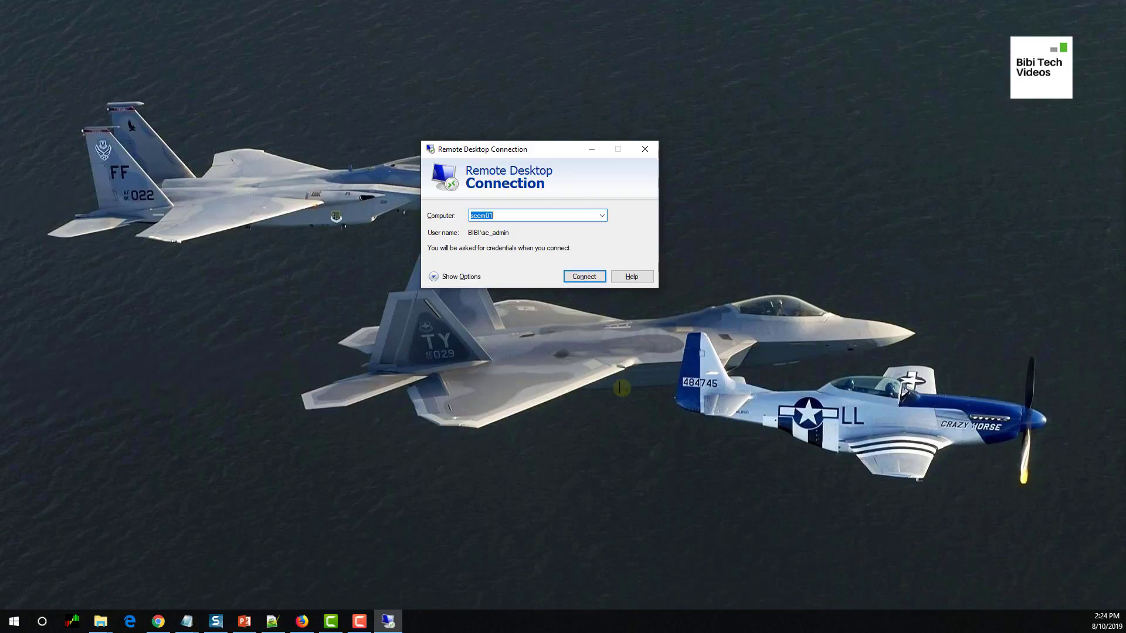
Connect to the remote computer sccm01 with the account password and accept its untrusted certificate.
{"action": "left_click", "coordinate": [586, 277]}
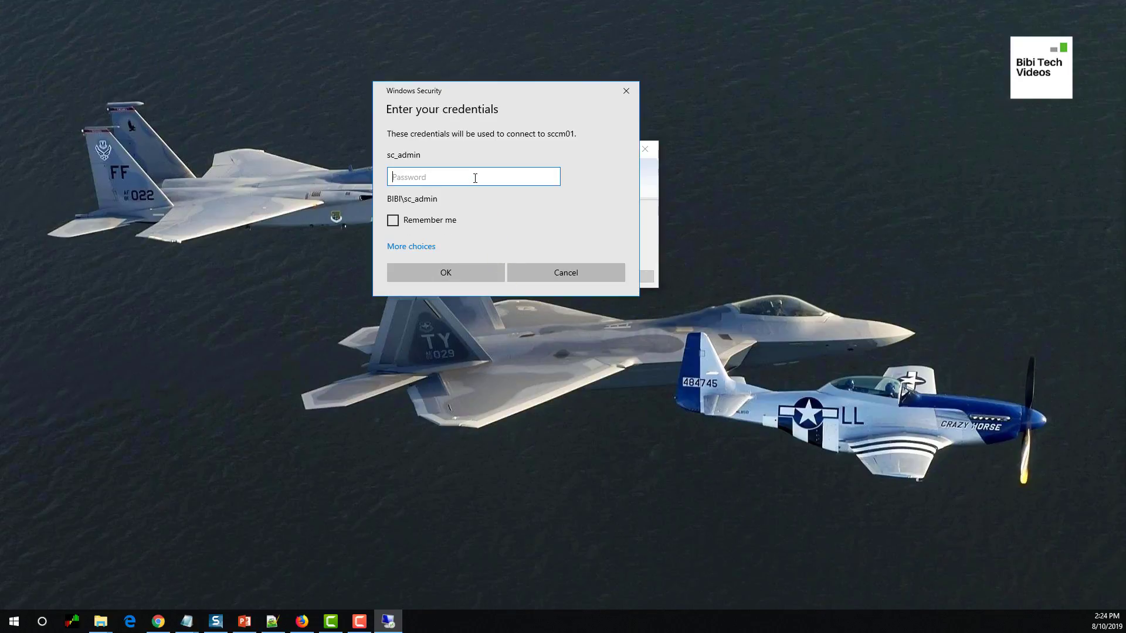
{"action": "type", "text": "•••••••••"}
{"action": "key", "text": "Return"}
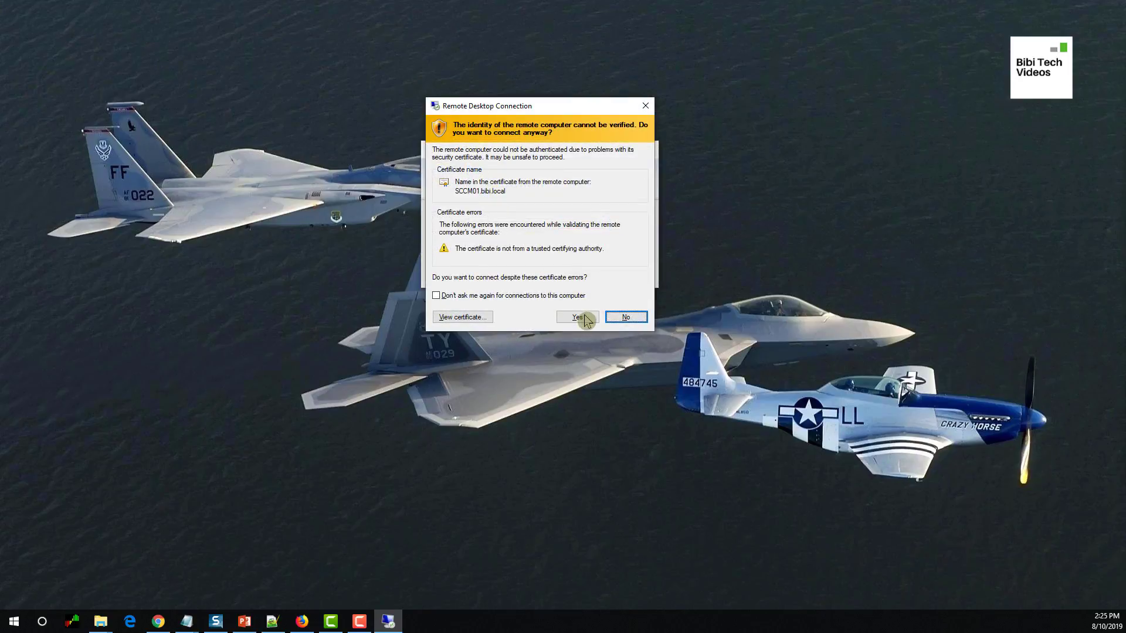
{"action": "left_click", "coordinate": [584, 315]}
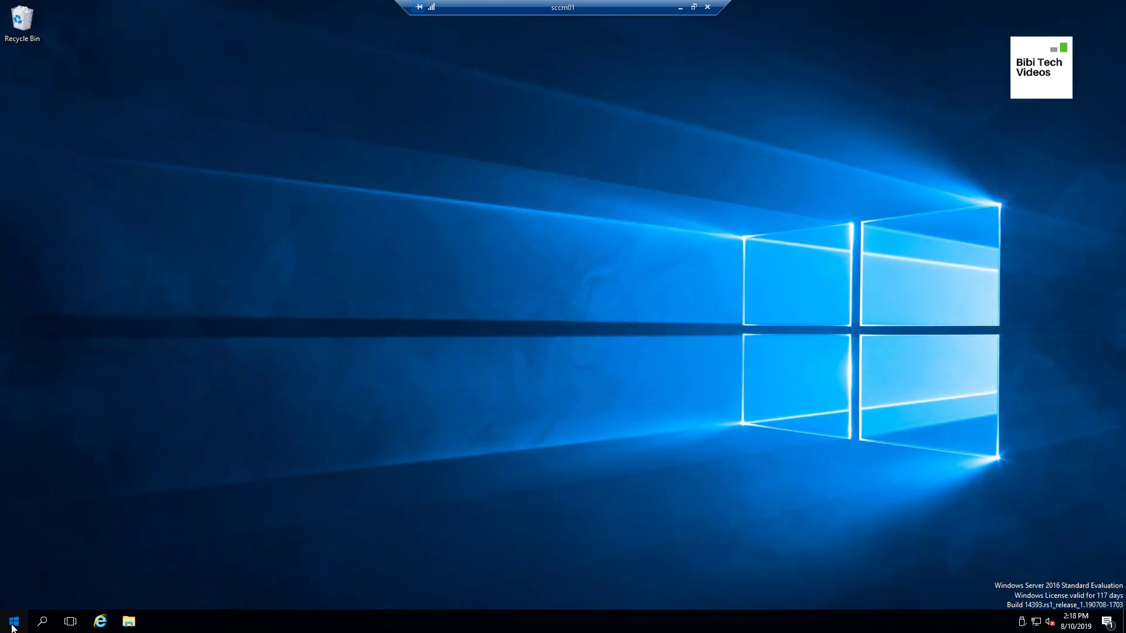
Launch the Configuration Manager Console and select the Bibi Test Lab collection among the device collections.
{"action": "left_click", "coordinate": [14, 621]}
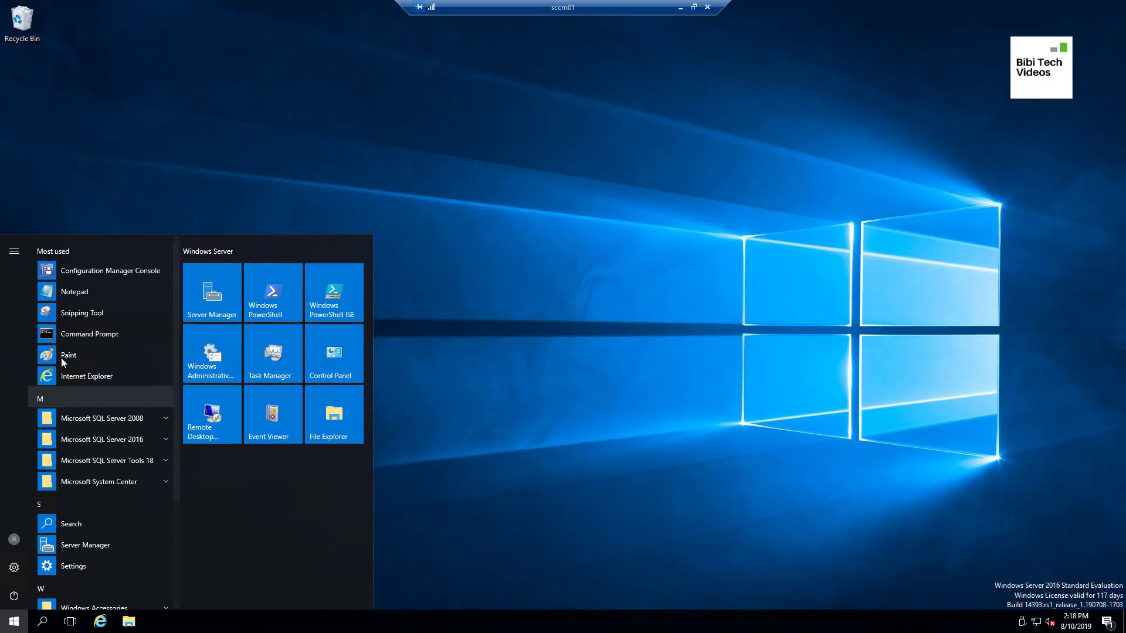
{"action": "left_click", "coordinate": [124, 275]}
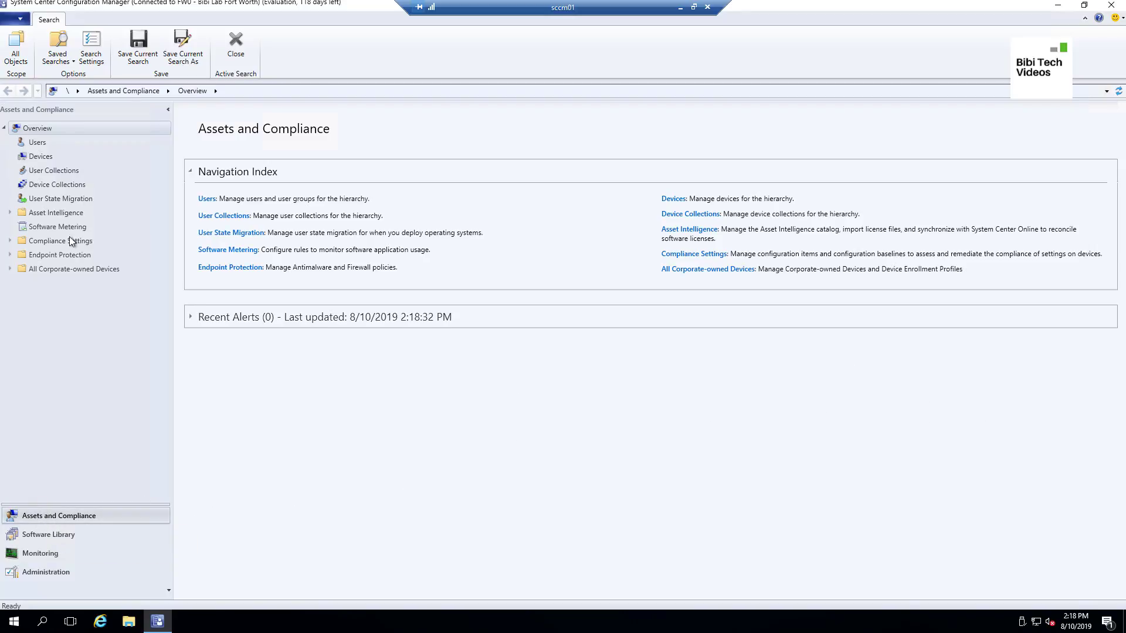
{"action": "left_click", "coordinate": [65, 190]}
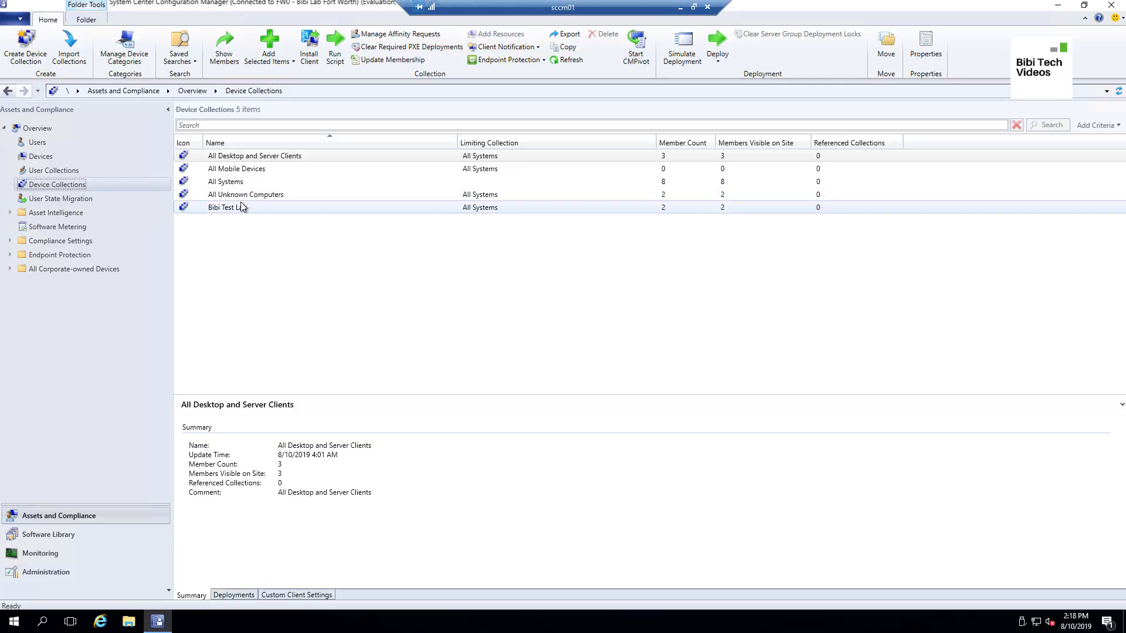
{"action": "left_click", "coordinate": [223, 205]}
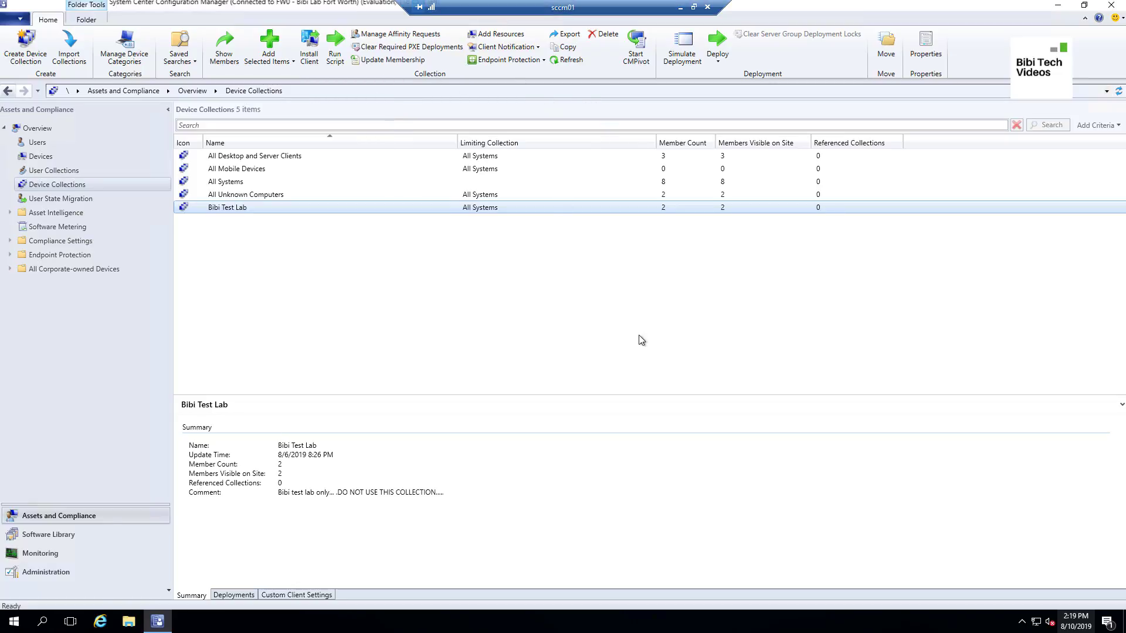
Examine the TechNet gallery page for the Windows Update Collections.ps1 script in Internet Explorer, and close the browser.
{"action": "left_click", "coordinate": [14, 621]}
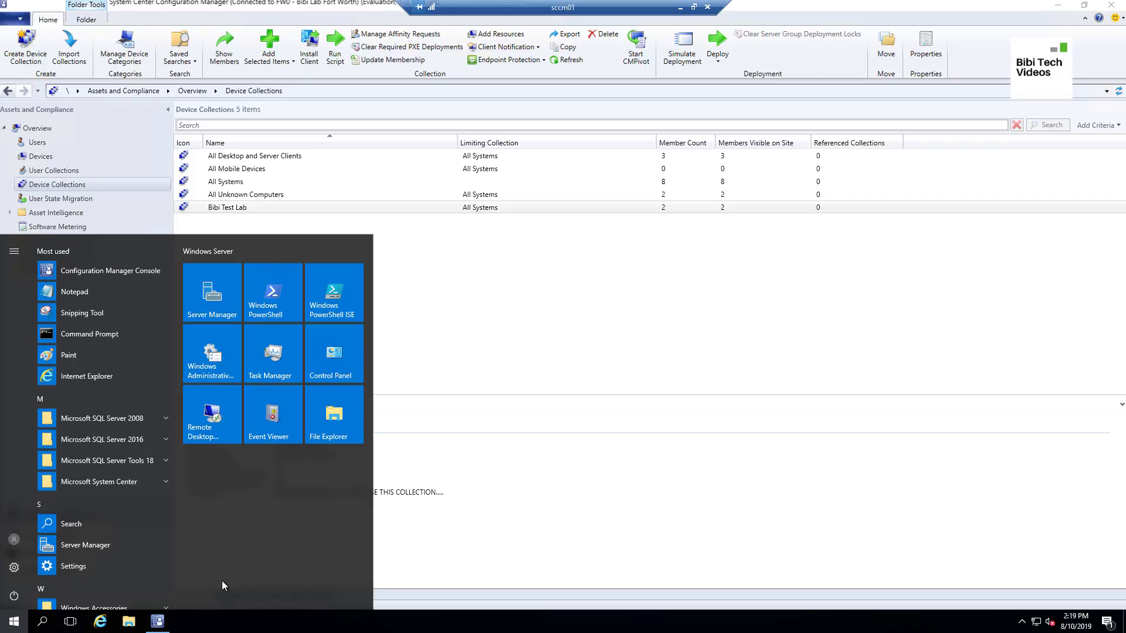
{"action": "left_click", "coordinate": [101, 622]}
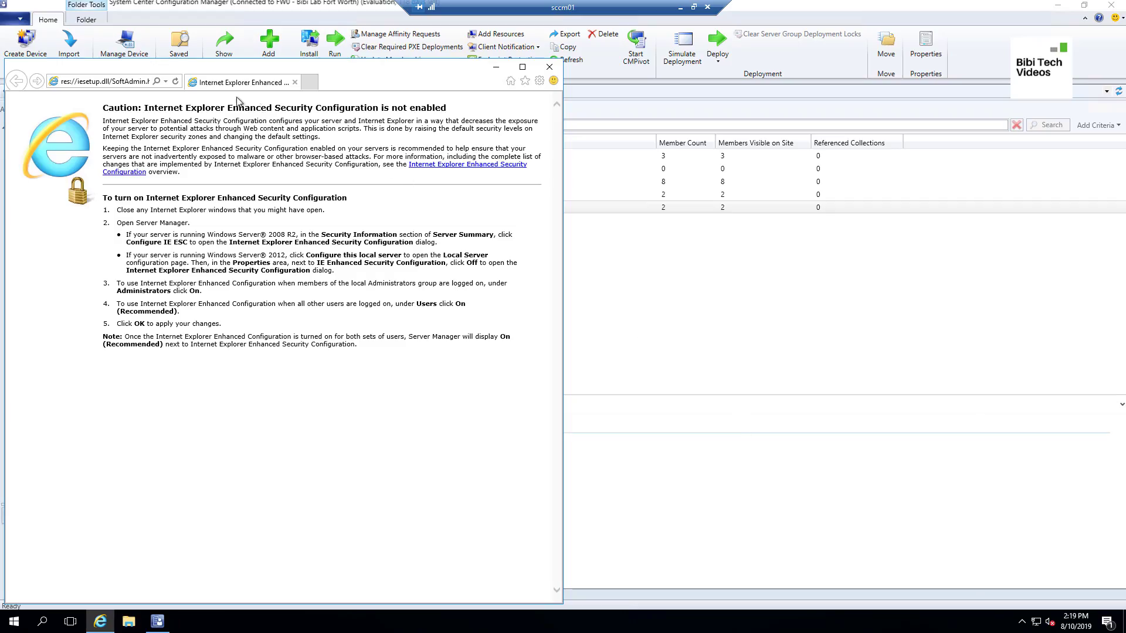
{"action": "left_click", "coordinate": [116, 82]}
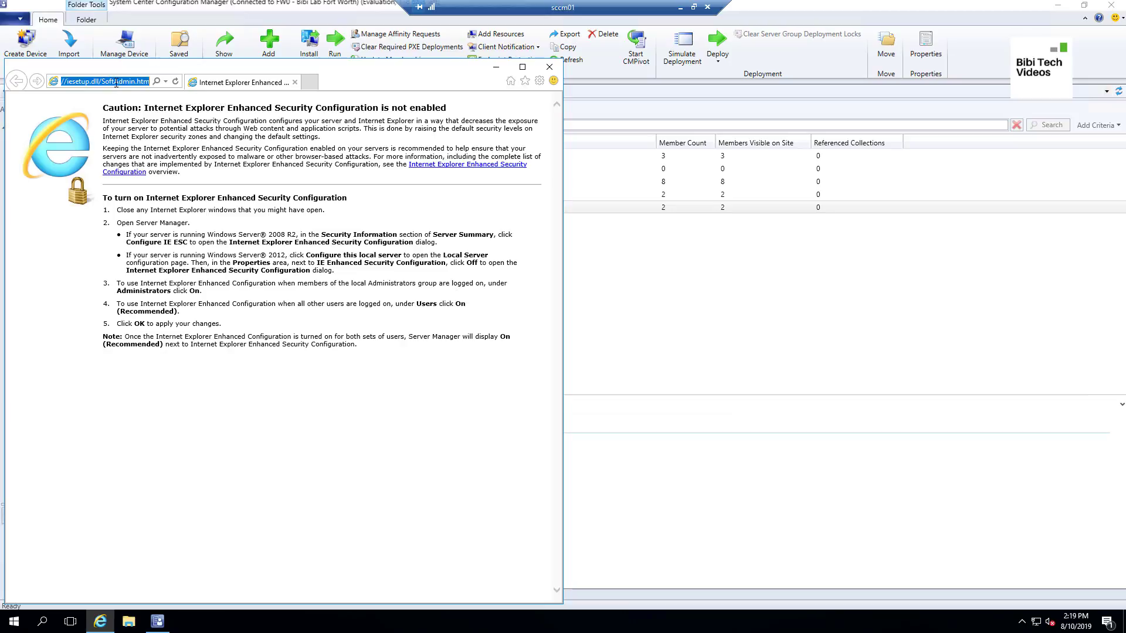
{"action": "key", "text": "ctrl+v"}
{"action": "key", "text": "Return"}
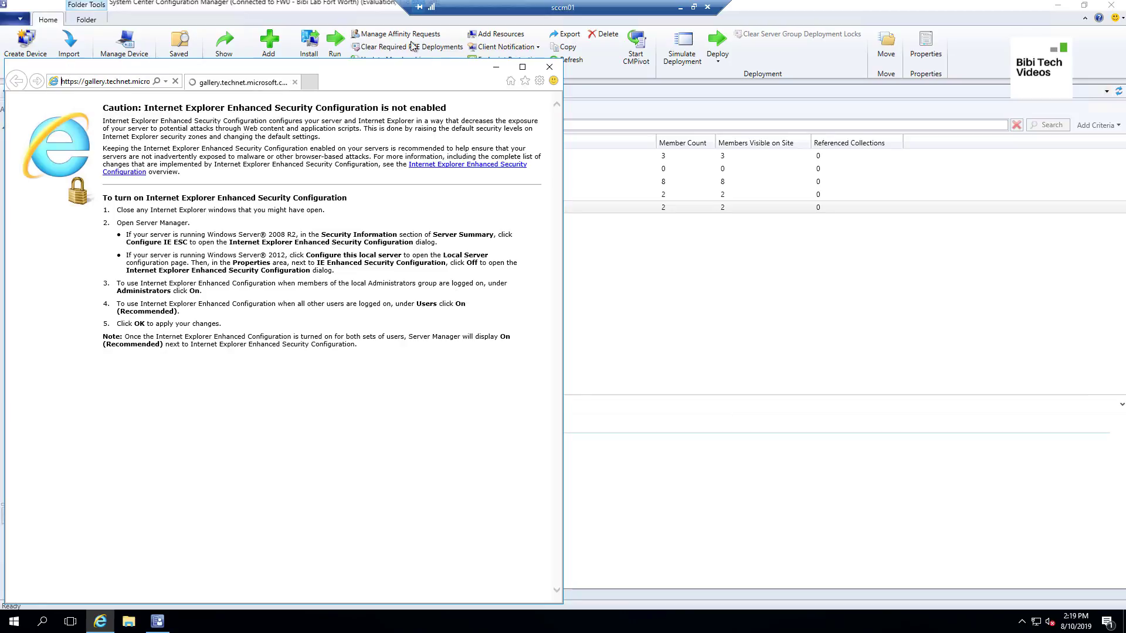
{"action": "left_click_drag", "start_coordinate": [563, 153], "coordinate": [1009, 183]}
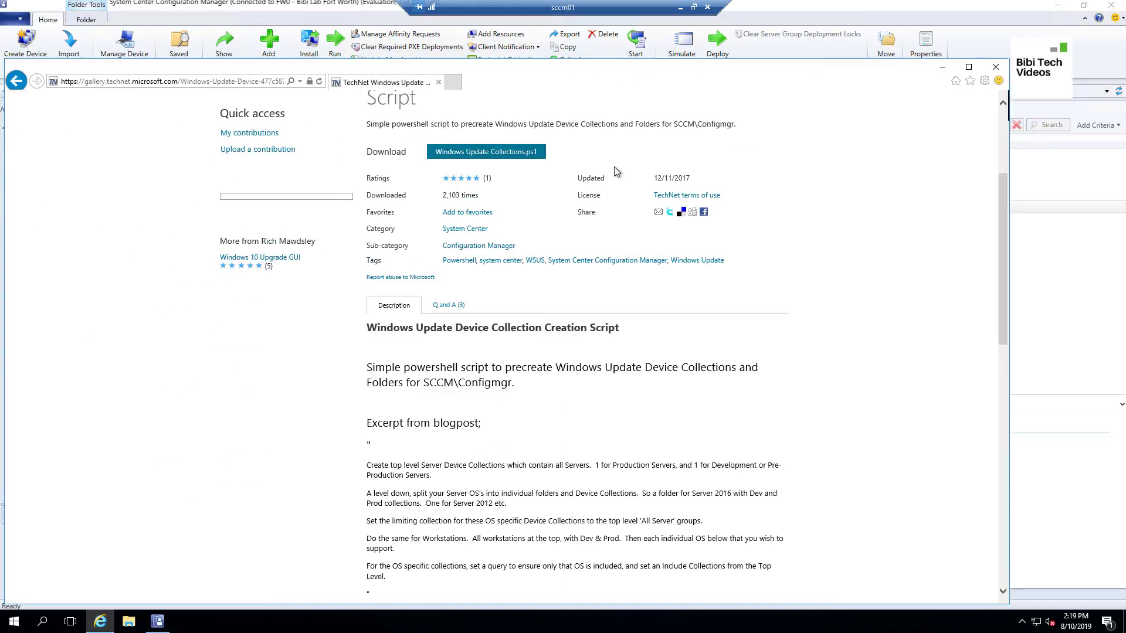
{"action": "left_click", "coordinate": [225, 83]}
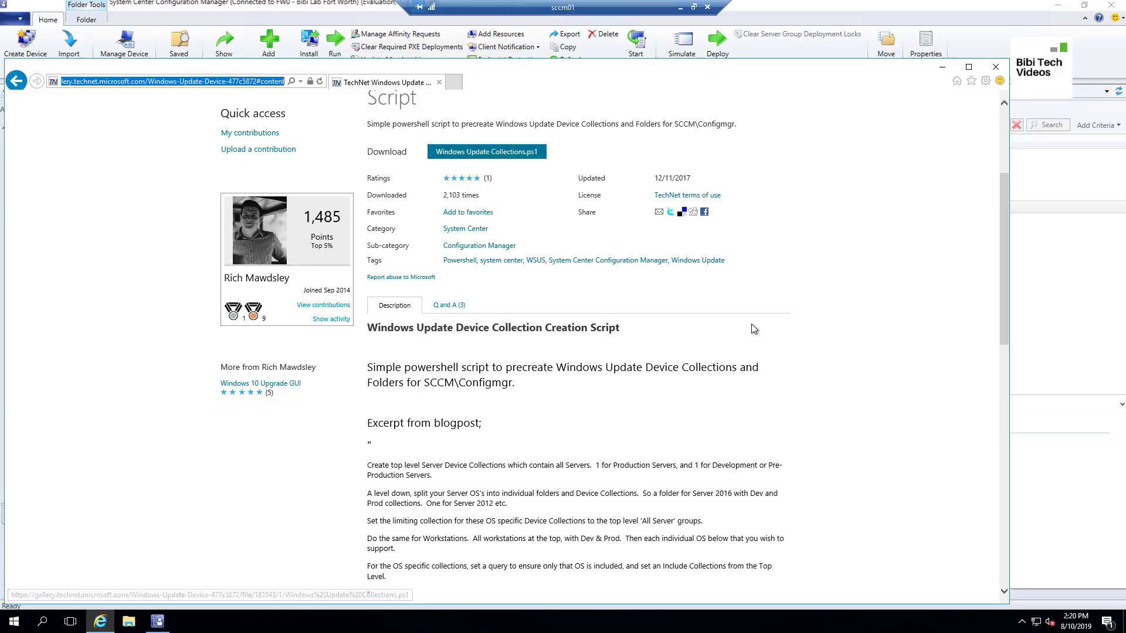
{"action": "left_click", "coordinate": [995, 69]}
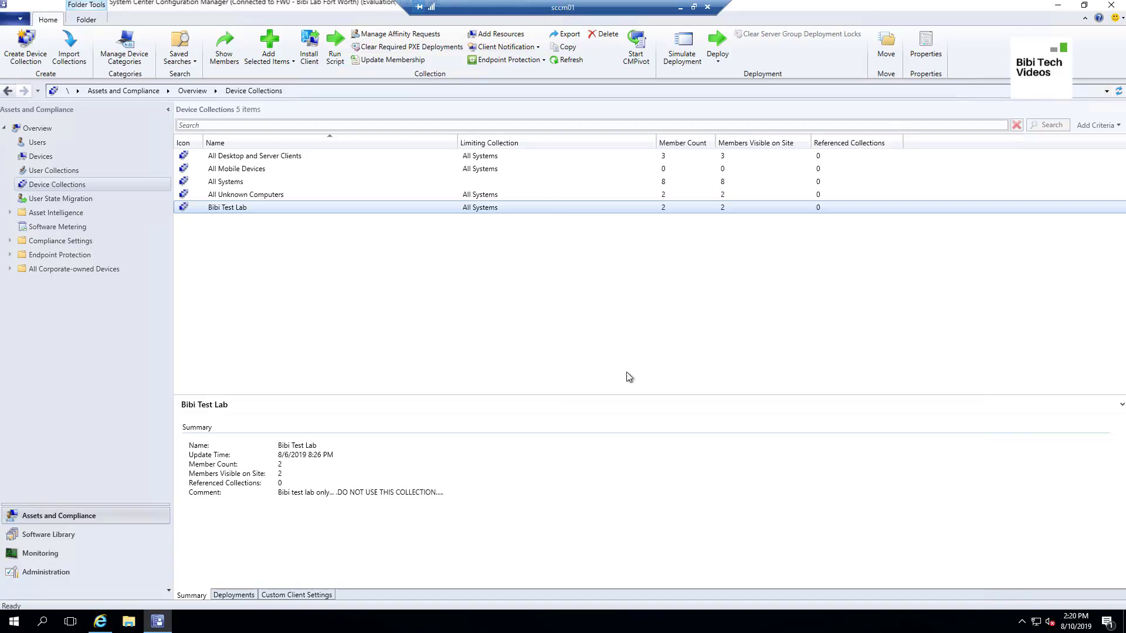
Browse in File Explorer to the Scripts folder inside Packages on Storage (S:) and copy the folder path.
{"action": "left_click", "coordinate": [133, 625]}
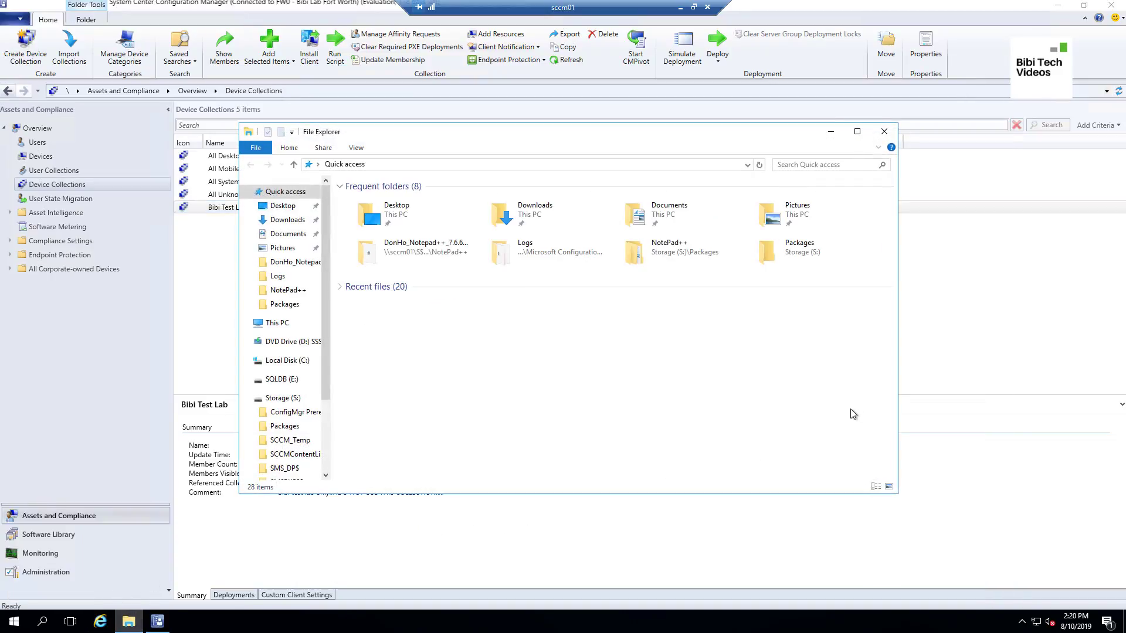
{"action": "left_click", "coordinate": [282, 398]}
{"action": "left_click", "coordinate": [288, 427]}
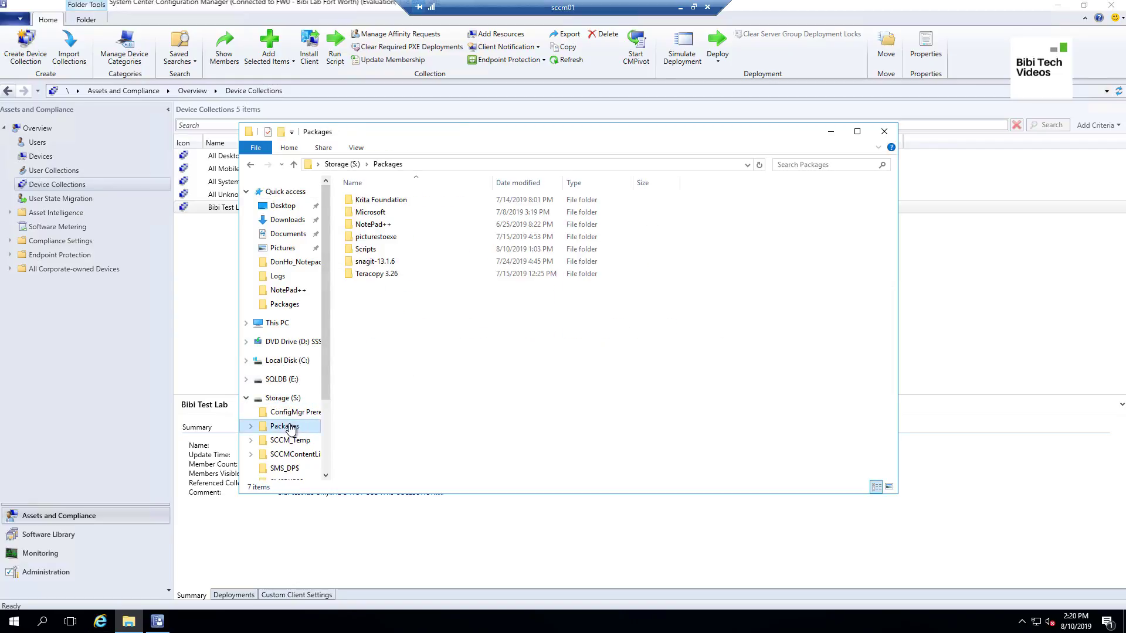
{"action": "double_click", "coordinate": [371, 251]}
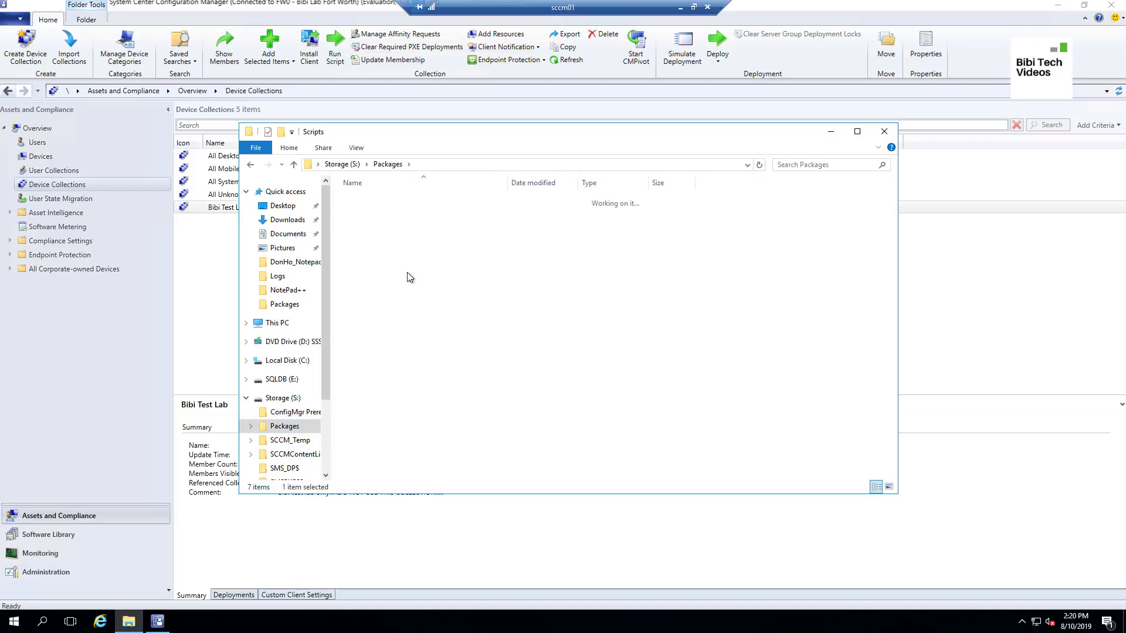
{"action": "left_click", "coordinate": [469, 165]}
{"action": "right_click", "coordinate": [471, 164]}
{"action": "left_click", "coordinate": [518, 201]}
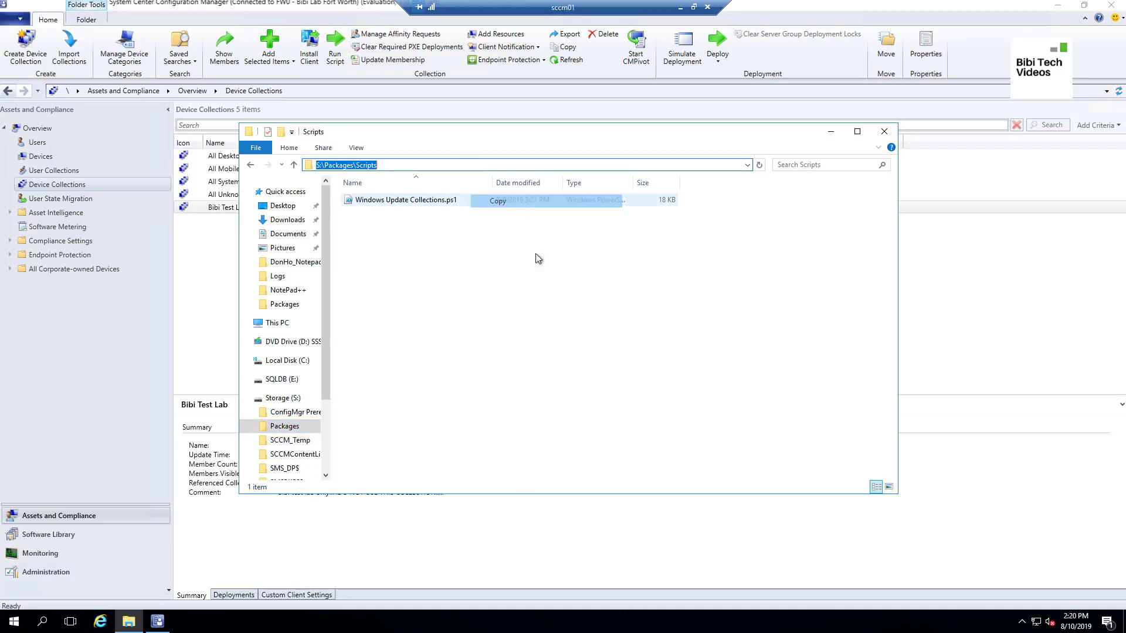
Start Windows PowerShell as administrator, allowing it to make changes, and move its window away from the script folder's file list.
{"action": "left_click", "coordinate": [51, 619]}
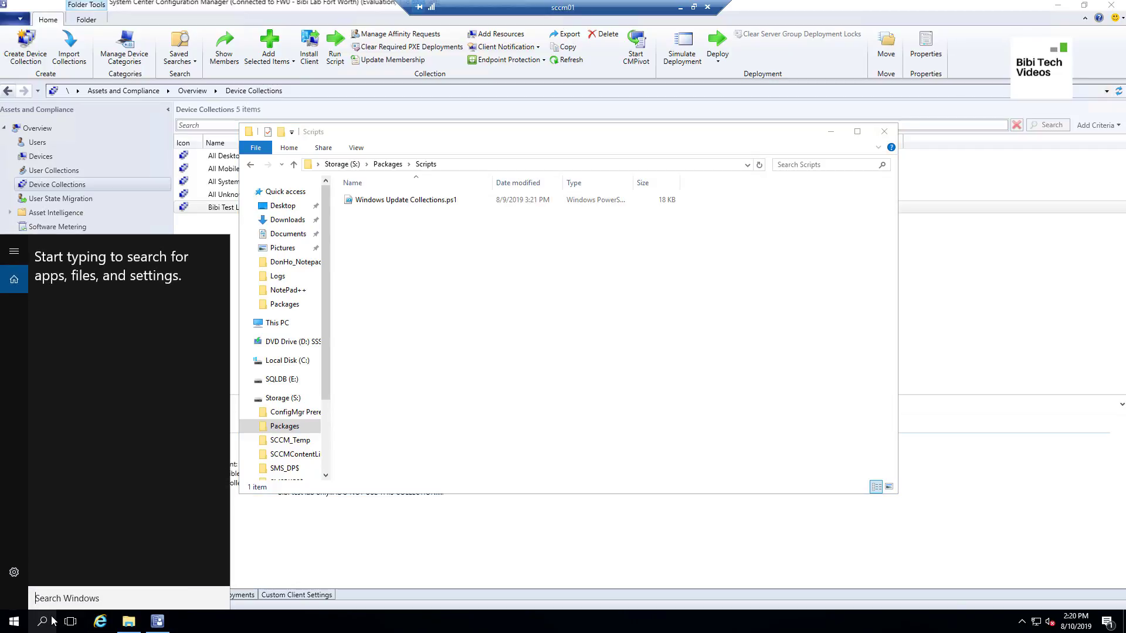
{"action": "type", "text": "po"}
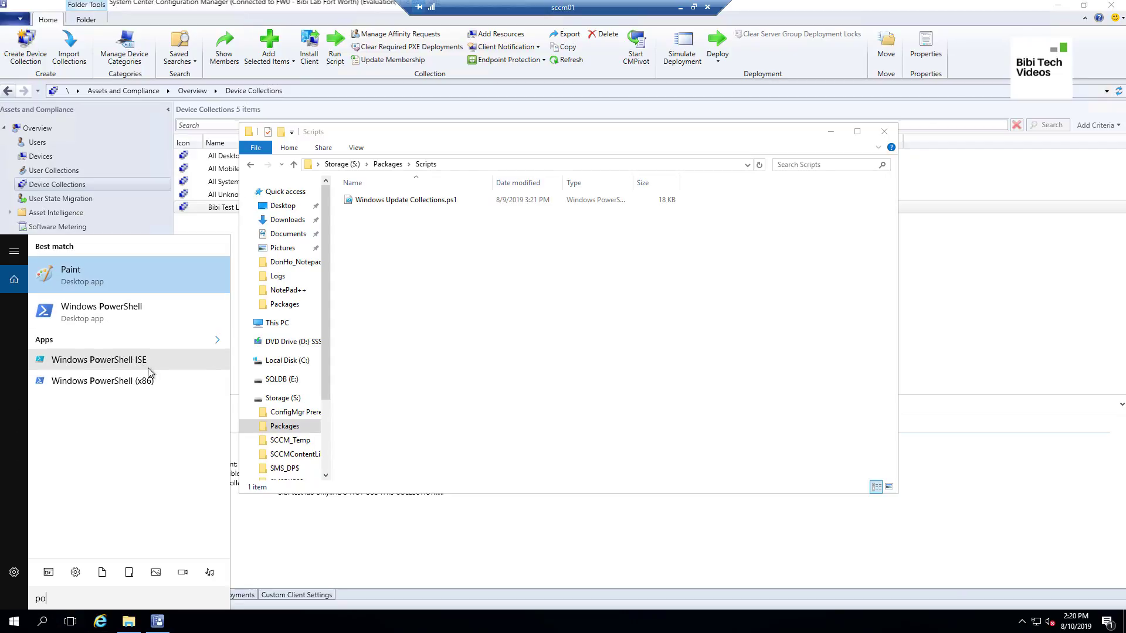
{"action": "right_click", "coordinate": [125, 312]}
{"action": "left_click", "coordinate": [157, 319]}
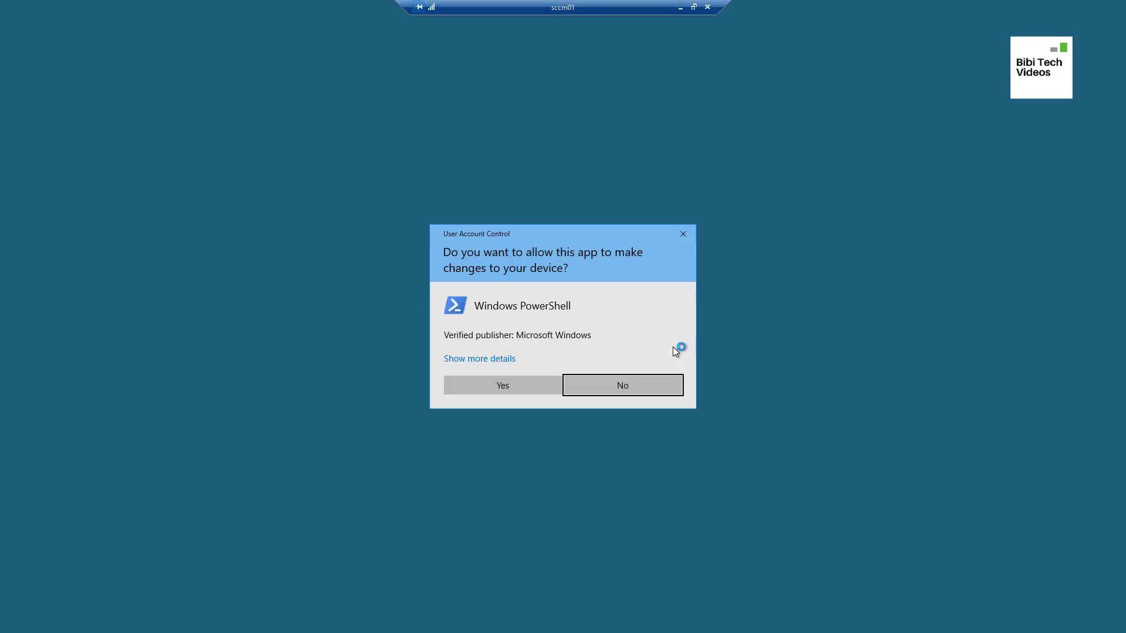
{"action": "left_click", "coordinate": [551, 378]}
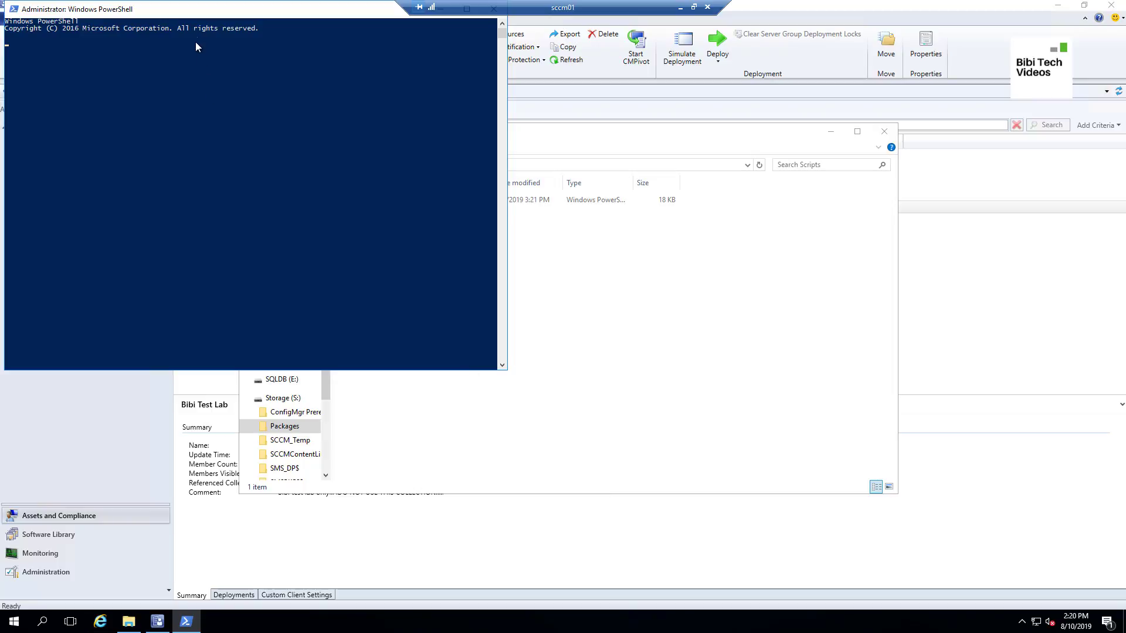
{"action": "left_click_drag", "start_coordinate": [198, 15], "coordinate": [593, 275]}
Change to S:\Packages\Scripts, run Windows Update Collections.ps1, and move the PowerShell window clear of the console's collection list.
{"action": "type", "text": "cd S:\\Packages\\Scripts"}
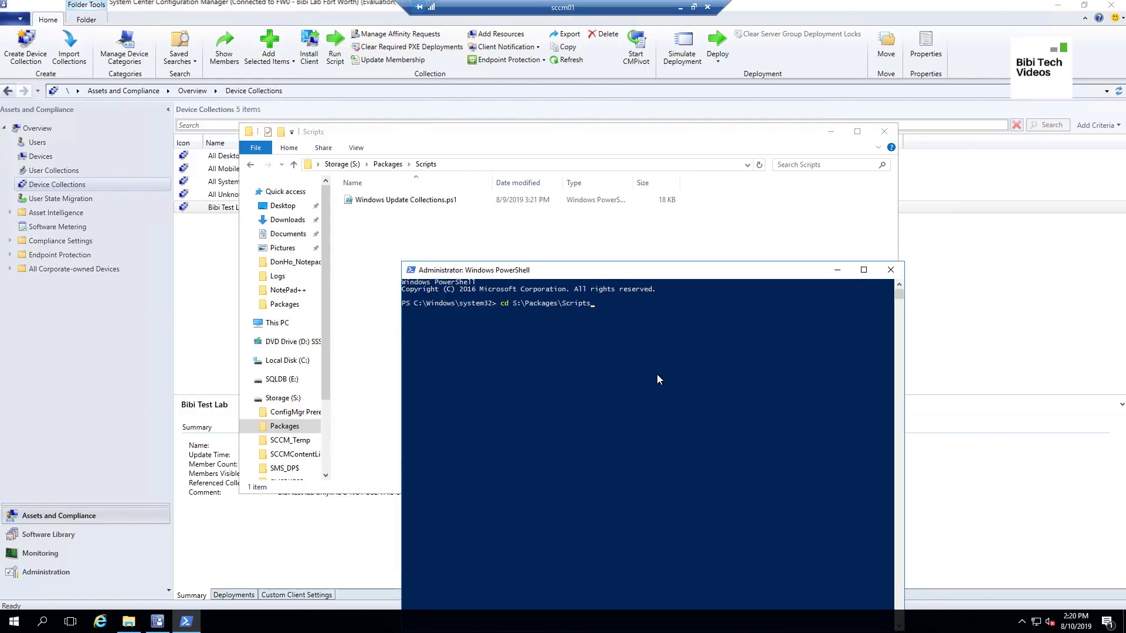
{"action": "key", "text": "Return"}
{"action": "type", "text": "wi"}
{"action": "key", "text": "Tab"}
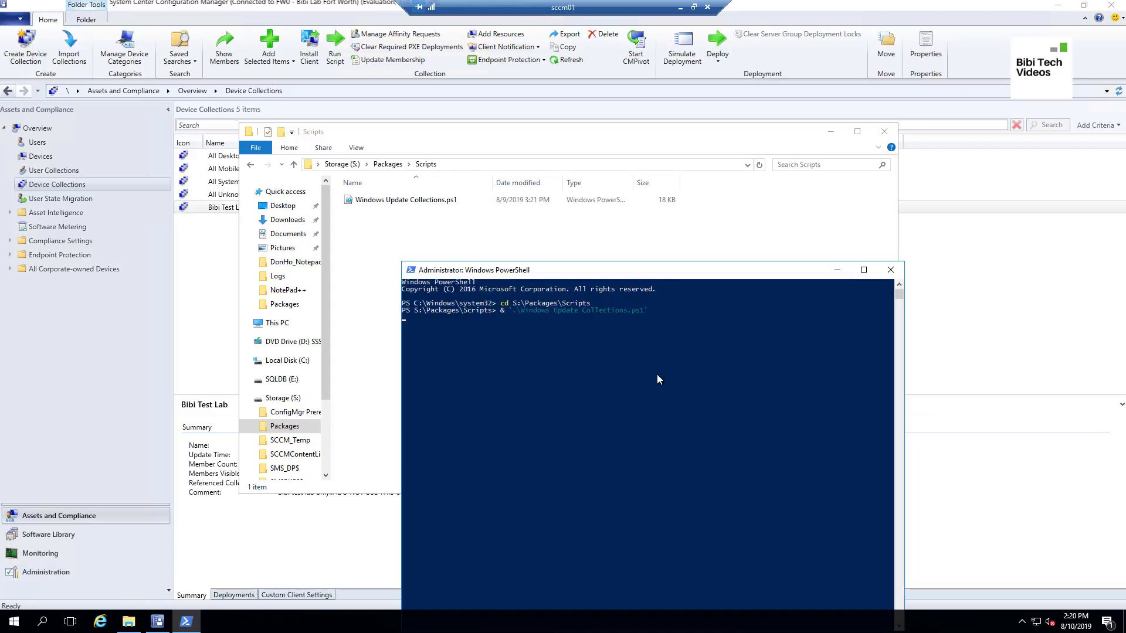
{"action": "key", "text": "Return"}
{"action": "left_click_drag", "start_coordinate": [678, 274], "coordinate": [686, 254]}
{"action": "left_click_drag", "start_coordinate": [700, 217], "coordinate": [747, 95]}
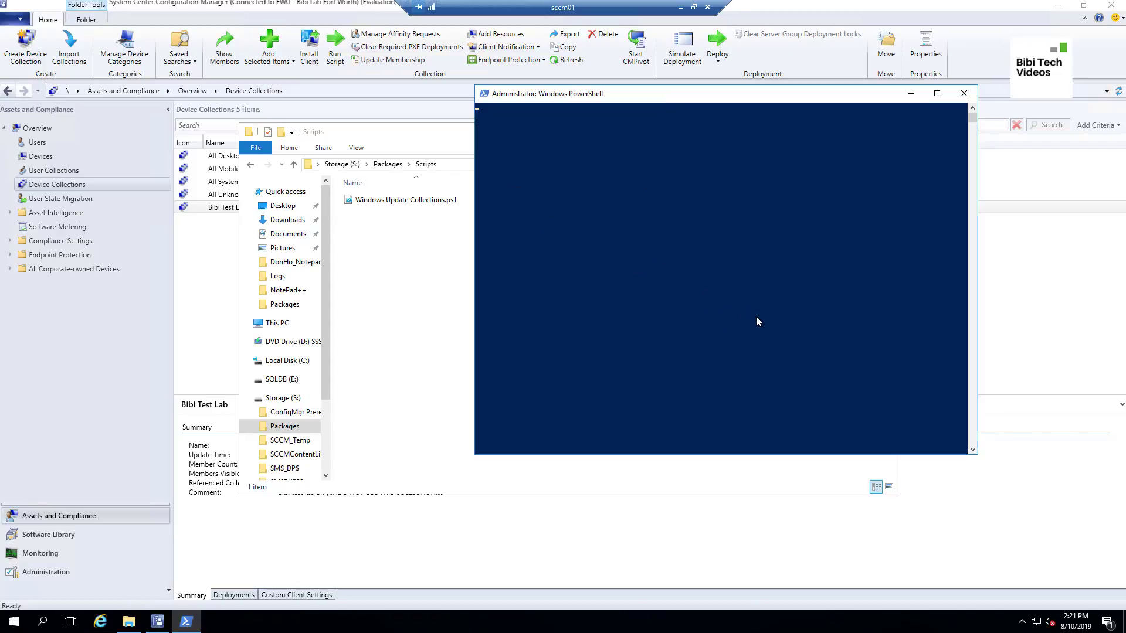
{"action": "left_click", "coordinate": [804, 264]}
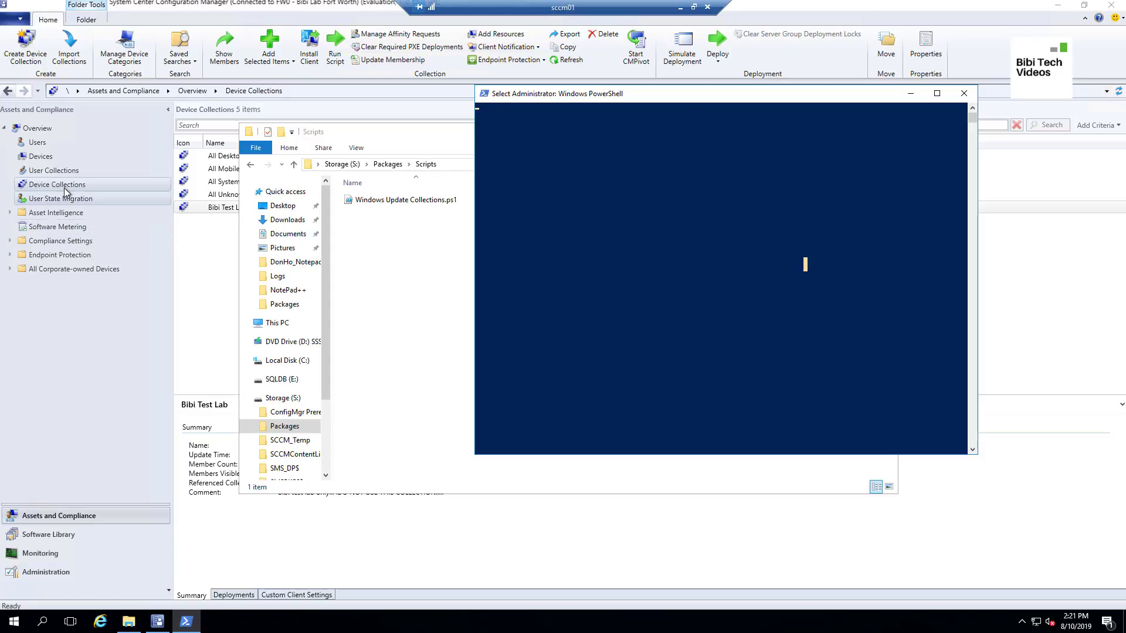
{"action": "left_click_drag", "start_coordinate": [633, 94], "coordinate": [758, 77]}
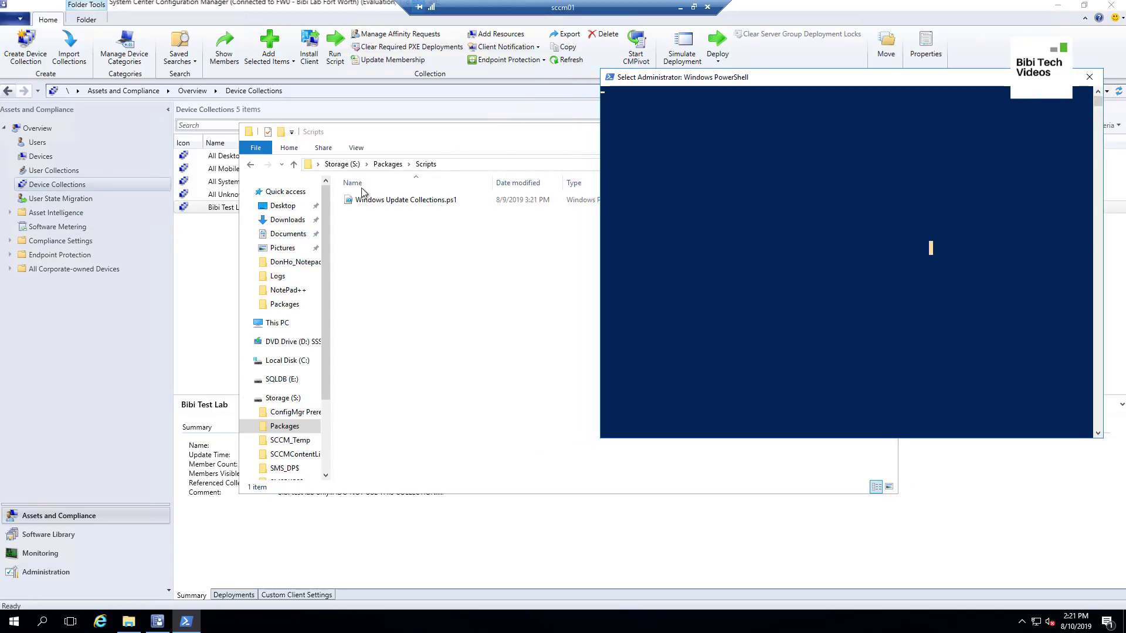
Reload the Device Collections list in the Configuration Manager Console and check it alongside PowerShell for the script's new collections.
{"action": "left_click", "coordinate": [59, 189]}
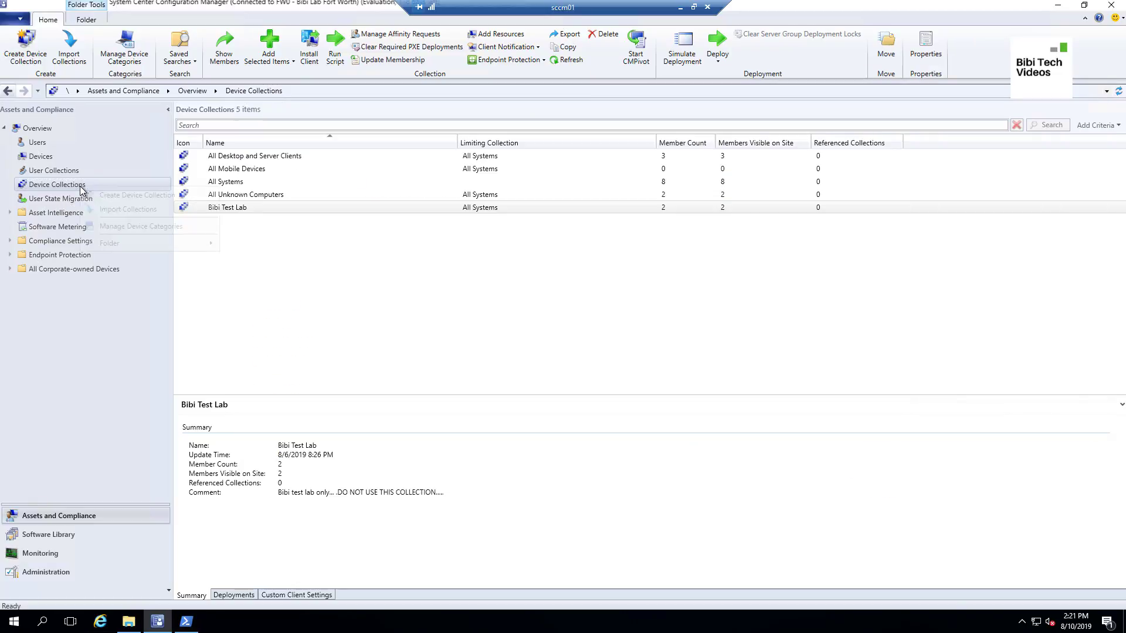
{"action": "right_click", "coordinate": [82, 188]}
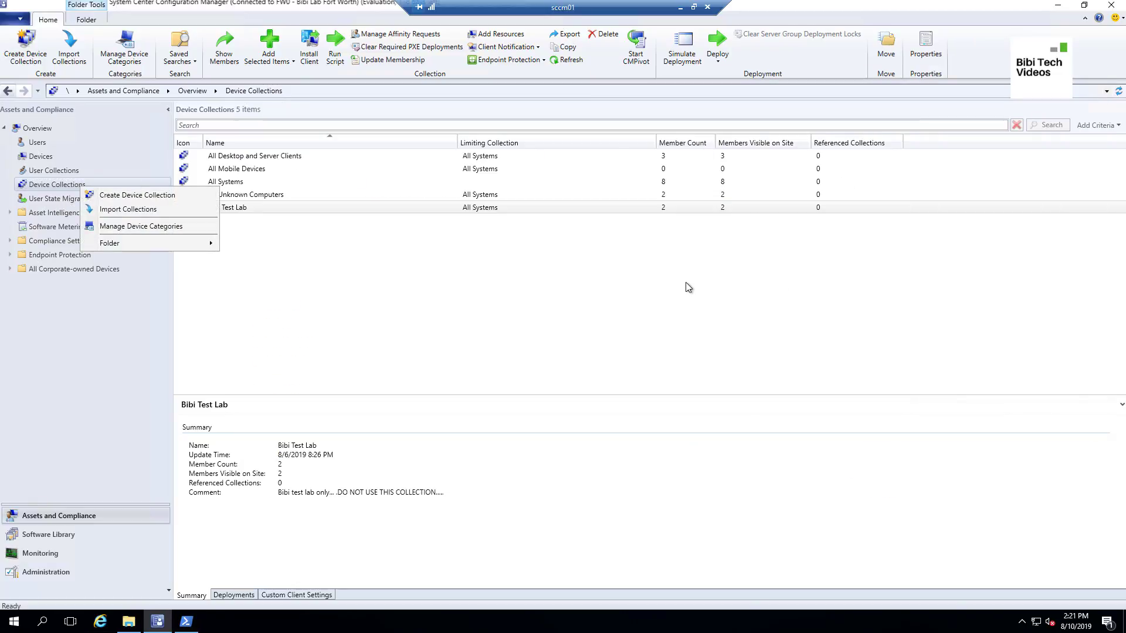
{"action": "left_click", "coordinate": [685, 283]}
{"action": "right_click", "coordinate": [72, 185]}
{"action": "left_click", "coordinate": [415, 266]}
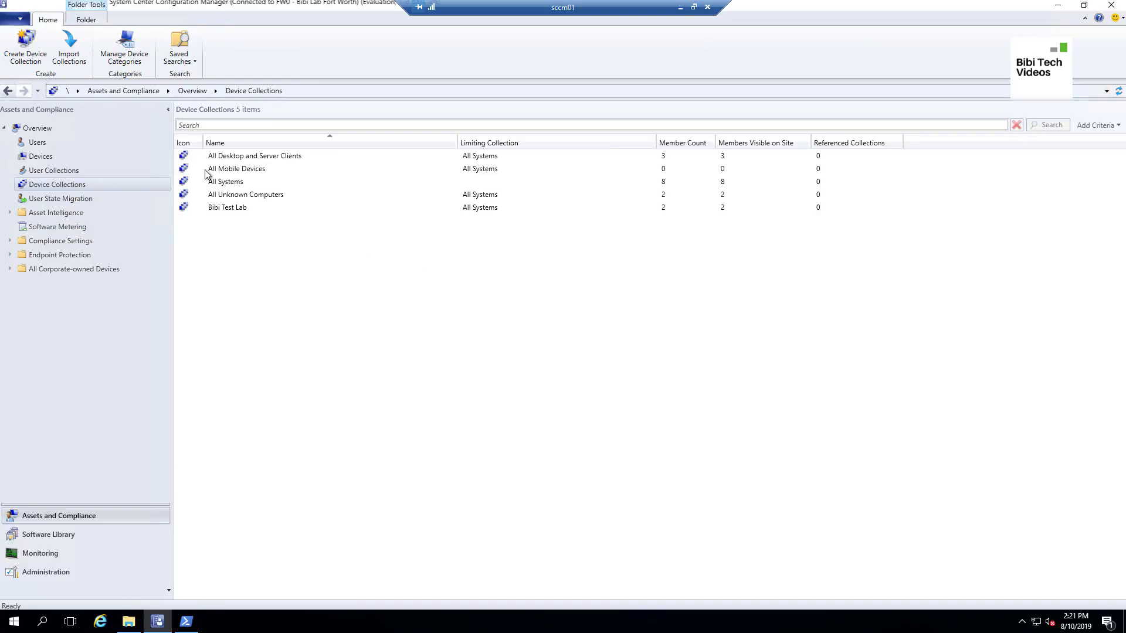
{"action": "left_click", "coordinate": [50, 171]}
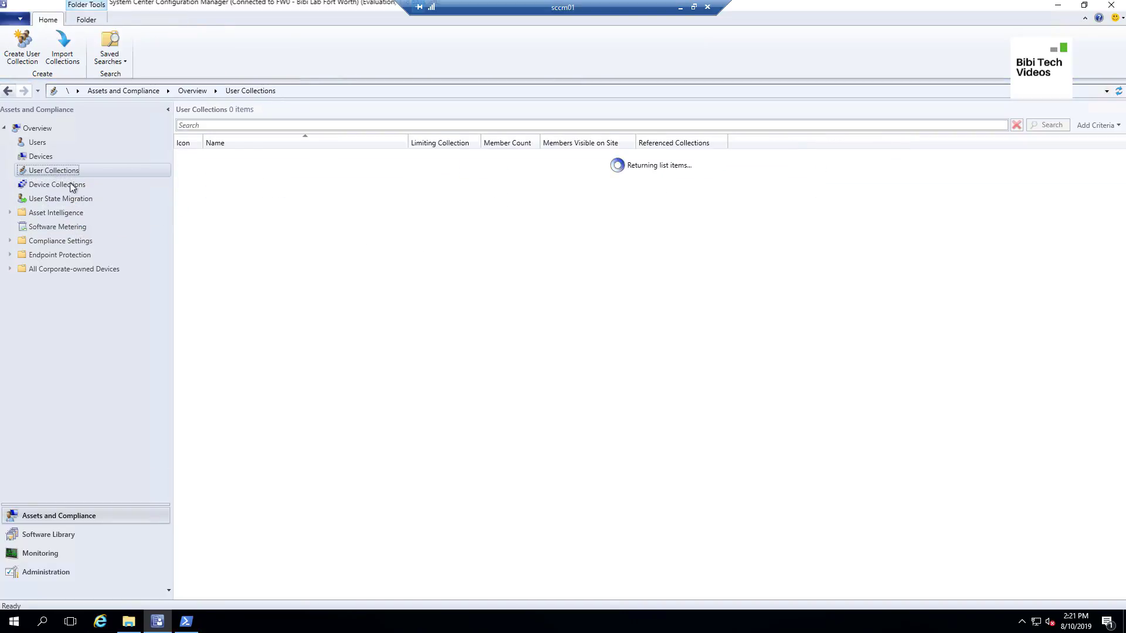
{"action": "left_click", "coordinate": [78, 186]}
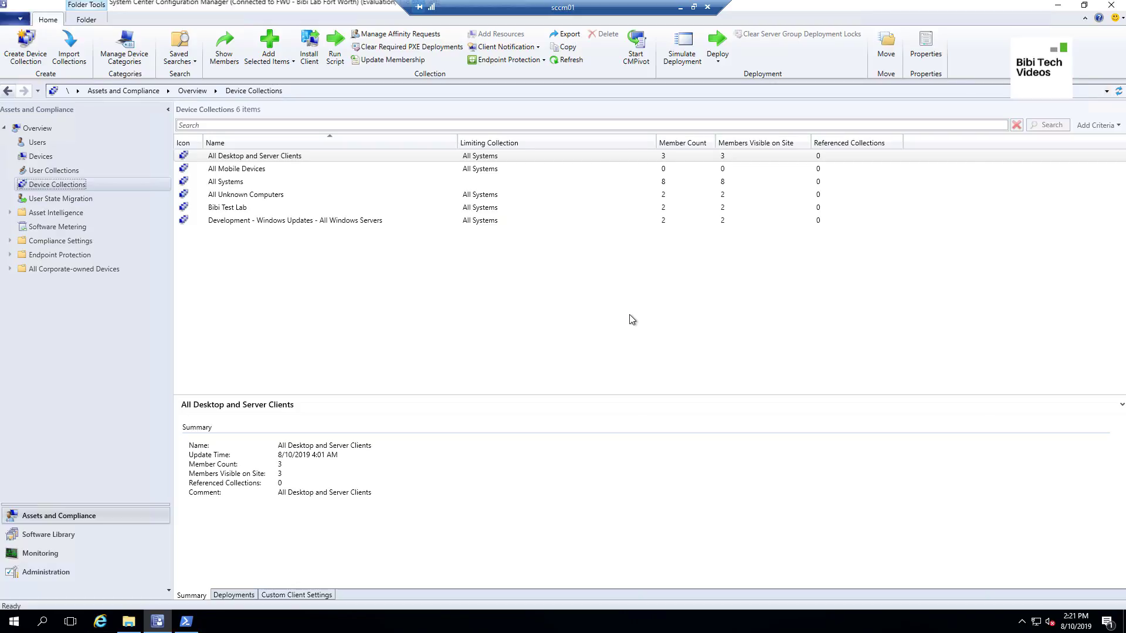
{"action": "left_click", "coordinate": [570, 62]}
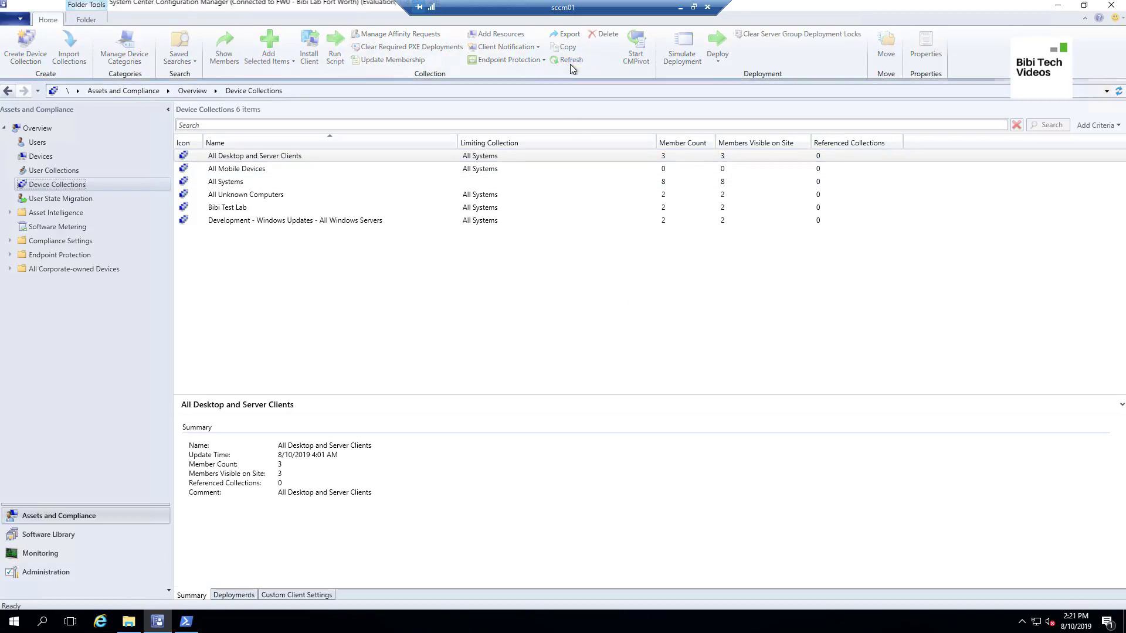
{"action": "left_click", "coordinate": [186, 621]}
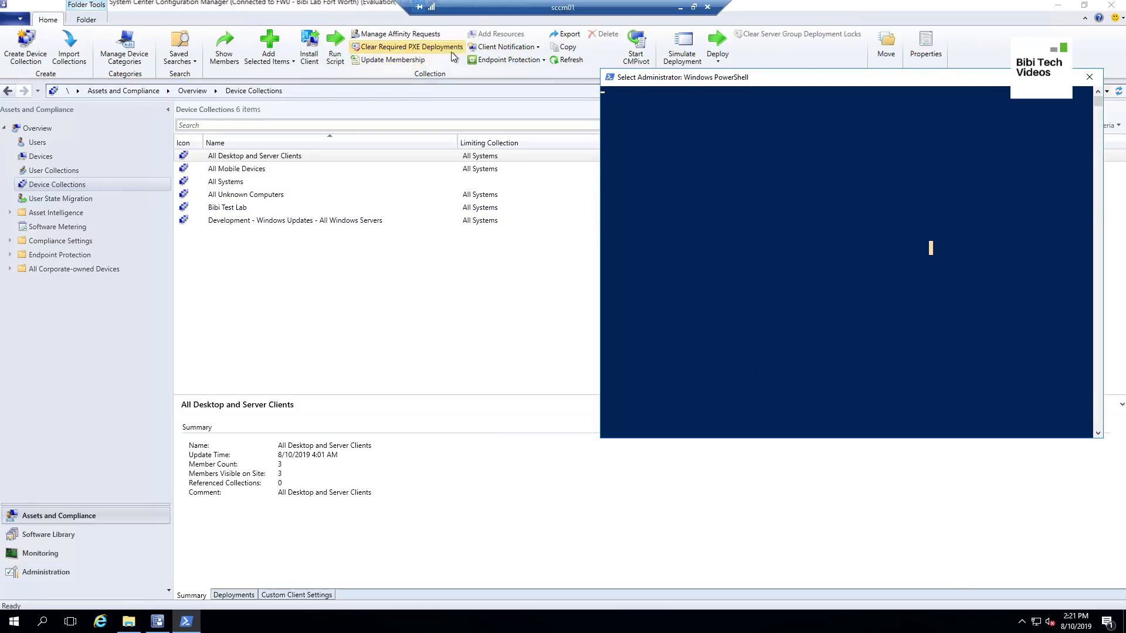
{"action": "left_click", "coordinate": [564, 61]}
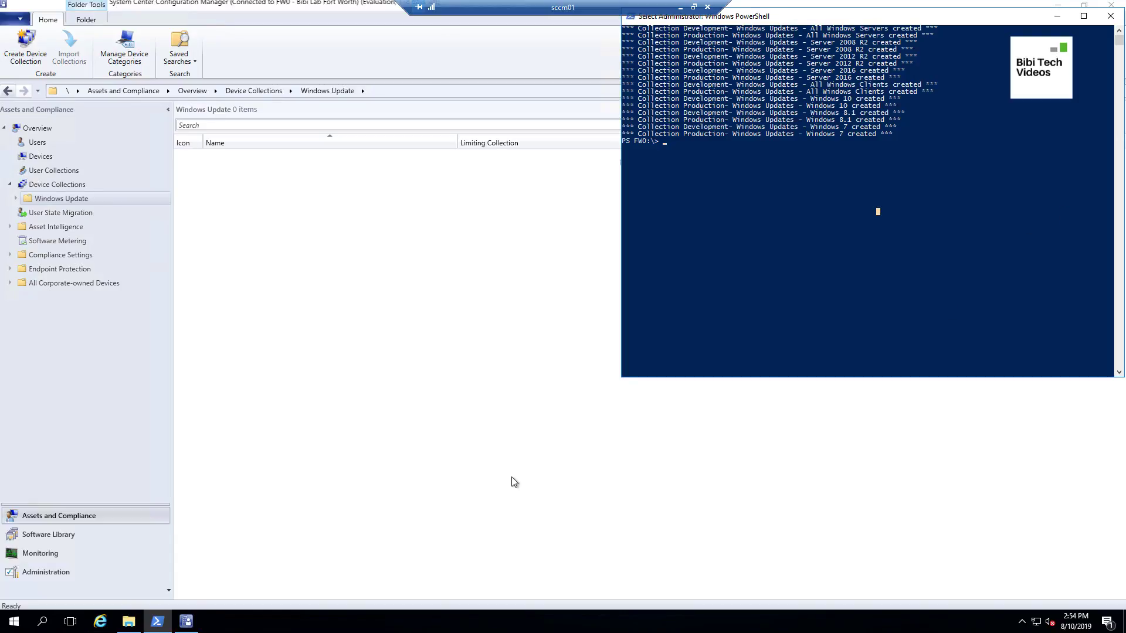
Close the PowerShell window and return to the Device Collections list in the Configuration Manager Console.
{"action": "left_click_drag", "start_coordinate": [957, 13], "coordinate": [754, 84]}
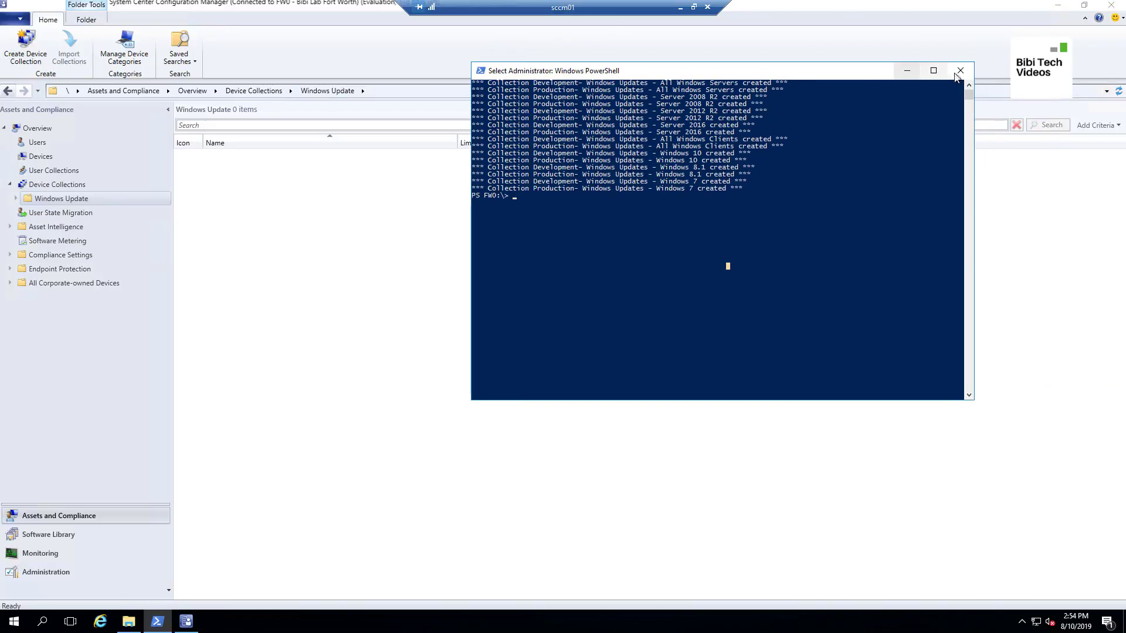
{"action": "left_click", "coordinate": [961, 69]}
{"action": "left_click", "coordinate": [52, 185]}
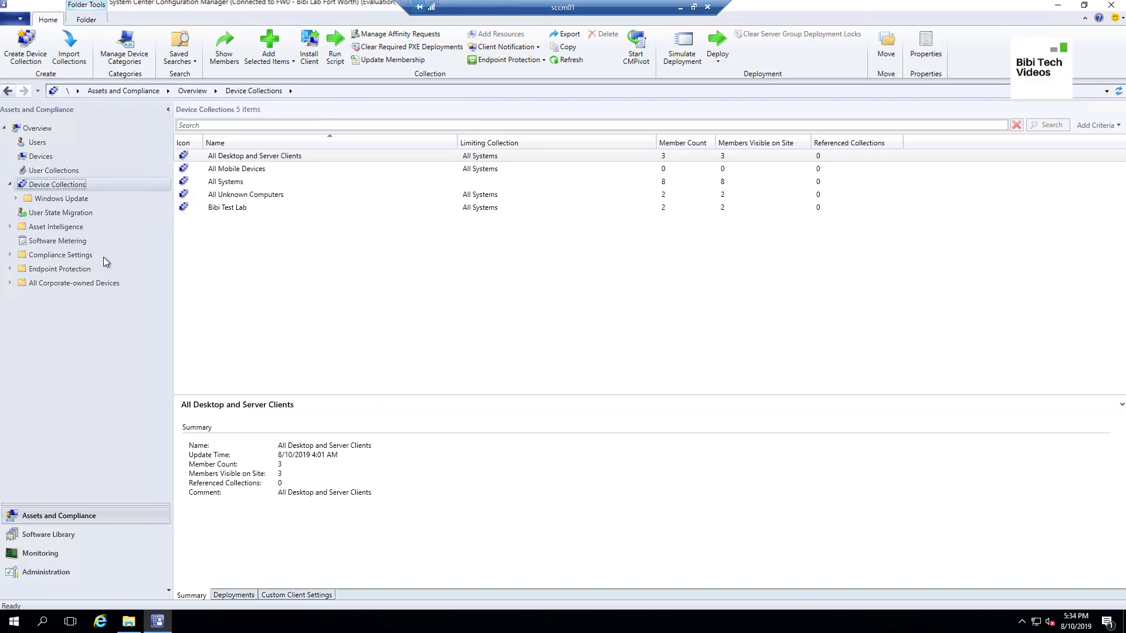
Expand the Windows Update folder and review the collections and subfolders under Servers and Workstations.
{"action": "left_click", "coordinate": [17, 199]}
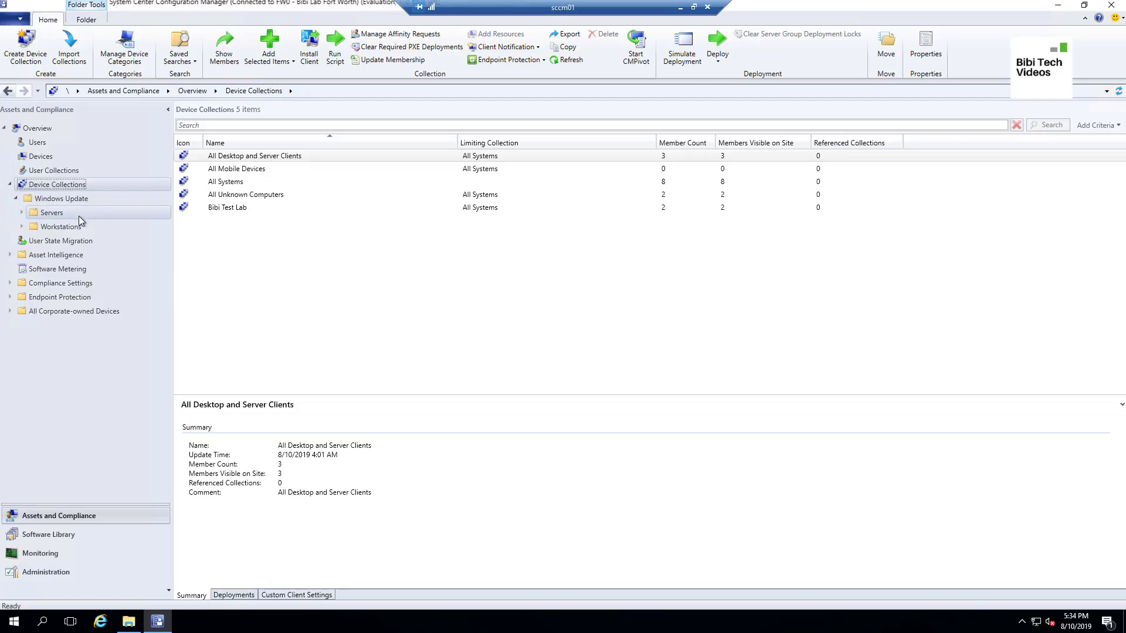
{"action": "left_click", "coordinate": [46, 215]}
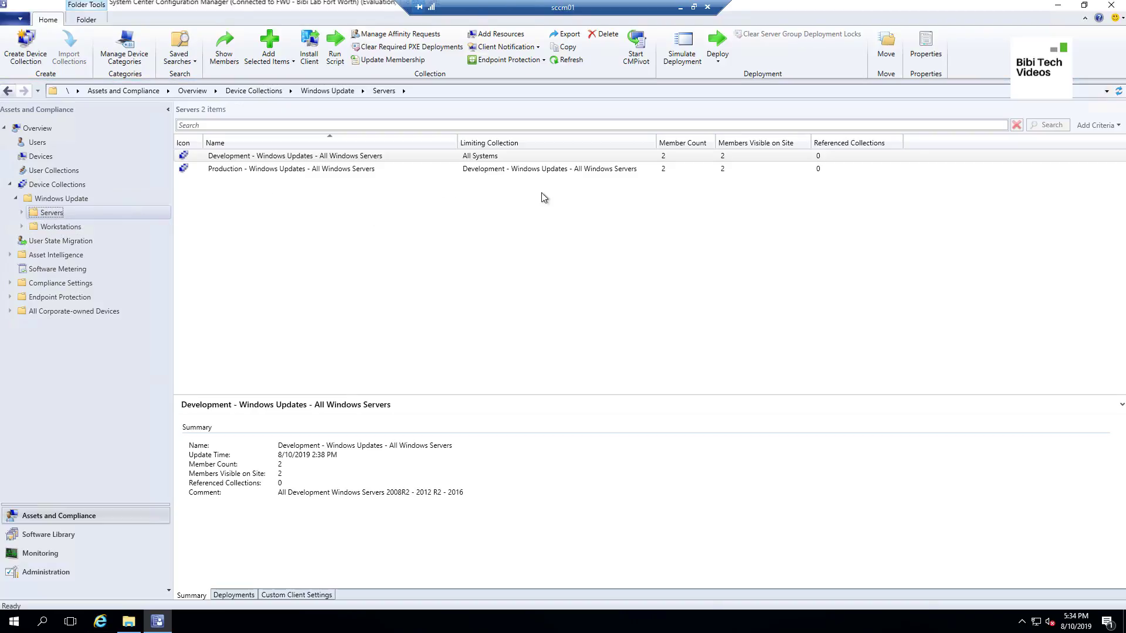
{"action": "left_click", "coordinate": [23, 213]}
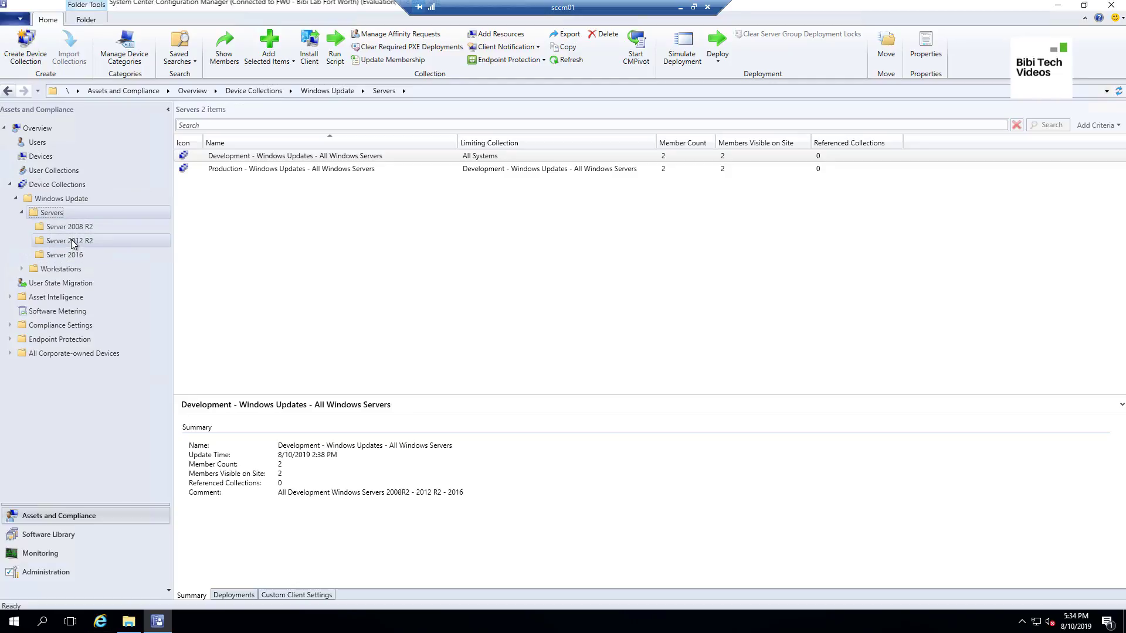
{"action": "double_click", "coordinate": [56, 269]}
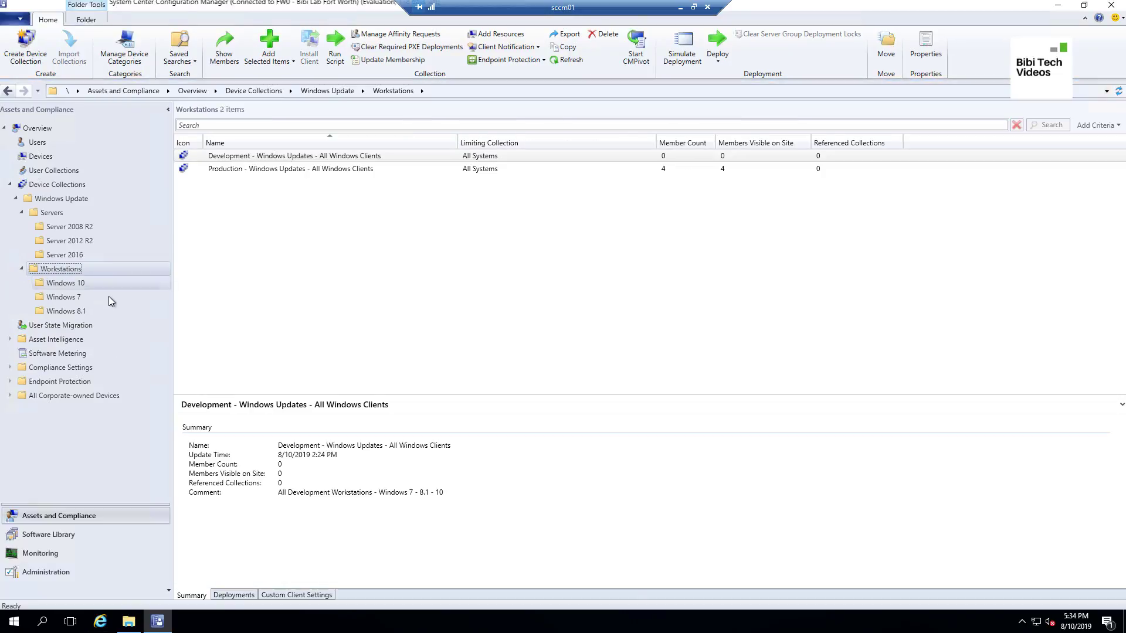
In the Windows 10 folder, show the members of Production - Windows Updates - Windows 10 and look through its devices.
{"action": "left_click", "coordinate": [61, 284]}
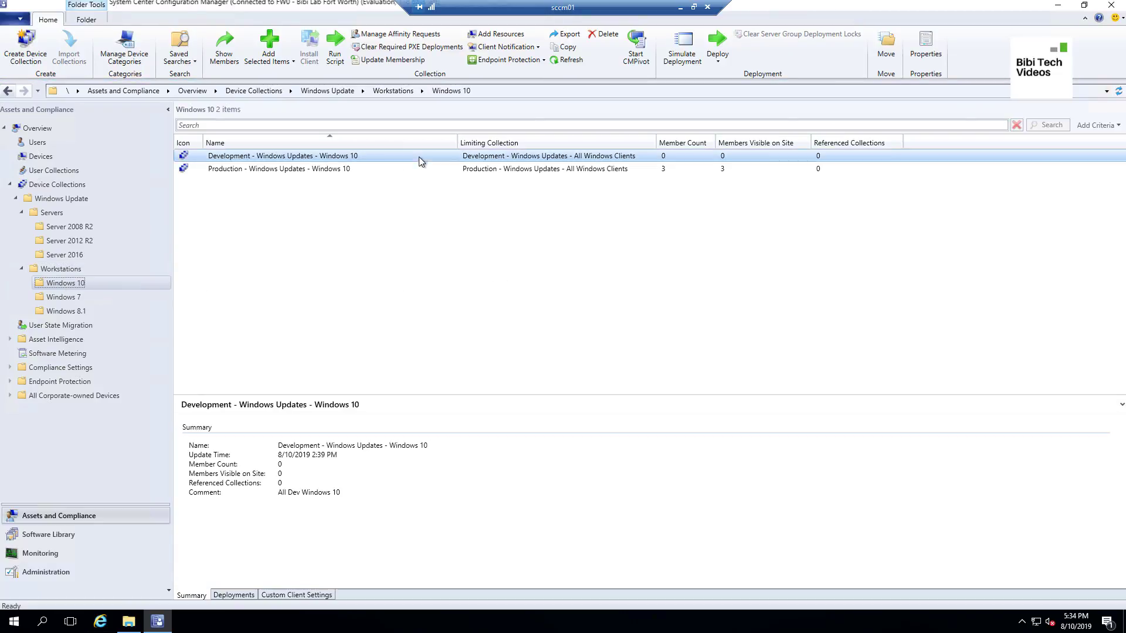
{"action": "left_click", "coordinate": [415, 154]}
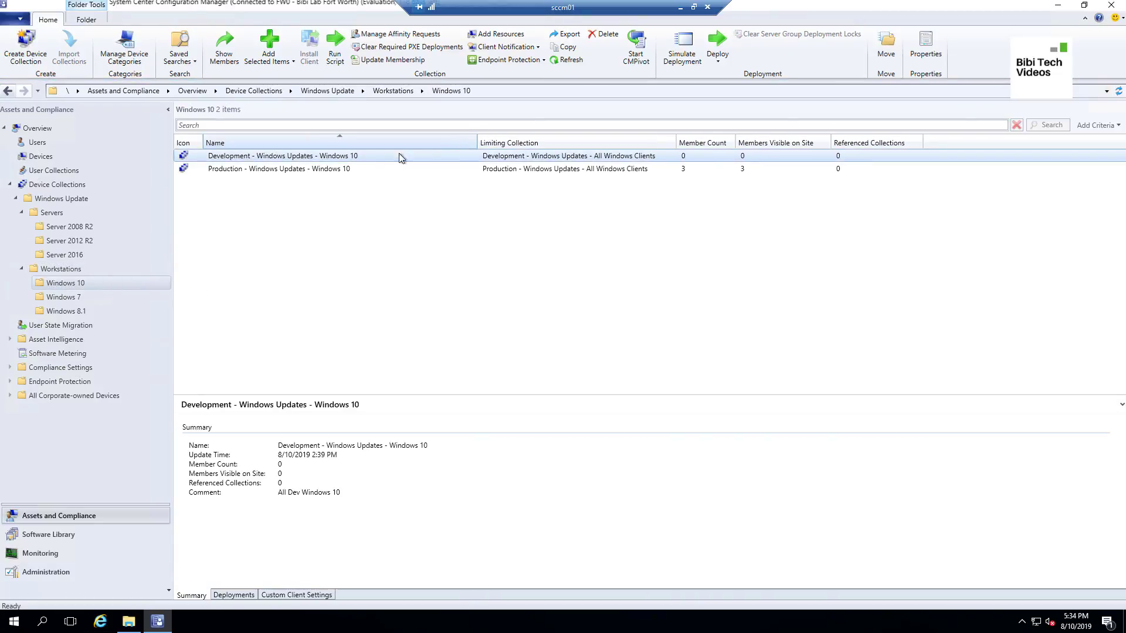
{"action": "left_click", "coordinate": [326, 170]}
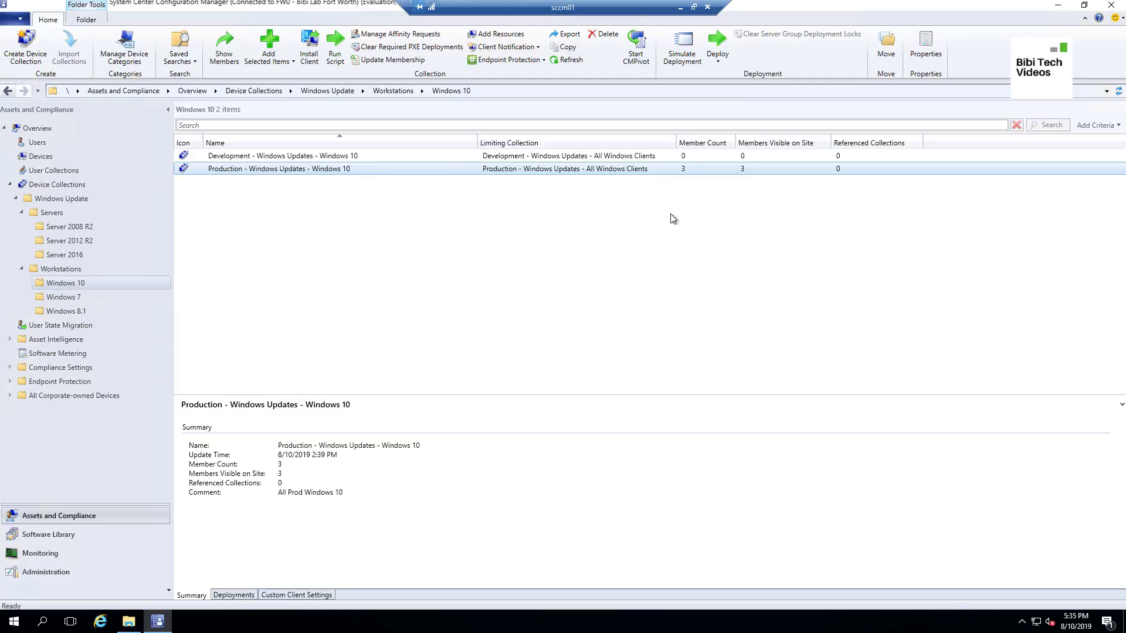
{"action": "double_click", "coordinate": [370, 169]}
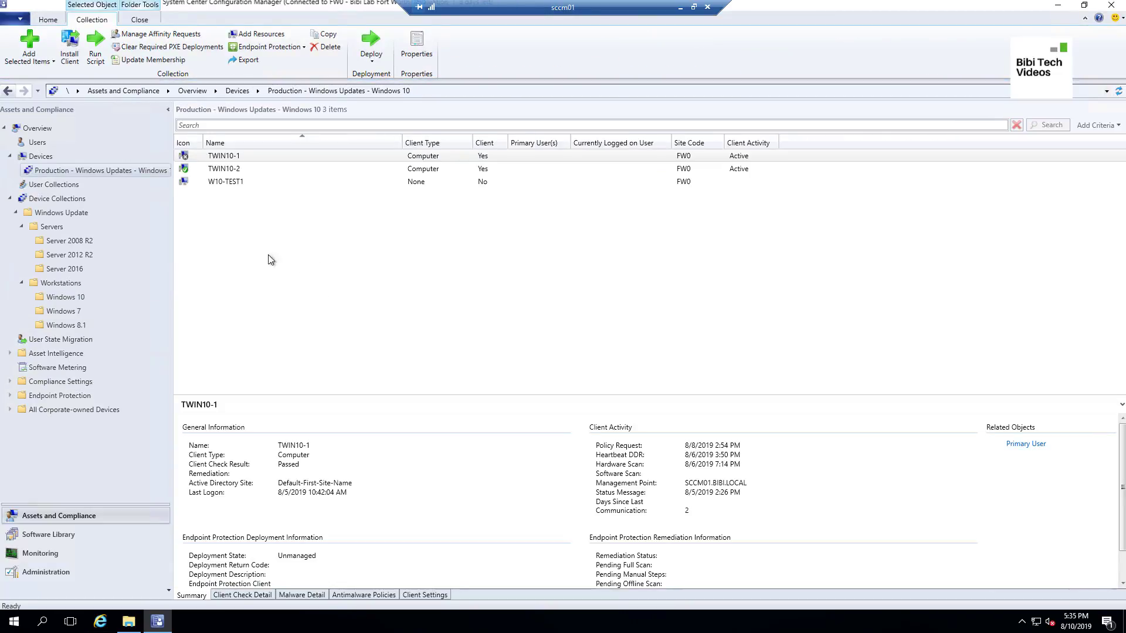
{"action": "left_click", "coordinate": [294, 169]}
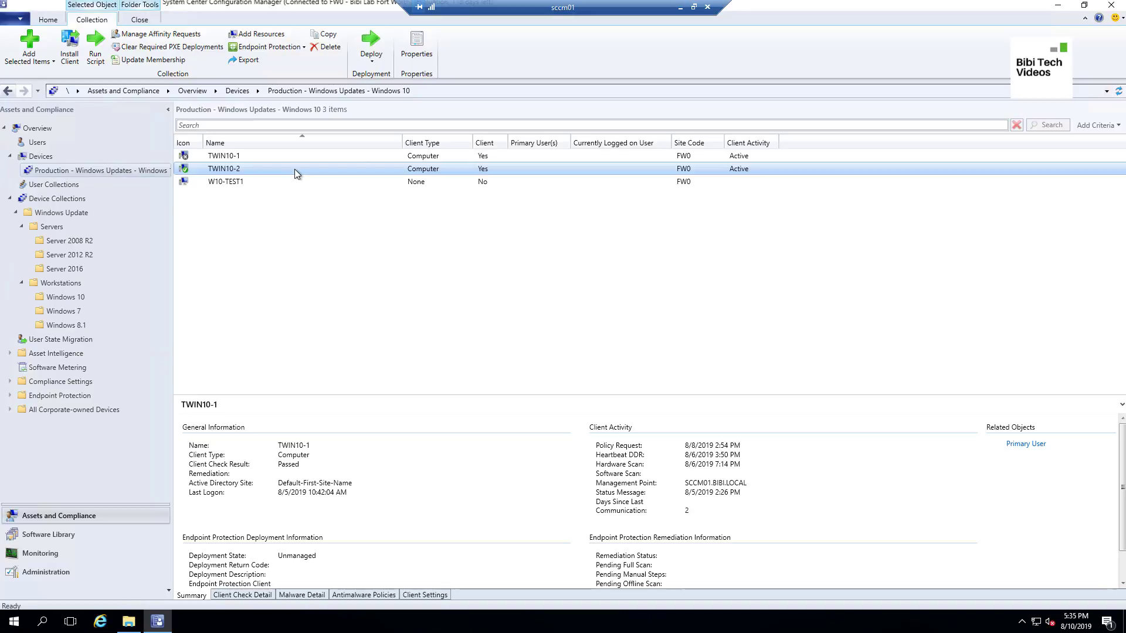
{"action": "left_click", "coordinate": [235, 182]}
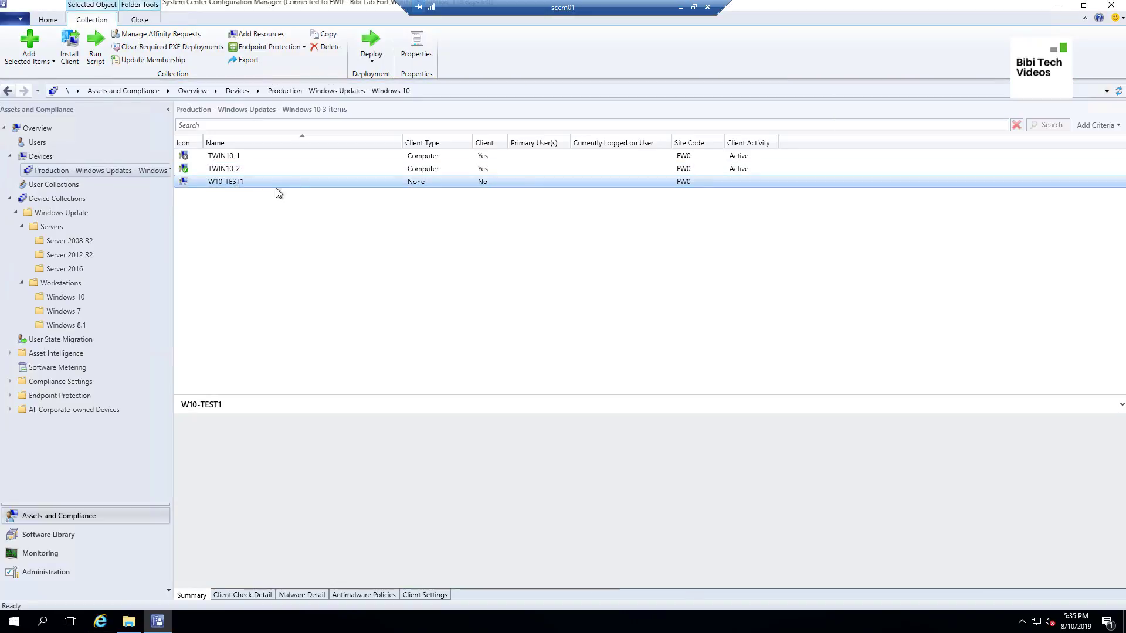
{"action": "left_click", "coordinate": [239, 159]}
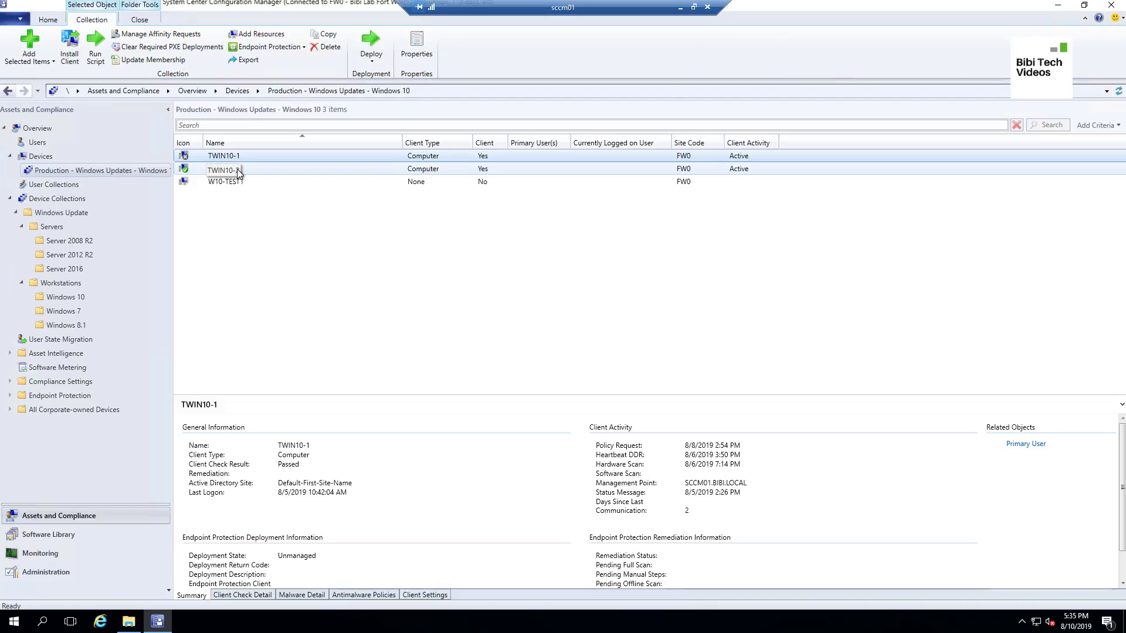
Review the collections in the Windows 7 and Windows 8.1 workstation folders, finishing in the Windows 7 folder.
{"action": "left_click", "coordinate": [78, 314]}
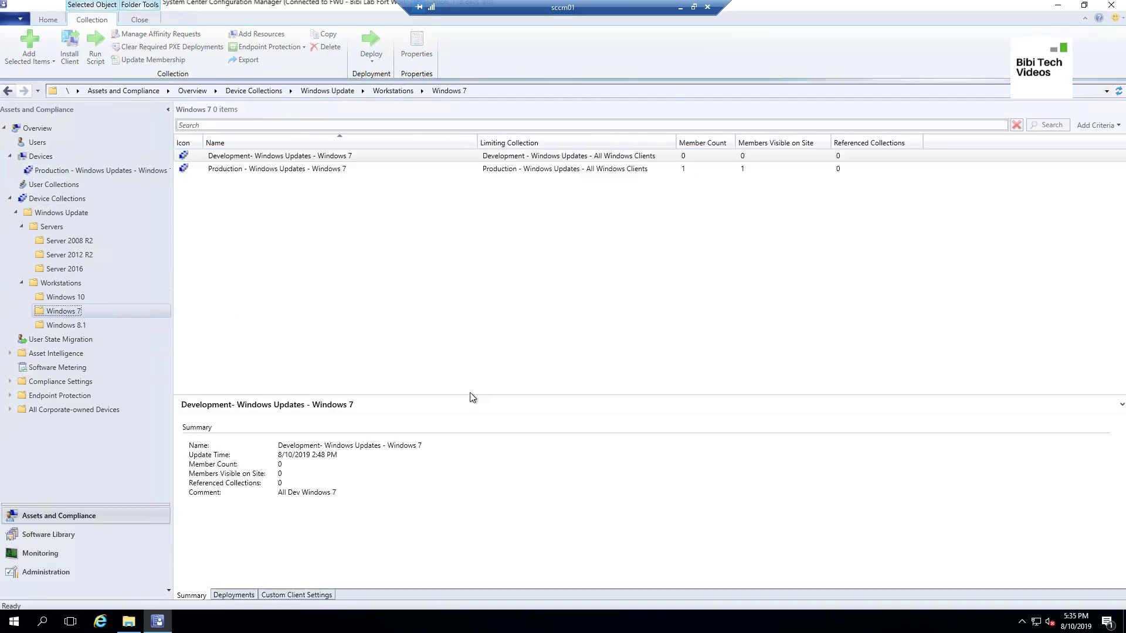
{"action": "left_click", "coordinate": [315, 170]}
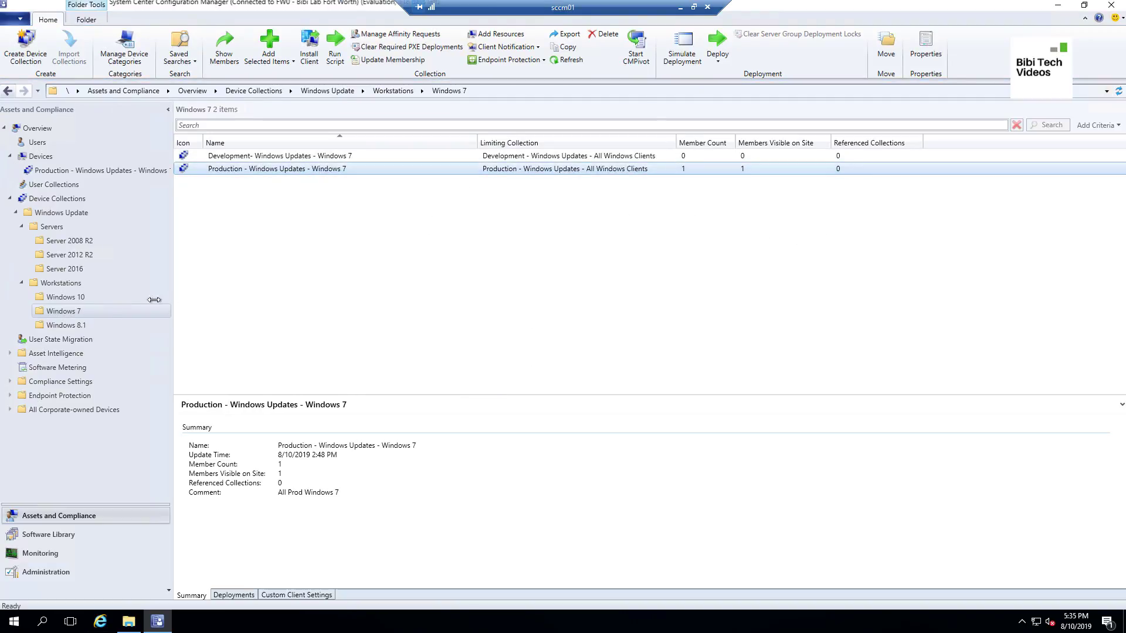
{"action": "left_click", "coordinate": [77, 325]}
{"action": "left_click", "coordinate": [70, 314]}
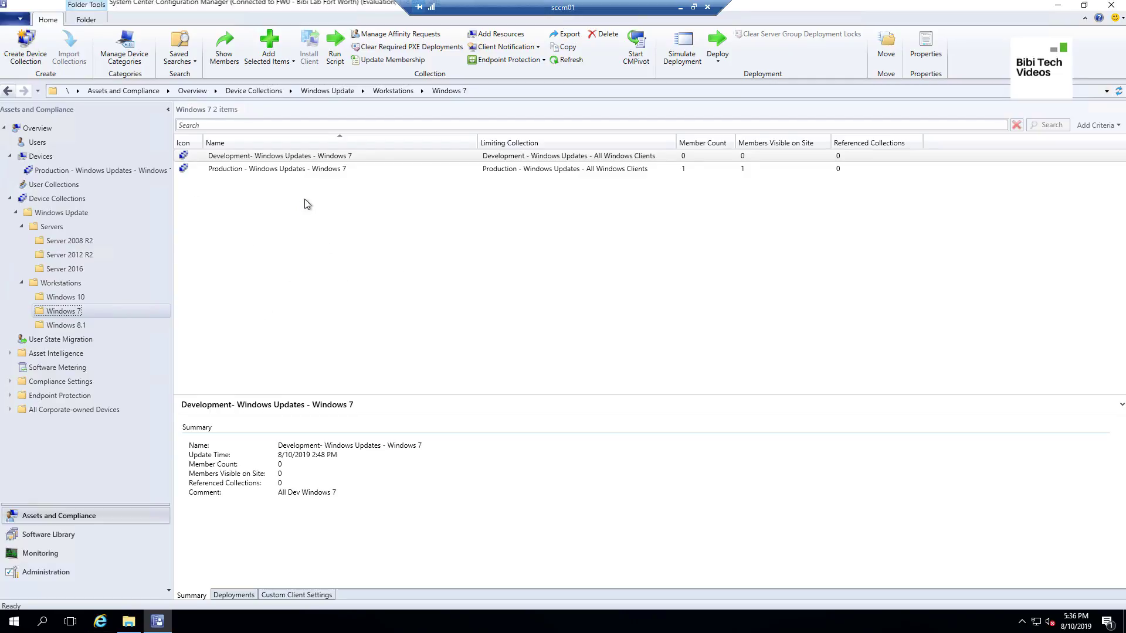
Open the properties of Production - Windows Updates - Windows 7 and look through its membership rules, selecting the first query rule.
{"action": "left_click", "coordinate": [389, 171]}
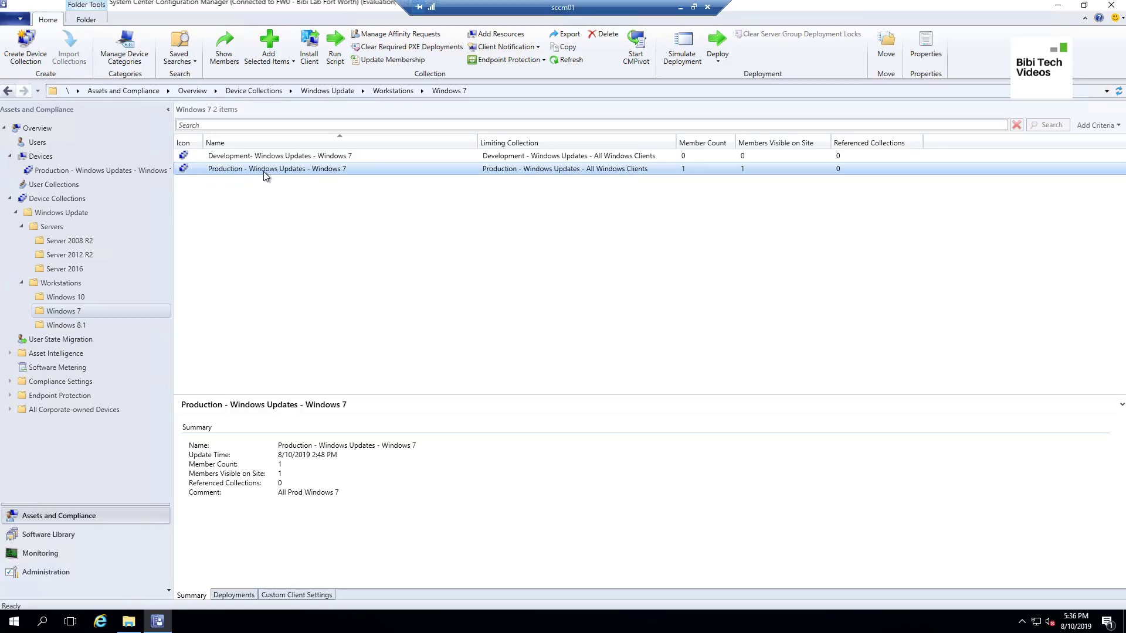
{"action": "right_click", "coordinate": [421, 174]}
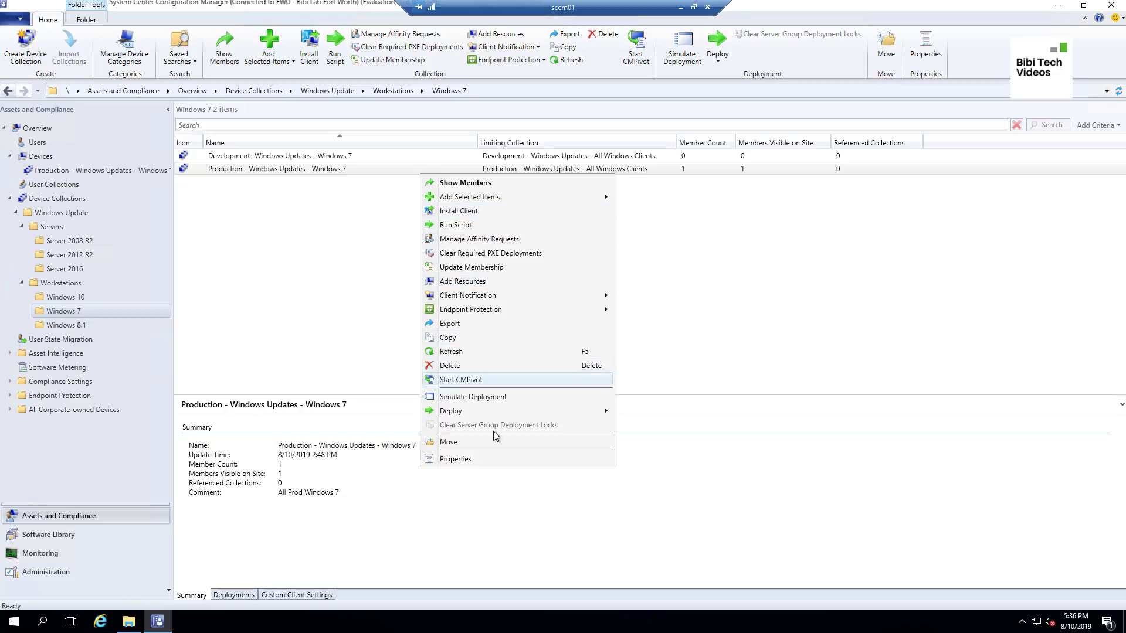
{"action": "left_click", "coordinate": [545, 451]}
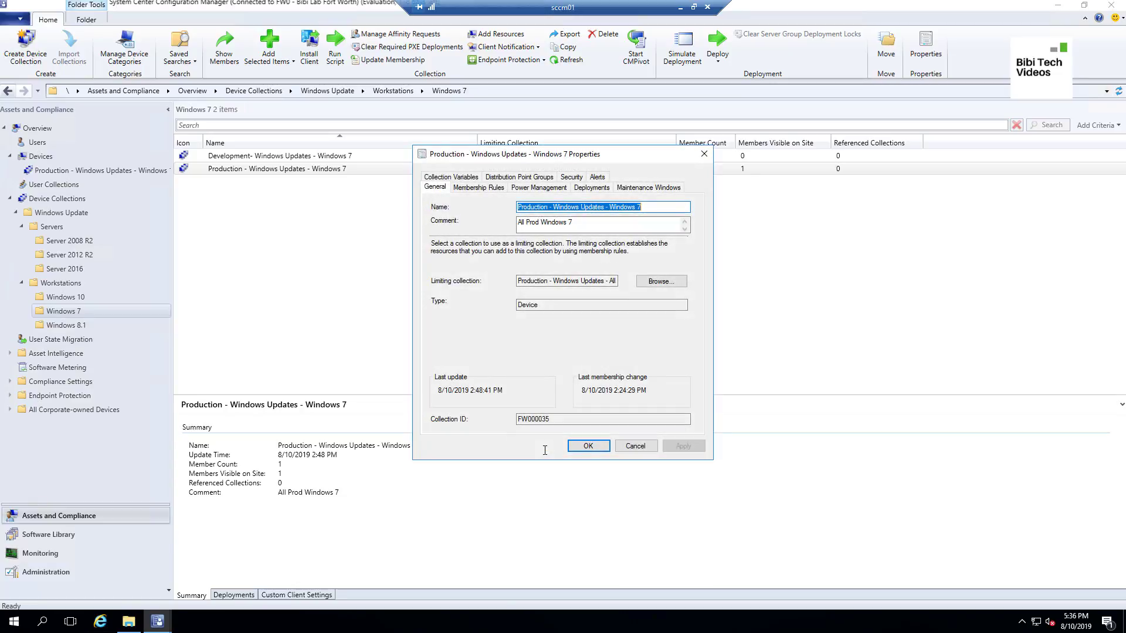
{"action": "left_click", "coordinate": [483, 187]}
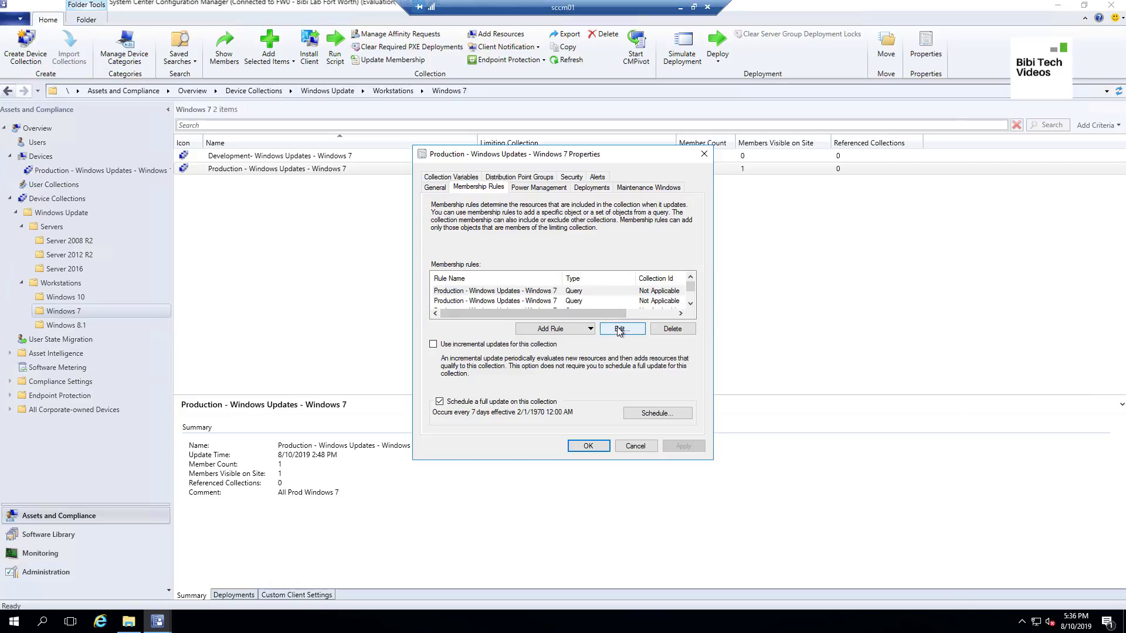
{"action": "left_click", "coordinate": [690, 303]}
{"action": "left_click", "coordinate": [691, 276]}
{"action": "left_click", "coordinate": [522, 293]}
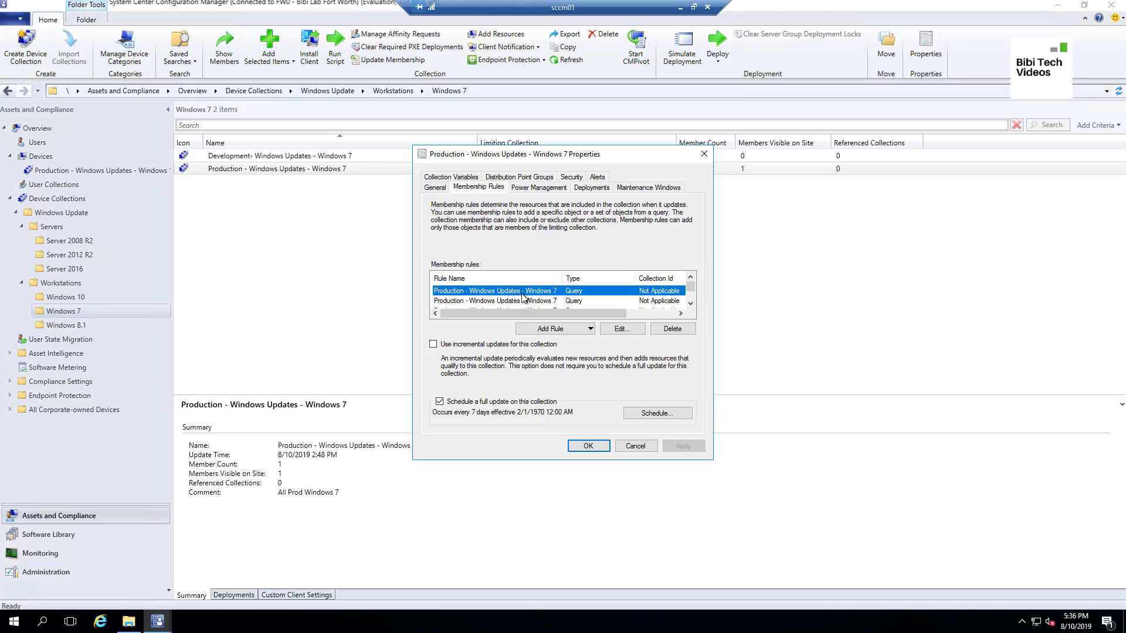
Open the selected rule's query statement for editing and examine its full WQL text in the query language view.
{"action": "left_click", "coordinate": [621, 329]}
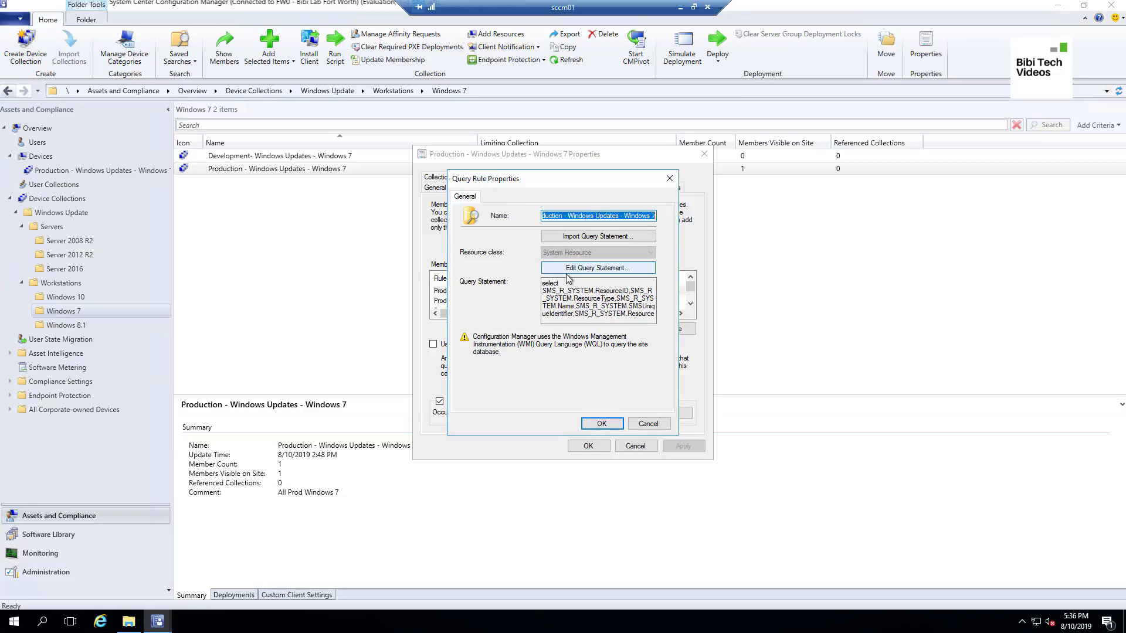
{"action": "left_click_drag", "start_coordinate": [552, 291], "coordinate": [578, 306]}
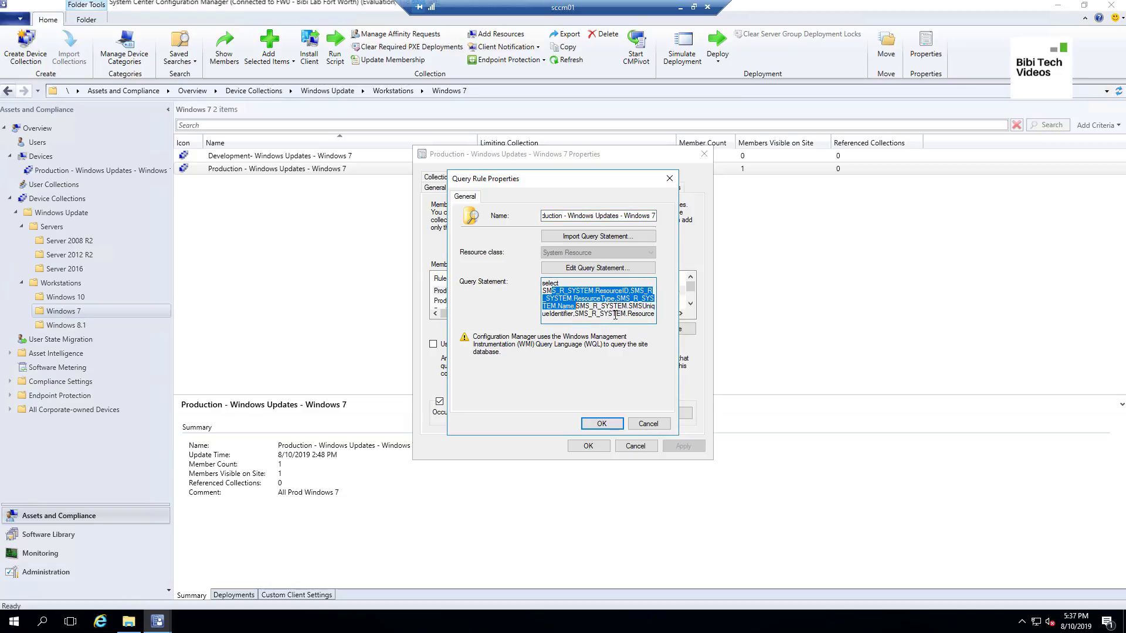
{"action": "left_click", "coordinate": [593, 270]}
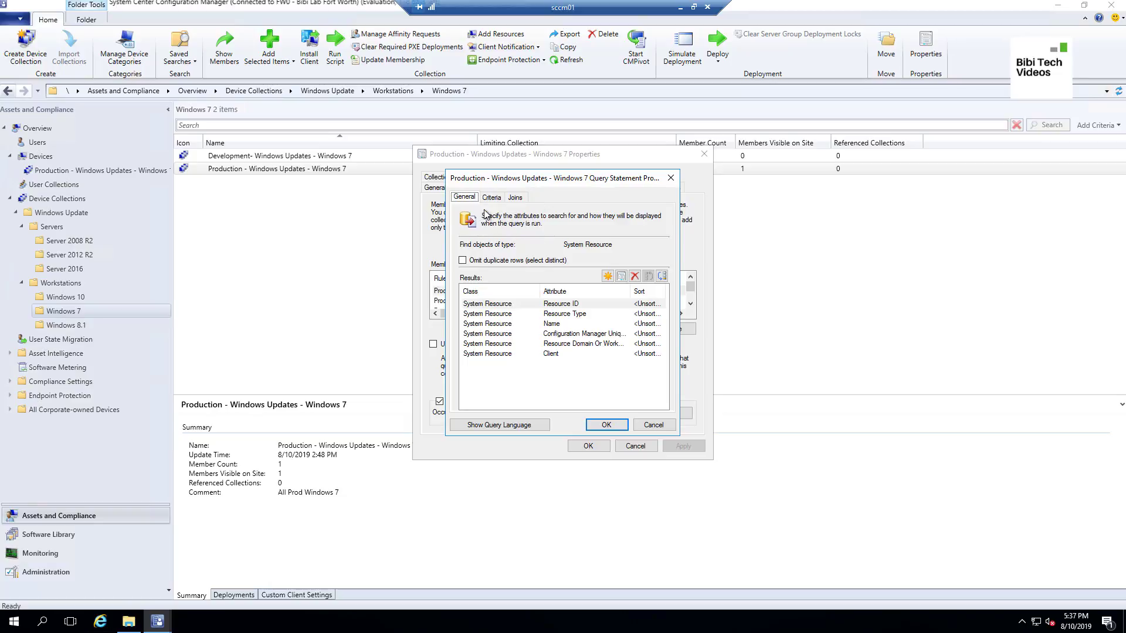
{"action": "left_click", "coordinate": [496, 430]}
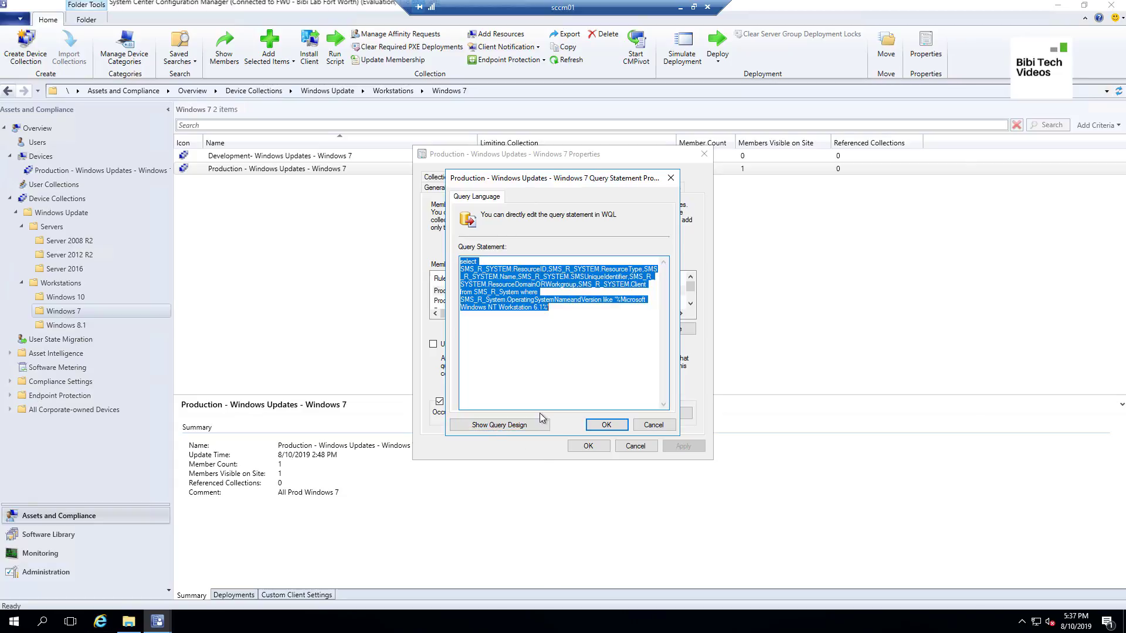
{"action": "left_click", "coordinate": [562, 325]}
{"action": "left_click_drag", "start_coordinate": [565, 312], "coordinate": [461, 262]}
Cancel out of the query and collection properties without changes, and collapse the Servers and Windows Update folders.
{"action": "left_click", "coordinate": [647, 426]}
{"action": "left_click", "coordinate": [644, 426]}
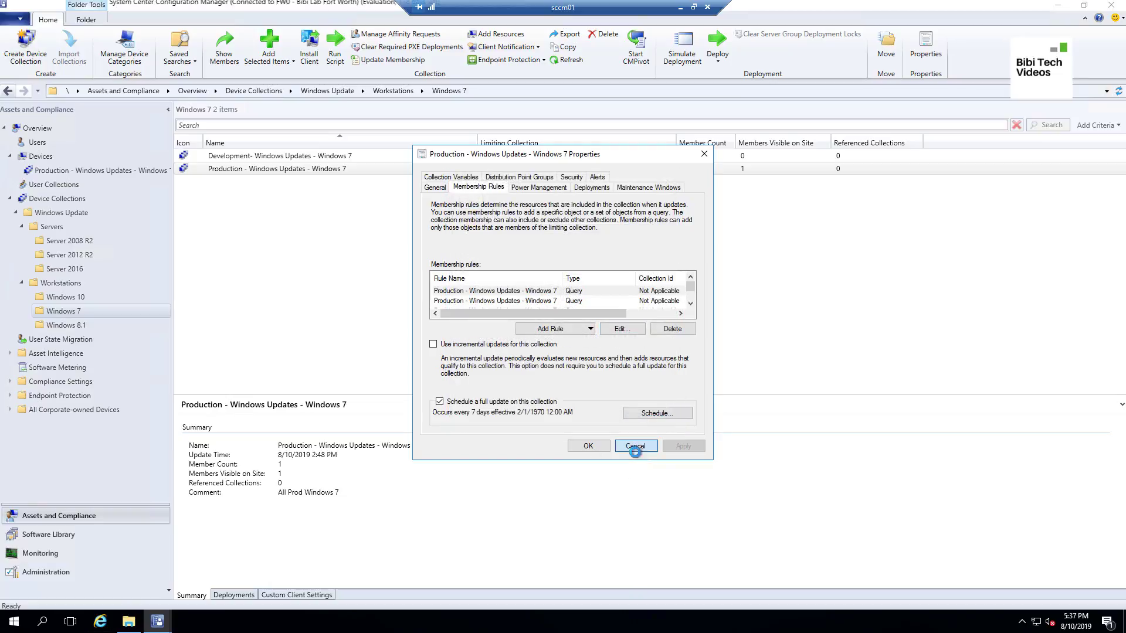
{"action": "left_click", "coordinate": [639, 450]}
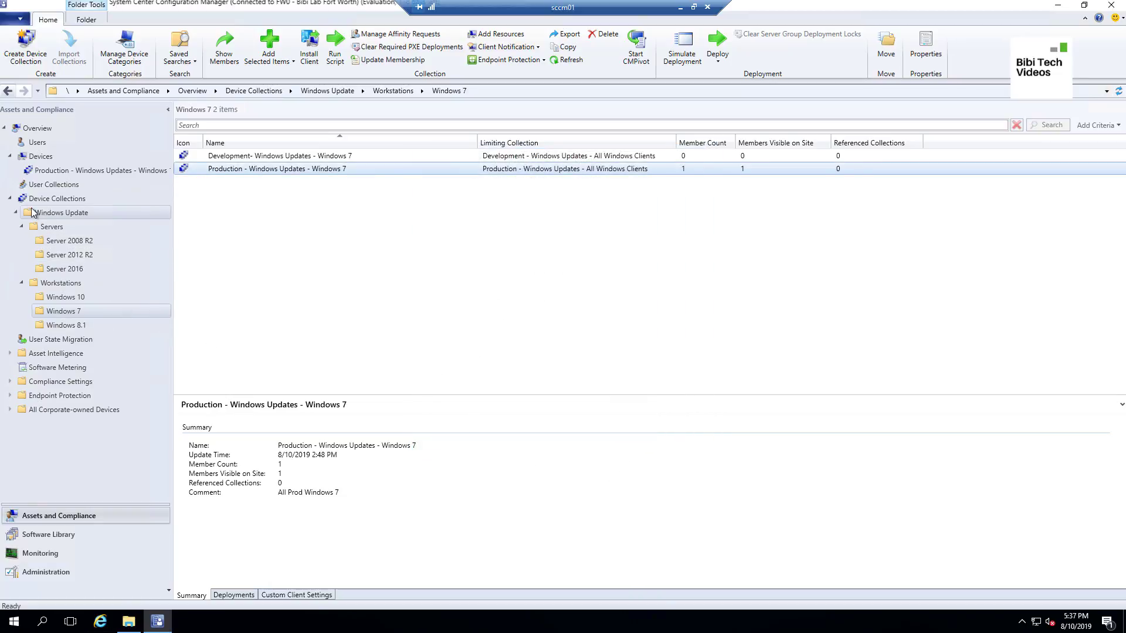
{"action": "left_click", "coordinate": [22, 226]}
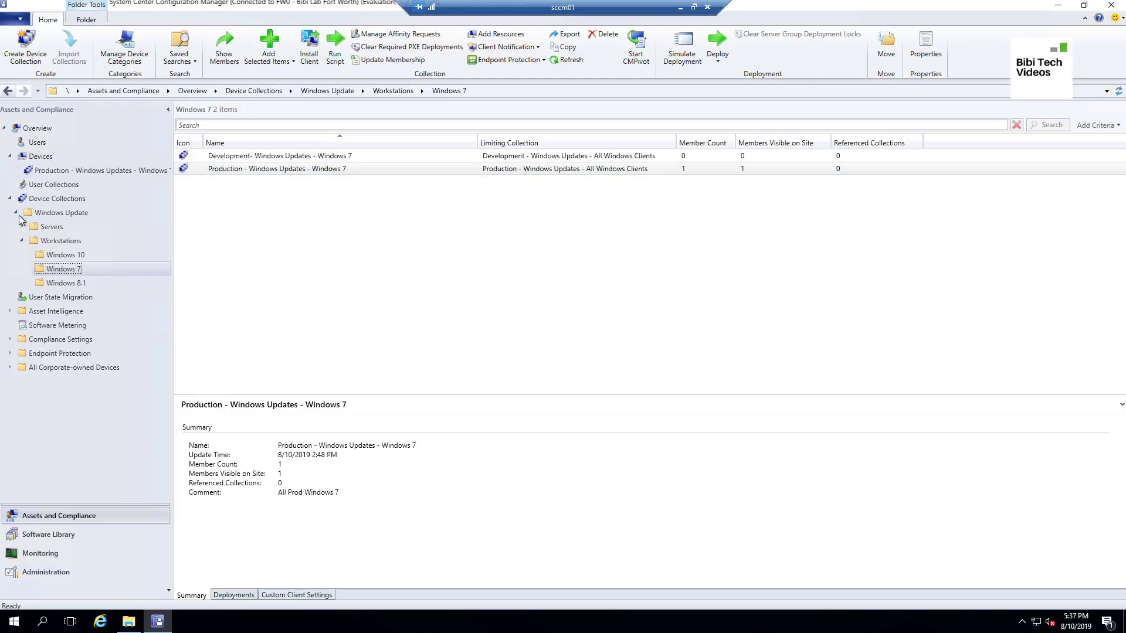
{"action": "left_click", "coordinate": [16, 212]}
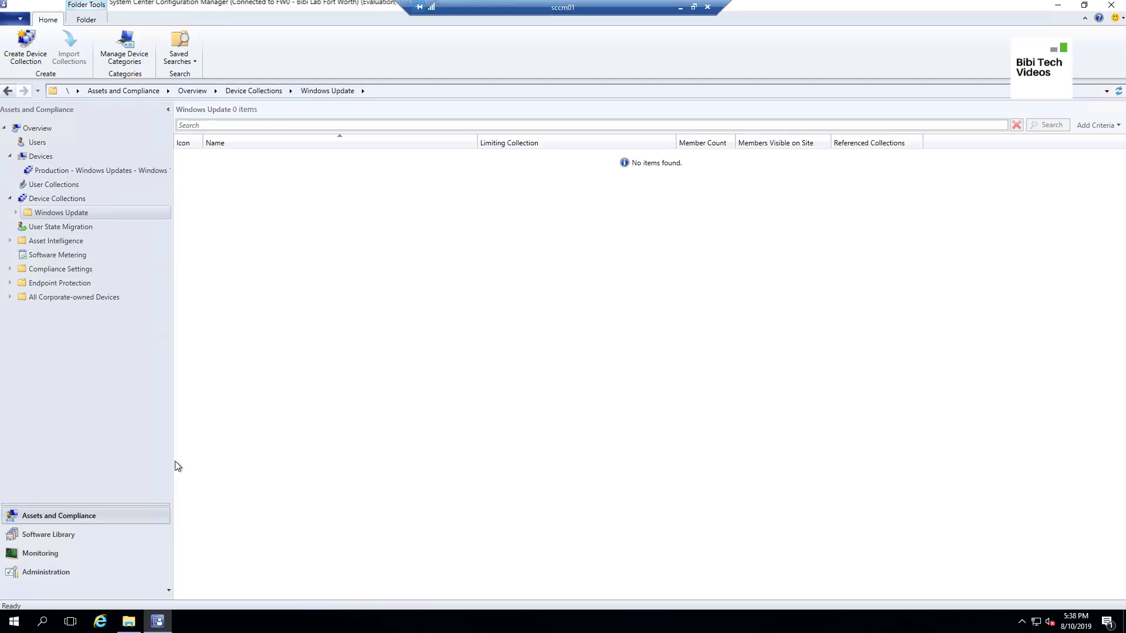
Open All Software Updates under Software Updates in the Software Library and browse through the list of updates.
{"action": "left_click", "coordinate": [78, 532]}
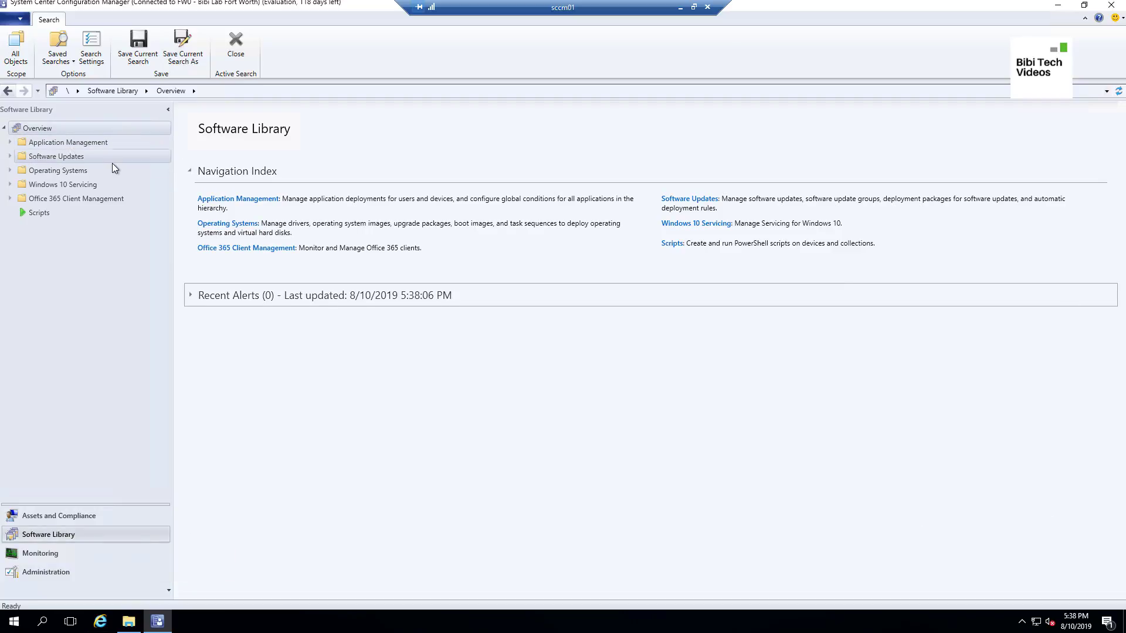
{"action": "left_click", "coordinate": [65, 157]}
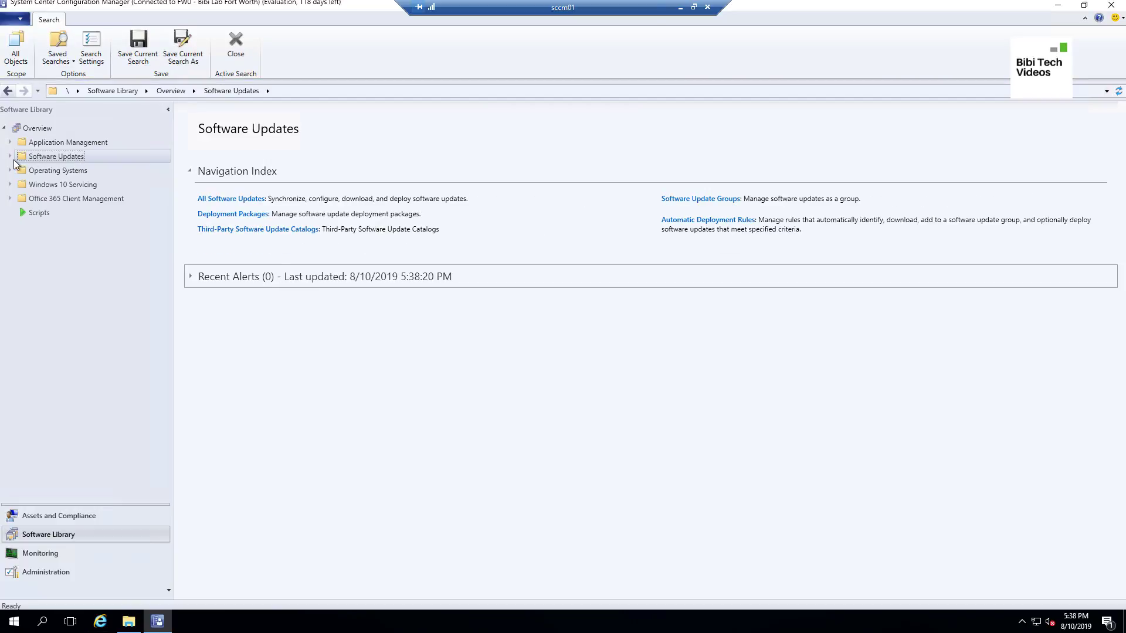
{"action": "left_click", "coordinate": [10, 156]}
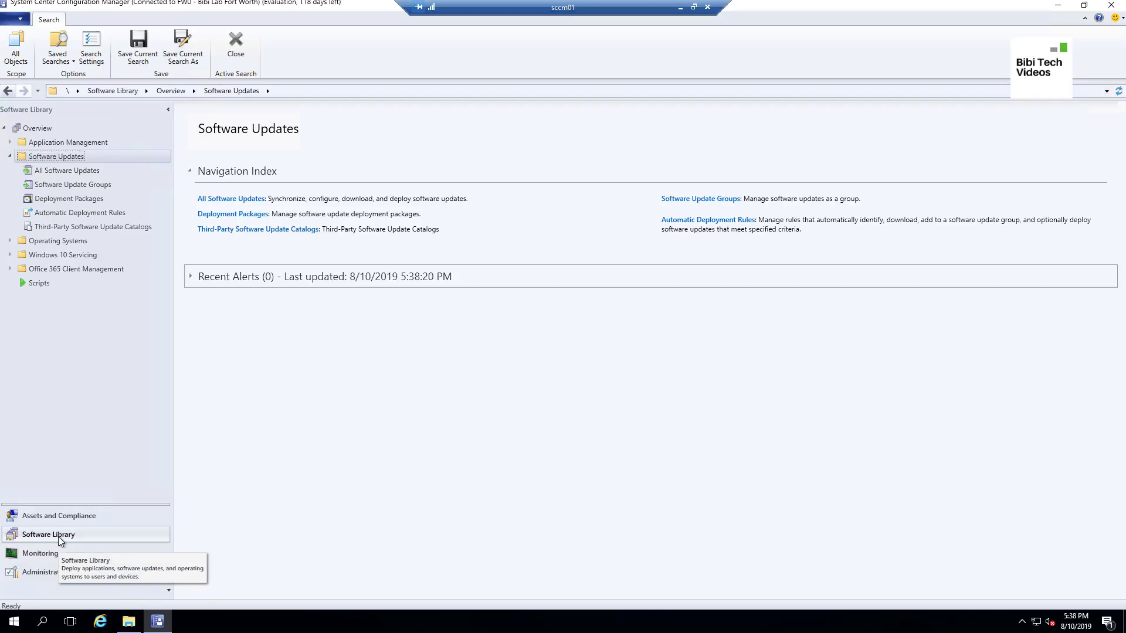
{"action": "left_click", "coordinate": [53, 171]}
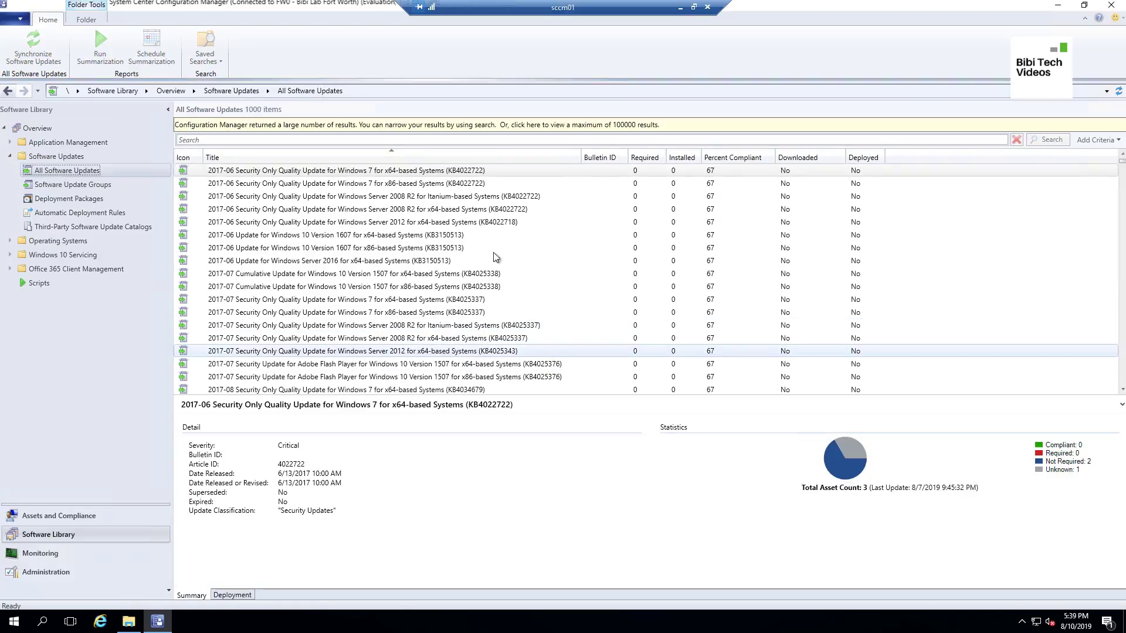
{"action": "scroll", "coordinate": [446, 287], "scroll_direction": "down", "scroll_amount": 10}
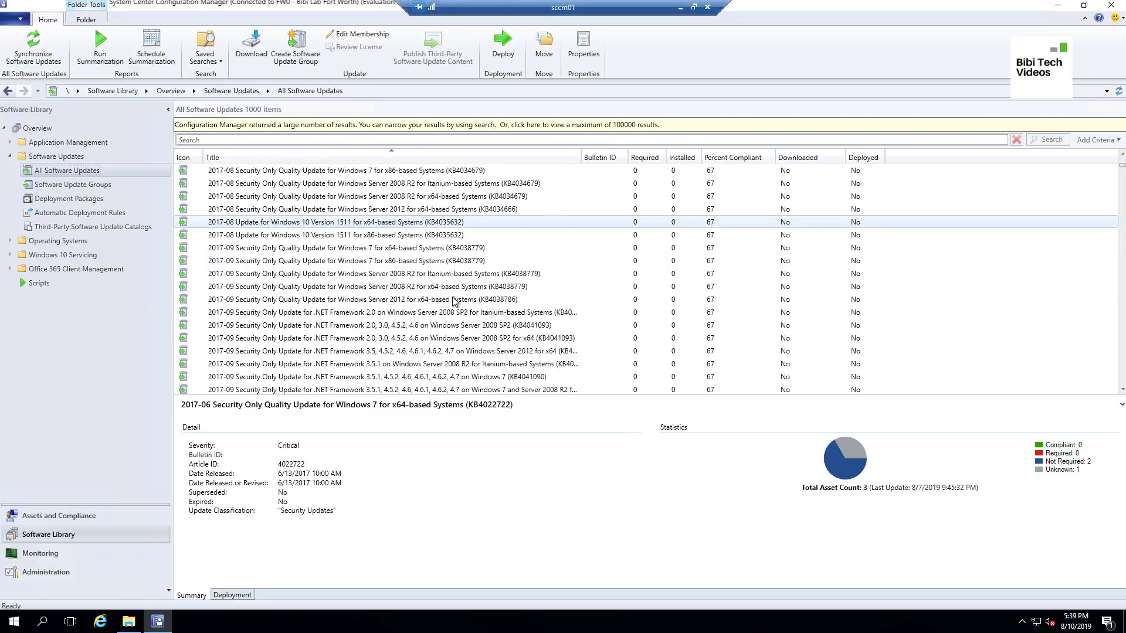
{"action": "scroll", "coordinate": [454, 305], "scroll_direction": "down", "scroll_amount": 15}
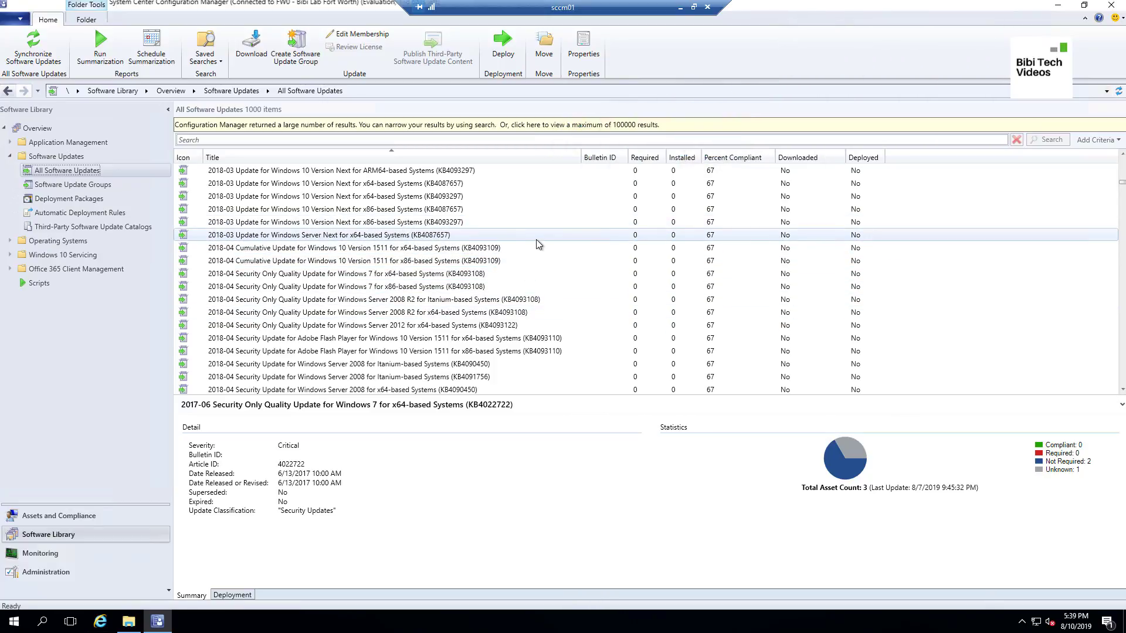
Add Product, Superseded and Update Classification as search criteria for All Software Updates.
{"action": "left_click", "coordinate": [1088, 143]}
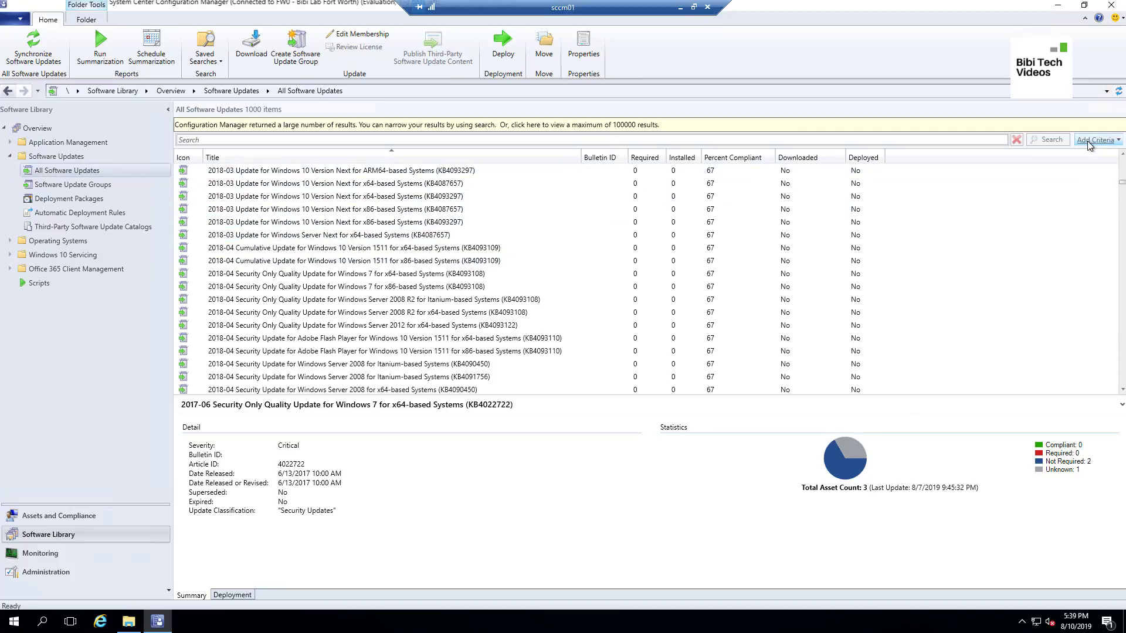
{"action": "left_click", "coordinate": [1087, 143]}
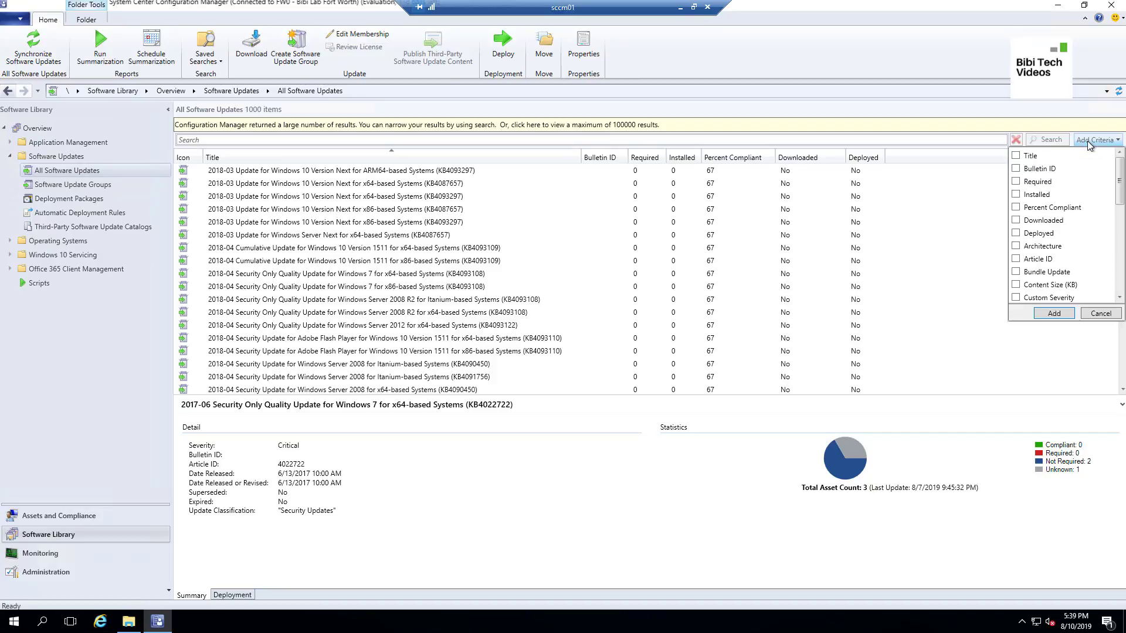
{"action": "scroll", "coordinate": [1084, 263], "scroll_direction": "down", "scroll_amount": 2}
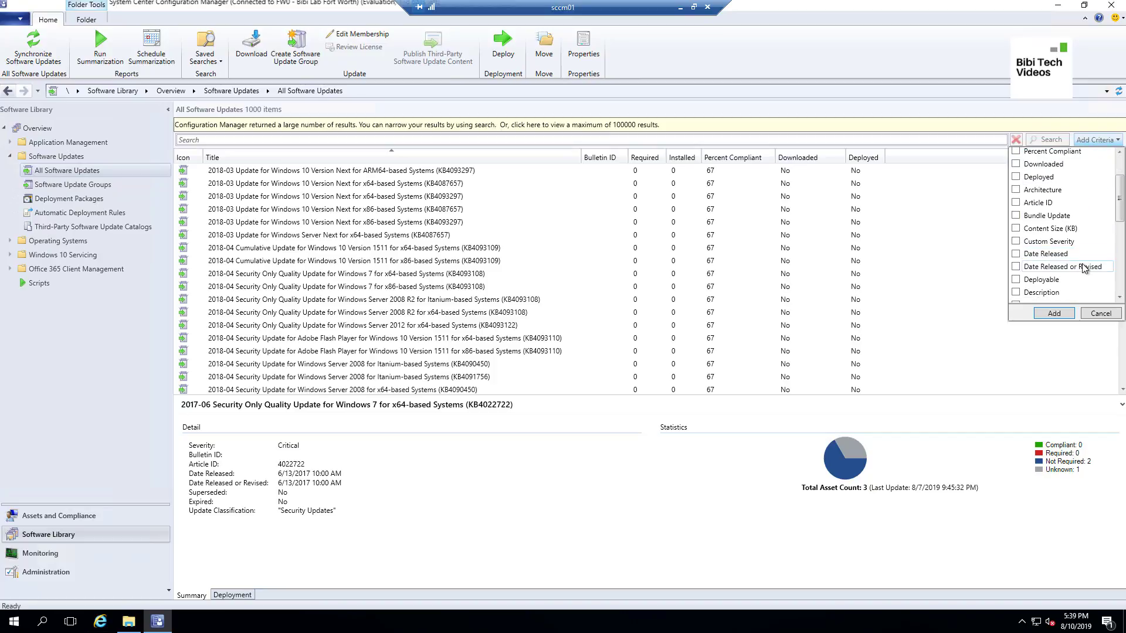
{"action": "scroll", "coordinate": [1083, 271], "scroll_direction": "down", "scroll_amount": 4}
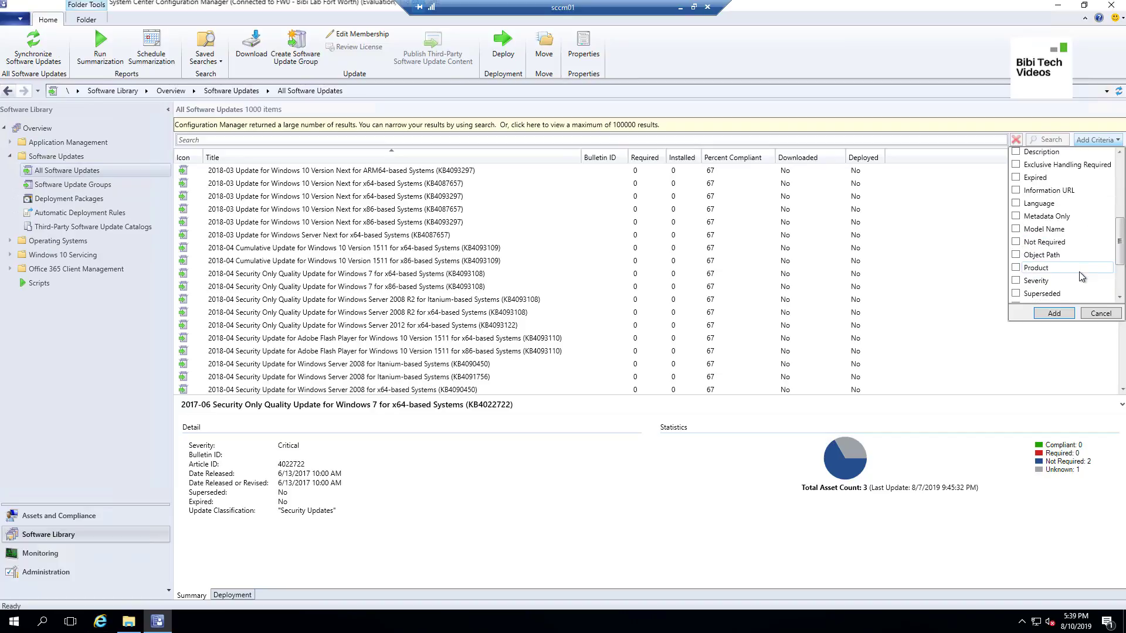
{"action": "left_click", "coordinate": [1016, 268]}
{"action": "left_click", "coordinate": [1016, 293]}
{"action": "scroll", "coordinate": [1060, 283], "scroll_direction": "down", "scroll_amount": 3}
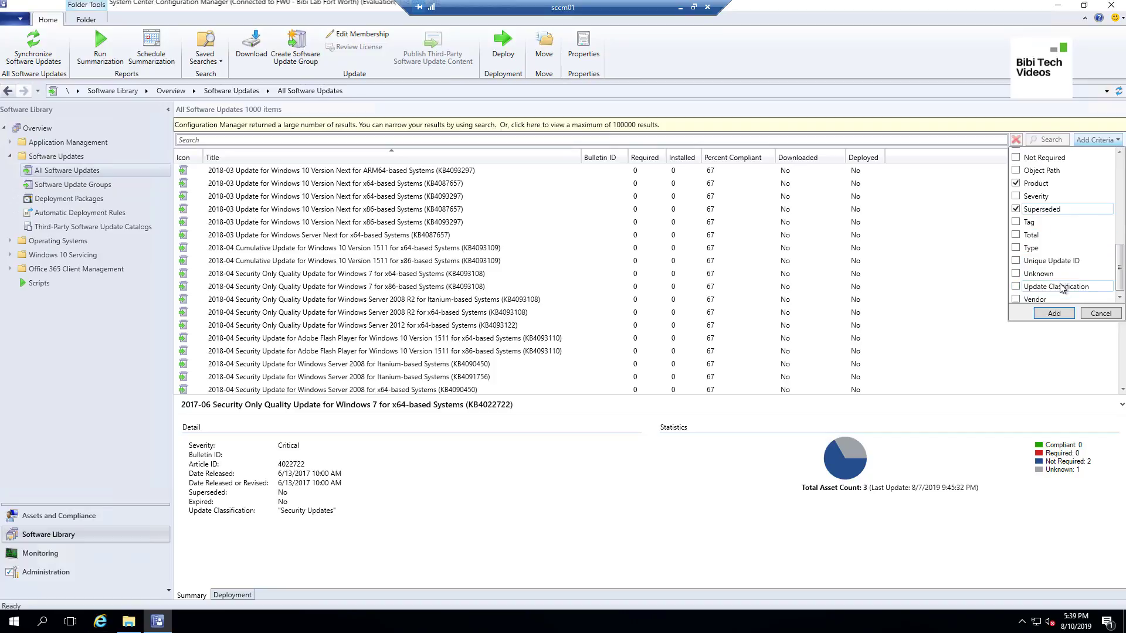
{"action": "left_click", "coordinate": [1015, 287]}
{"action": "left_click", "coordinate": [1053, 314]}
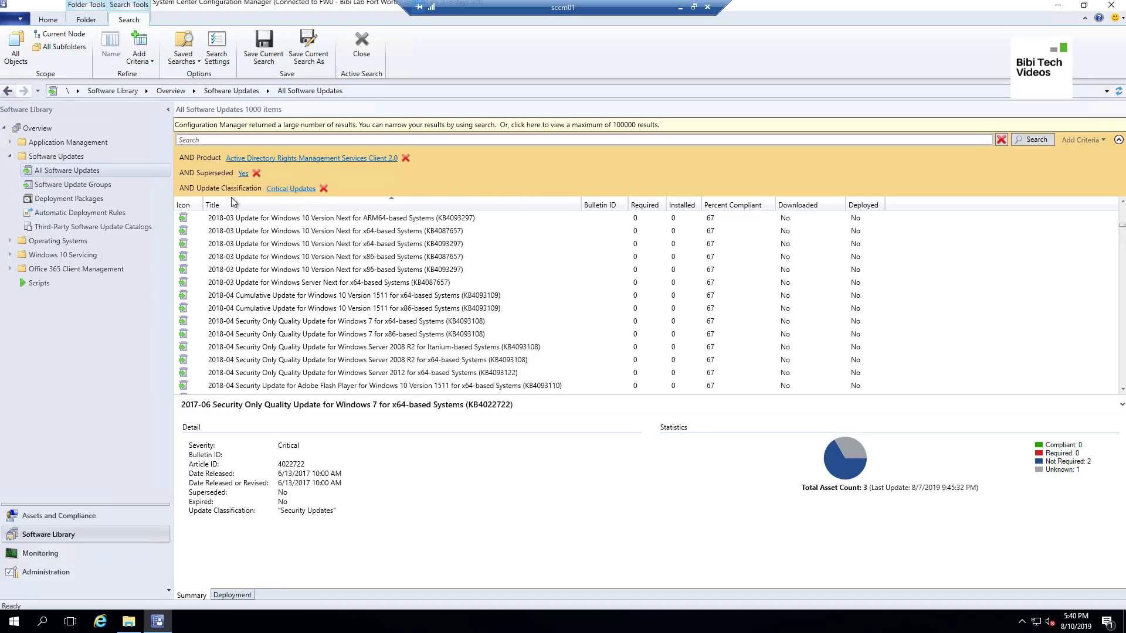
Add five more Update Classification criteria to the software updates search.
{"action": "left_click", "coordinate": [1074, 139]}
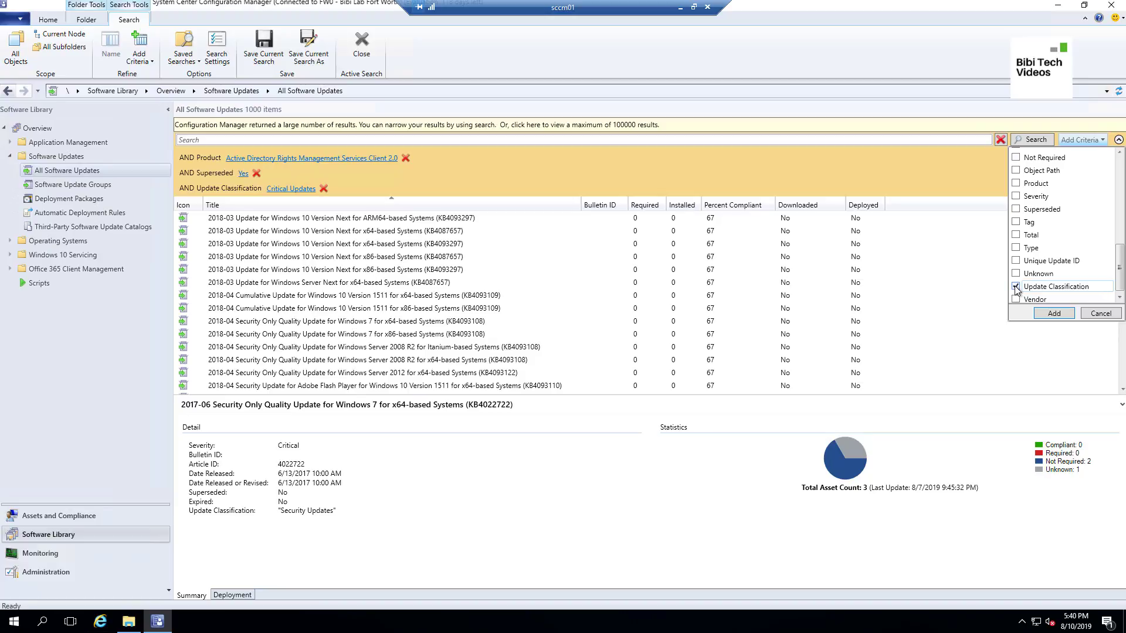
{"action": "left_click", "coordinate": [1052, 313]}
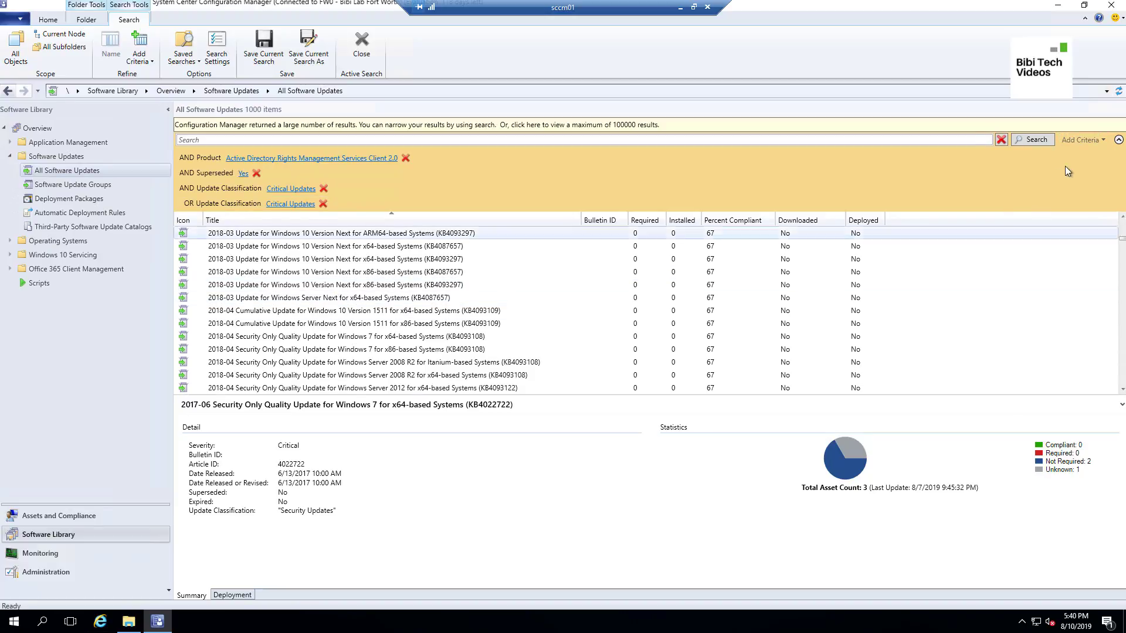
{"action": "left_click", "coordinate": [1082, 141]}
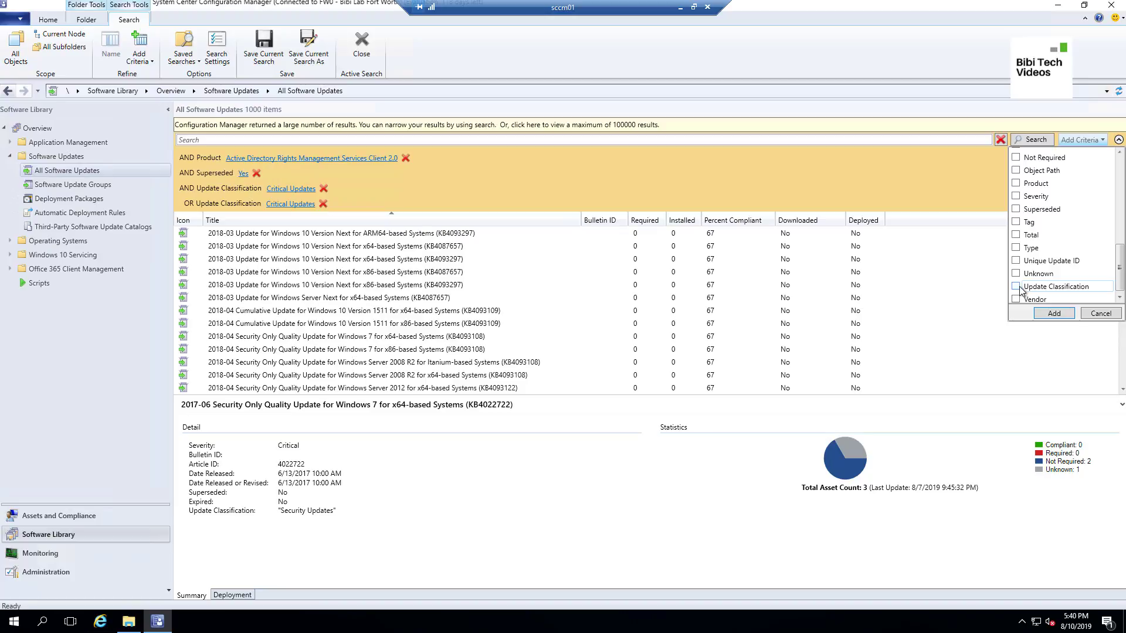
{"action": "left_click", "coordinate": [1054, 313]}
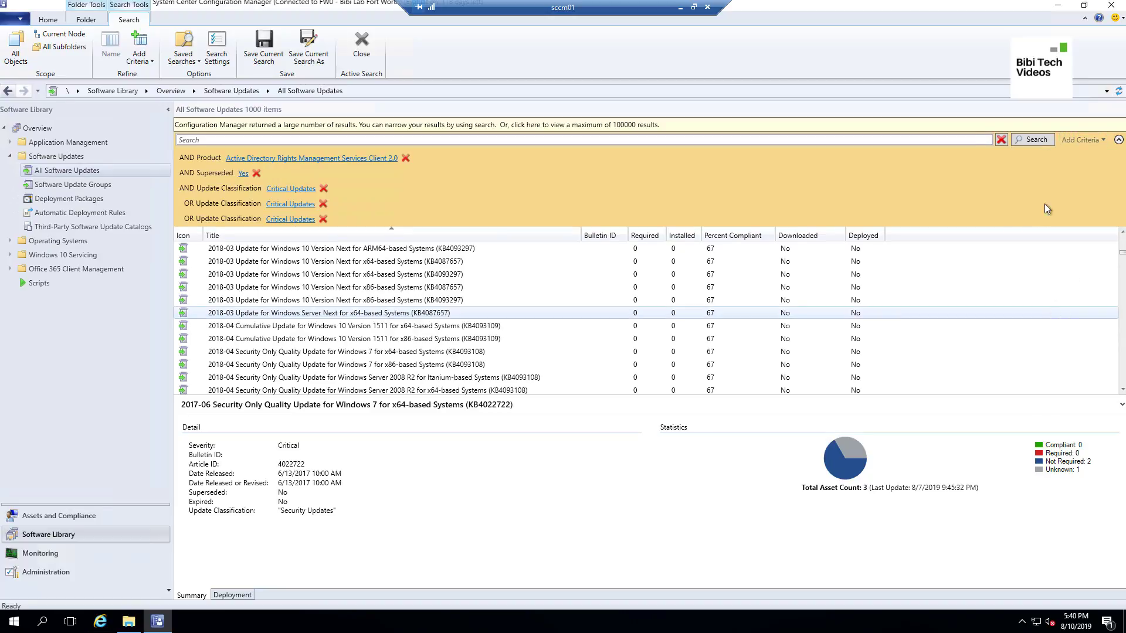
{"action": "left_click", "coordinate": [1071, 142]}
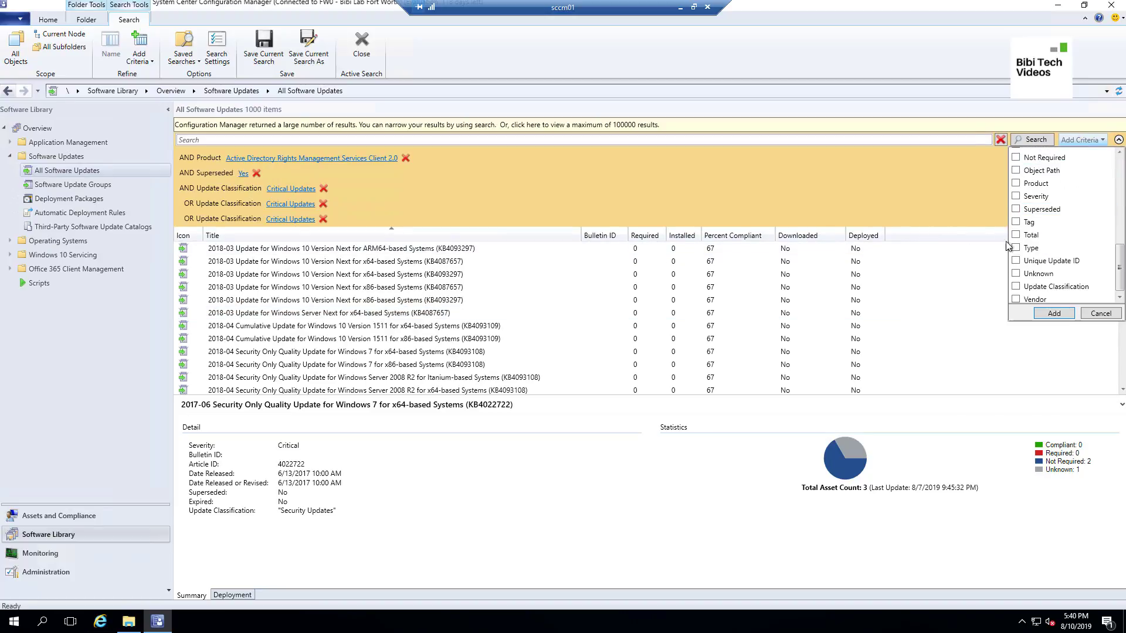
{"action": "left_click", "coordinate": [1043, 313]}
{"action": "left_click", "coordinate": [1079, 145]}
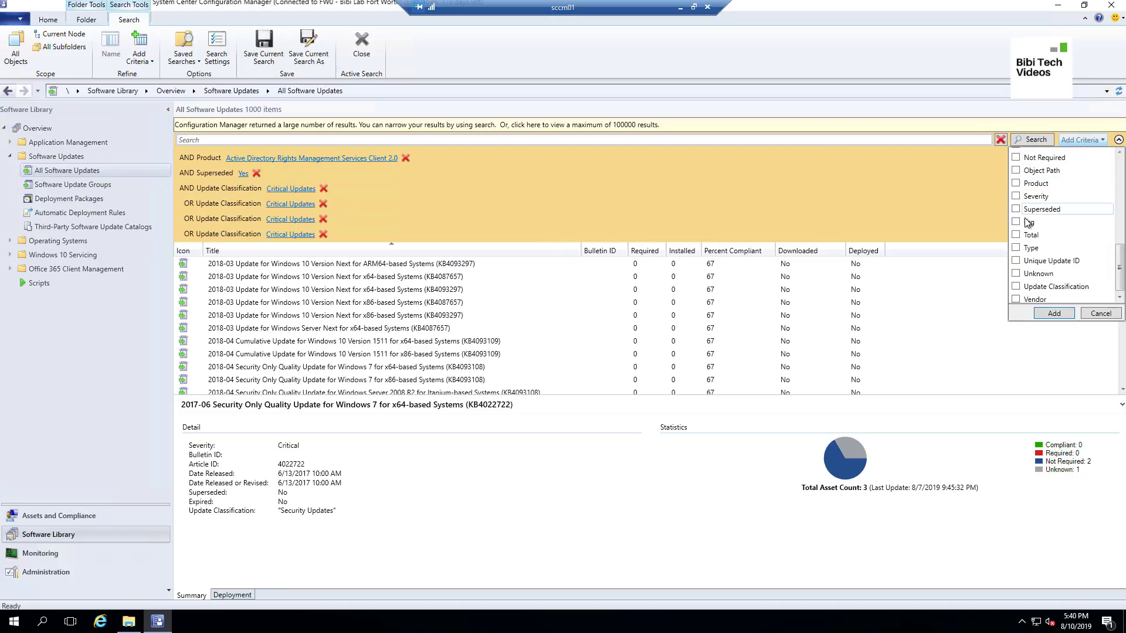
{"action": "left_click", "coordinate": [1015, 286]}
{"action": "left_click", "coordinate": [1053, 314]}
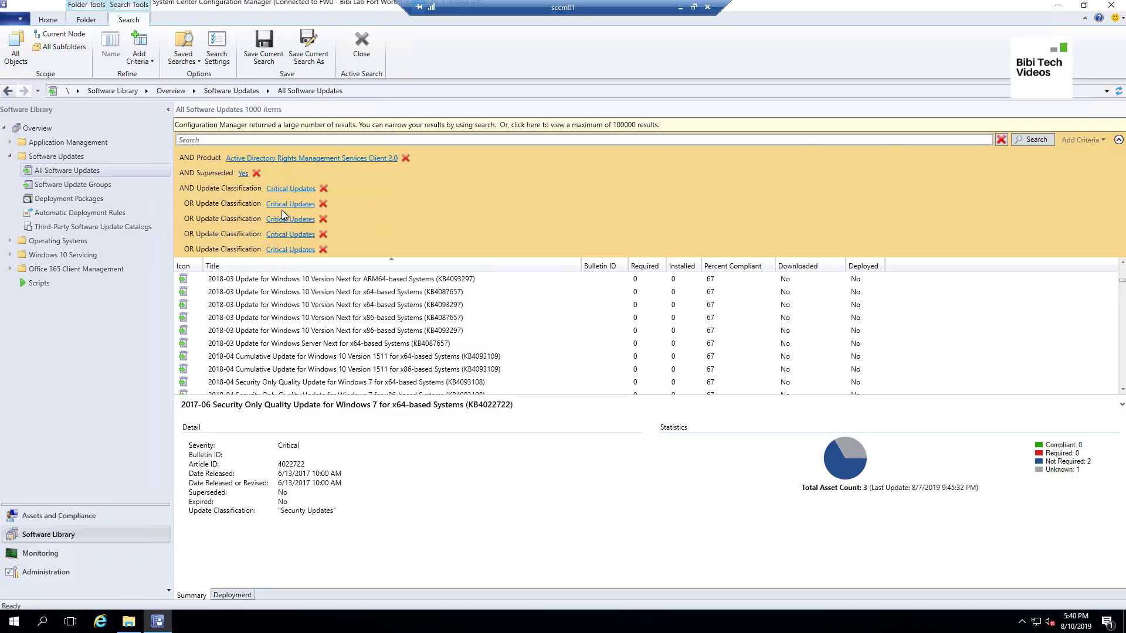
{"action": "left_click", "coordinate": [1088, 141]}
{"action": "left_click", "coordinate": [1016, 287]}
{"action": "left_click", "coordinate": [1054, 313]}
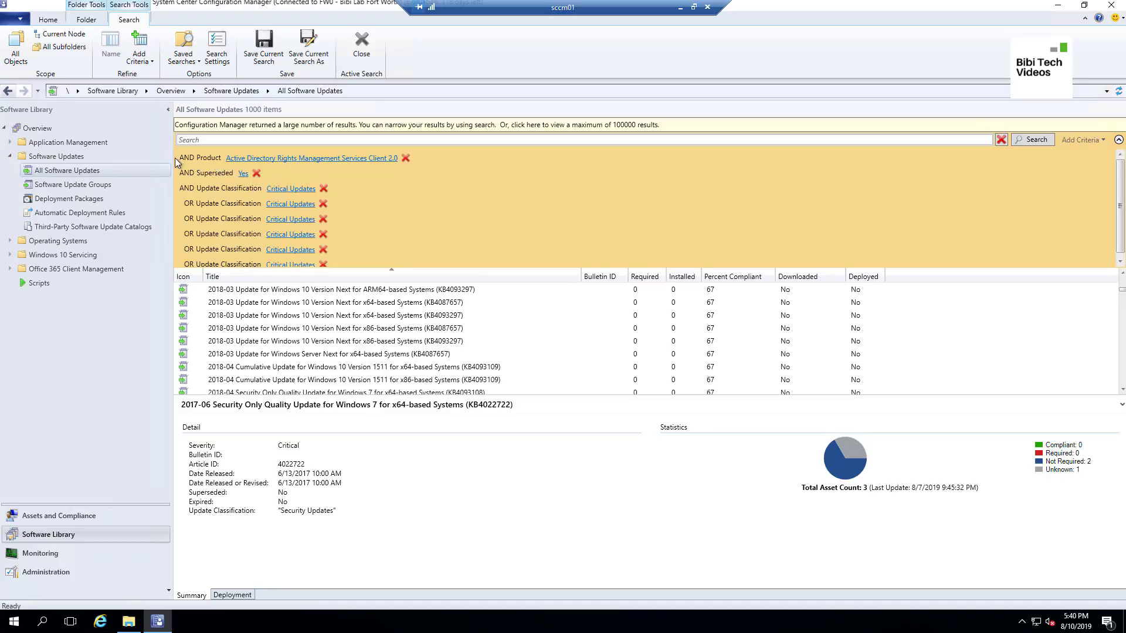
Set the Product criterion to Windows 10 and the Superseded criterion to No.
{"action": "left_click", "coordinate": [351, 159]}
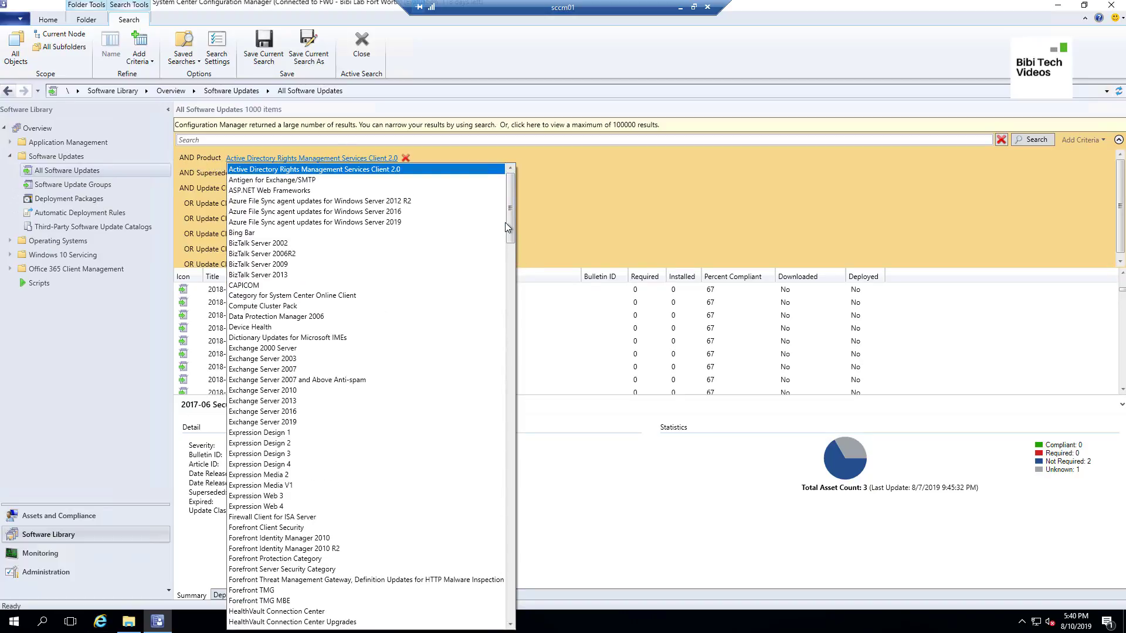
{"action": "left_click_drag", "start_coordinate": [510, 213], "coordinate": [516, 459]}
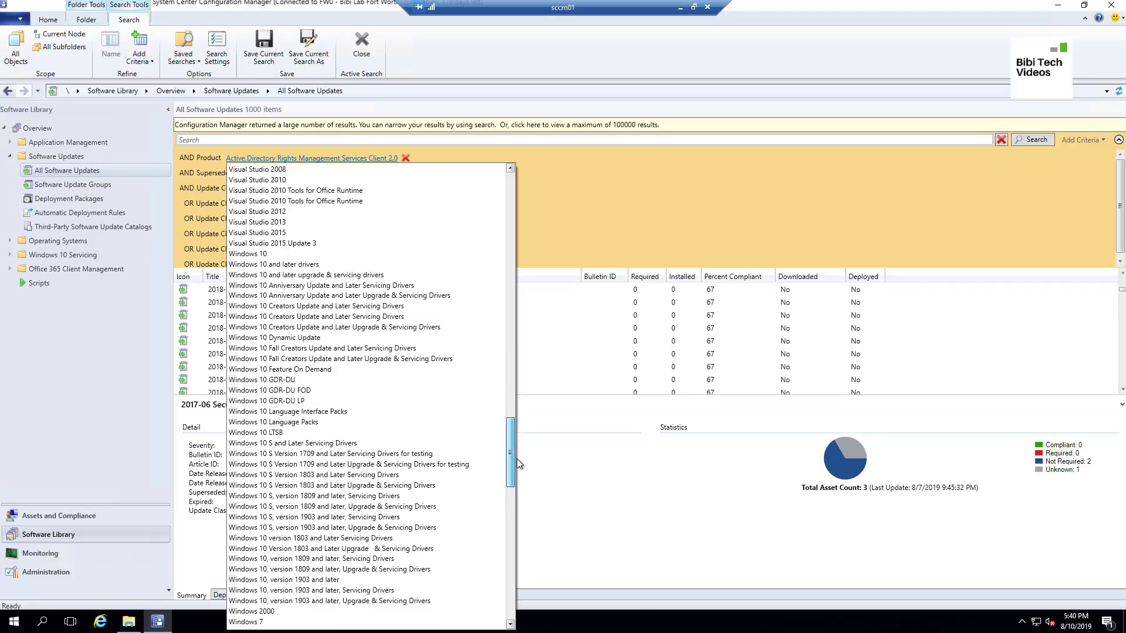
{"action": "left_click", "coordinate": [249, 254]}
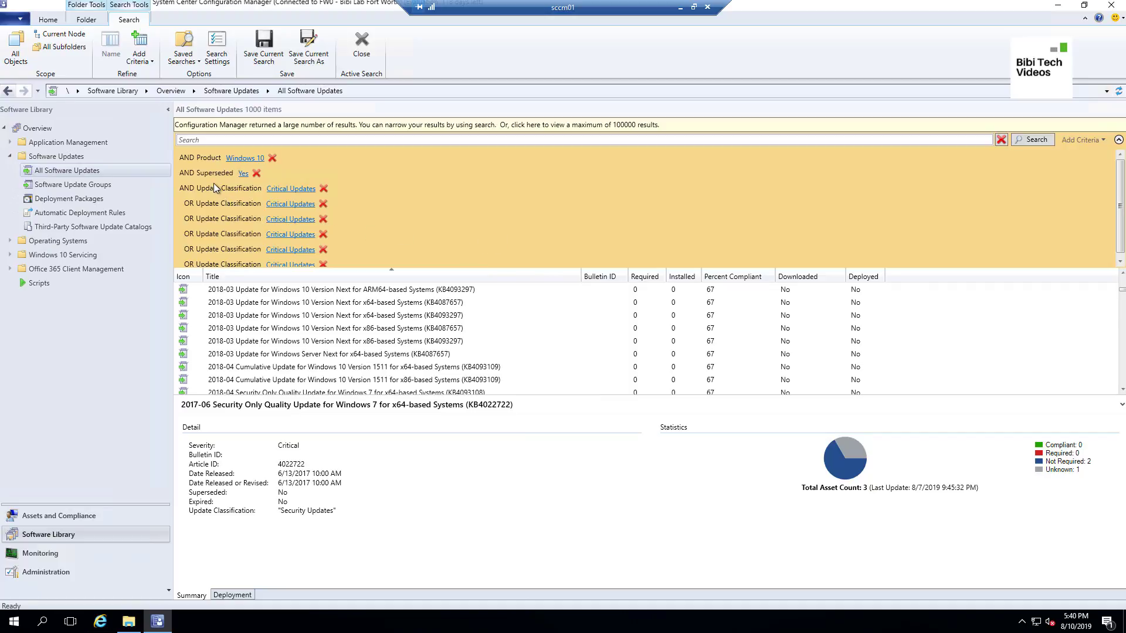
{"action": "left_click", "coordinate": [244, 176]}
{"action": "left_click", "coordinate": [246, 195]}
Set the OR Update Classification criteria to Definition Updates, Security Updates, Update Rollups and Updates, and remove the surplus Critical Updates criterion.
{"action": "left_click", "coordinate": [302, 209]}
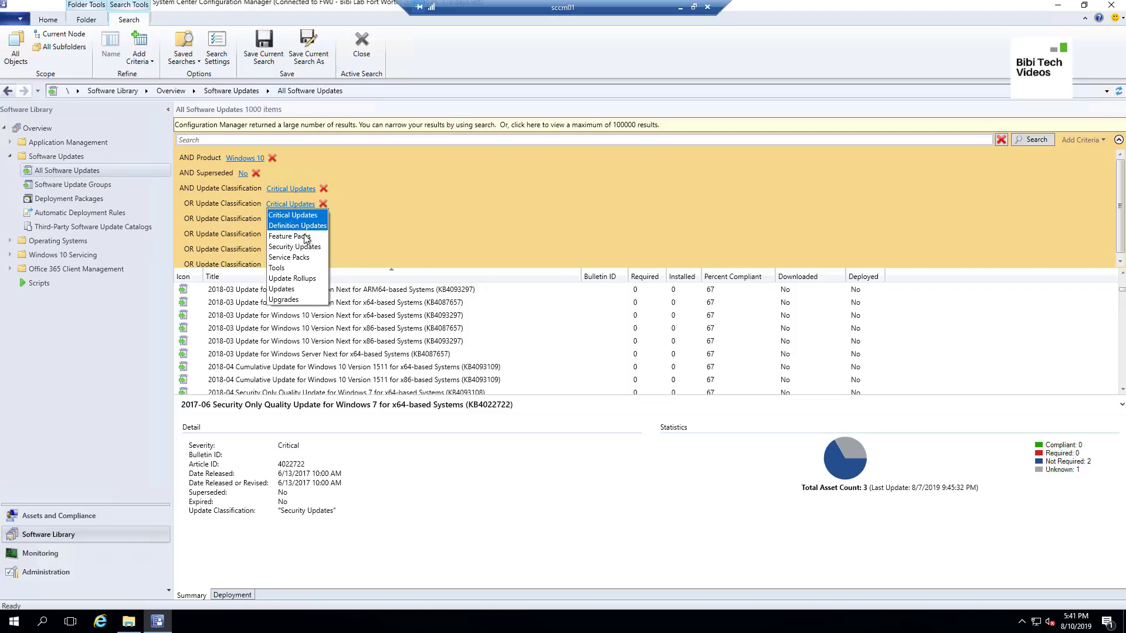
{"action": "left_click", "coordinate": [303, 227]}
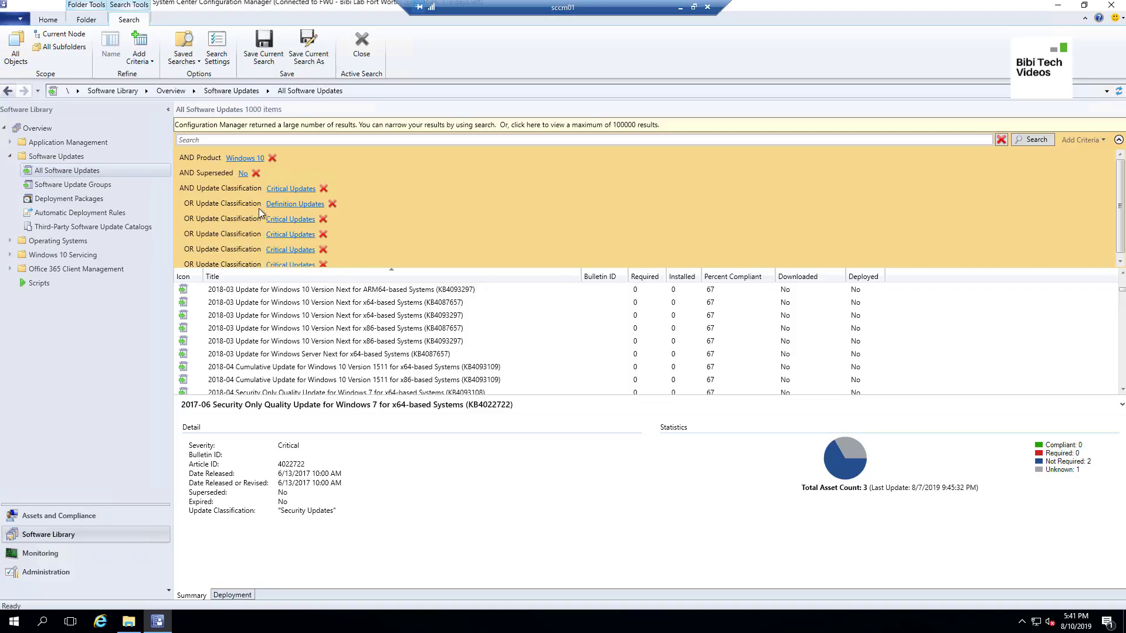
{"action": "left_click", "coordinate": [279, 222]}
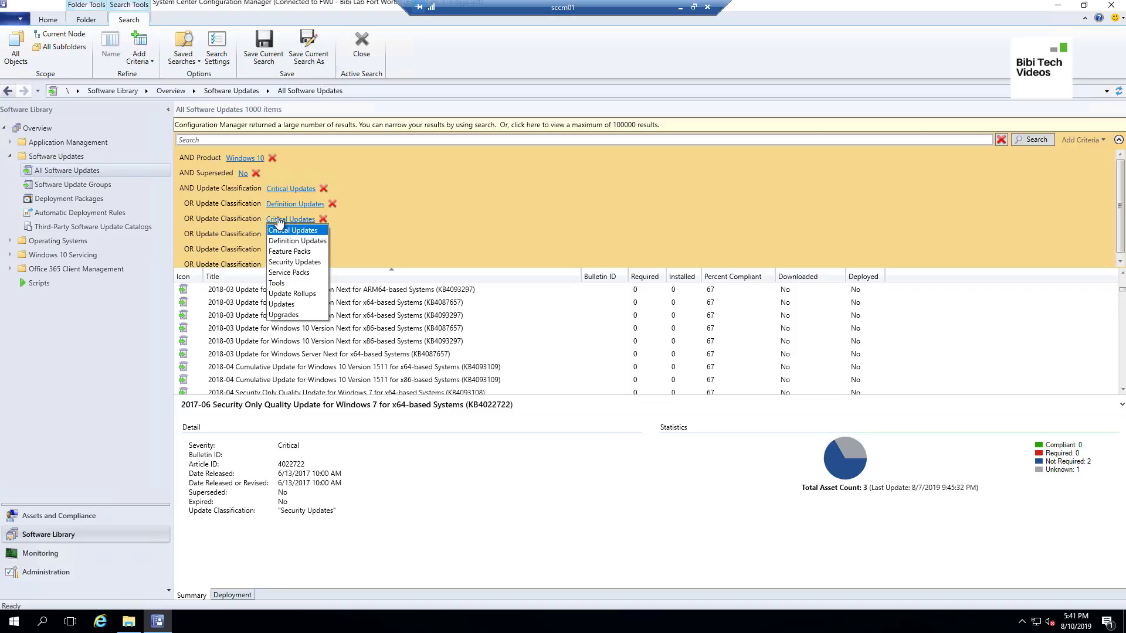
{"action": "left_click", "coordinate": [294, 261]}
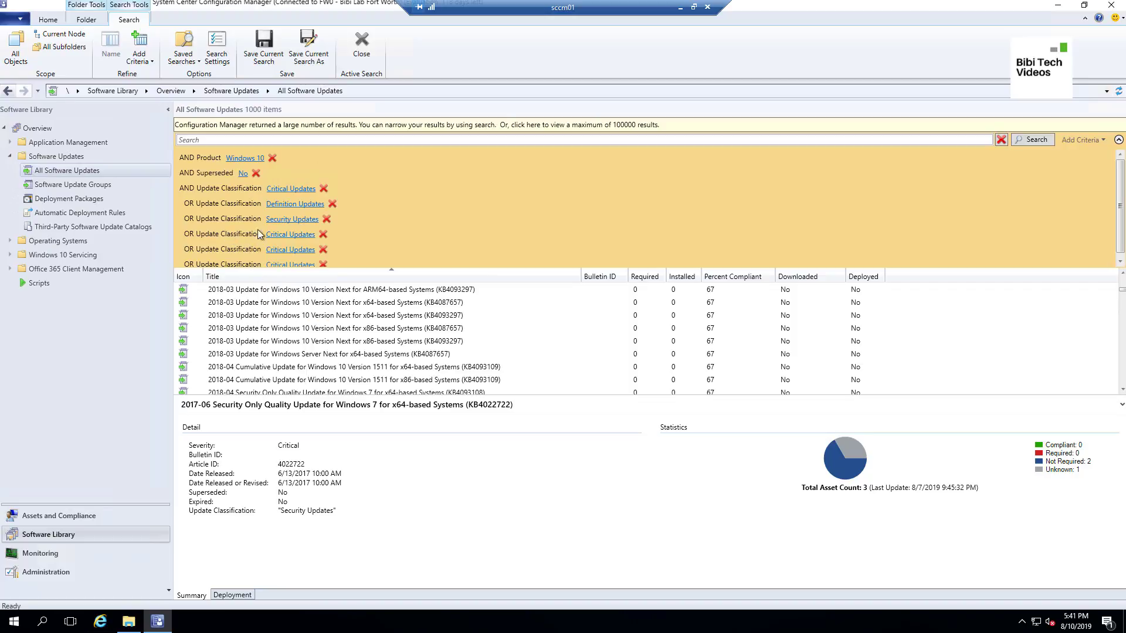
{"action": "left_click", "coordinate": [302, 237]}
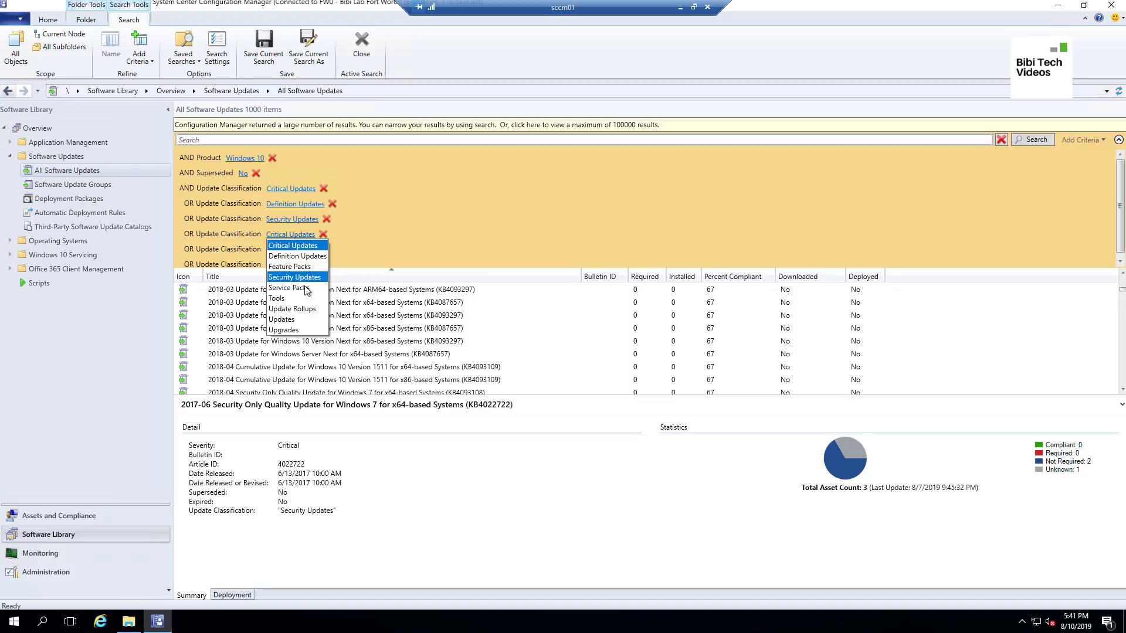
{"action": "left_click", "coordinate": [303, 311]}
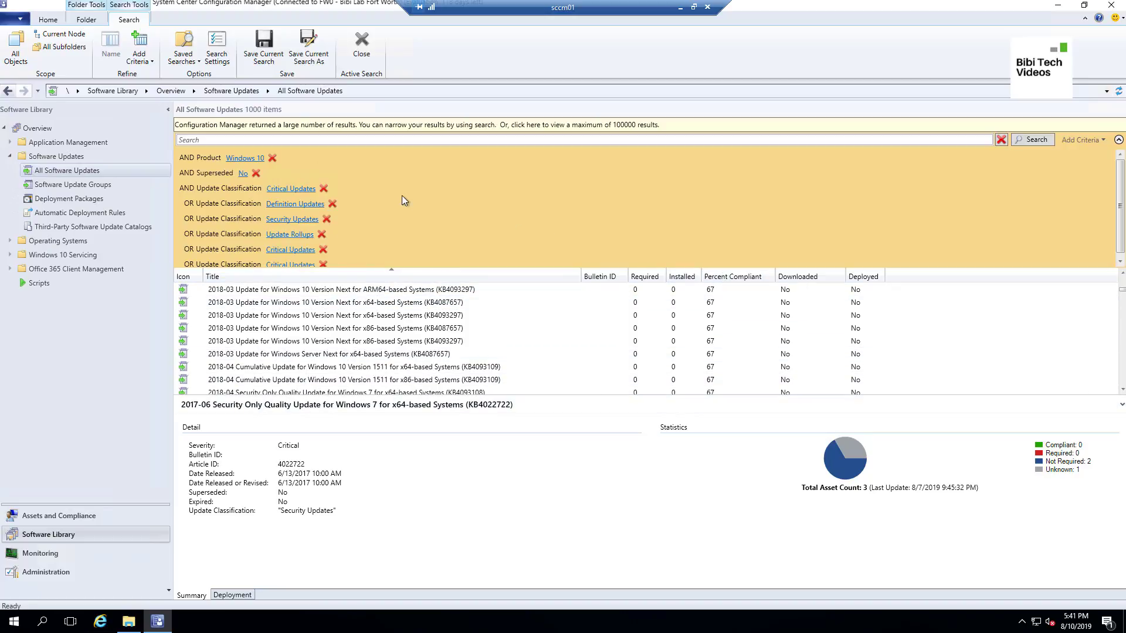
{"action": "left_click", "coordinate": [299, 250]}
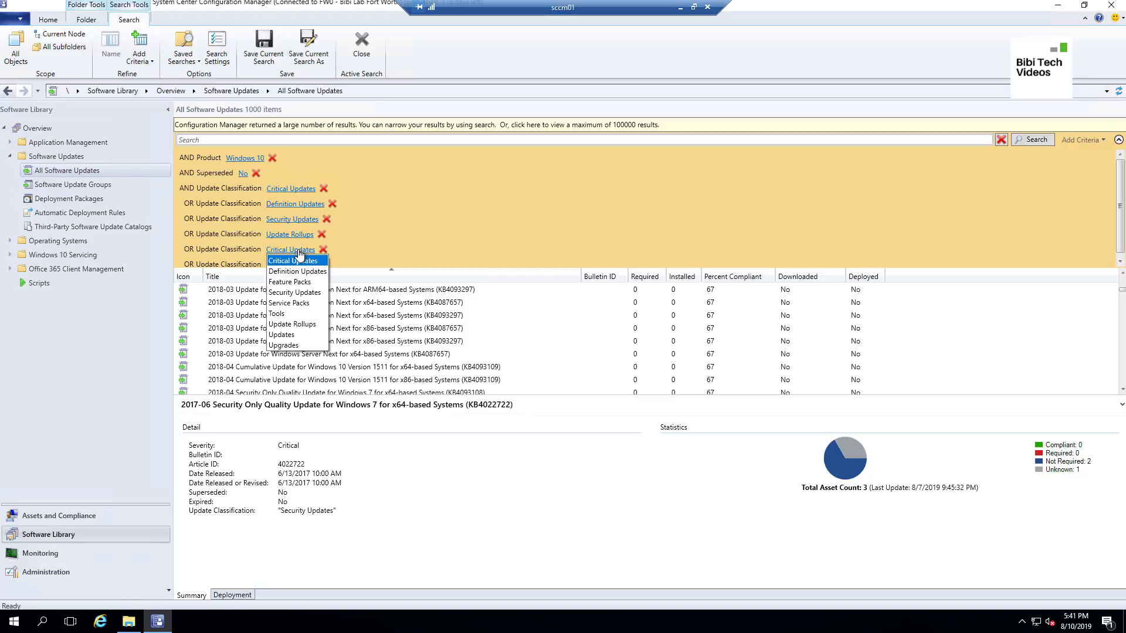
{"action": "left_click", "coordinate": [283, 335]}
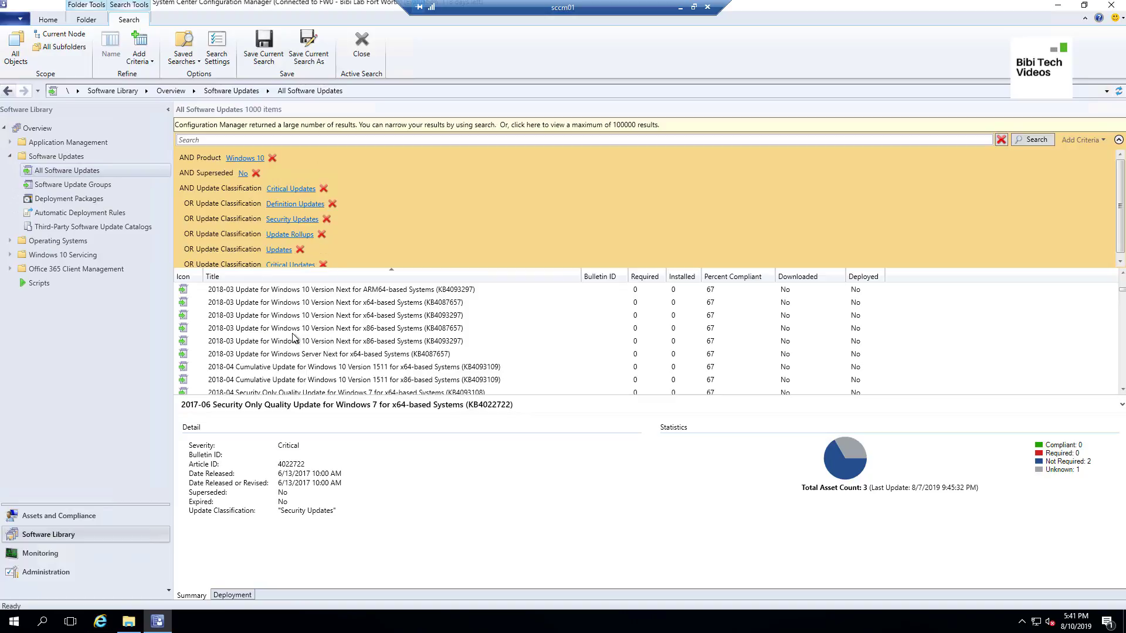
{"action": "left_click", "coordinate": [322, 266]}
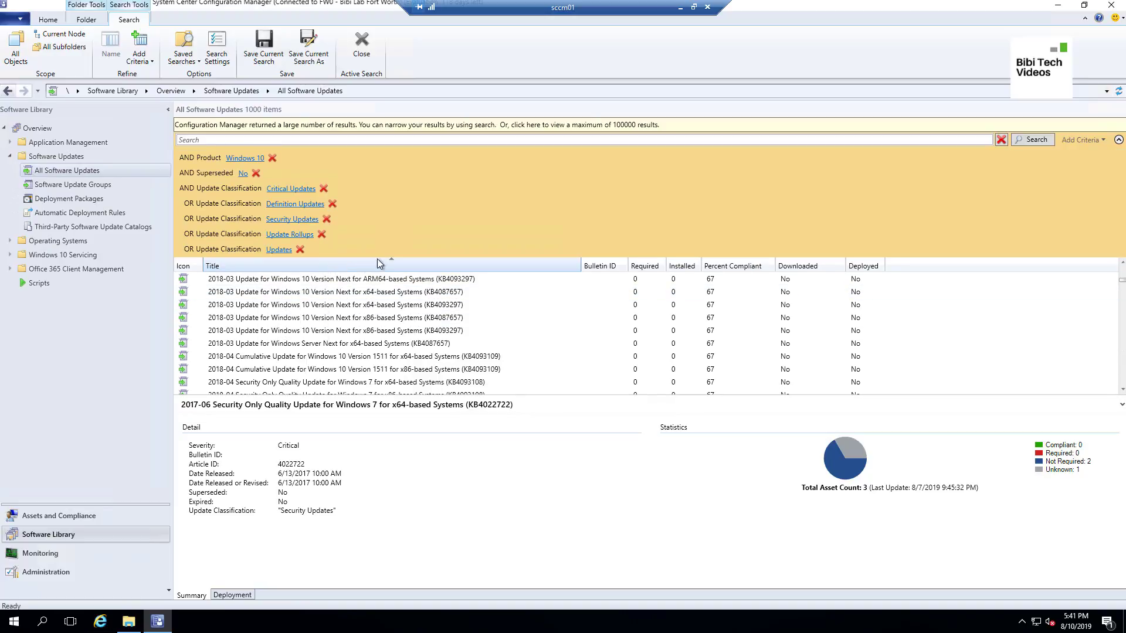
{"action": "left_click", "coordinate": [284, 191]}
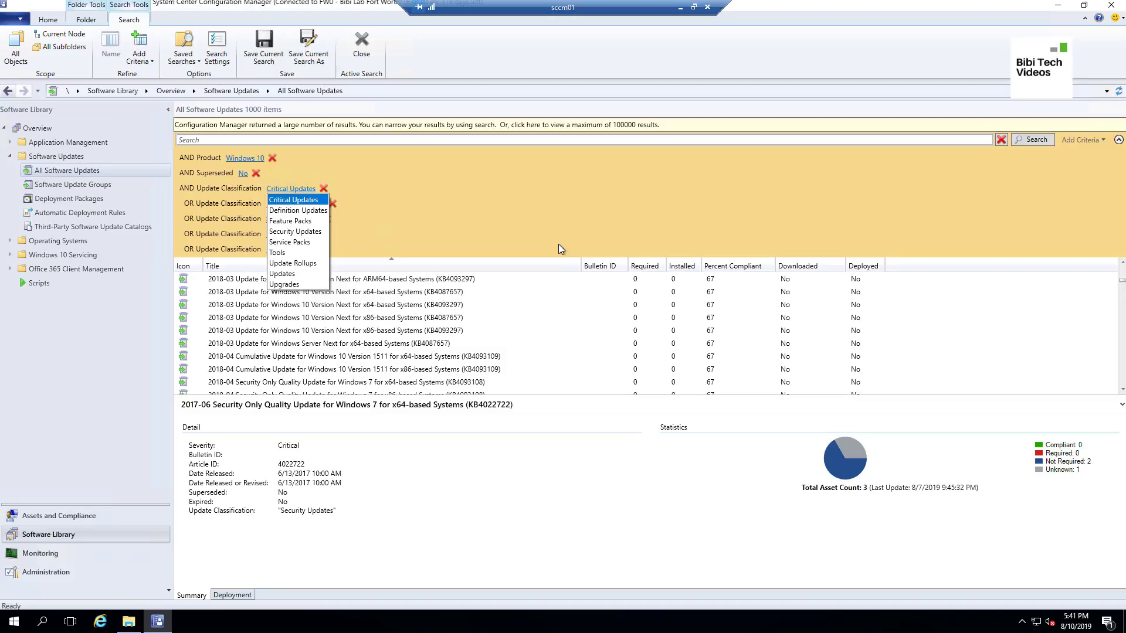
{"action": "left_click", "coordinate": [543, 202]}
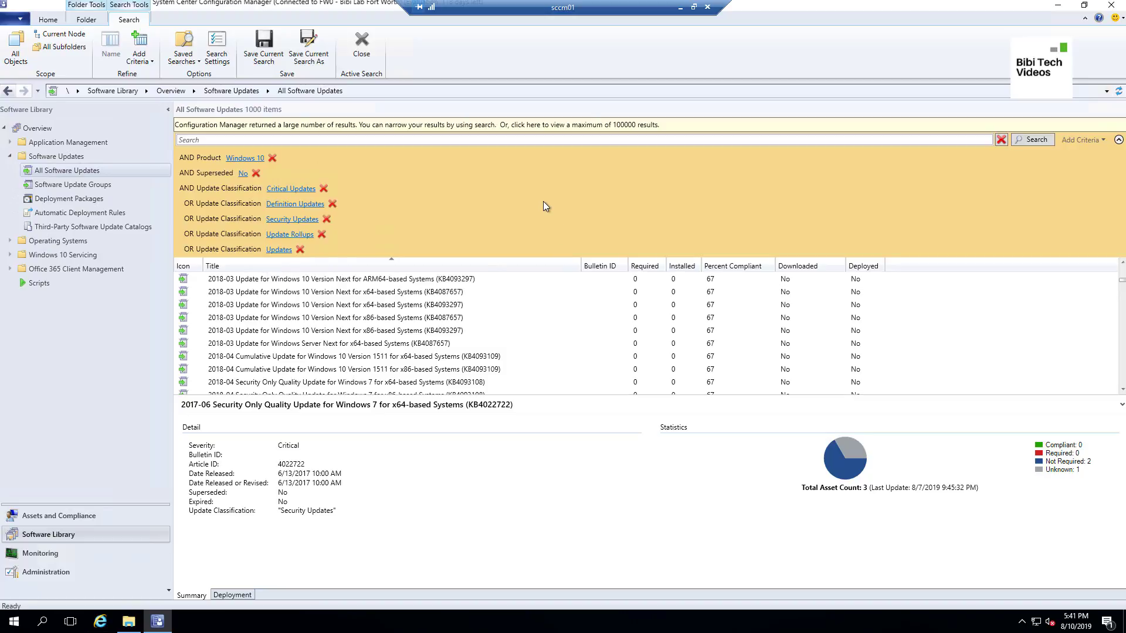
Run the search with the configured criteria and look through the matching Windows 10 updates in an enlarged results list.
{"action": "left_click", "coordinate": [1033, 140]}
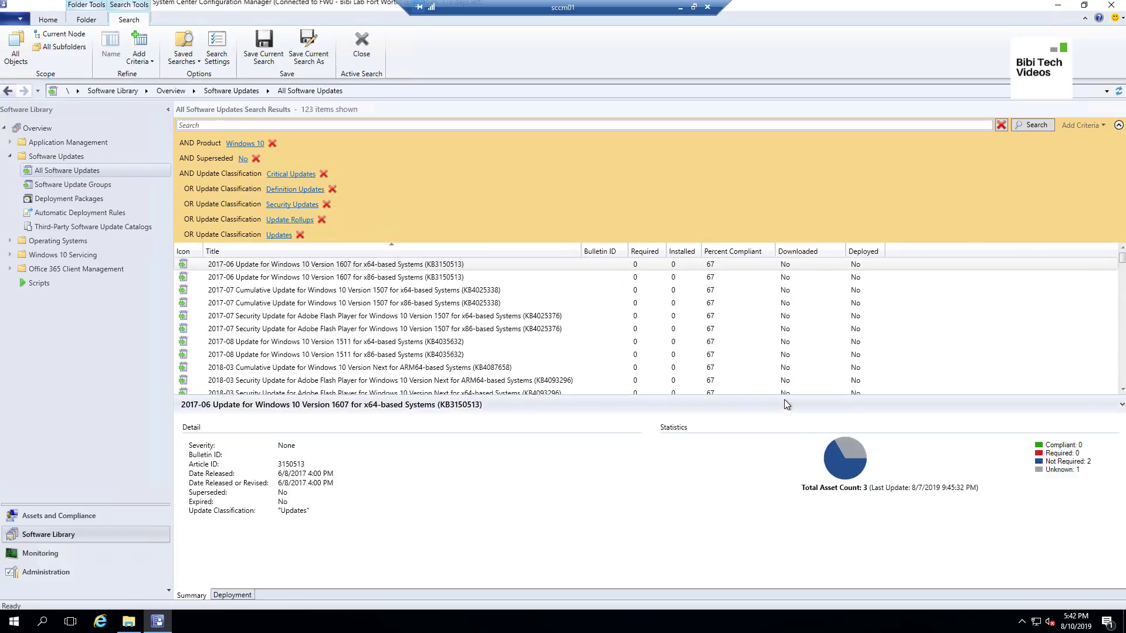
{"action": "left_click_drag", "start_coordinate": [794, 400], "coordinate": [797, 471]}
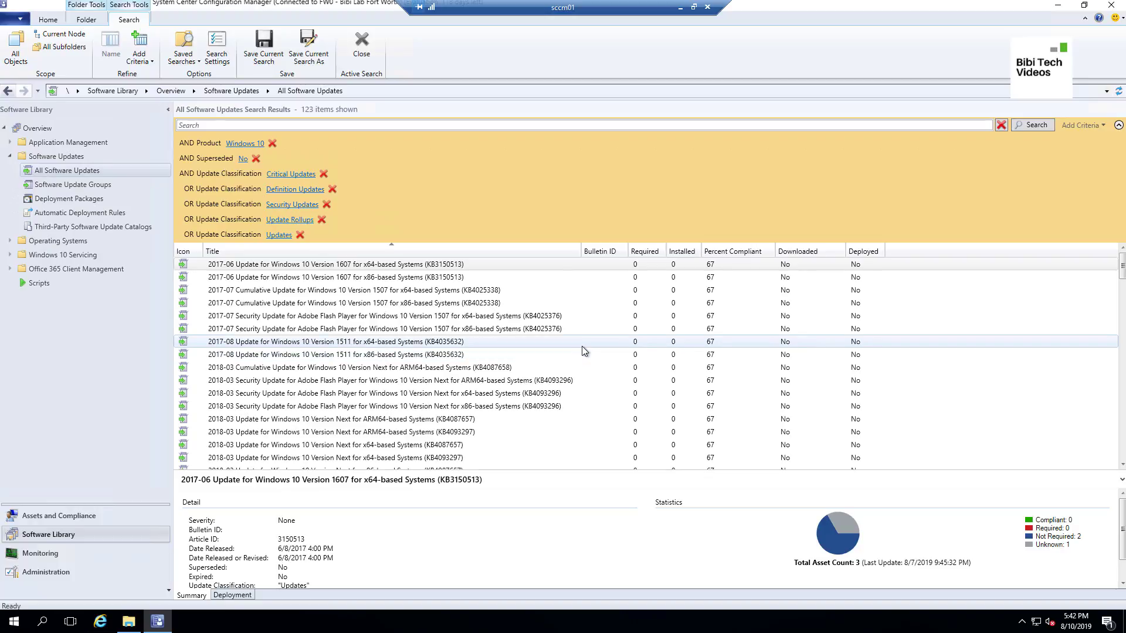
{"action": "scroll", "coordinate": [584, 350], "scroll_direction": "down", "scroll_amount": 8}
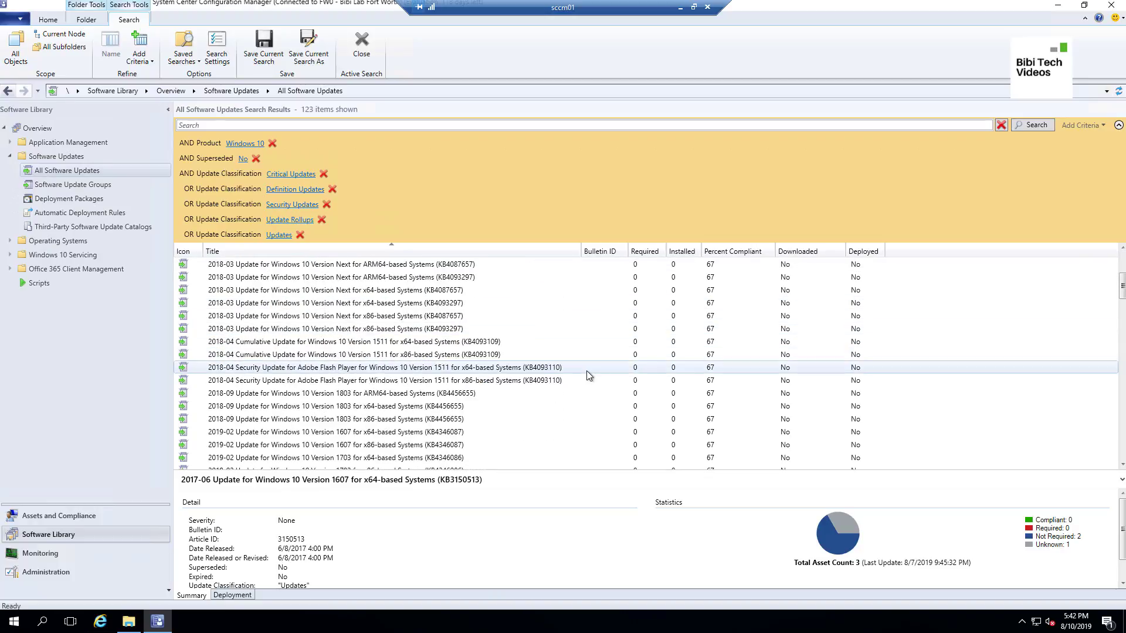
{"action": "scroll", "coordinate": [589, 376], "scroll_direction": "down", "scroll_amount": 8}
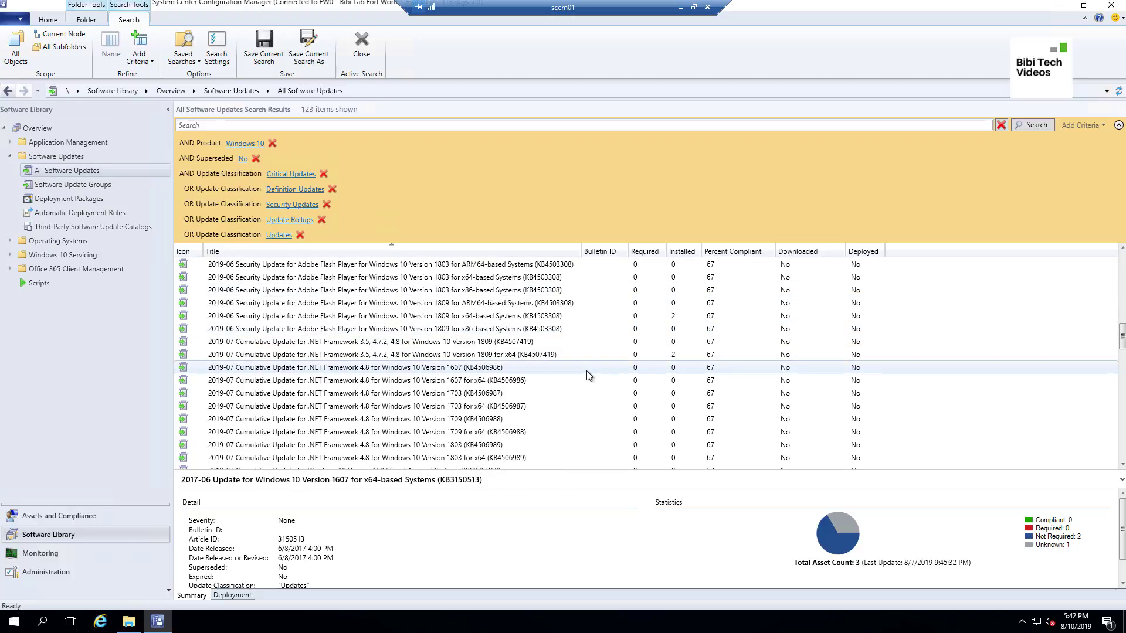
{"action": "scroll", "coordinate": [589, 375], "scroll_direction": "down", "scroll_amount": 8}
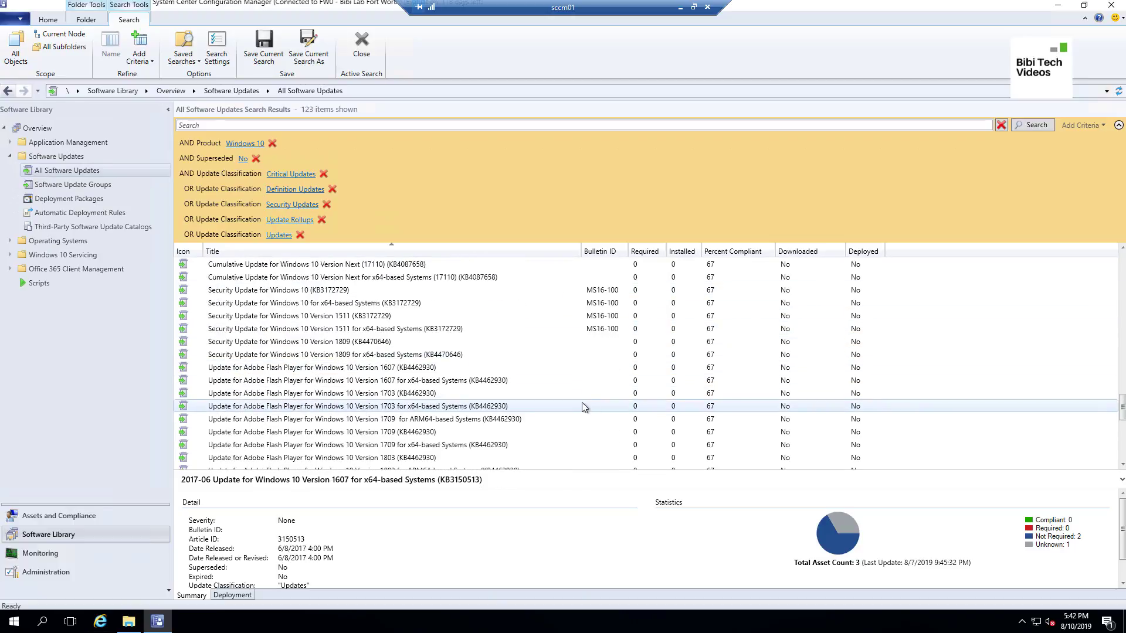
{"action": "scroll", "coordinate": [583, 403], "scroll_direction": "down", "scroll_amount": 5}
{"action": "scroll", "coordinate": [580, 394], "scroll_direction": "up", "scroll_amount": 12}
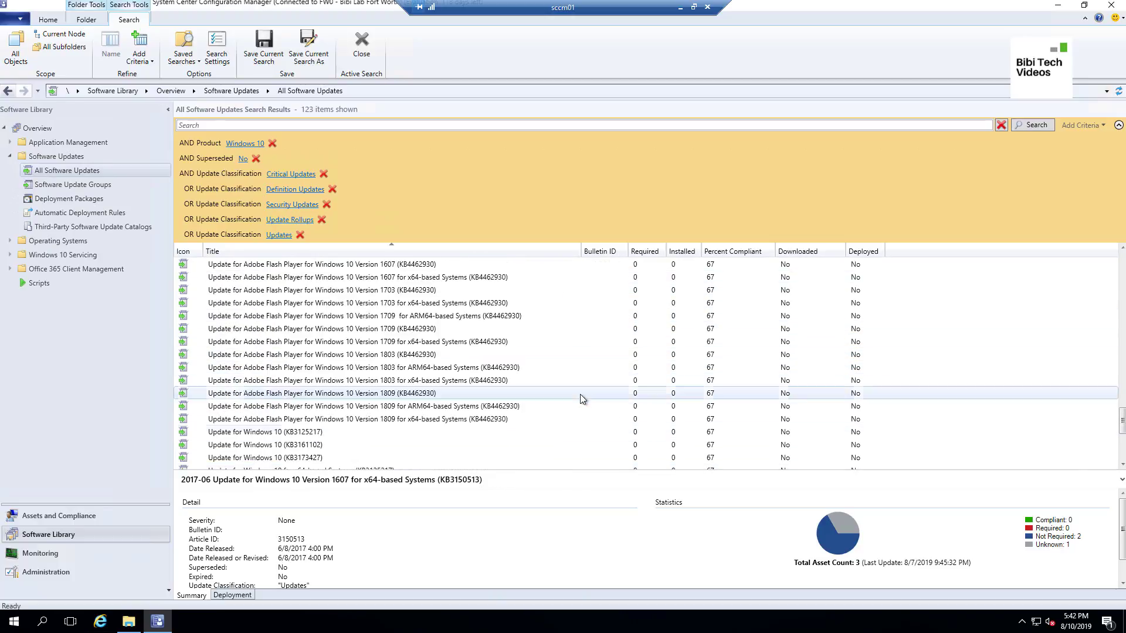
{"action": "scroll", "coordinate": [554, 338], "scroll_direction": "up", "scroll_amount": 12}
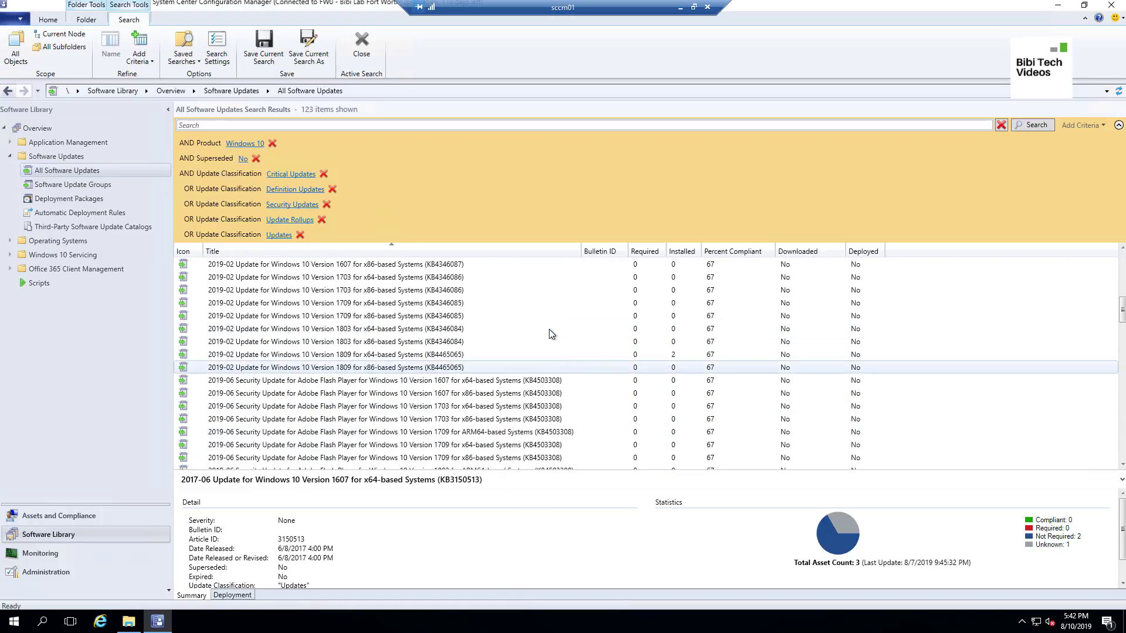
Save the current search criteria as a new search named "Baseline - Search".
{"action": "scroll", "coordinate": [547, 328], "scroll_direction": "up", "scroll_amount": 1}
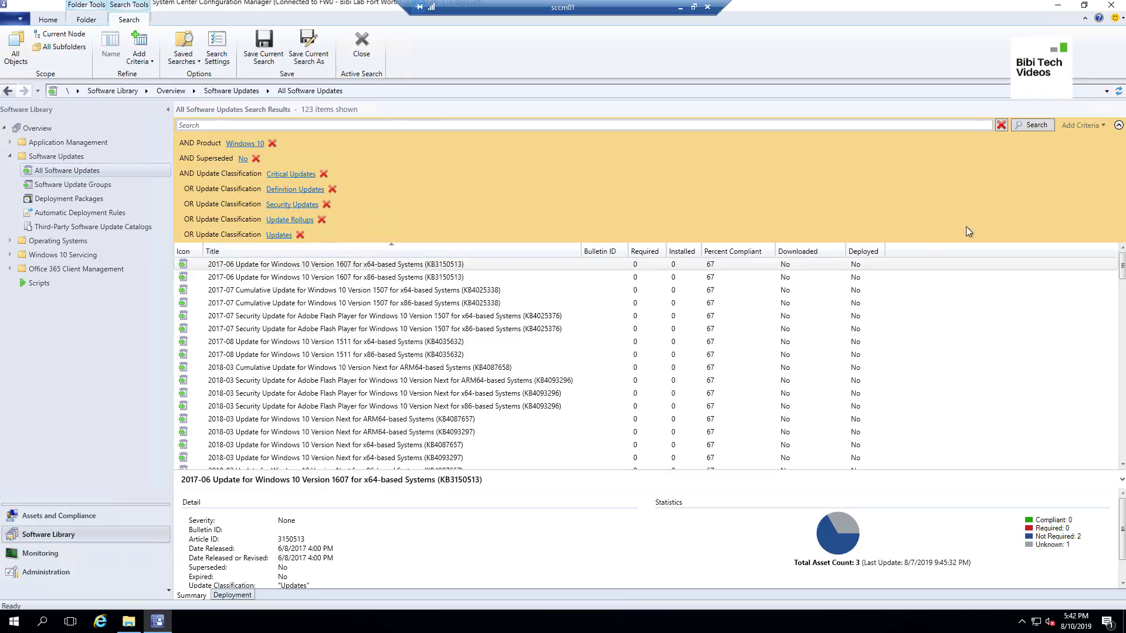
{"action": "left_click", "coordinate": [185, 53]}
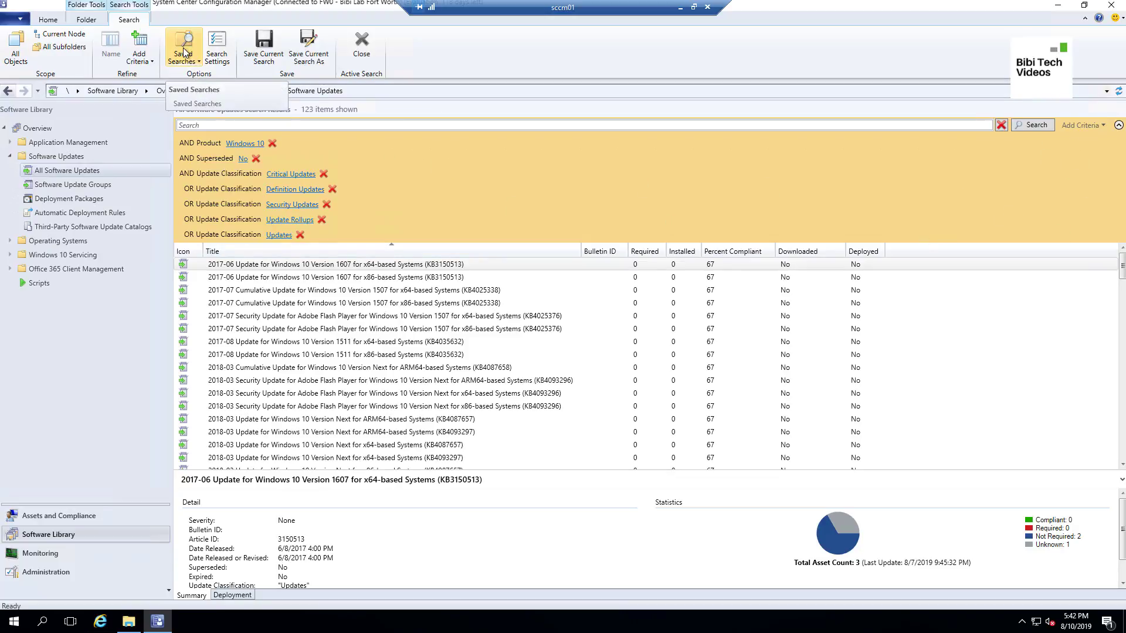
{"action": "left_click", "coordinate": [191, 57]}
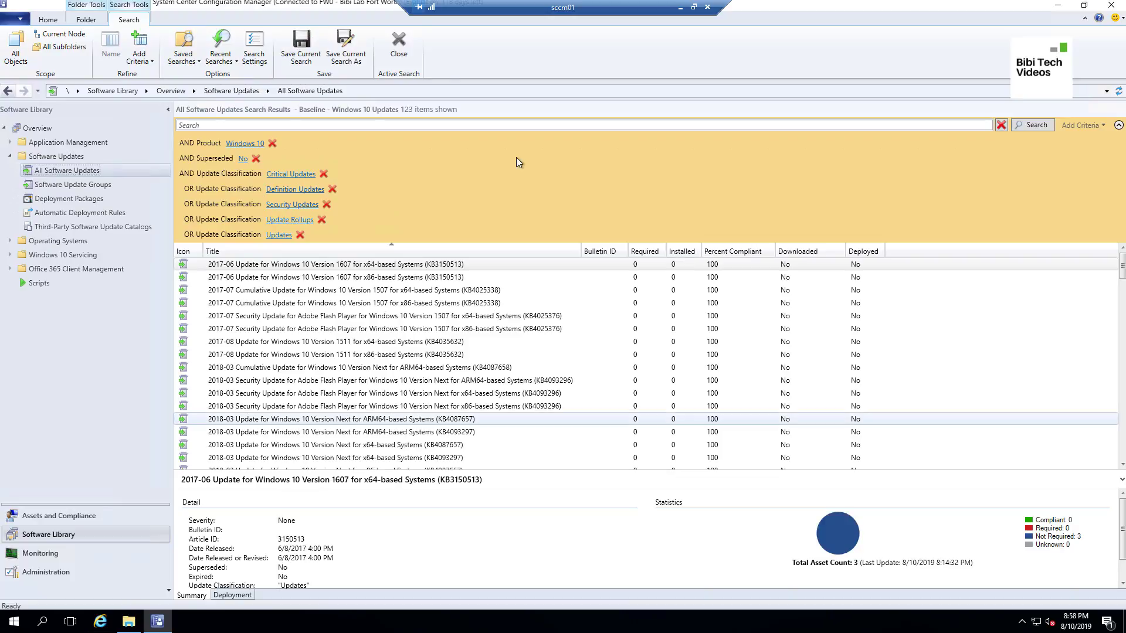
{"action": "left_click", "coordinate": [359, 58]}
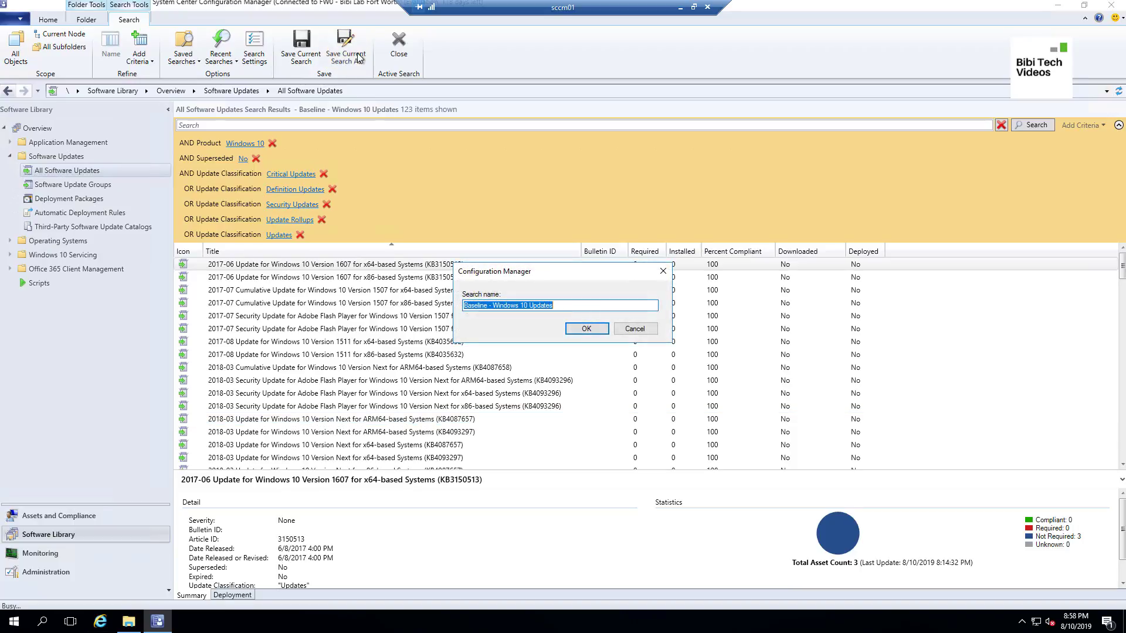
{"action": "left_click_drag", "start_coordinate": [492, 305], "coordinate": [554, 305]}
{"action": "key", "text": "BackSpace"}
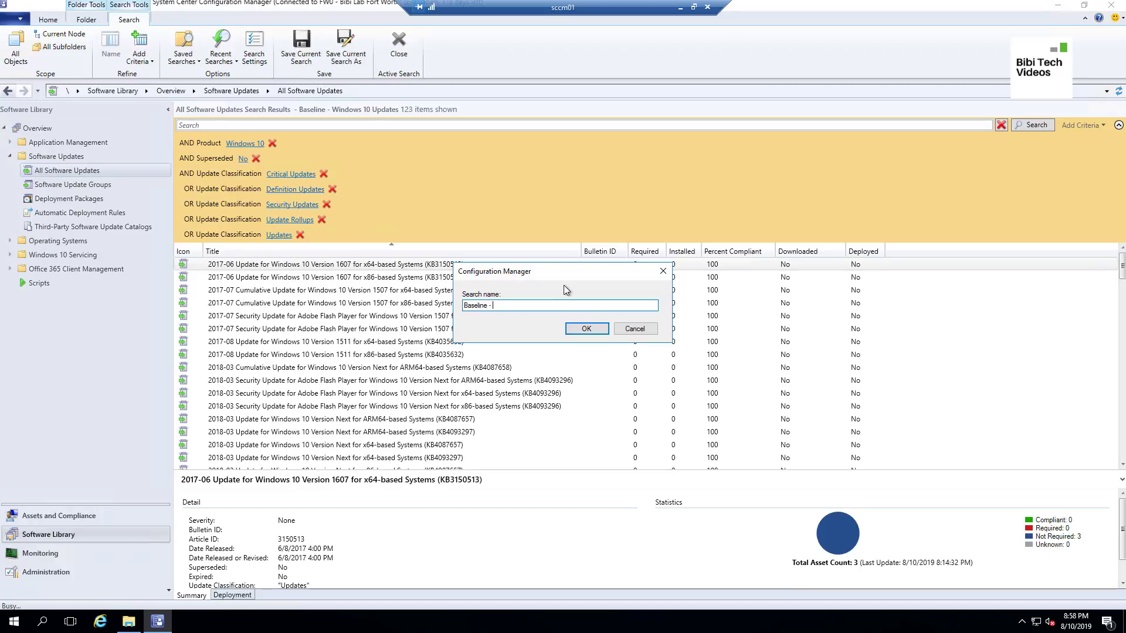
{"action": "type", "text": "Search"}
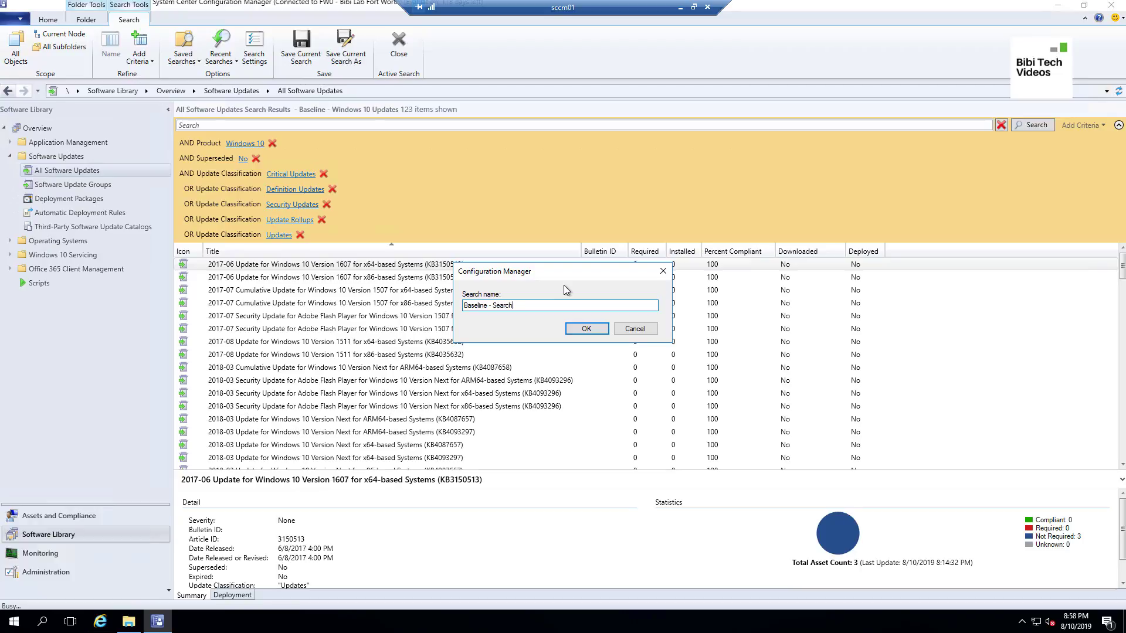
{"action": "left_click", "coordinate": [603, 327]}
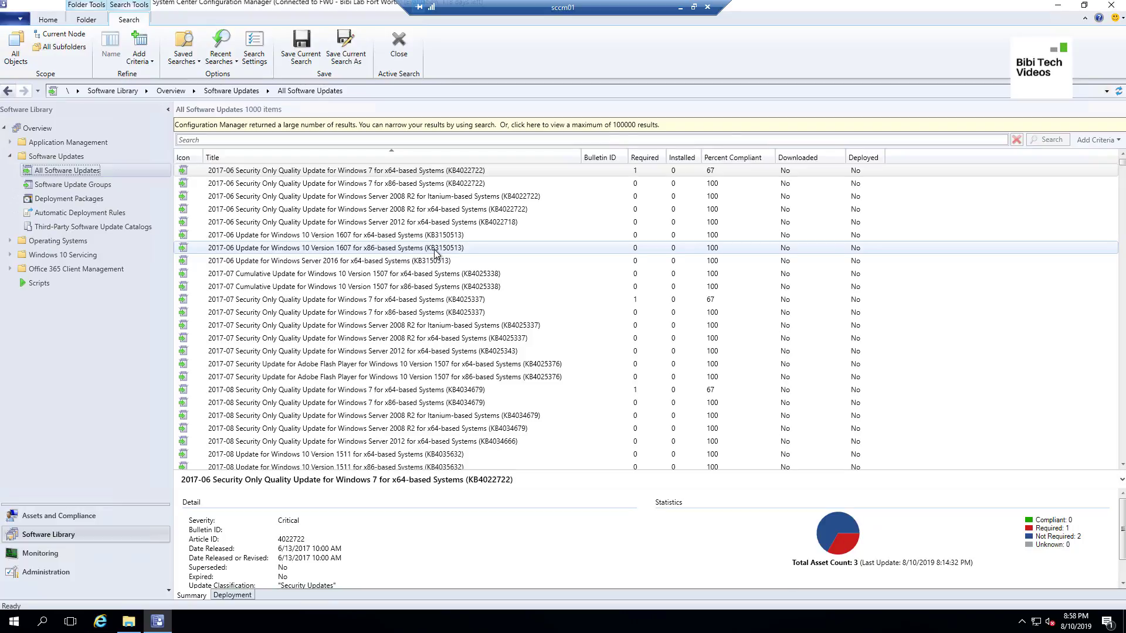
Load the saved search "Baseline - Search" from the searches managed for the All Software Updates node.
{"action": "left_click", "coordinate": [198, 47]}
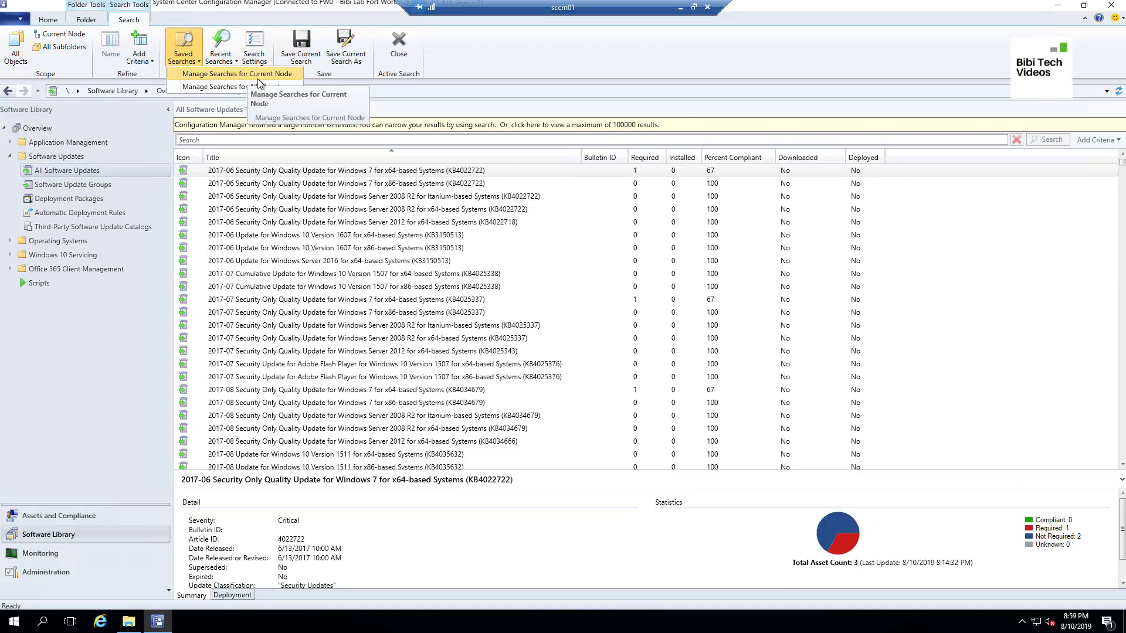
{"action": "left_click", "coordinate": [273, 75]}
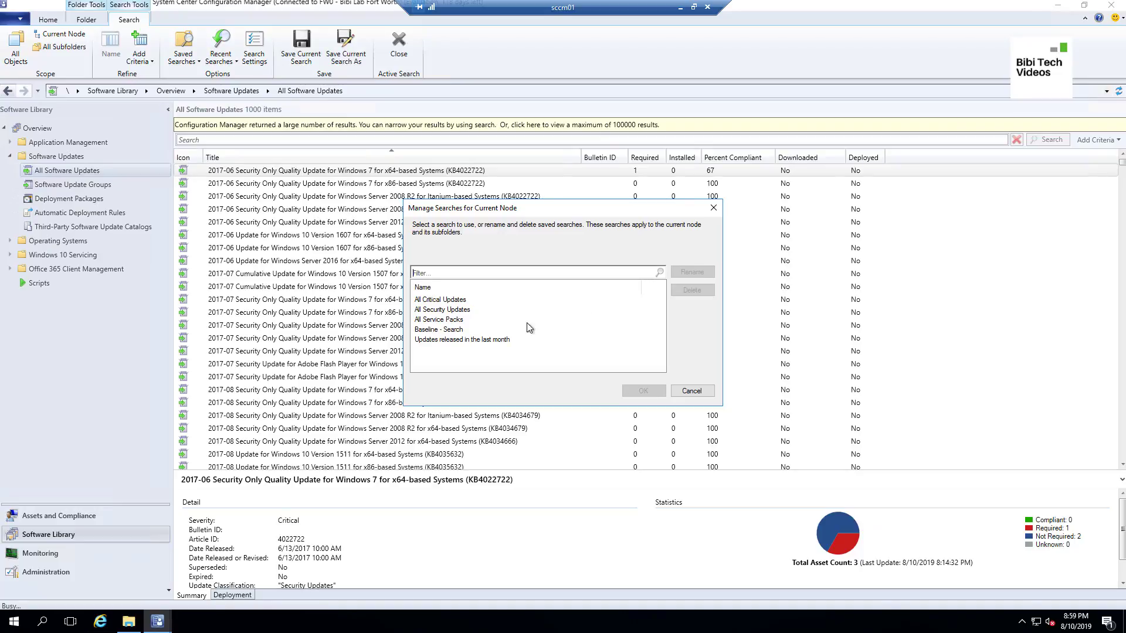
{"action": "left_click", "coordinate": [437, 331]}
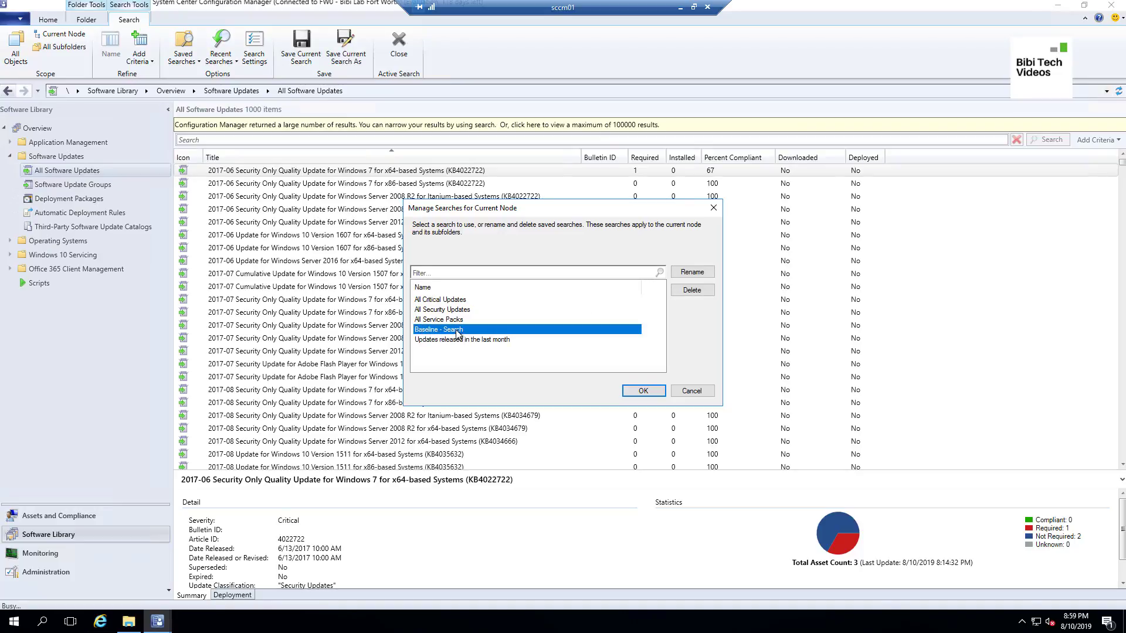
{"action": "double_click", "coordinate": [458, 335]}
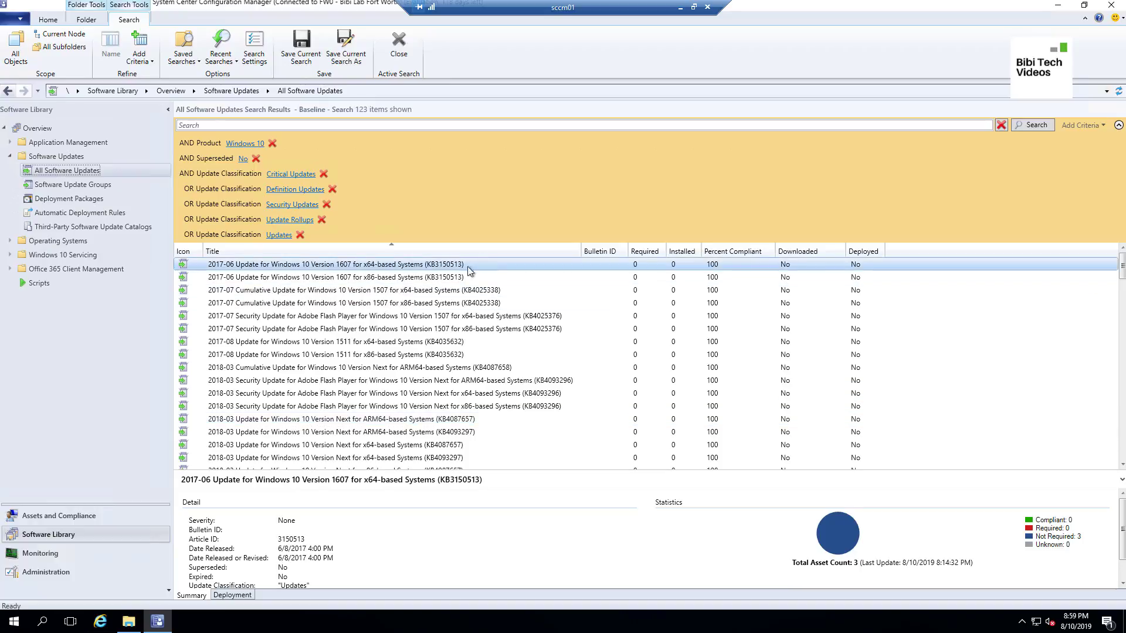
Create a software update group from all the found updates, with "Baseline - Windows 10 Updates - 8-Aug-2019" as both name and description.
{"action": "left_click", "coordinate": [431, 291]}
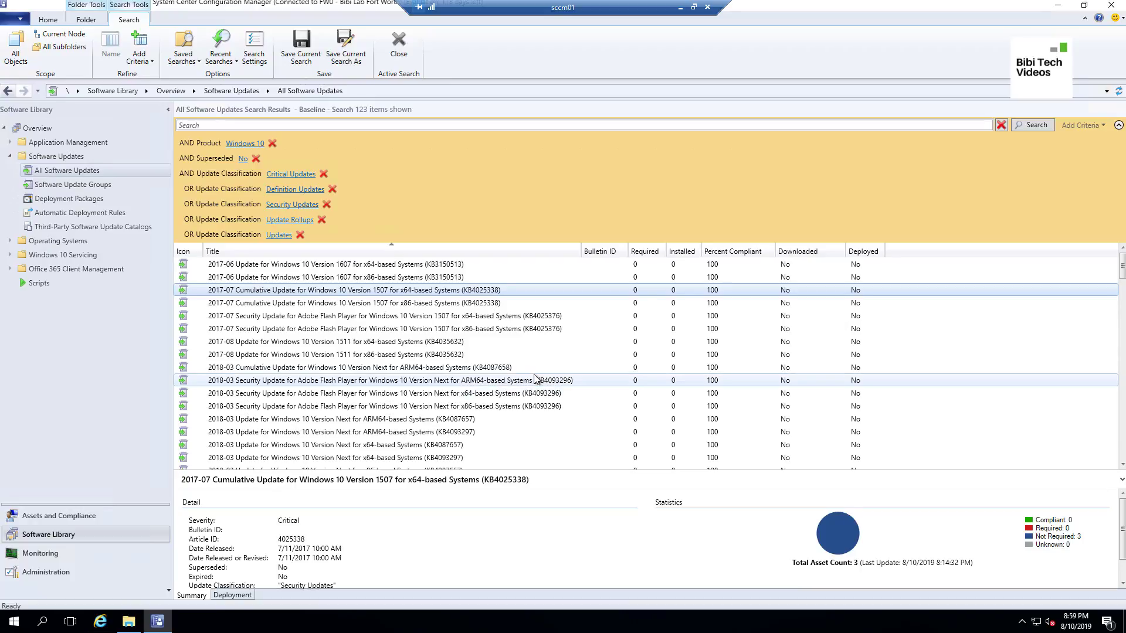
{"action": "key", "text": "ctrl+a"}
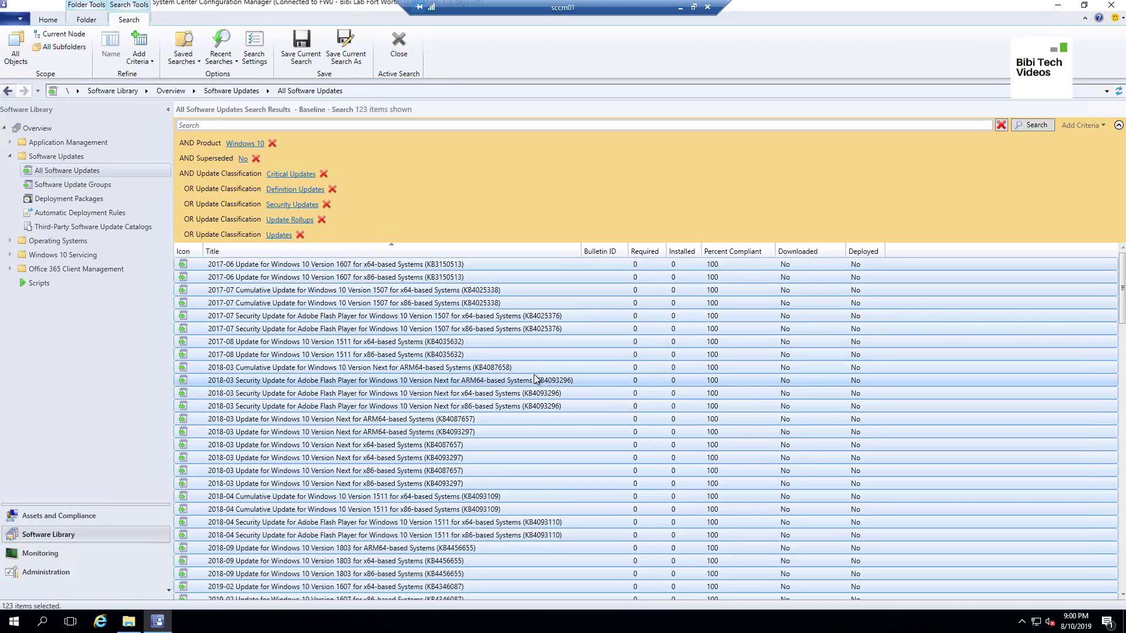
{"action": "right_click", "coordinate": [535, 378]}
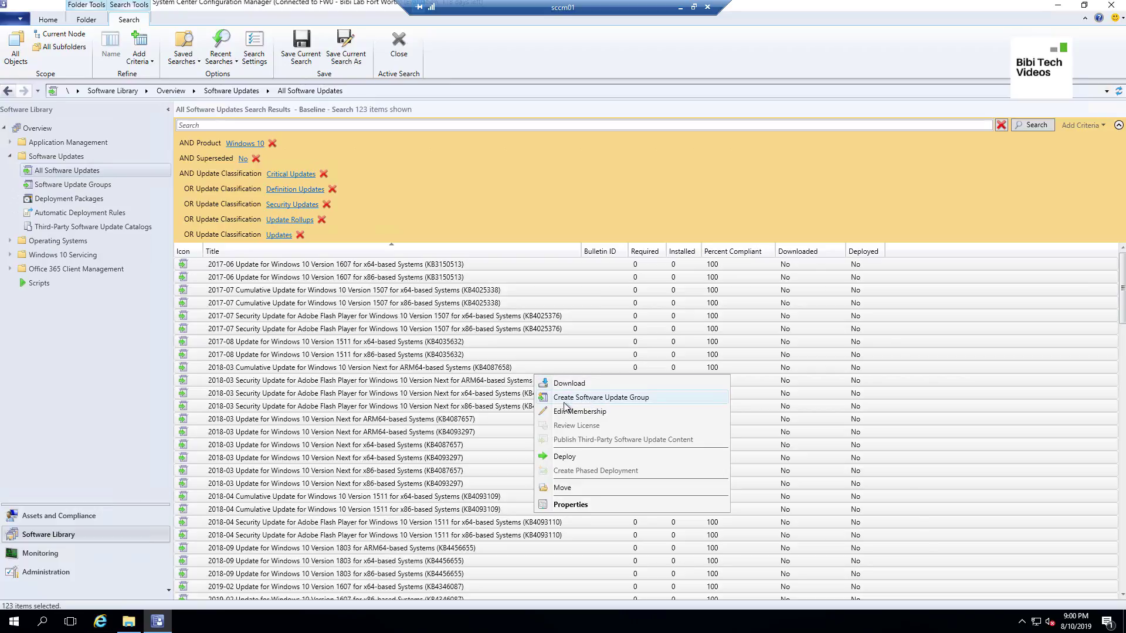
{"action": "left_click", "coordinate": [600, 398]}
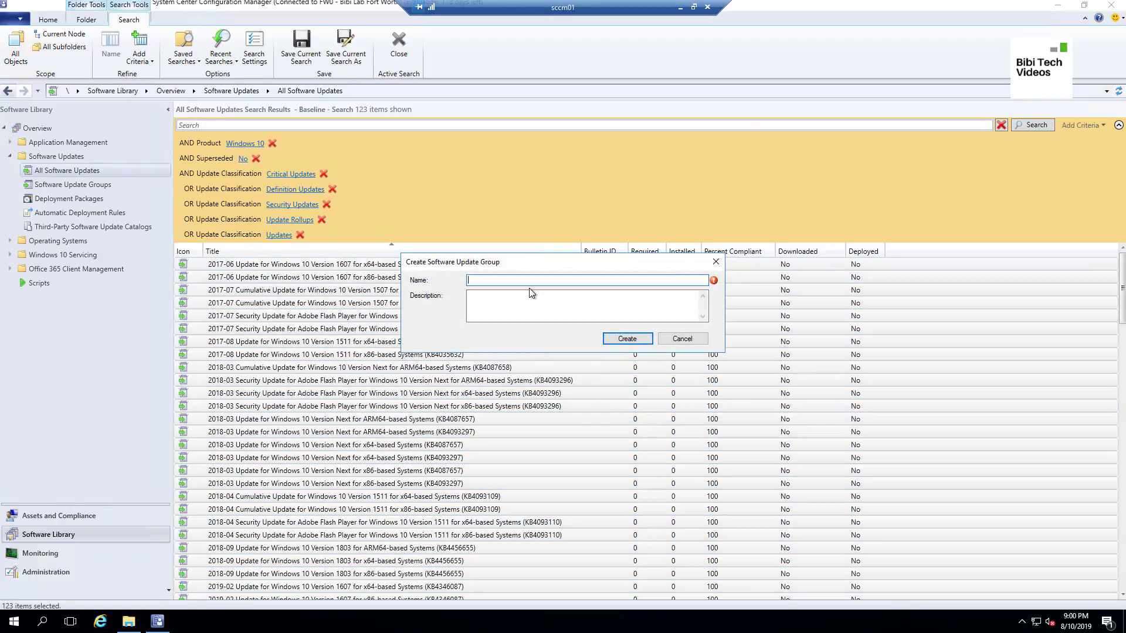
{"action": "type", "text": "Baseline - Windows 10 Updates - 8"}
{"action": "type", "text": "-Aug-2019"}
{"action": "left_click_drag", "start_coordinate": [607, 279], "coordinate": [468, 280]}
{"action": "key", "text": "ctrl+c"}
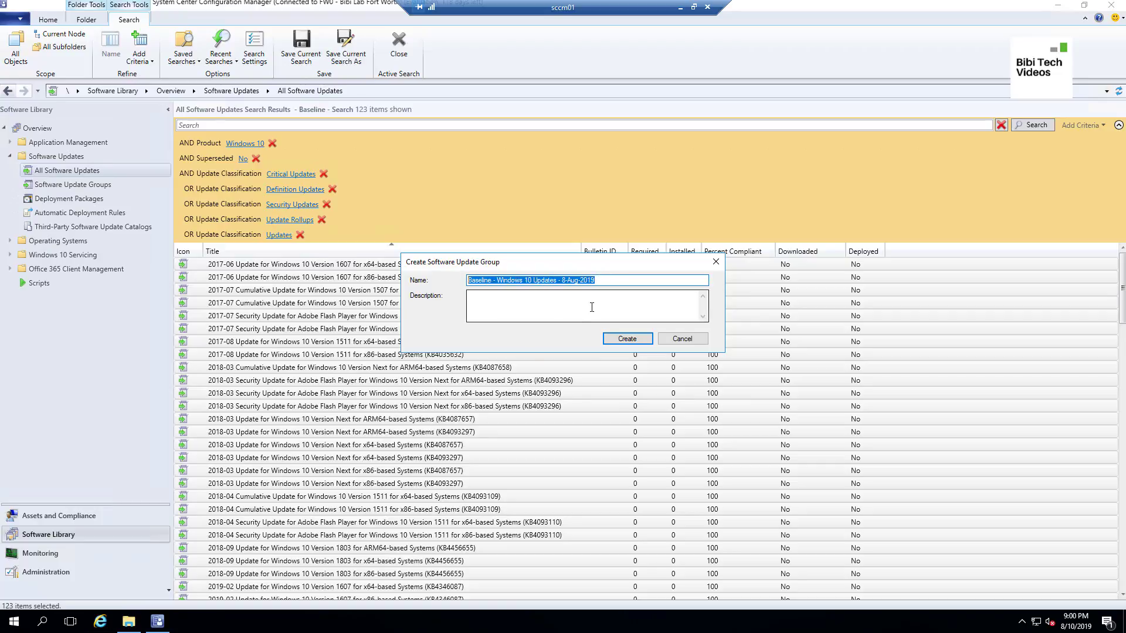
{"action": "left_click", "coordinate": [557, 311]}
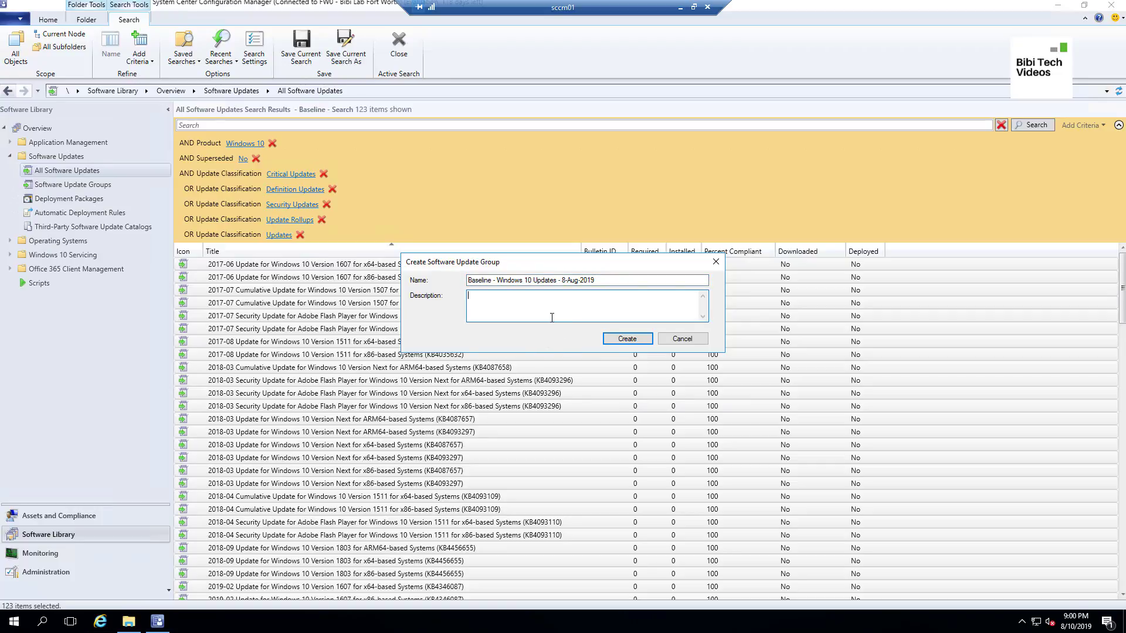
{"action": "key", "text": "ctrl+v"}
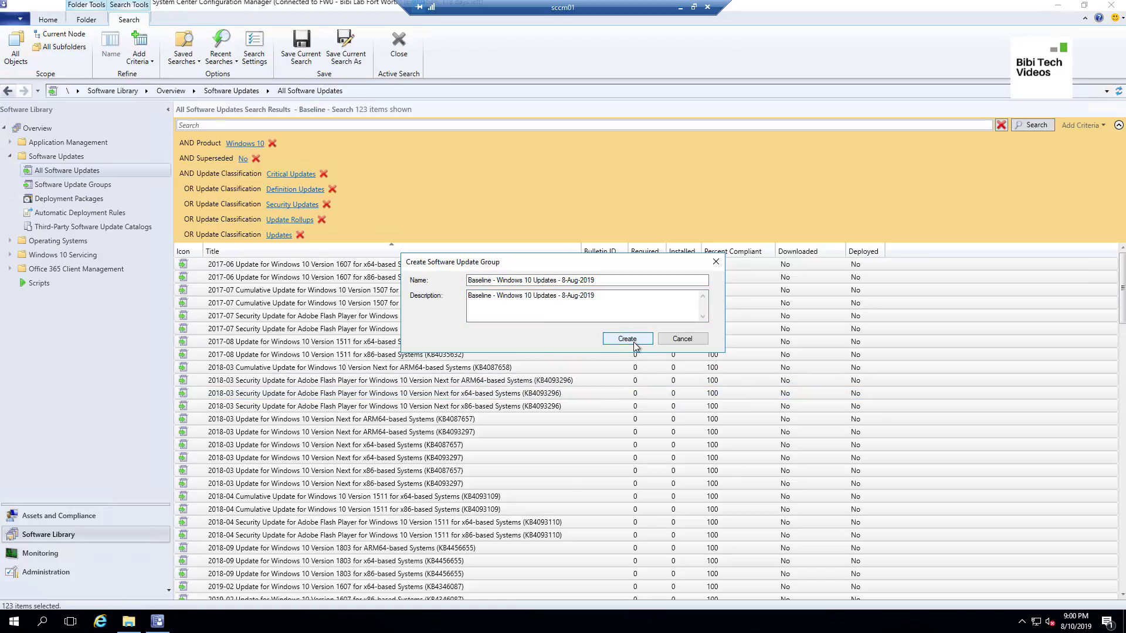
{"action": "key", "text": "Return"}
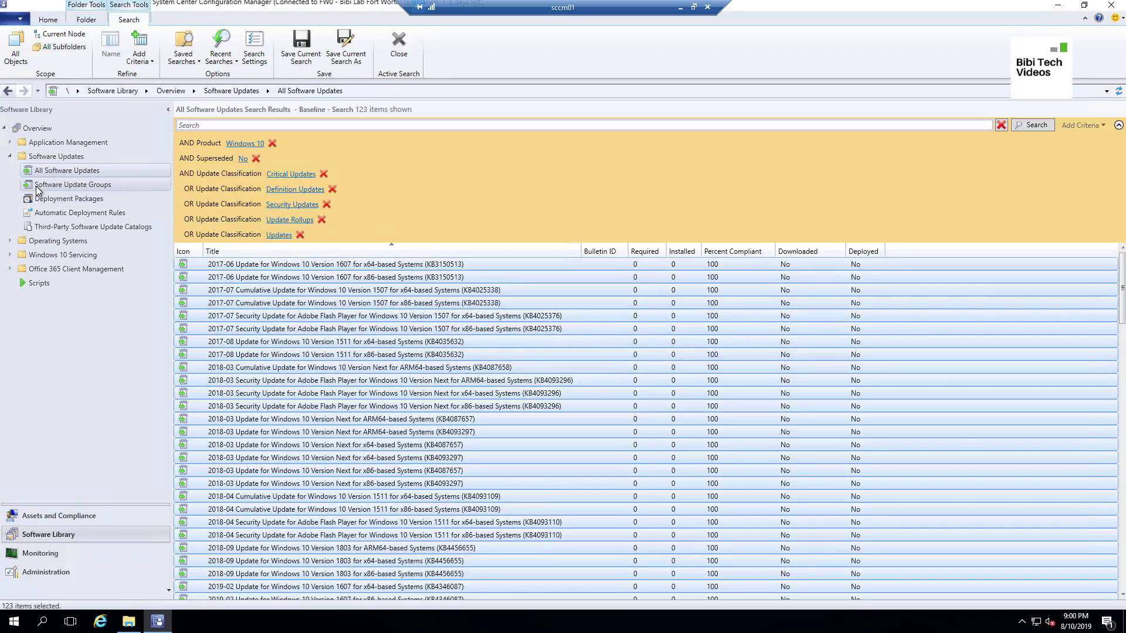
Show the member updates of the new baseline group from Software Update Groups, widening the name and title columns for reading.
{"action": "left_click", "coordinate": [93, 188]}
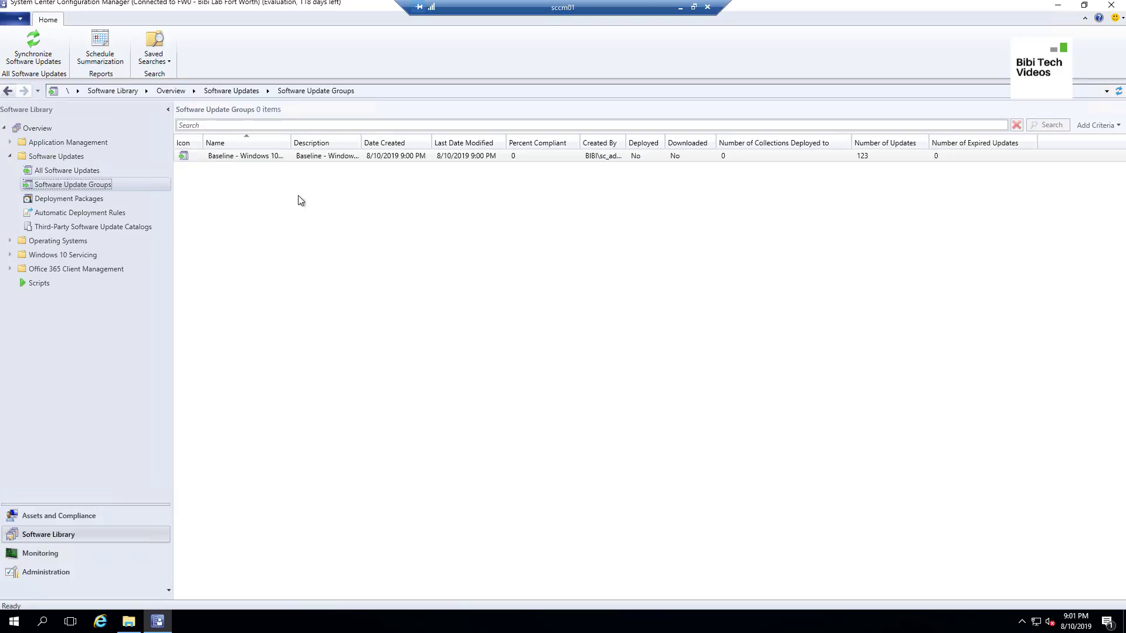
{"action": "left_click_drag", "start_coordinate": [293, 140], "coordinate": [368, 161]}
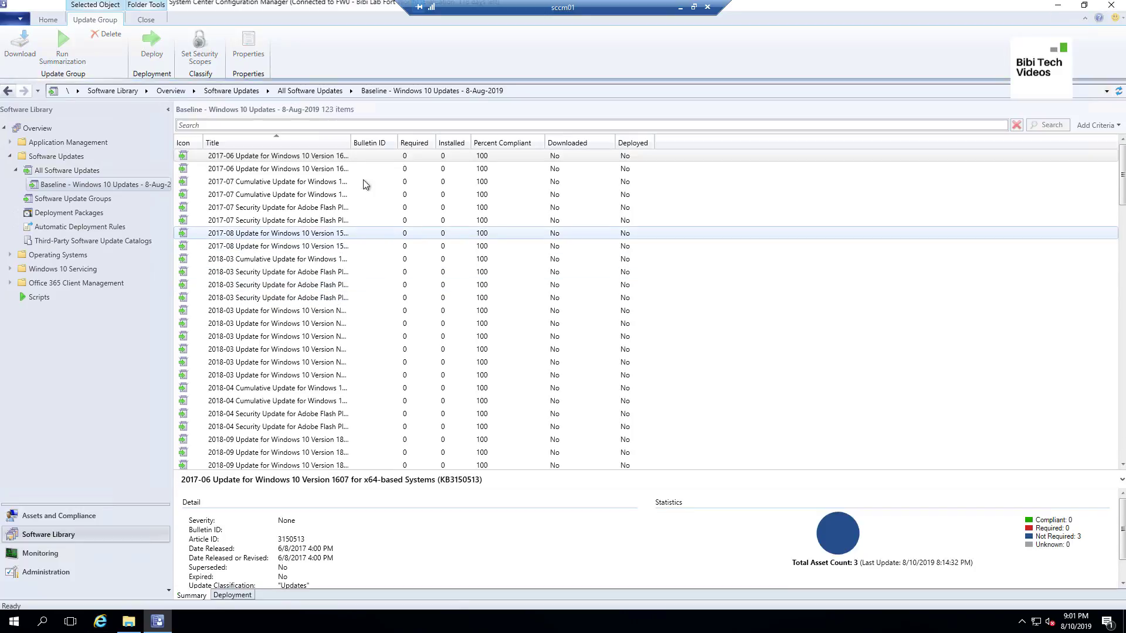
{"action": "left_click_drag", "start_coordinate": [351, 142], "coordinate": [454, 140]}
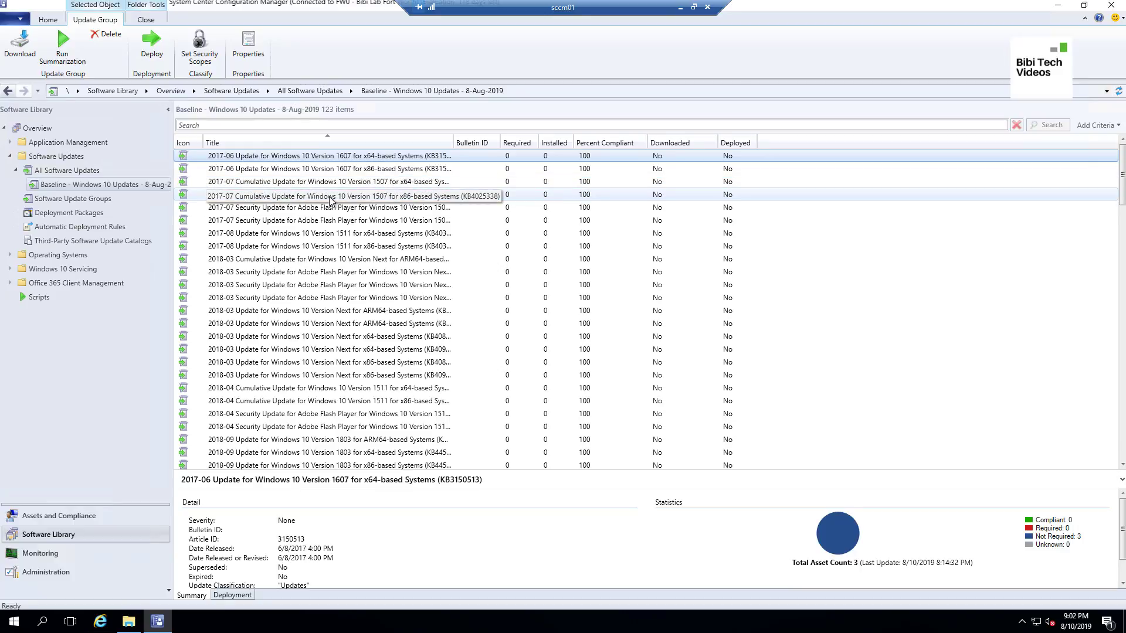
Remove the 2017-07 Cumulative Update for Windows 10 Version 1507 for x64-based Systems (KB4025338) from the baseline group through its membership.
{"action": "left_click", "coordinate": [252, 185]}
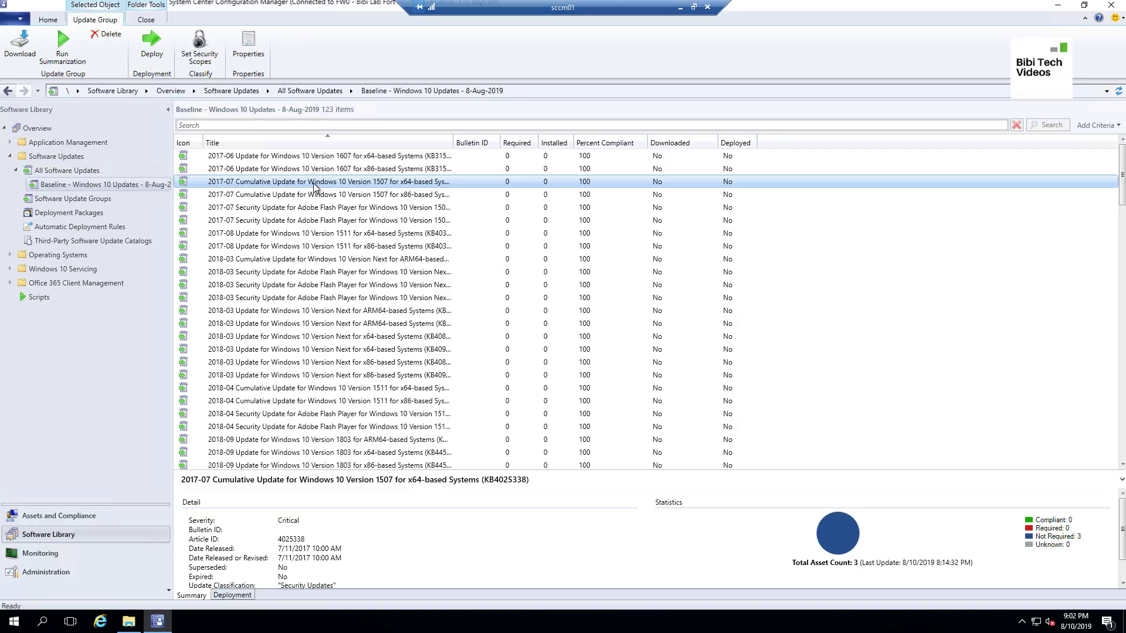
{"action": "right_click", "coordinate": [287, 183]}
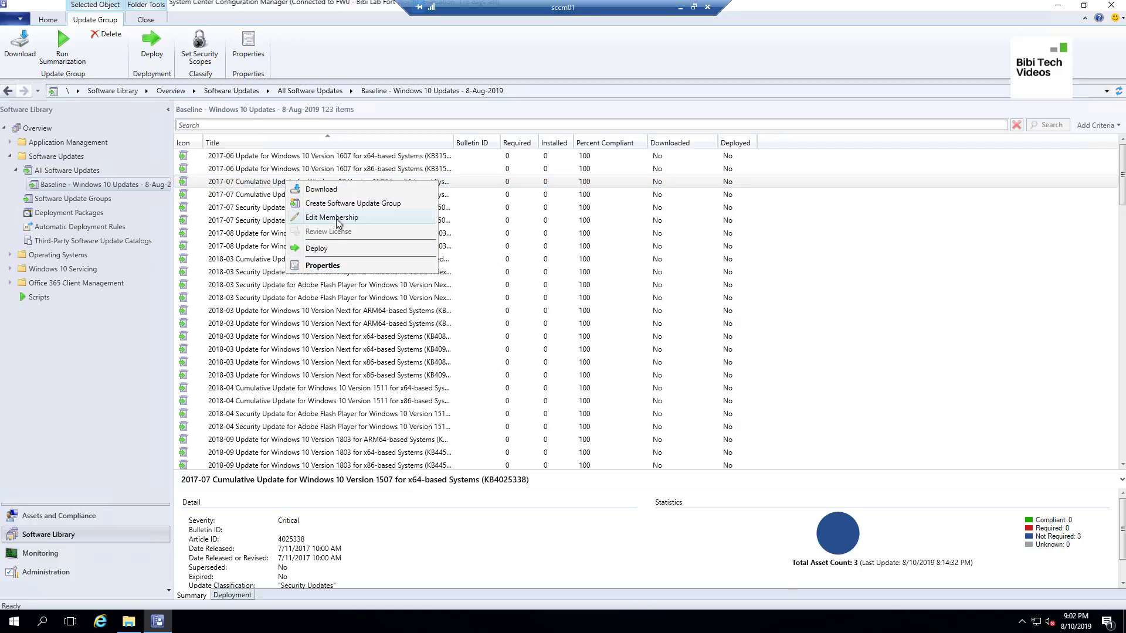
{"action": "left_click", "coordinate": [331, 218]}
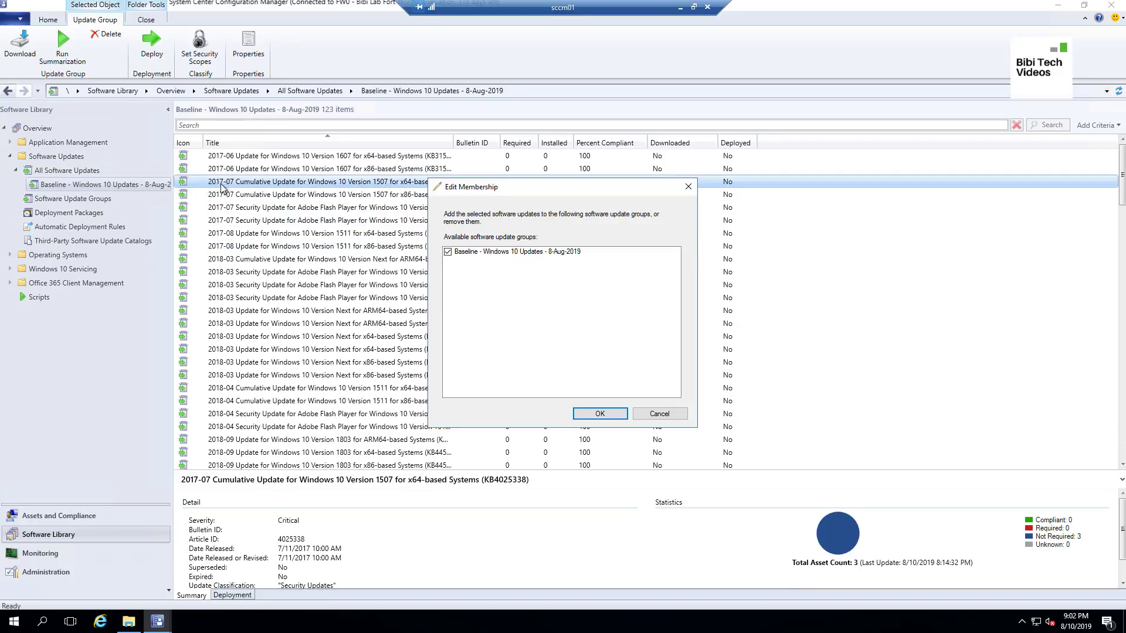
{"action": "left_click", "coordinate": [447, 253]}
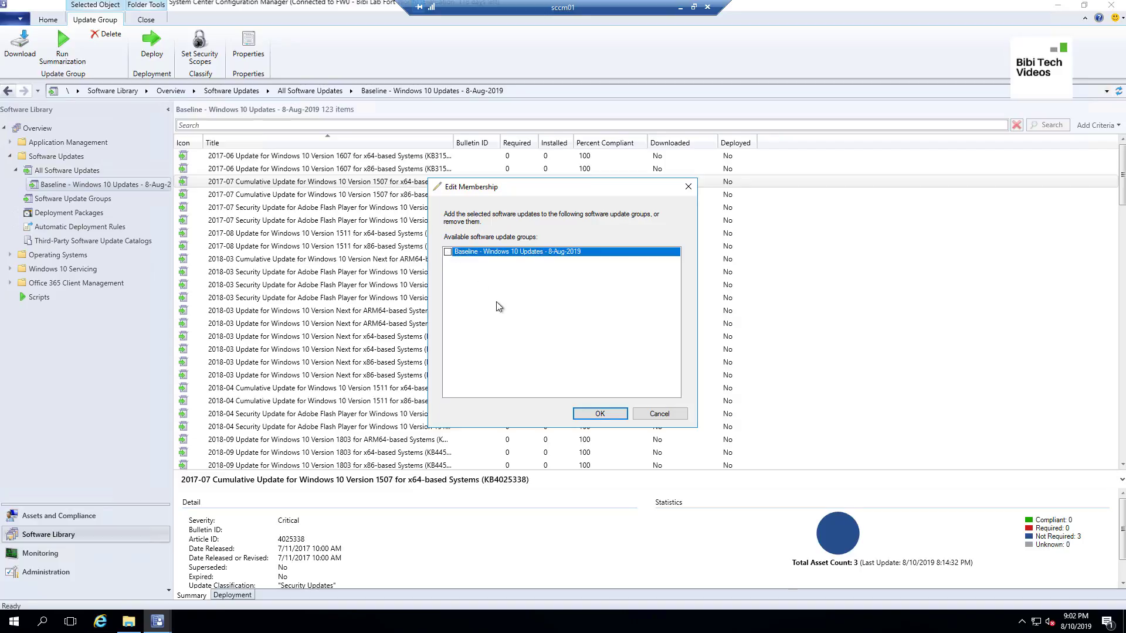
{"action": "left_click", "coordinate": [599, 410]}
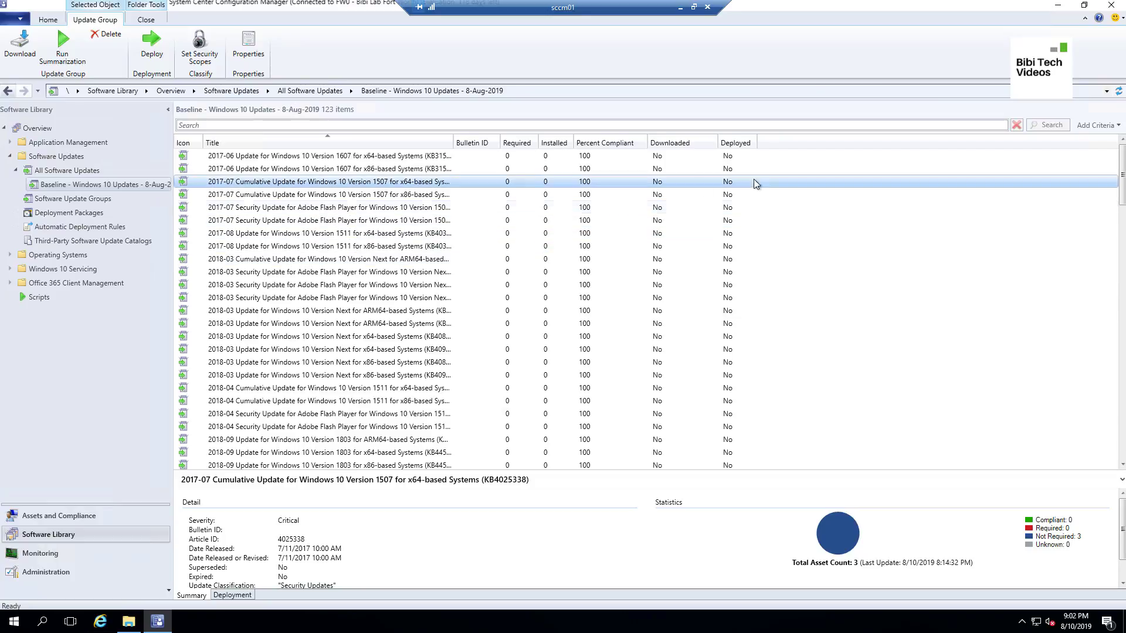
Reload the member list of the baseline update group and look through its remaining updates.
{"action": "left_click", "coordinate": [1118, 92]}
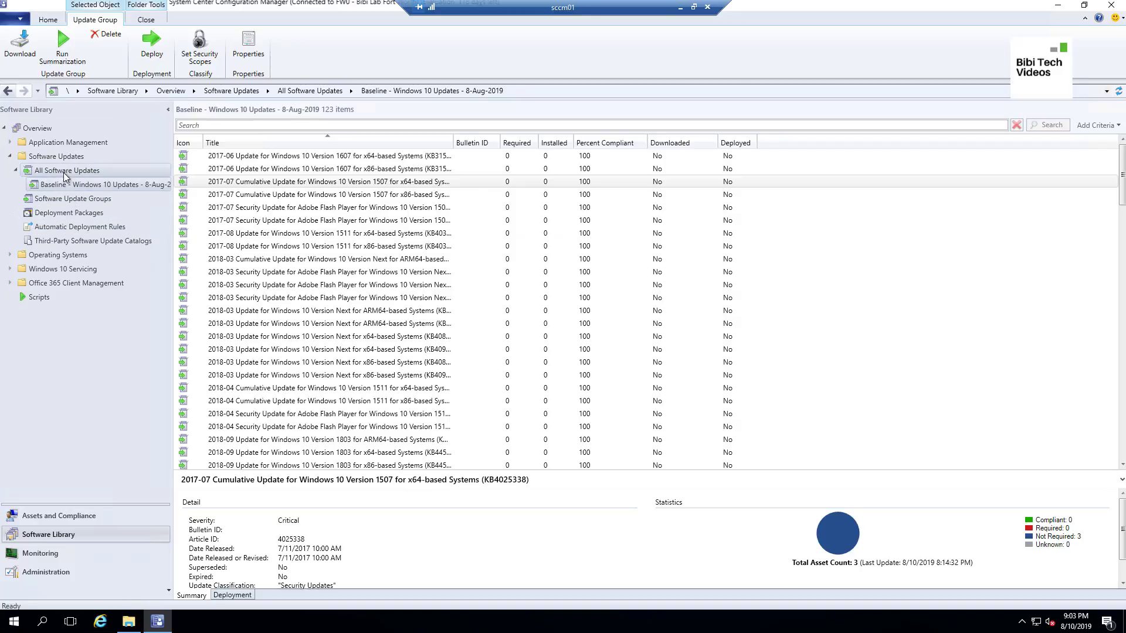
{"action": "left_click", "coordinate": [71, 199]}
{"action": "left_click", "coordinate": [69, 185]}
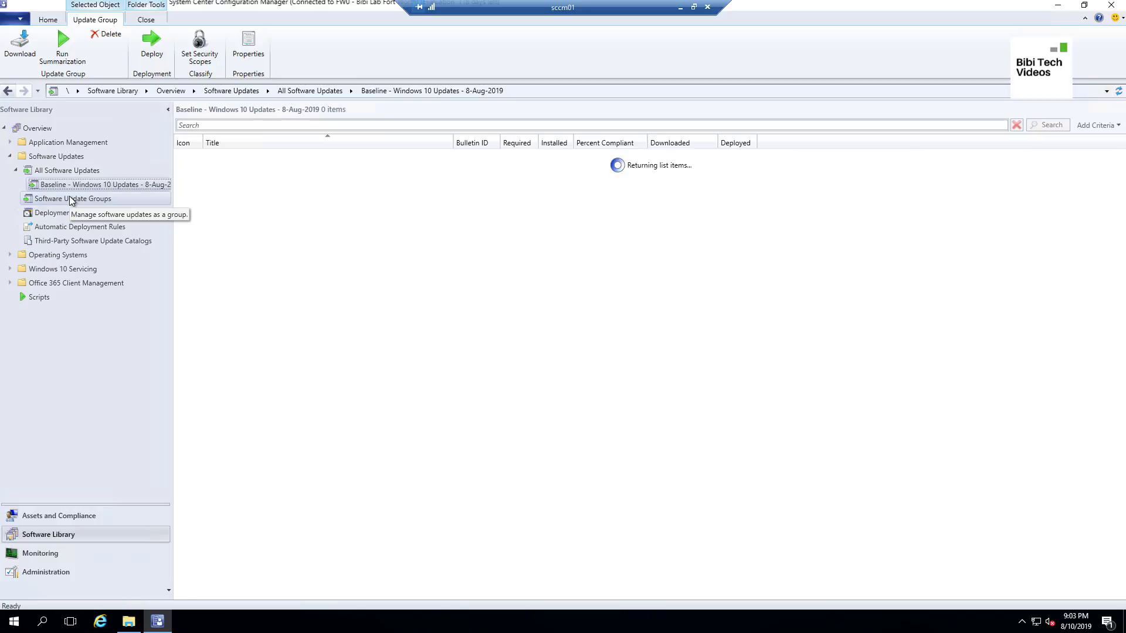
{"action": "left_click", "coordinate": [69, 198]}
{"action": "left_click", "coordinate": [77, 187]}
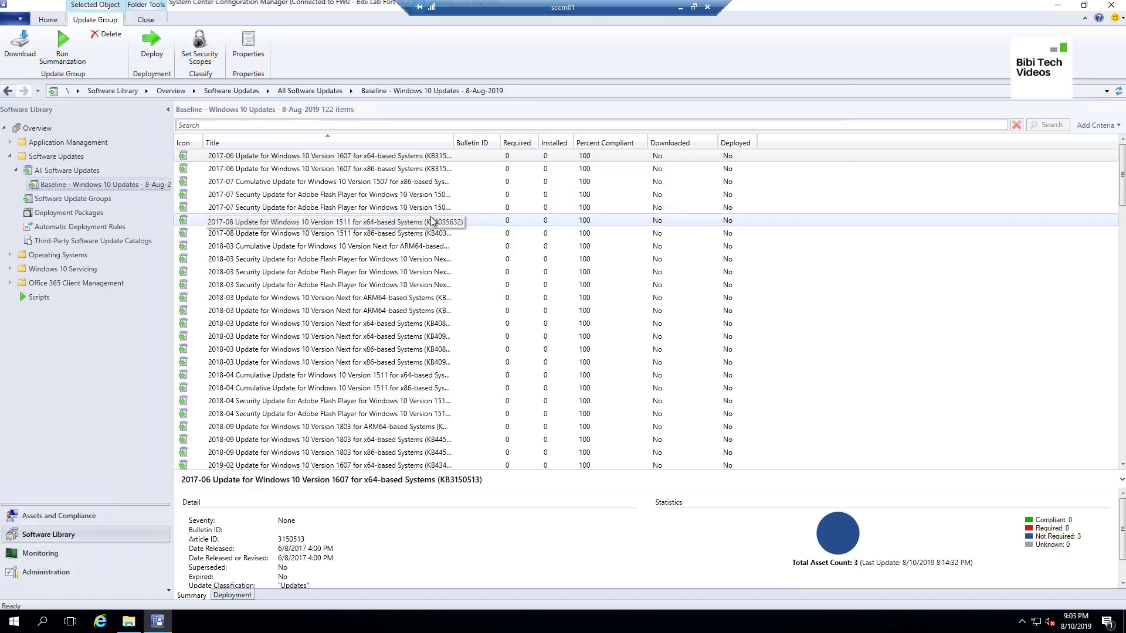
{"action": "left_click", "coordinate": [288, 183], "text": "ctrl"}
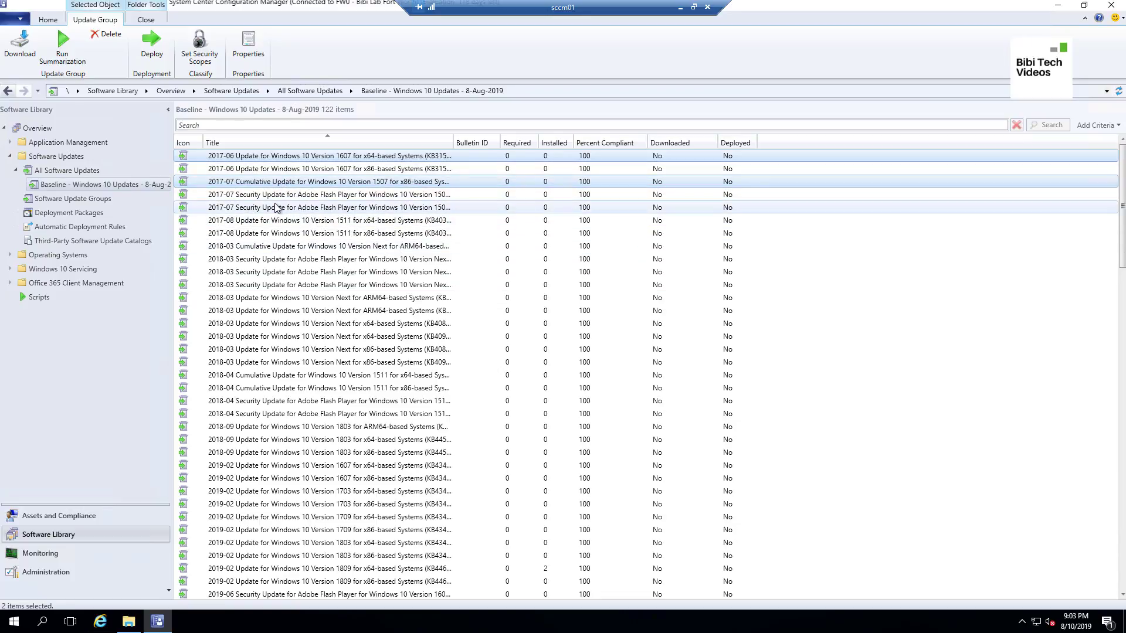
{"action": "left_click", "coordinate": [285, 247]}
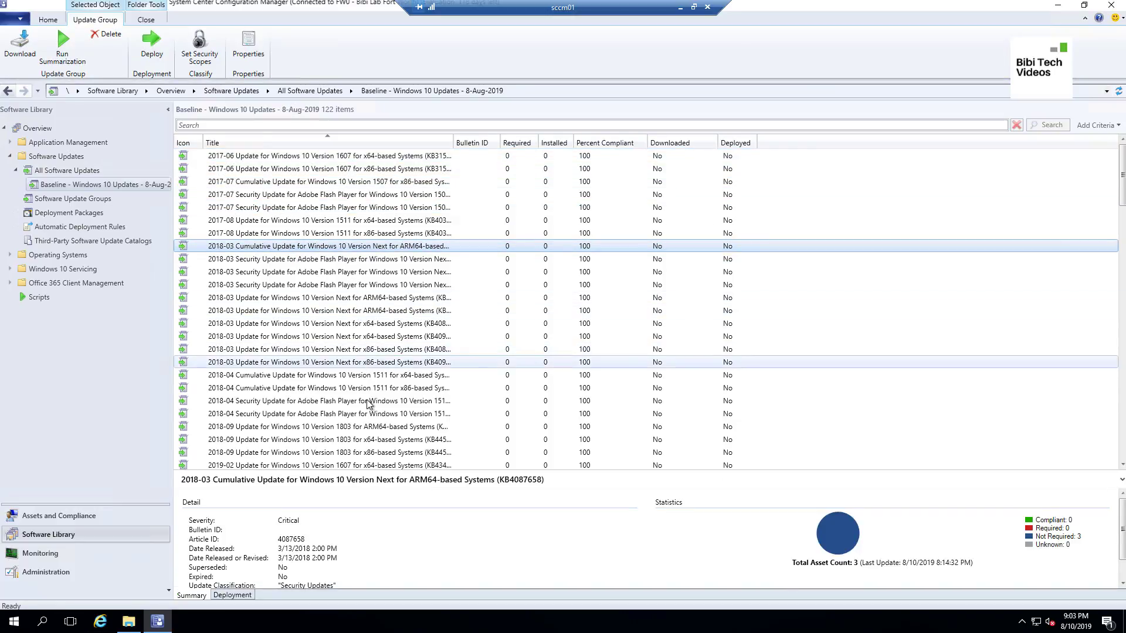
{"action": "scroll", "coordinate": [339, 416], "scroll_direction": "down", "scroll_amount": 15}
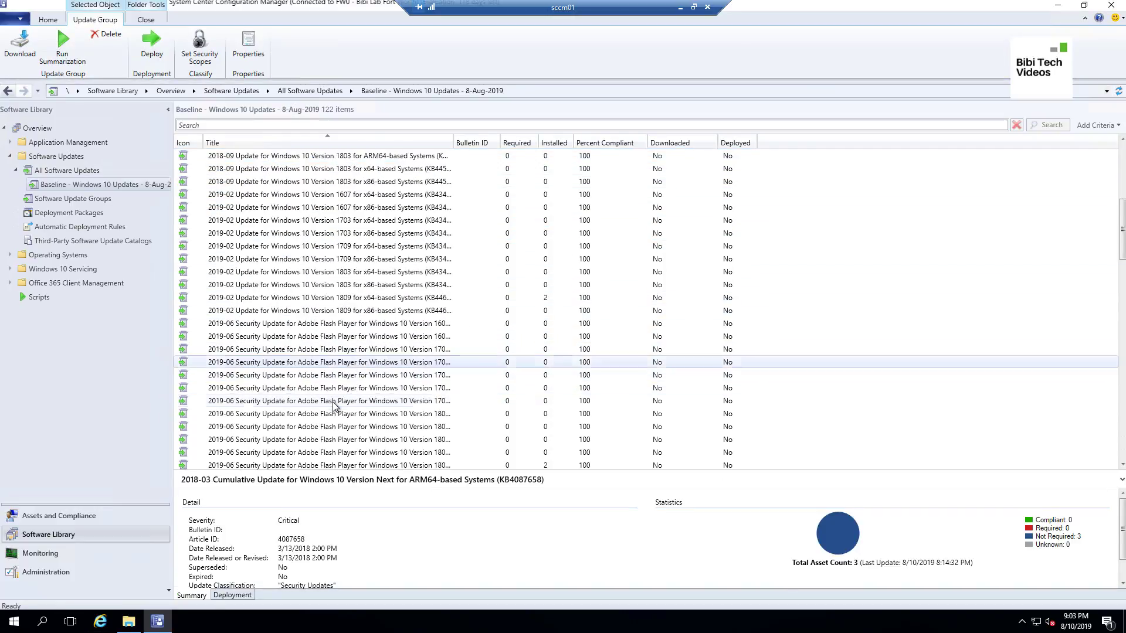
{"action": "scroll", "coordinate": [331, 404], "scroll_direction": "down", "scroll_amount": 9}
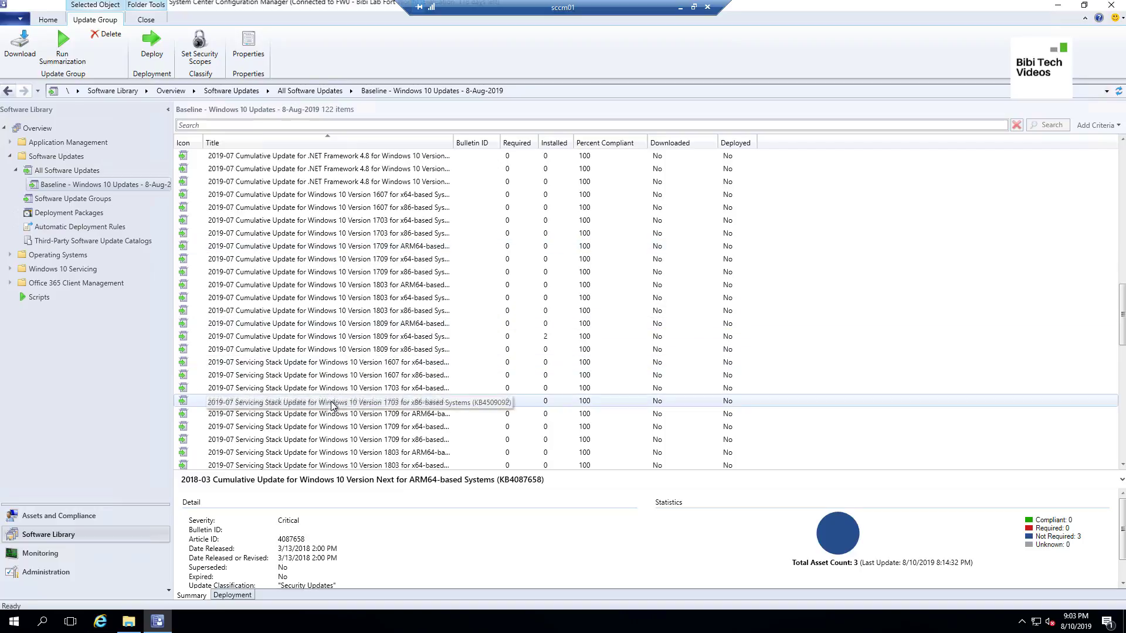
{"action": "scroll", "coordinate": [334, 404], "scroll_direction": "down", "scroll_amount": 10}
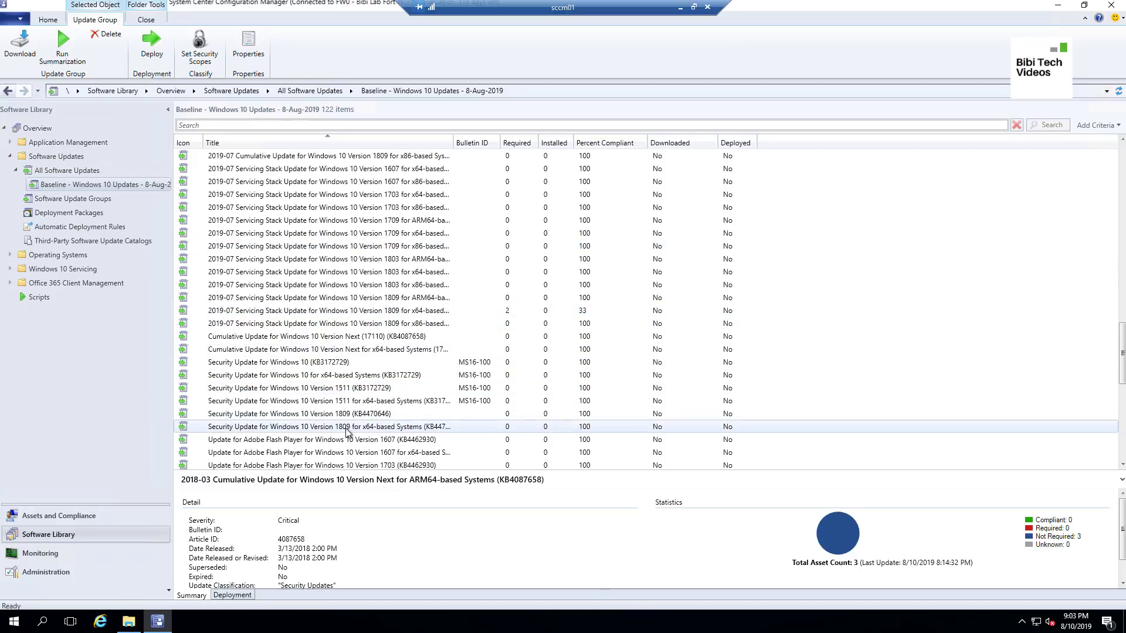
Remove all 2019-07 cumulative updates, from the .NET Framework ones through Windows 10 Version 1809 for x86-based Systems, from the baseline group's membership.
{"action": "scroll", "coordinate": [341, 399], "scroll_direction": "down", "scroll_amount": 1}
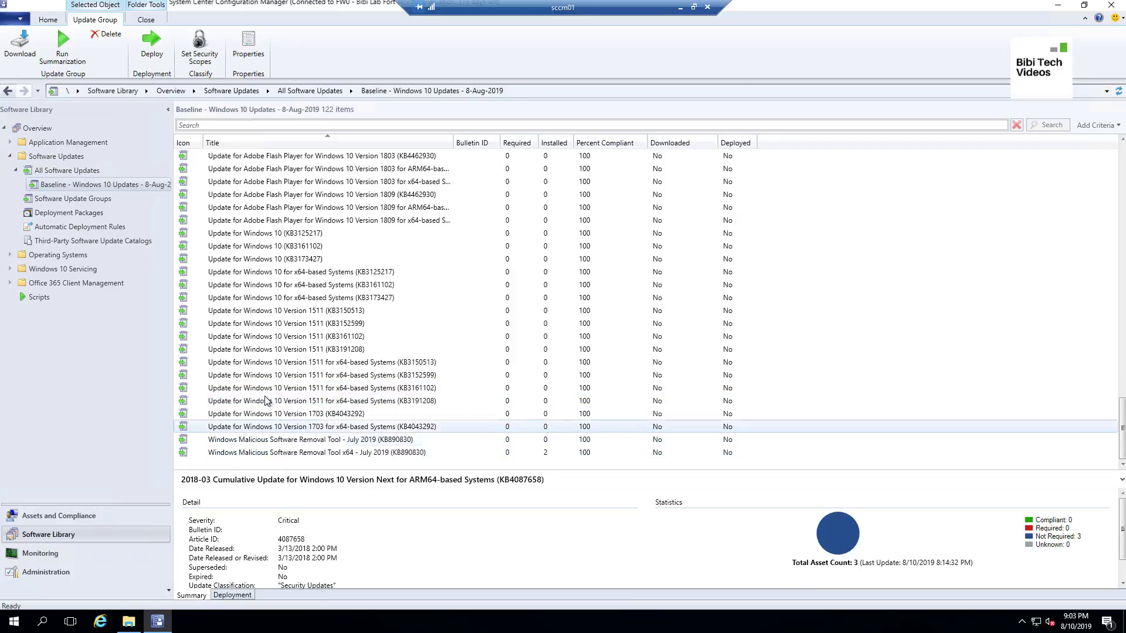
{"action": "scroll", "coordinate": [270, 387], "scroll_direction": "up", "scroll_amount": 5}
{"action": "scroll", "coordinate": [266, 305], "scroll_direction": "up", "scroll_amount": 4}
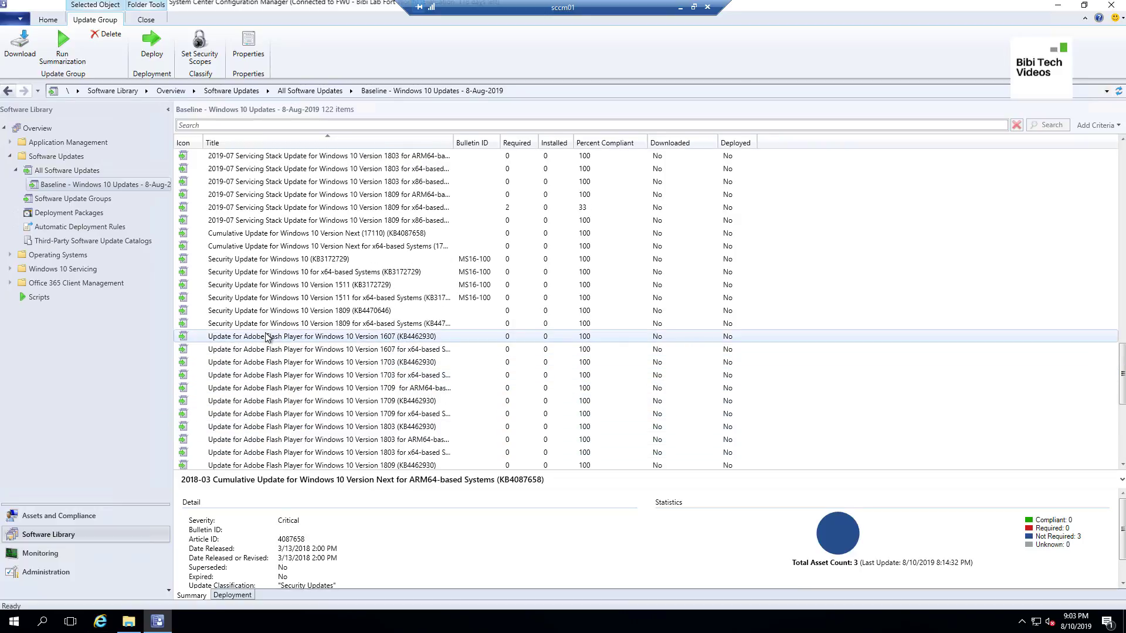
{"action": "scroll", "coordinate": [266, 287], "scroll_direction": "up", "scroll_amount": 3}
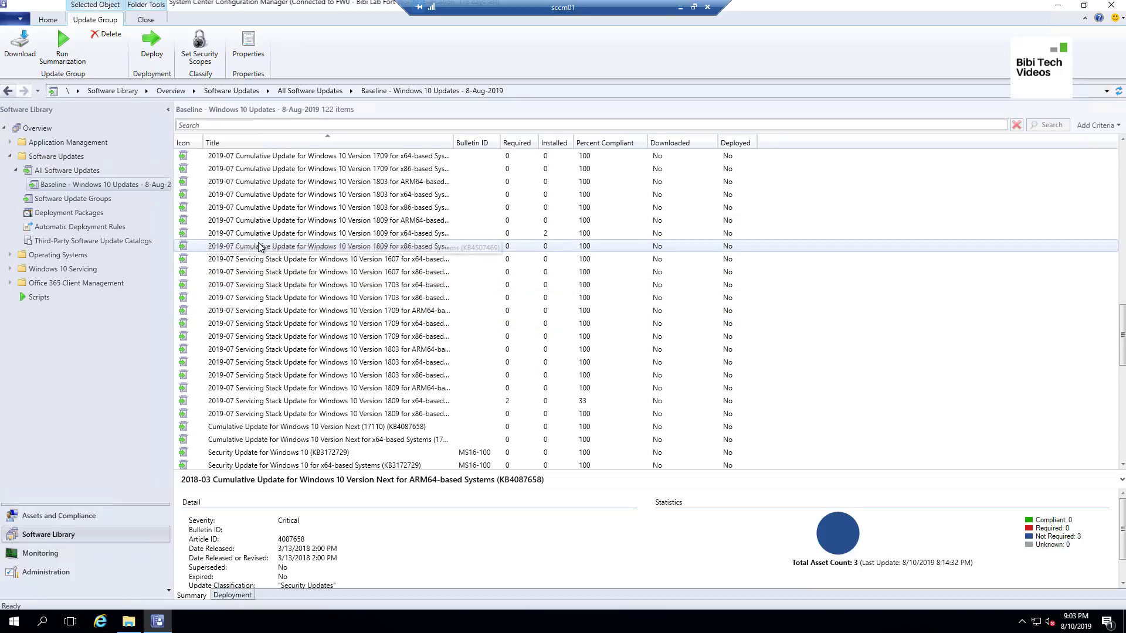
{"action": "left_click", "coordinate": [260, 246]}
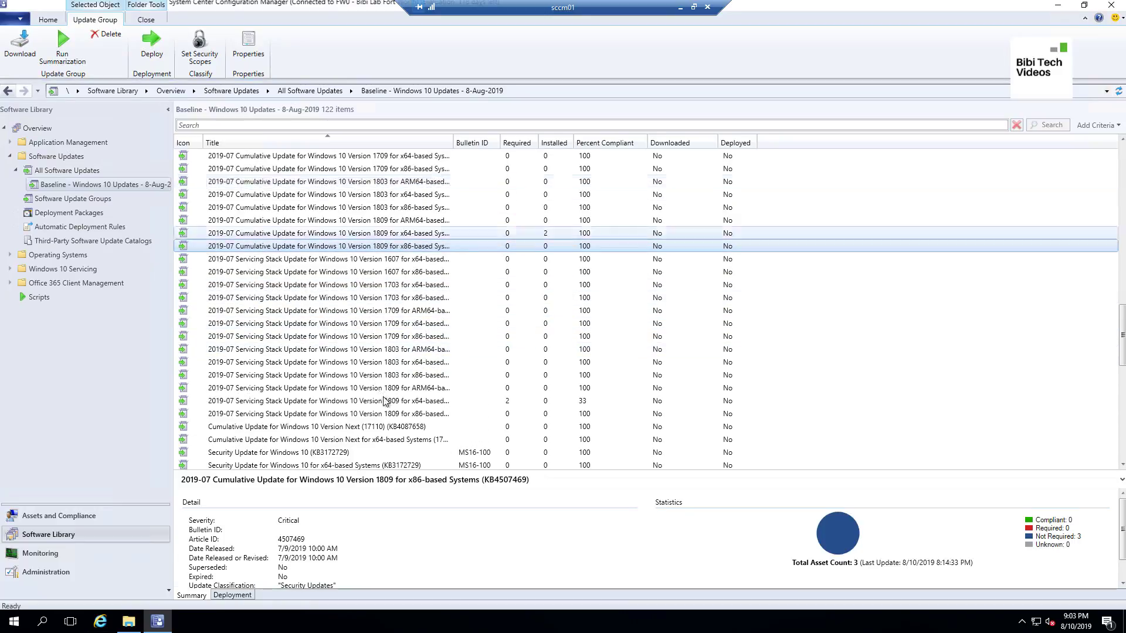
{"action": "scroll", "coordinate": [357, 386], "scroll_direction": "up", "scroll_amount": 4}
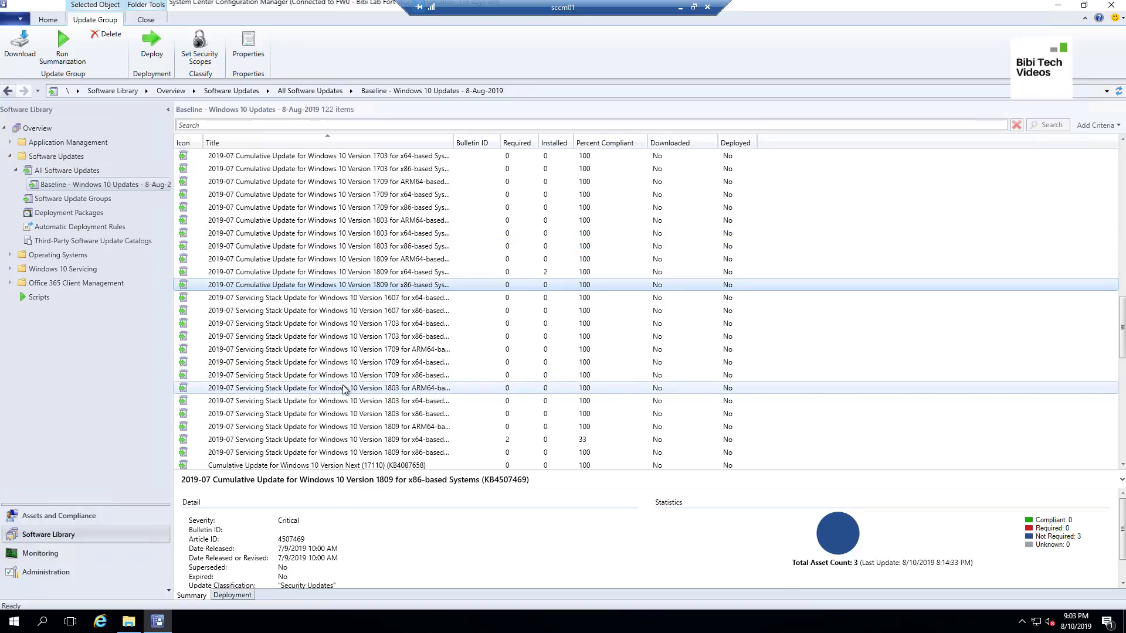
{"action": "scroll", "coordinate": [342, 389], "scroll_direction": "up", "scroll_amount": 3}
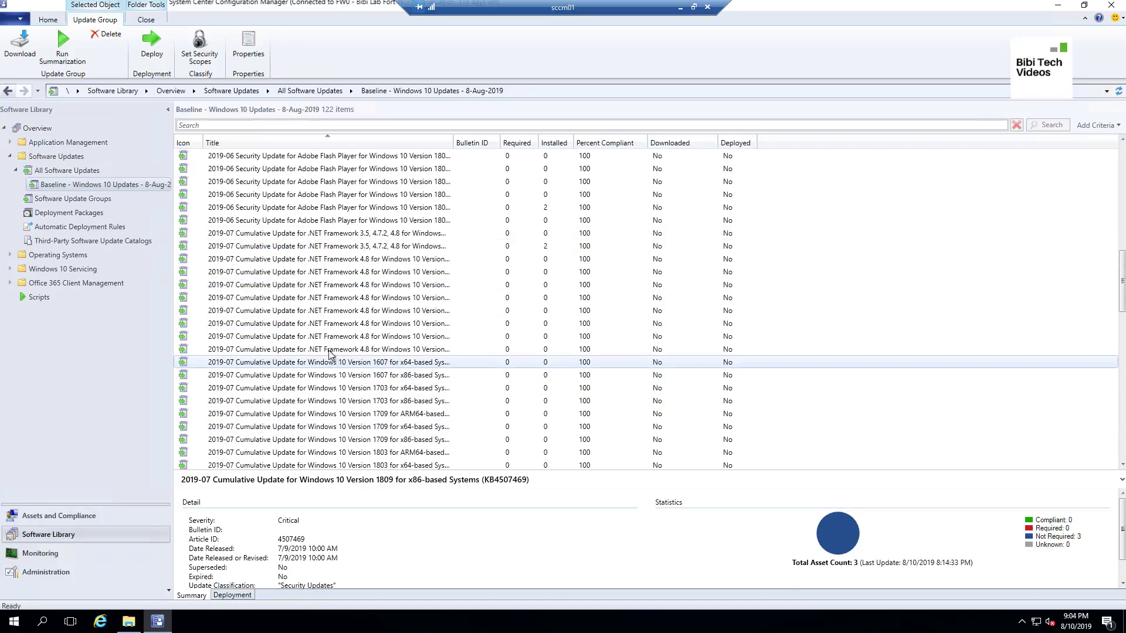
{"action": "left_click", "coordinate": [262, 236], "text": "shift"}
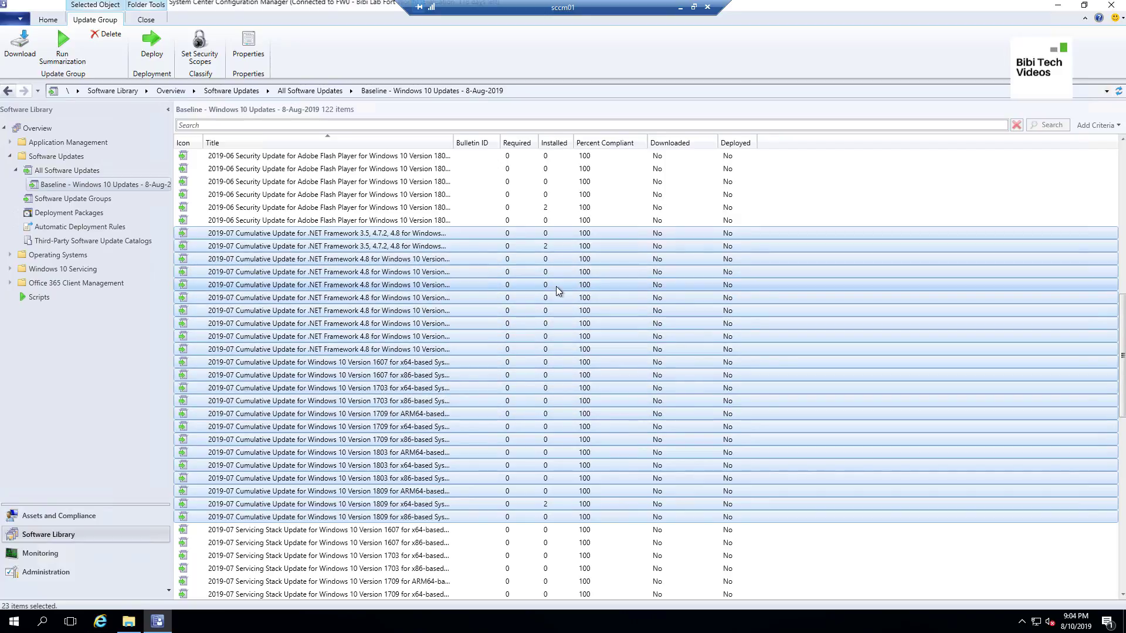
{"action": "right_click", "coordinate": [298, 271]}
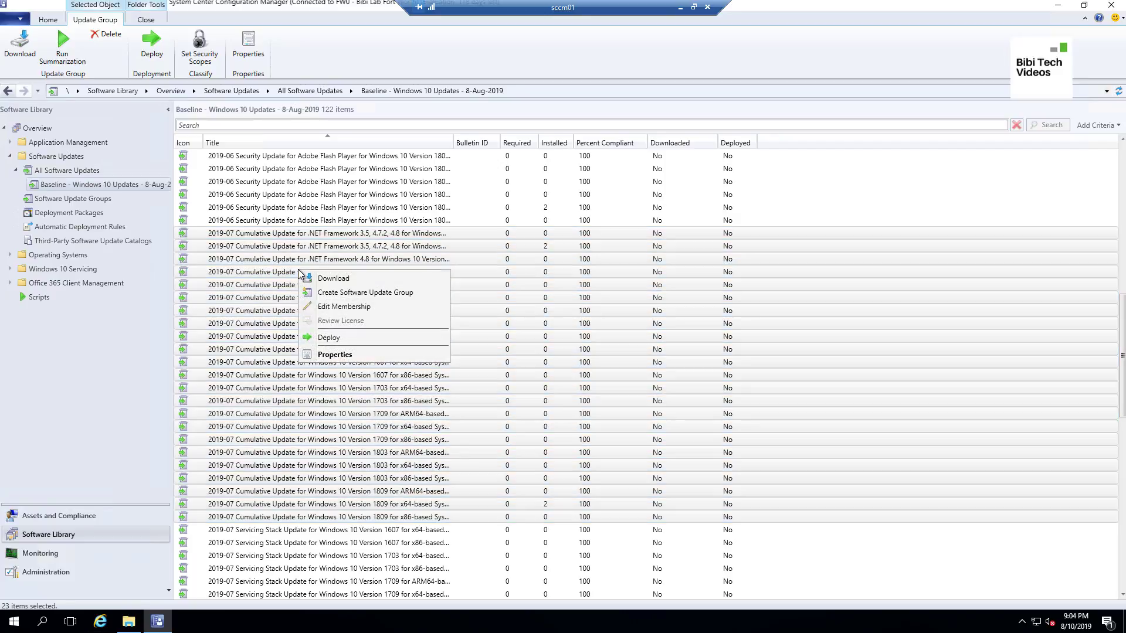
{"action": "left_click", "coordinate": [344, 307]}
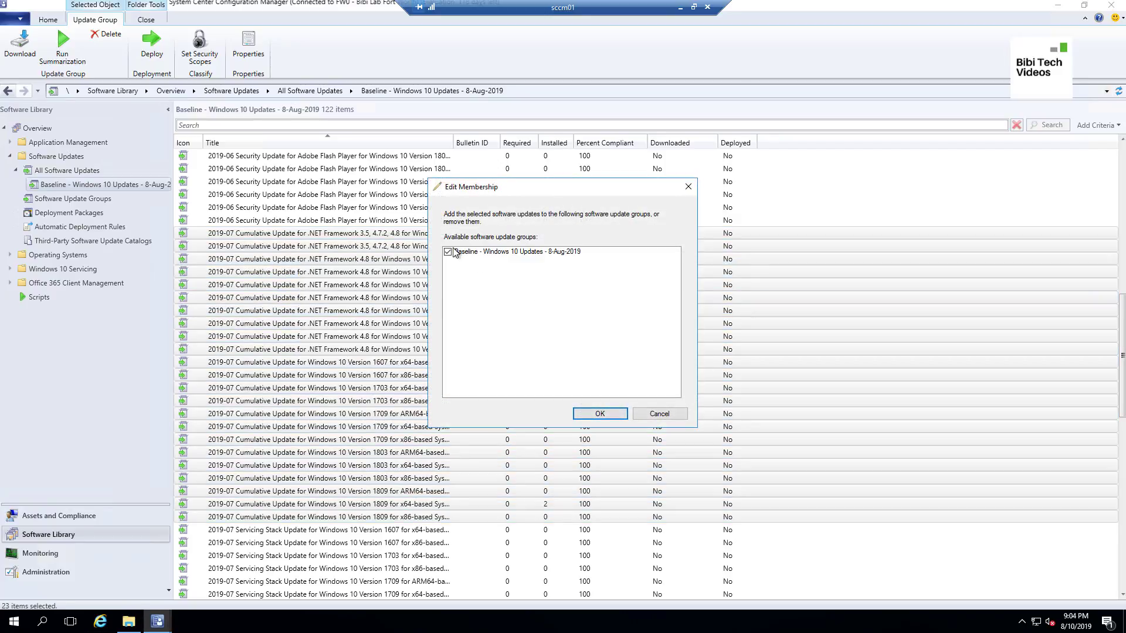
{"action": "left_click", "coordinate": [451, 252]}
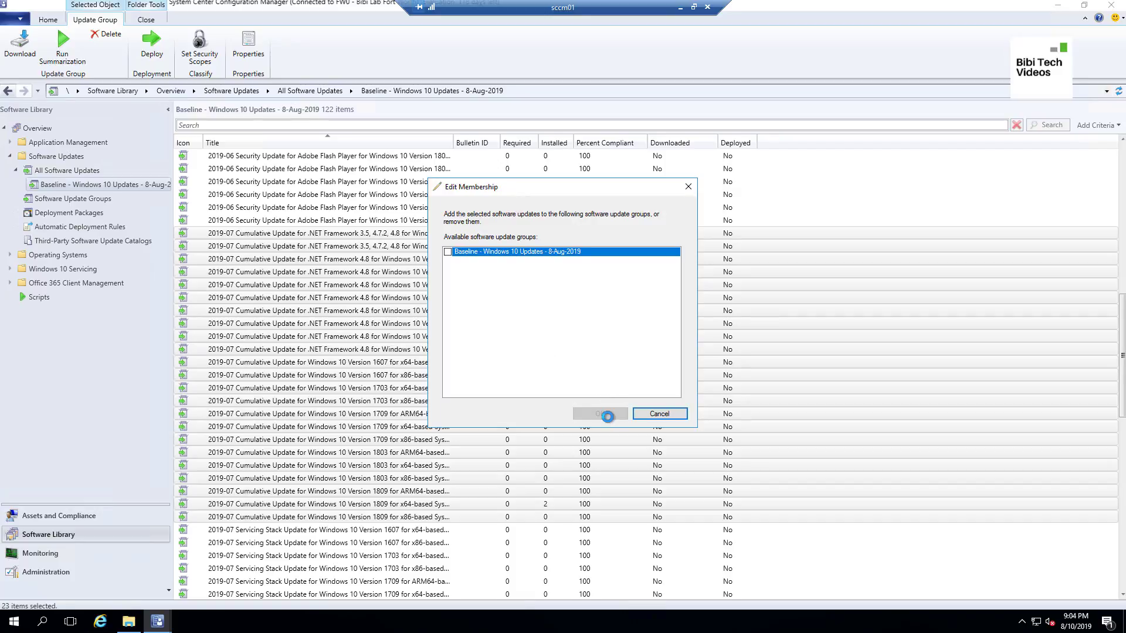
{"action": "left_click", "coordinate": [607, 416]}
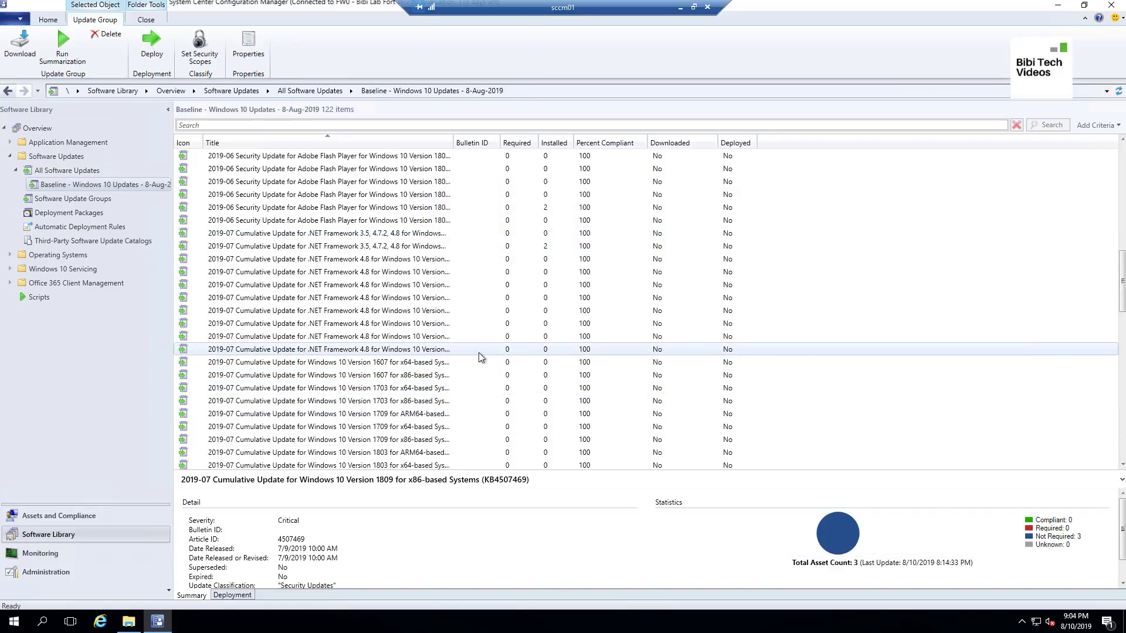
Reload the baseline group's members and remove the 2017-07 Cumulative Update for Windows 10 Version 1507 for x86-based Systems (KB4025338) through its membership.
{"action": "left_click", "coordinate": [84, 173]}
{"action": "left_click", "coordinate": [81, 186]}
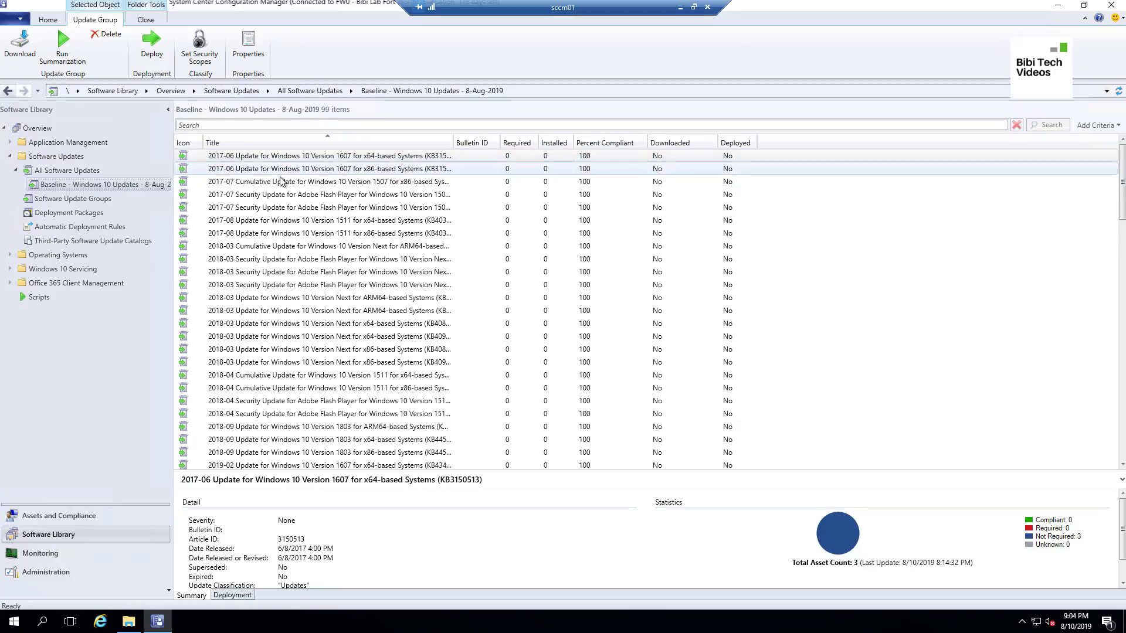
{"action": "left_click", "coordinate": [311, 182]}
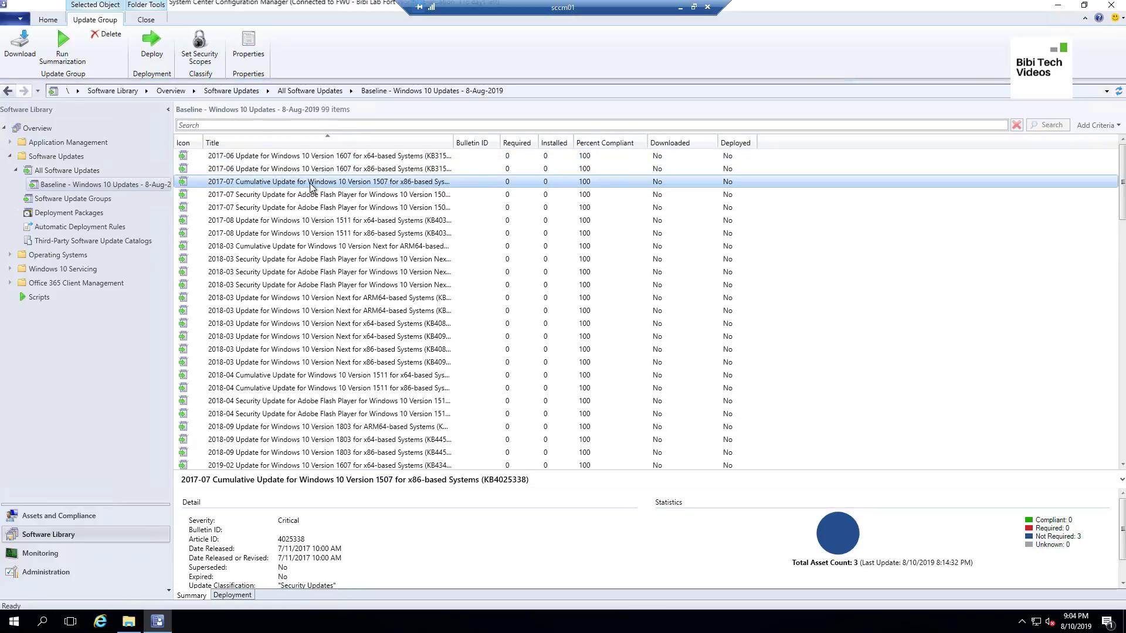
{"action": "right_click", "coordinate": [311, 187]}
{"action": "left_click", "coordinate": [347, 224]}
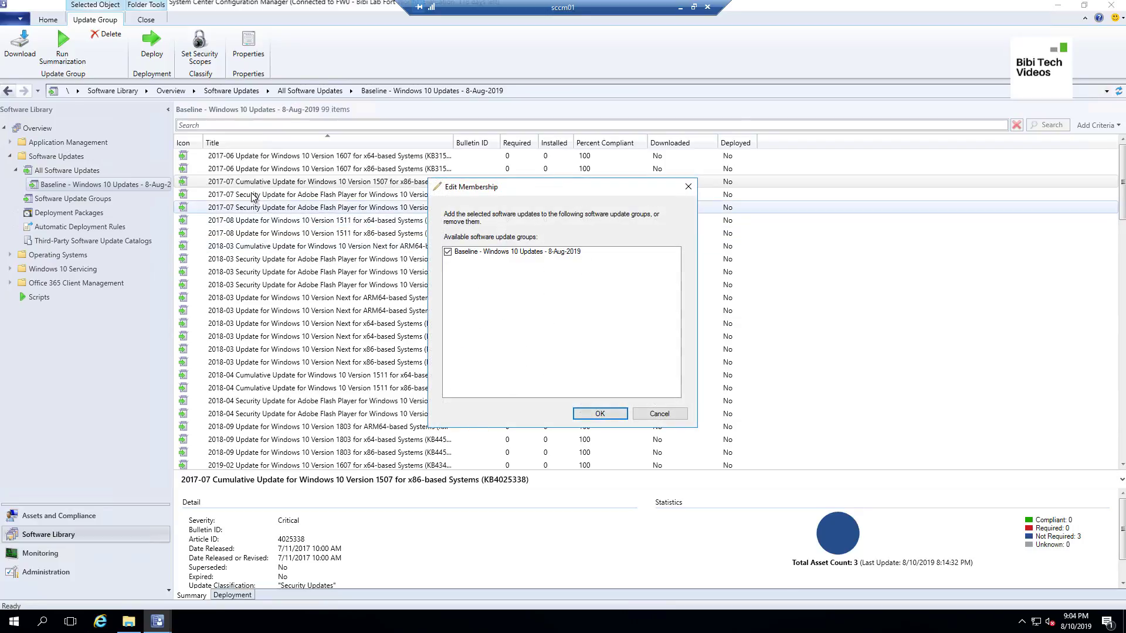
{"action": "left_click", "coordinate": [482, 252]}
{"action": "left_click", "coordinate": [617, 414]}
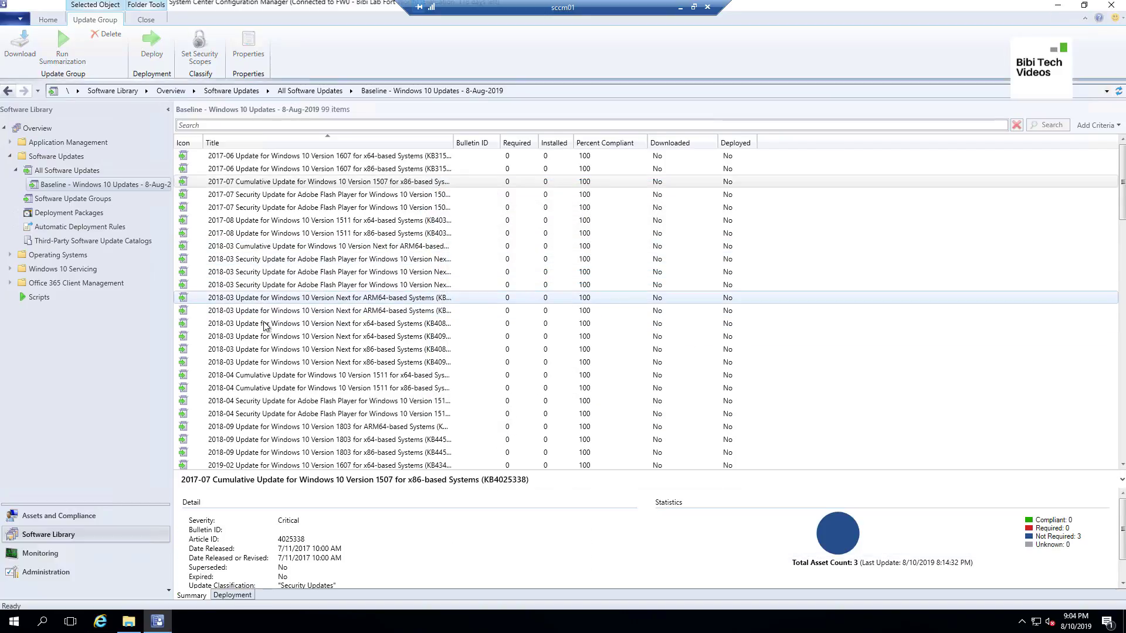
Remove both 2018-04 Cumulative Updates for Windows 10 Version 1511, for x64-based and x86-based Systems, from the baseline group's membership.
{"action": "left_click", "coordinate": [265, 378]}
{"action": "left_click", "coordinate": [277, 389], "text": "ctrl"}
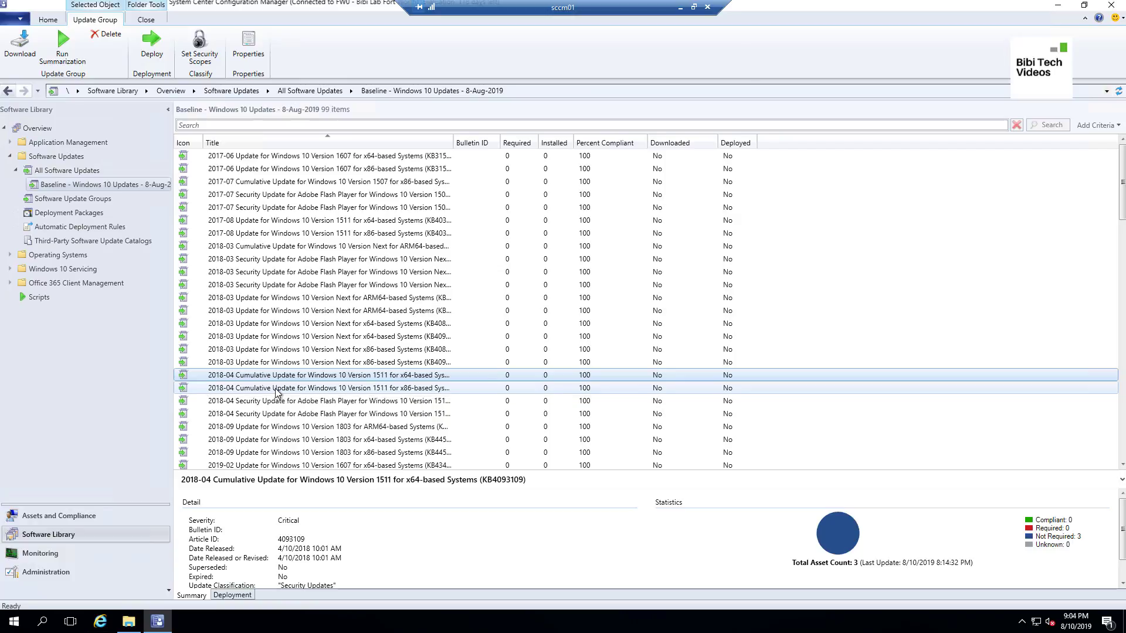
{"action": "right_click", "coordinate": [277, 390]}
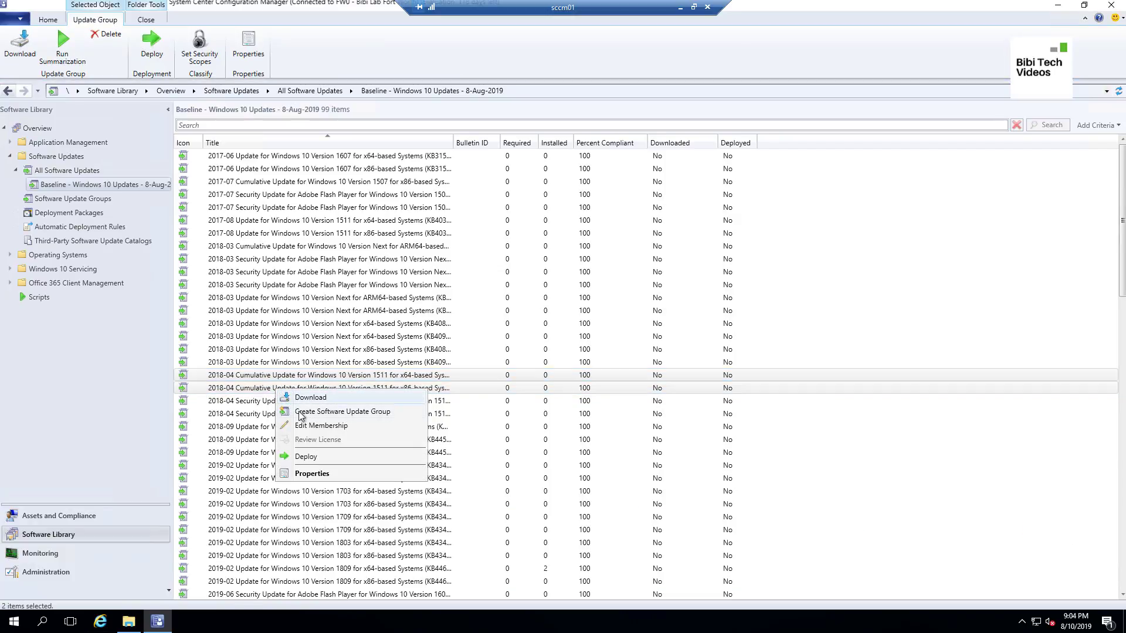
{"action": "left_click", "coordinate": [325, 427]}
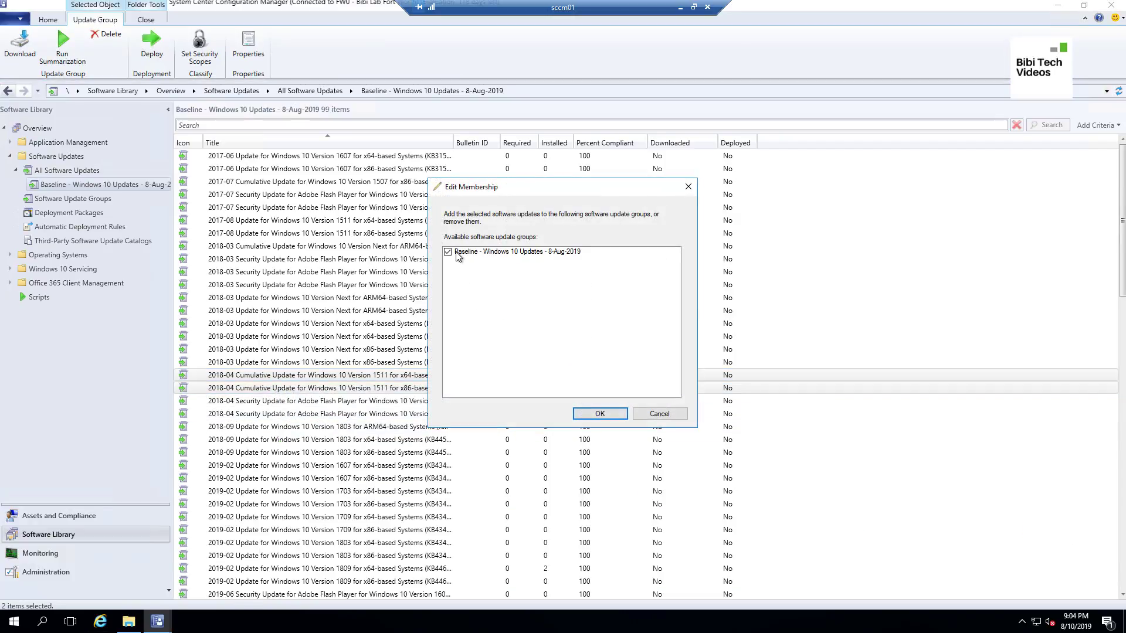
{"action": "left_click", "coordinate": [457, 253]}
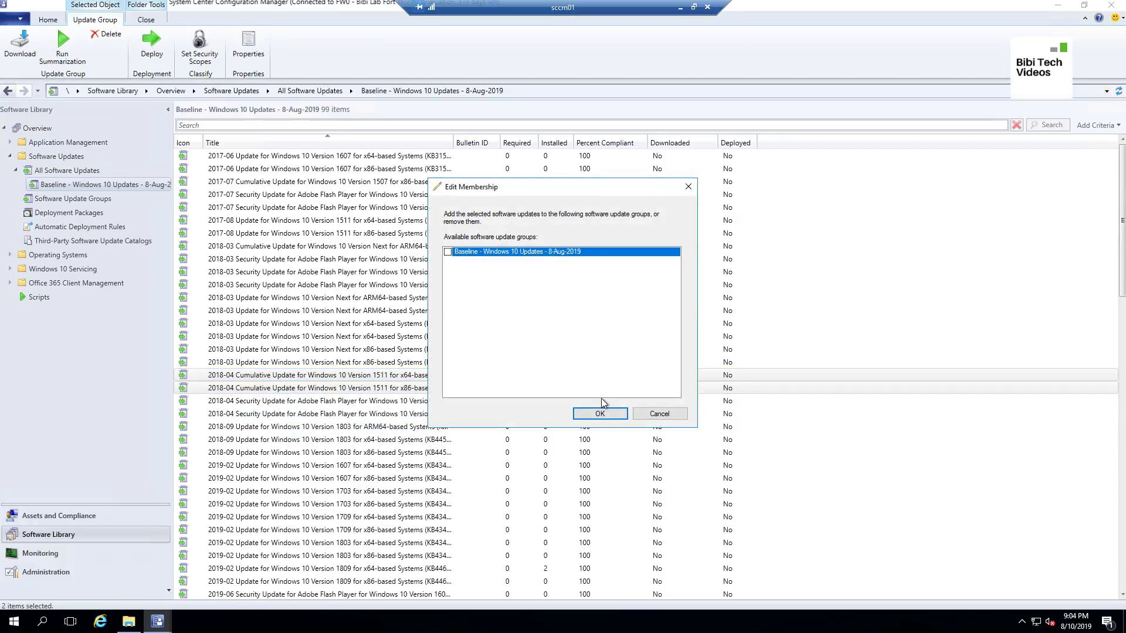
{"action": "key", "text": "Escape"}
Check the properties and group membership of the 2017-07 Cumulative Update for Windows 10 Version 1507 for x86-based Systems (KB4025338).
{"action": "left_click", "coordinate": [275, 185]}
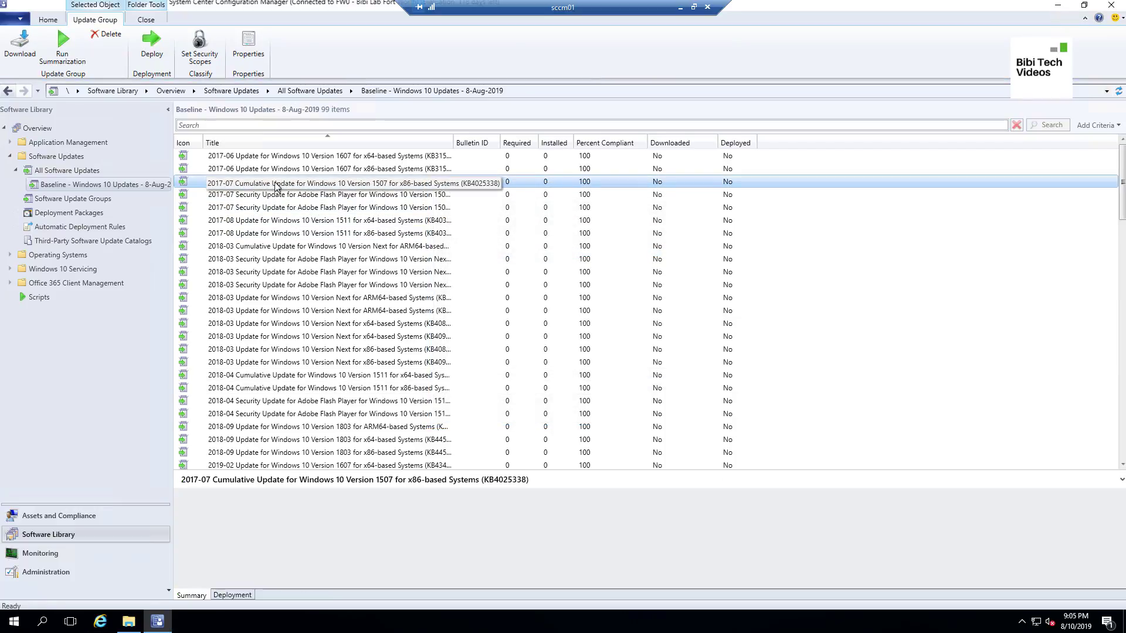
{"action": "right_click", "coordinate": [277, 186]}
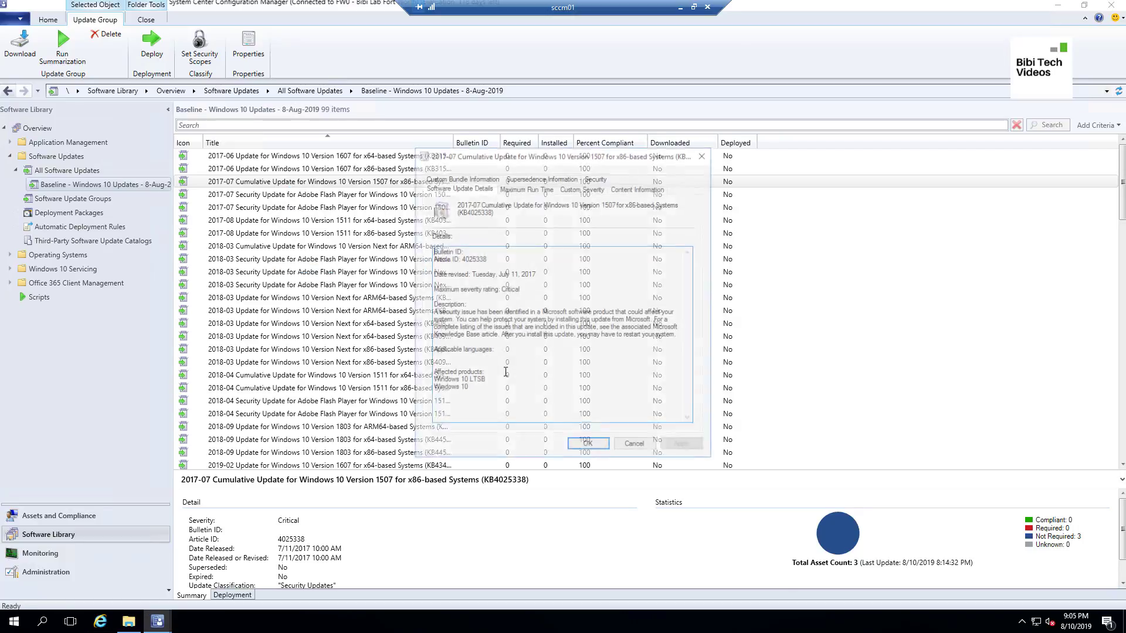
{"action": "left_click", "coordinate": [652, 446]}
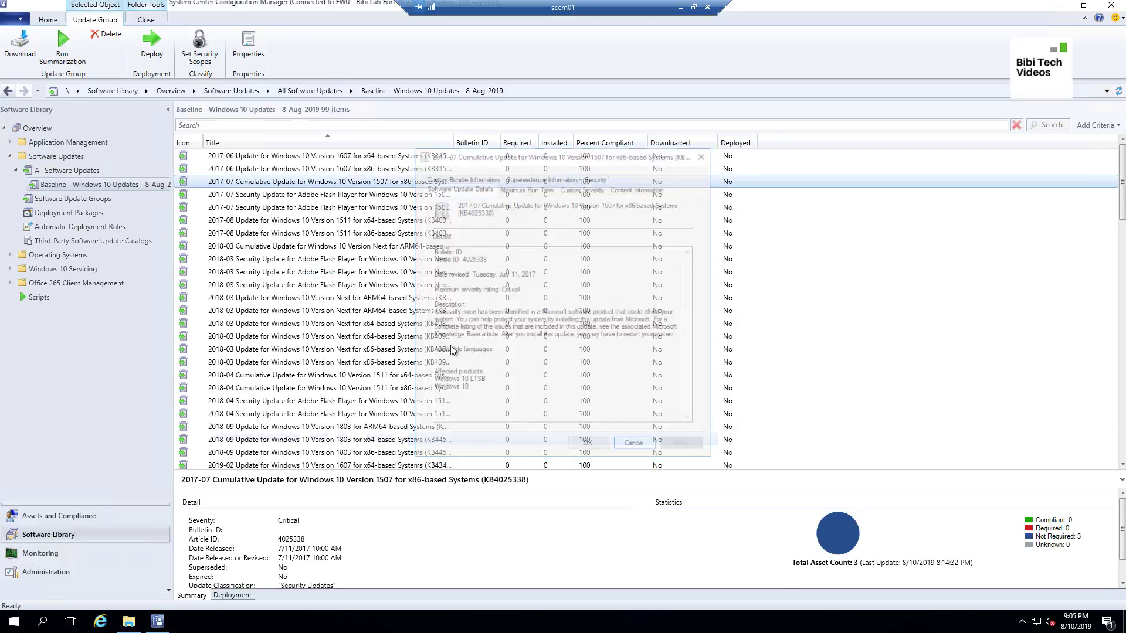
{"action": "right_click", "coordinate": [301, 183]}
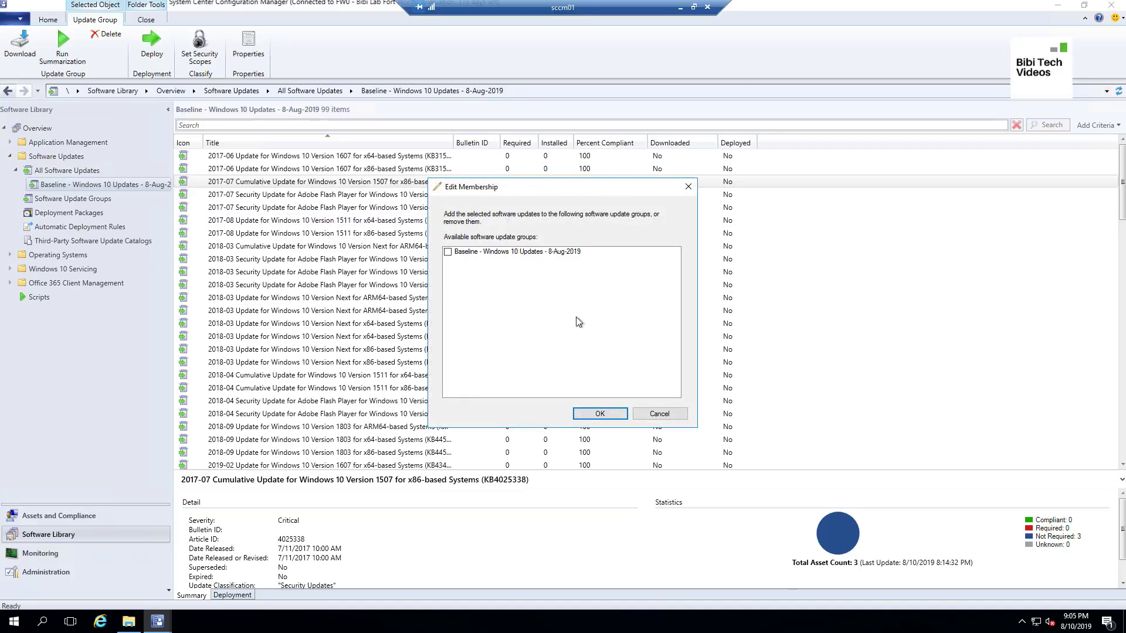
{"action": "left_click", "coordinate": [615, 421]}
Refresh the baseline group's member list and scan it for any cumulative updates still included.
{"action": "right_click", "coordinate": [111, 188]}
{"action": "left_click", "coordinate": [86, 197]}
{"action": "left_click", "coordinate": [85, 187]}
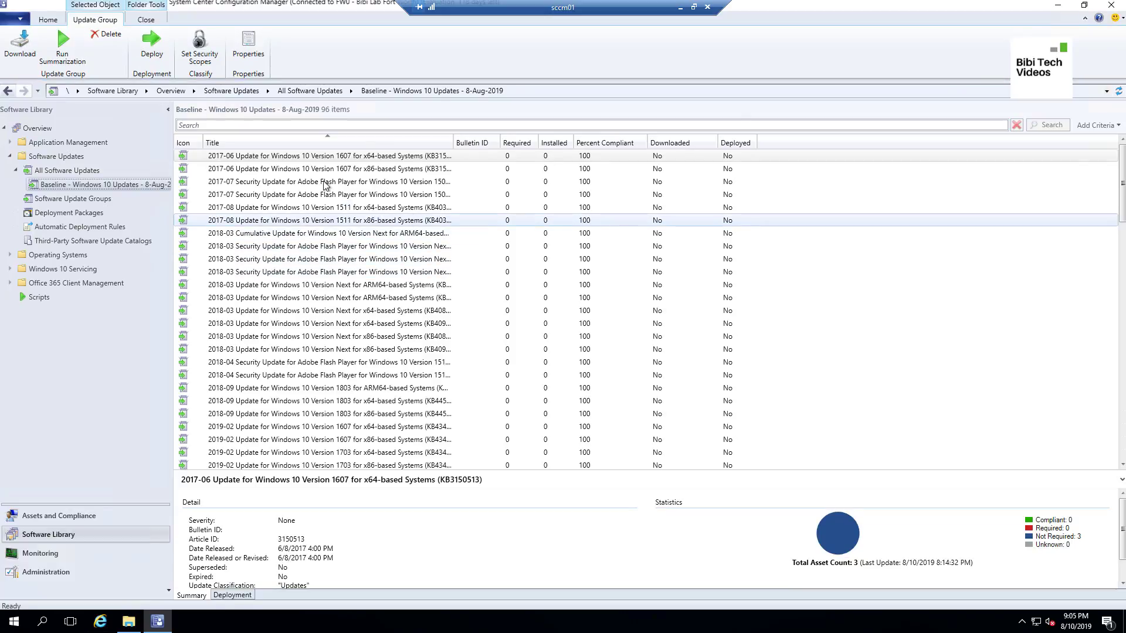
{"action": "scroll", "coordinate": [347, 362], "scroll_direction": "down", "scroll_amount": 6}
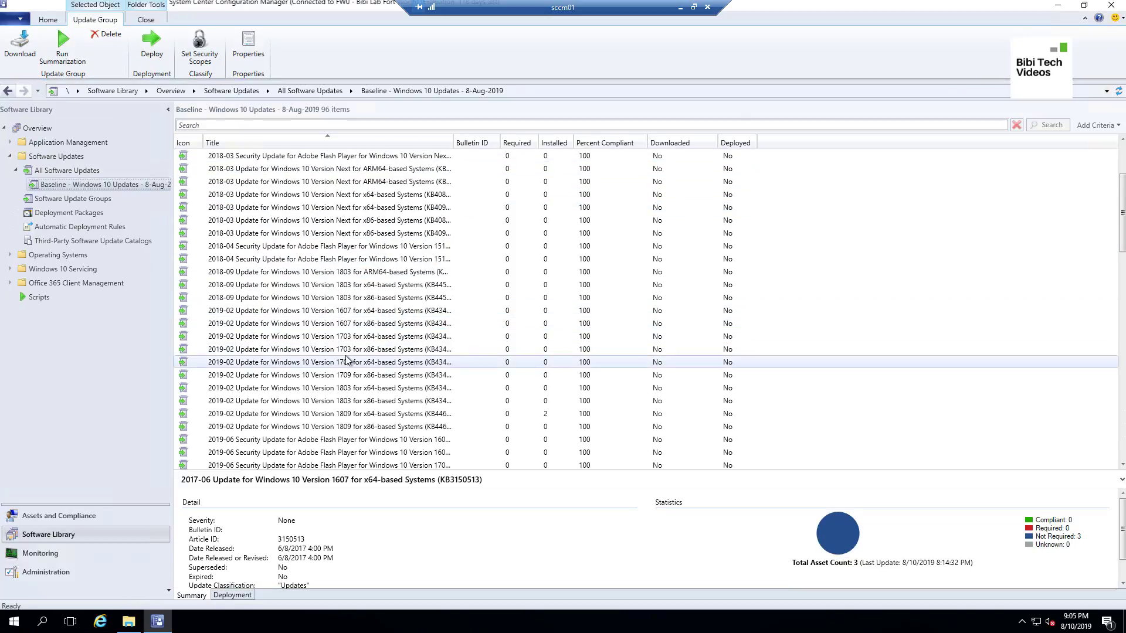
{"action": "scroll", "coordinate": [347, 362], "scroll_direction": "down", "scroll_amount": 10}
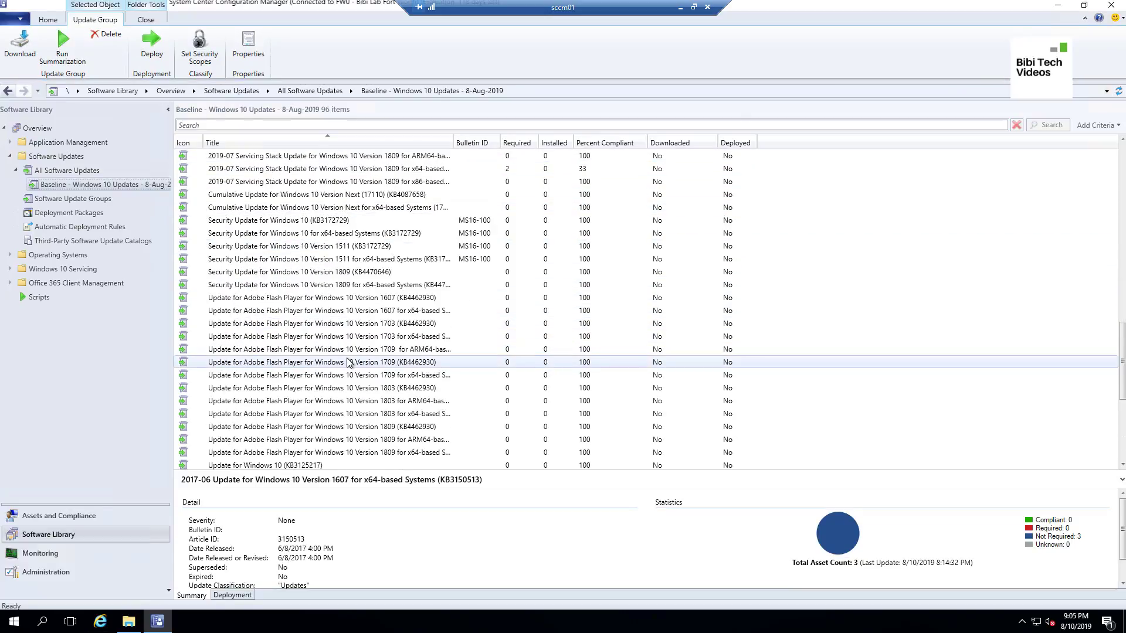
{"action": "scroll", "coordinate": [316, 283], "scroll_direction": "up", "scroll_amount": 11}
Search the baseline group's members for "cumulative" and widen the title column to read the full update names.
{"action": "left_click", "coordinate": [222, 124]}
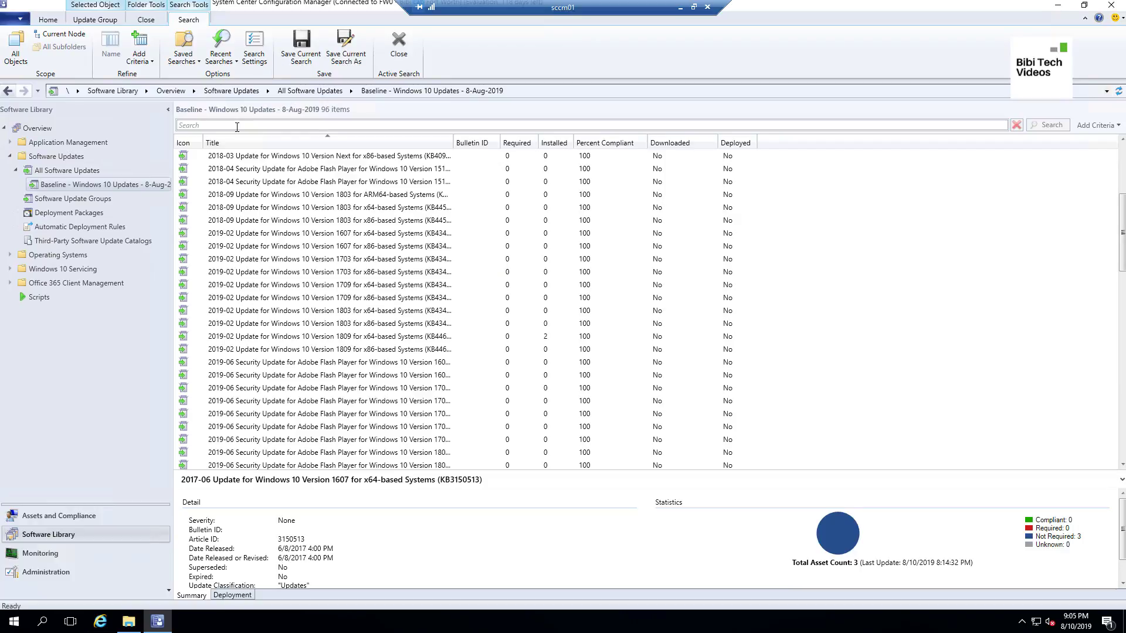
{"action": "type", "text": "cumulative"}
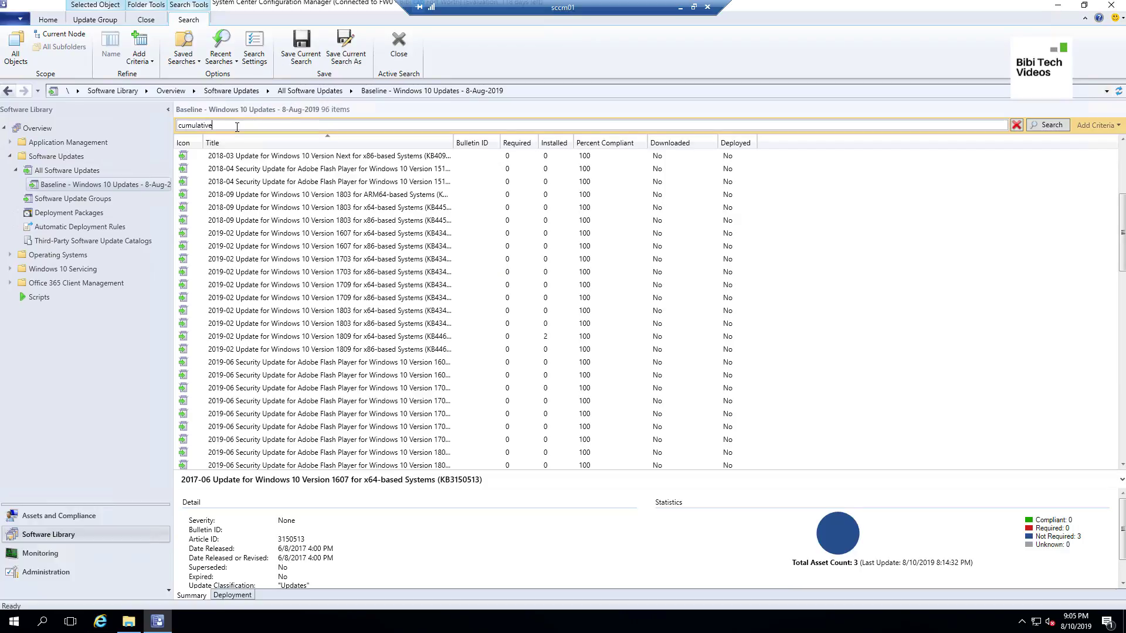
{"action": "key", "text": "Return"}
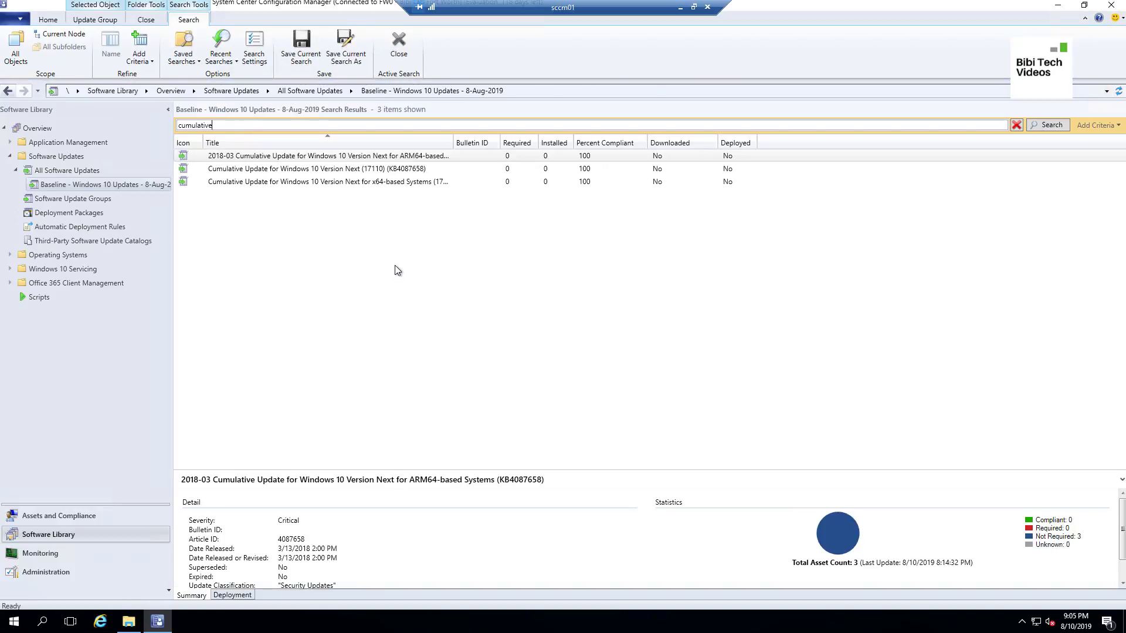
{"action": "left_click_drag", "start_coordinate": [454, 142], "coordinate": [487, 140]}
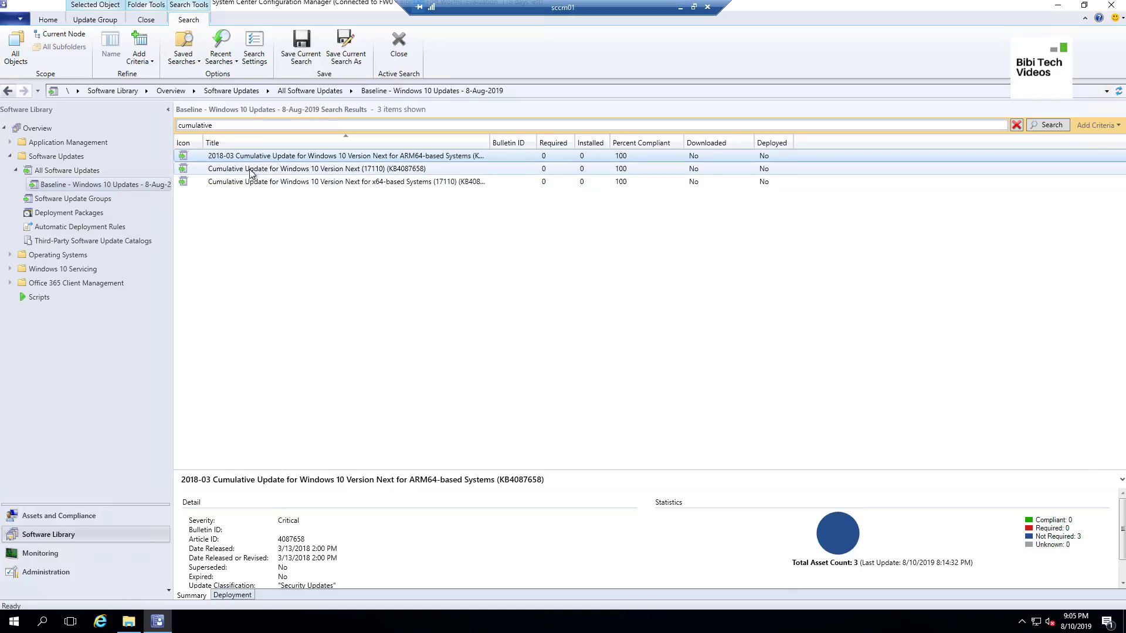
Remove the three Windows 10 Version Next cumulative updates found by the search from the baseline group's membership, then return to the search text.
{"action": "left_click", "coordinate": [268, 183], "text": "shift"}
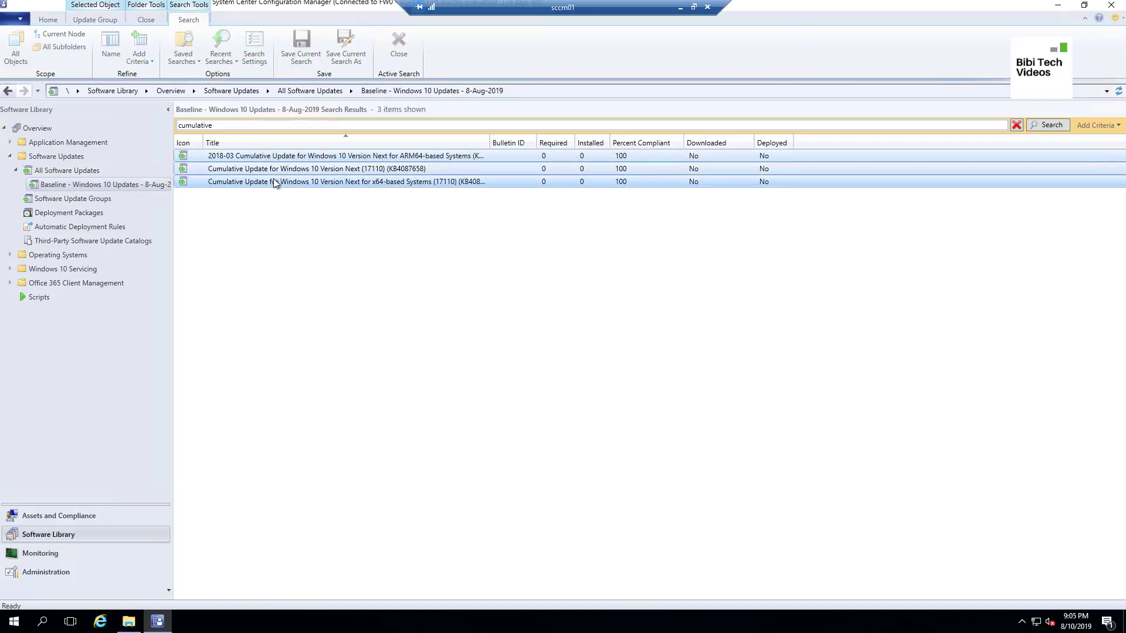
{"action": "right_click", "coordinate": [284, 178]}
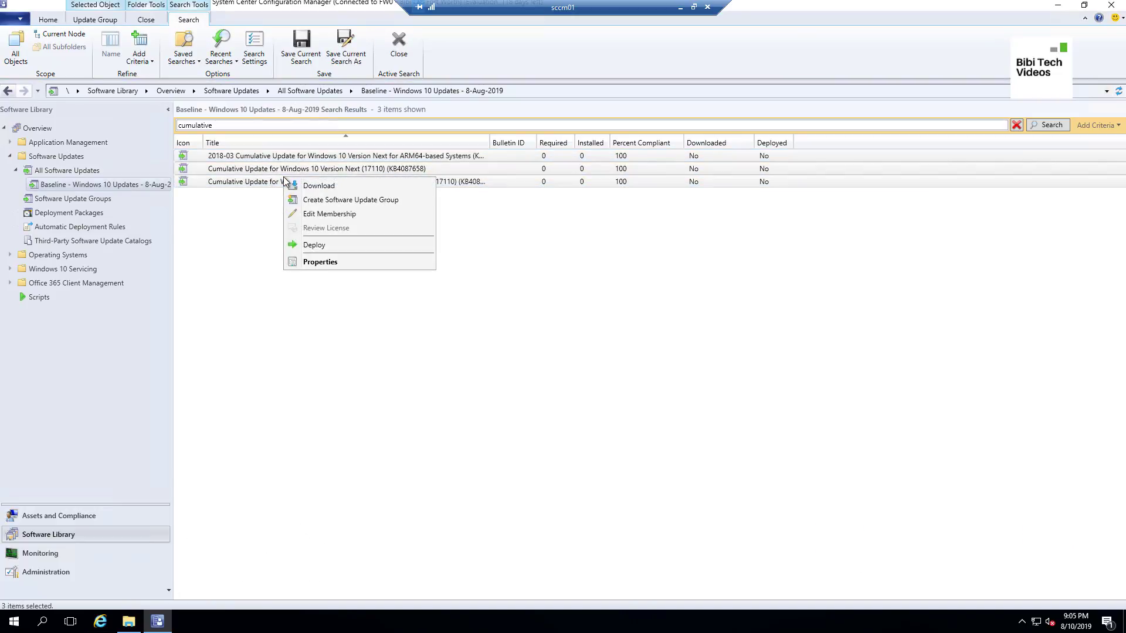
{"action": "left_click", "coordinate": [329, 213]}
{"action": "left_click", "coordinate": [457, 252]}
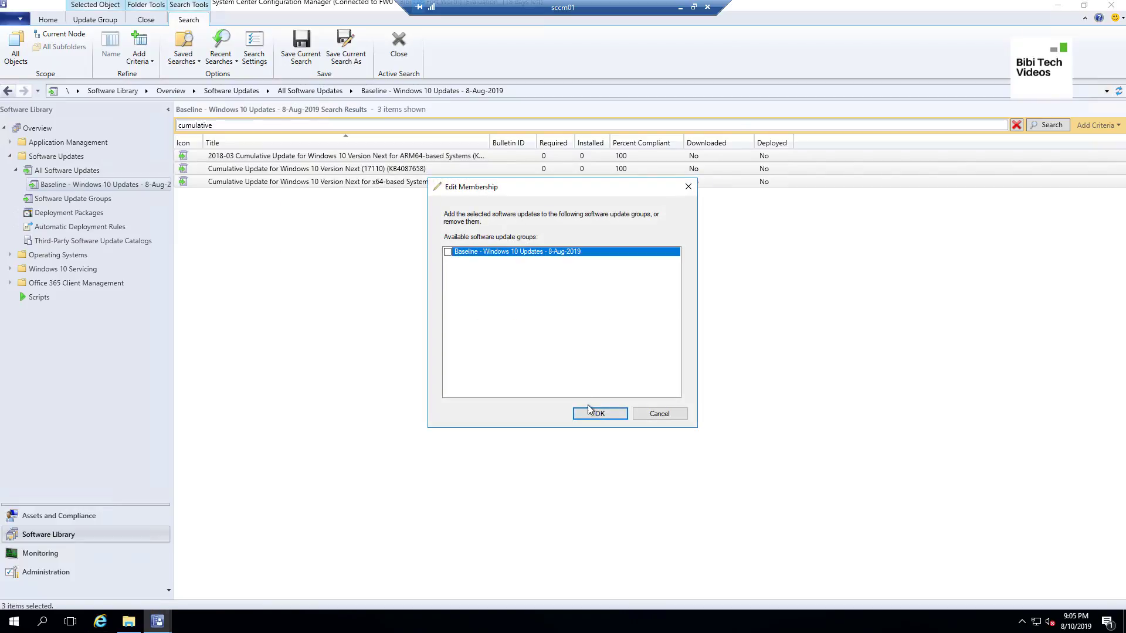
{"action": "left_click", "coordinate": [595, 413]}
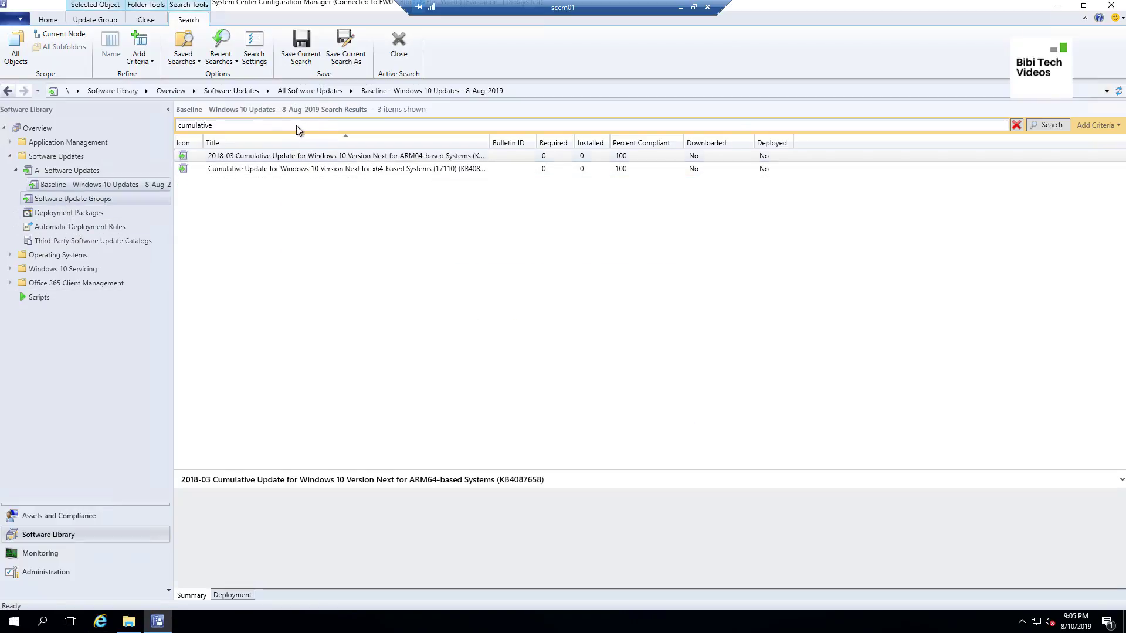
{"action": "left_click", "coordinate": [280, 126]}
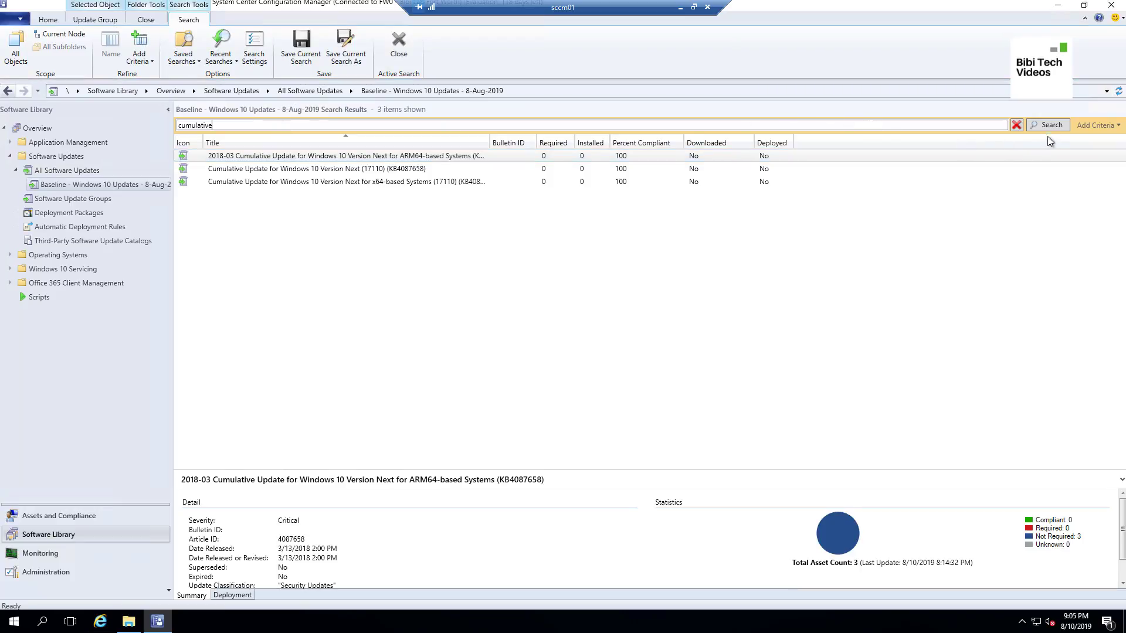
Repeat the "cumulative" search in the baseline group, and reopen the group's full member list to review the remaining updates.
{"action": "key", "text": "Return"}
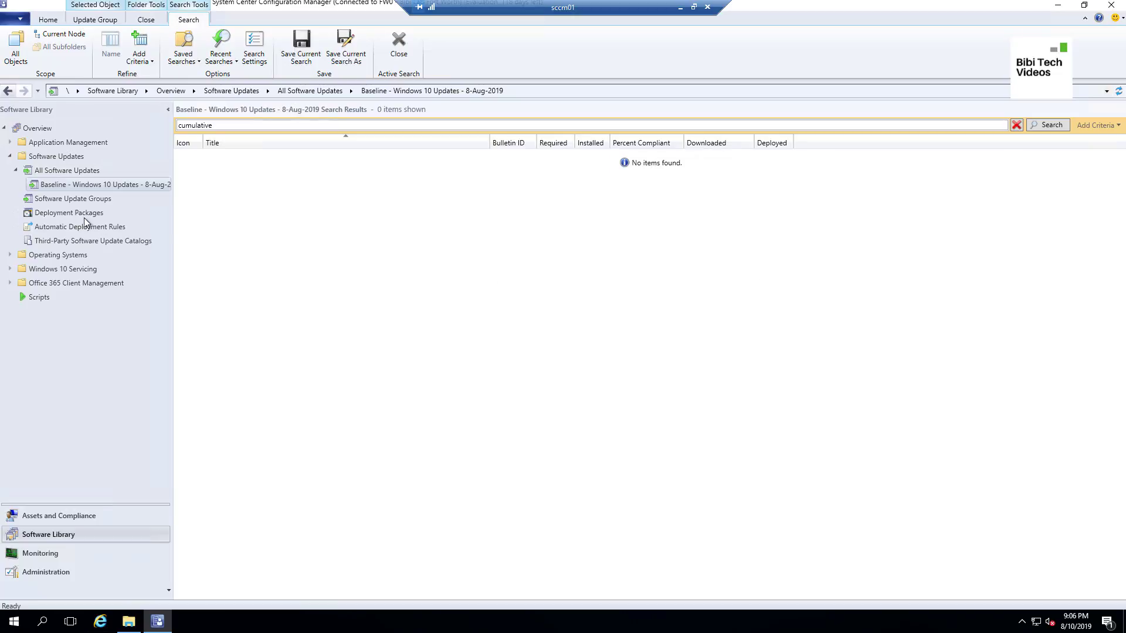
{"action": "left_click", "coordinate": [85, 197]}
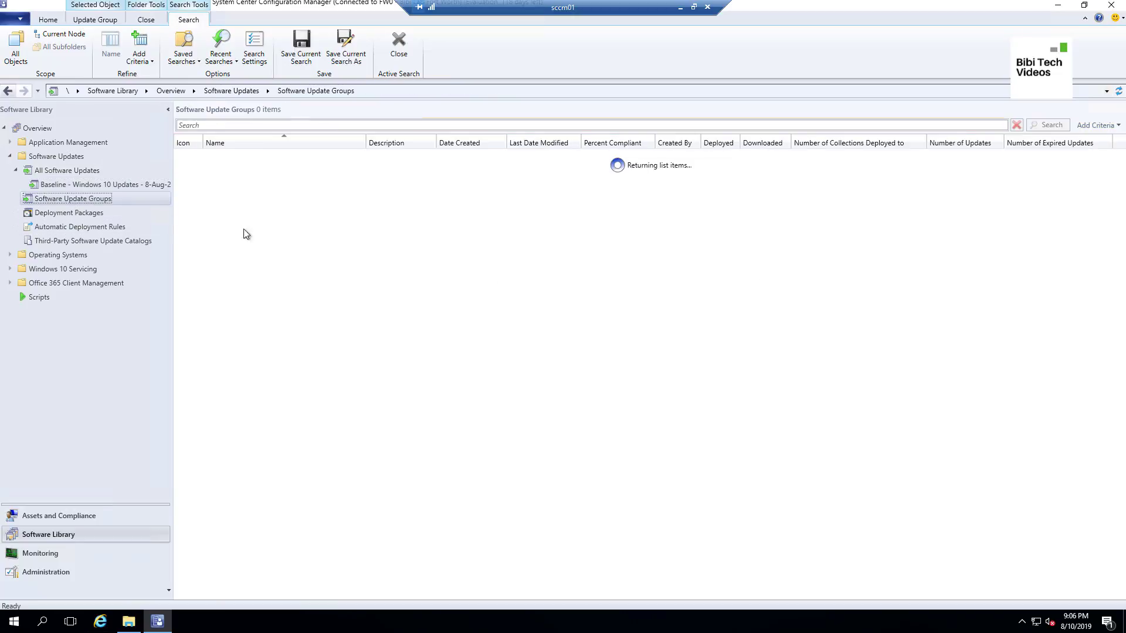
{"action": "left_click_drag", "start_coordinate": [373, 141], "coordinate": [422, 143]}
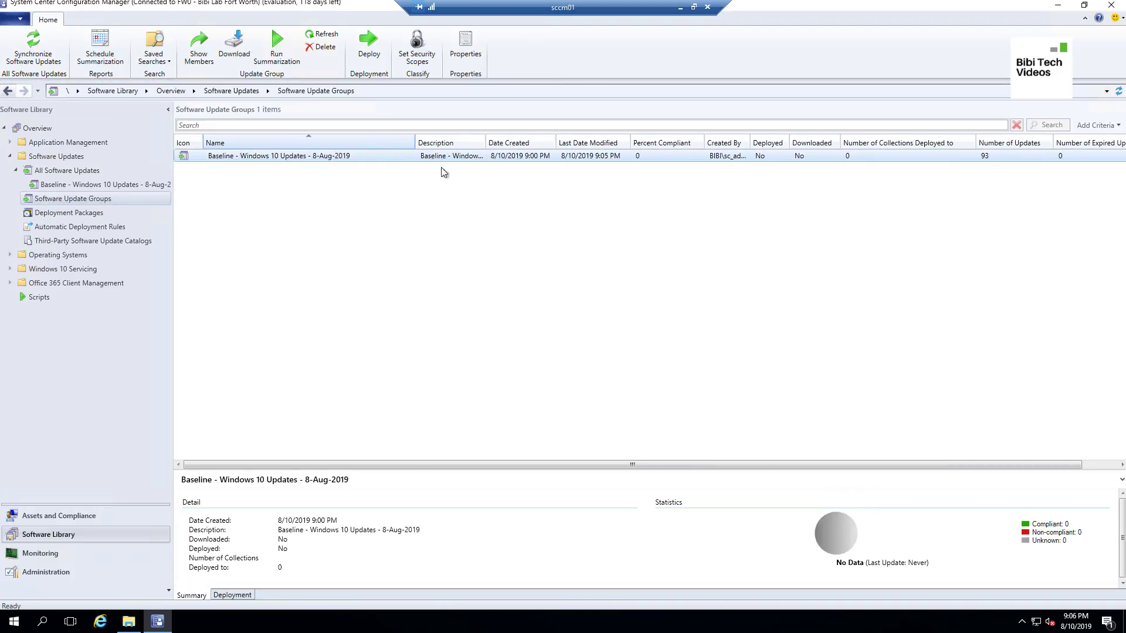
{"action": "double_click", "coordinate": [273, 156]}
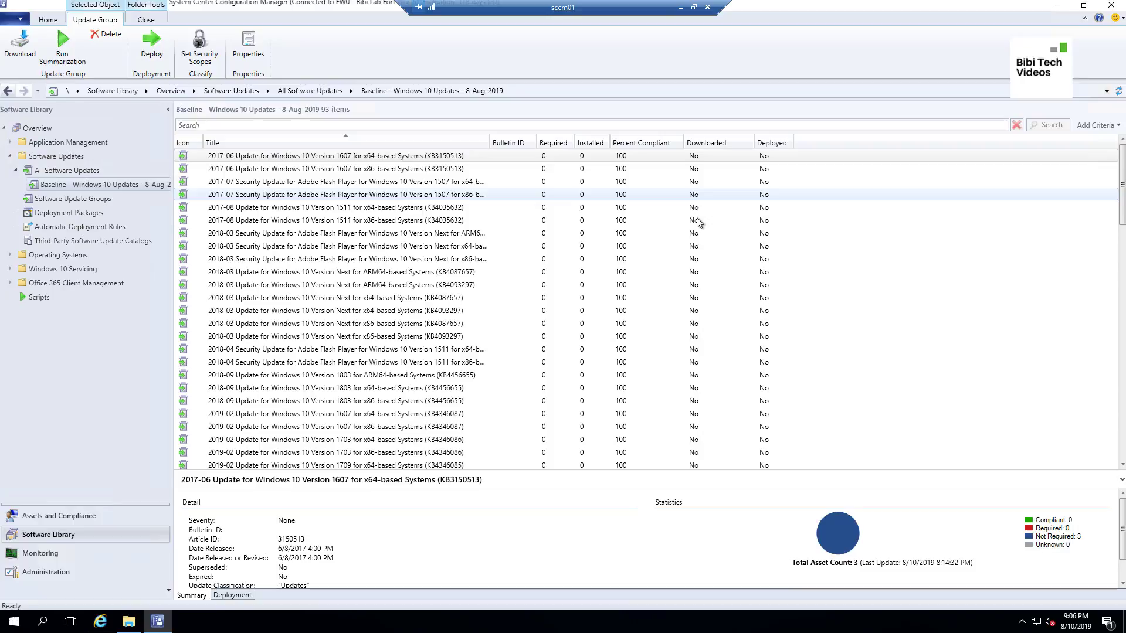
{"action": "scroll", "coordinate": [696, 281], "scroll_direction": "down", "scroll_amount": 12}
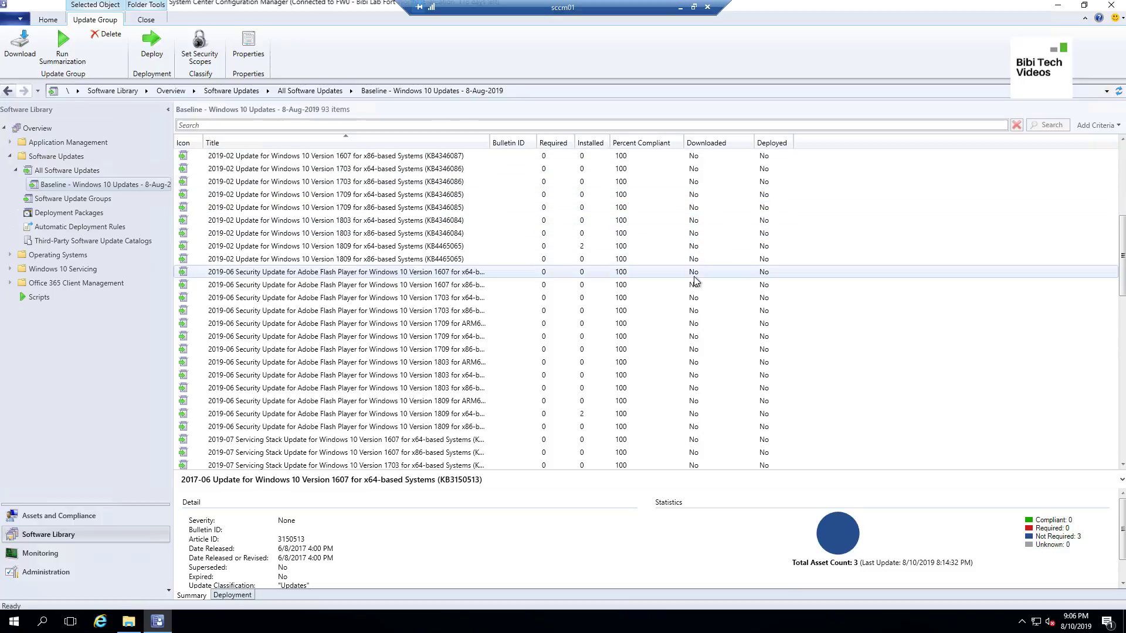
{"action": "scroll", "coordinate": [699, 299], "scroll_direction": "down", "scroll_amount": 5}
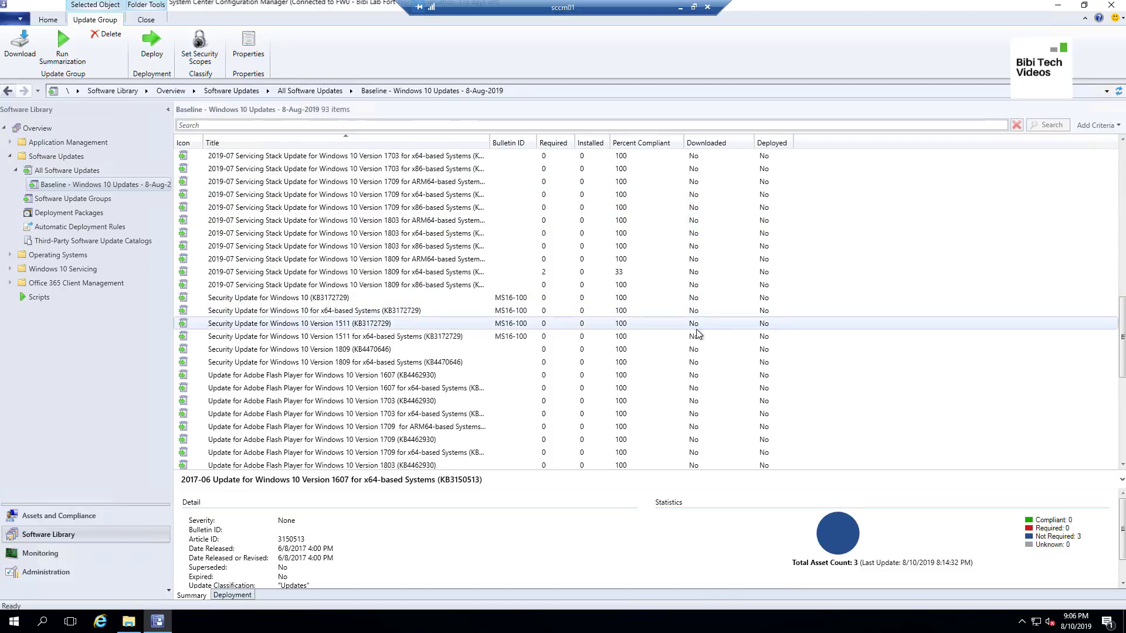
Switch to File Explorer and examine the contents of the WsusContent folder inside WSUS-Content on the Storage (S:) drive.
{"action": "left_click", "coordinate": [138, 623]}
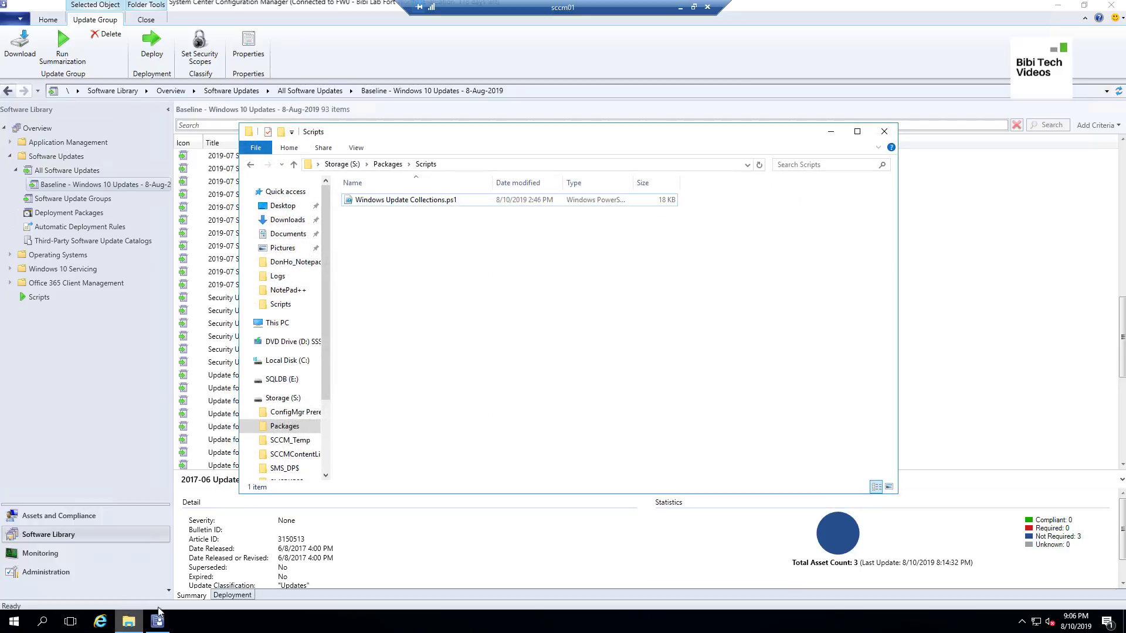
{"action": "left_click", "coordinate": [284, 400]}
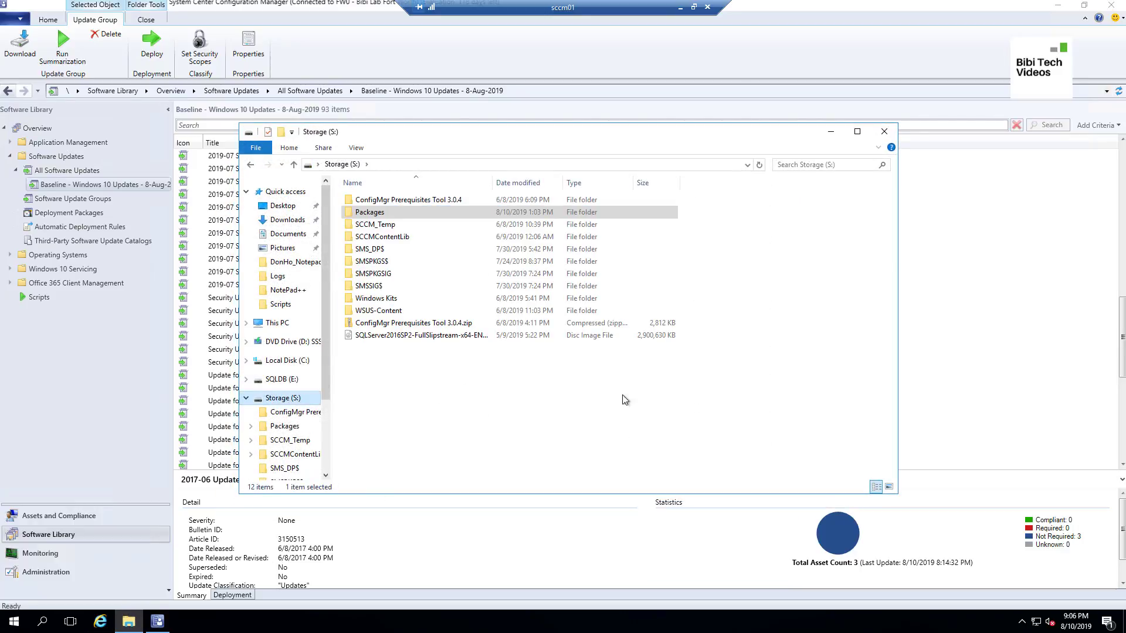
{"action": "double_click", "coordinate": [379, 312]}
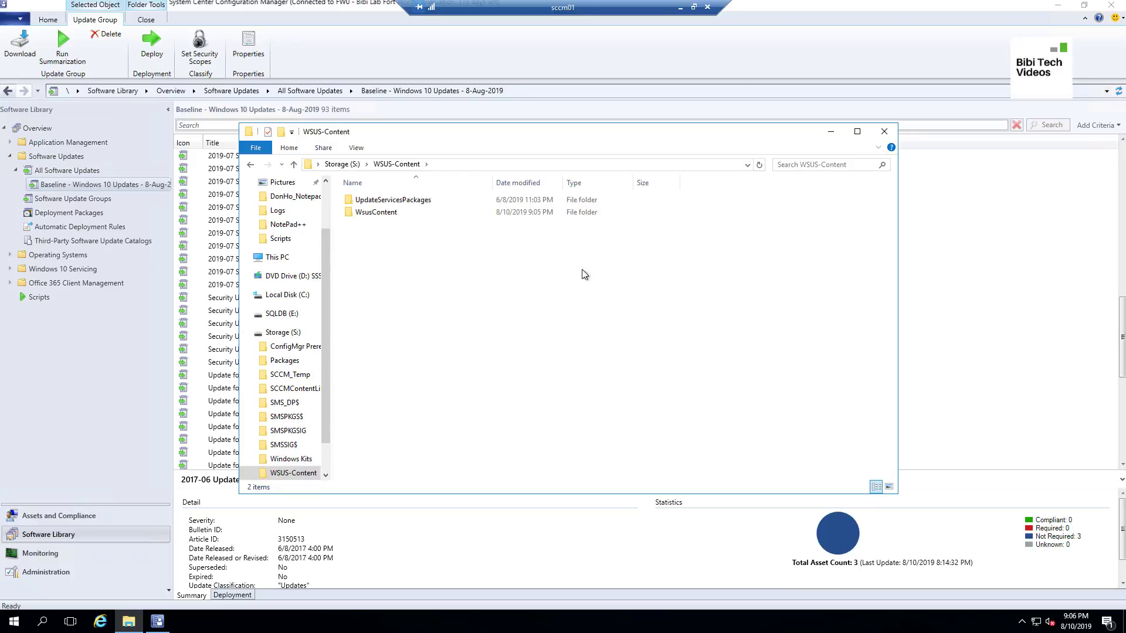
{"action": "double_click", "coordinate": [375, 212]}
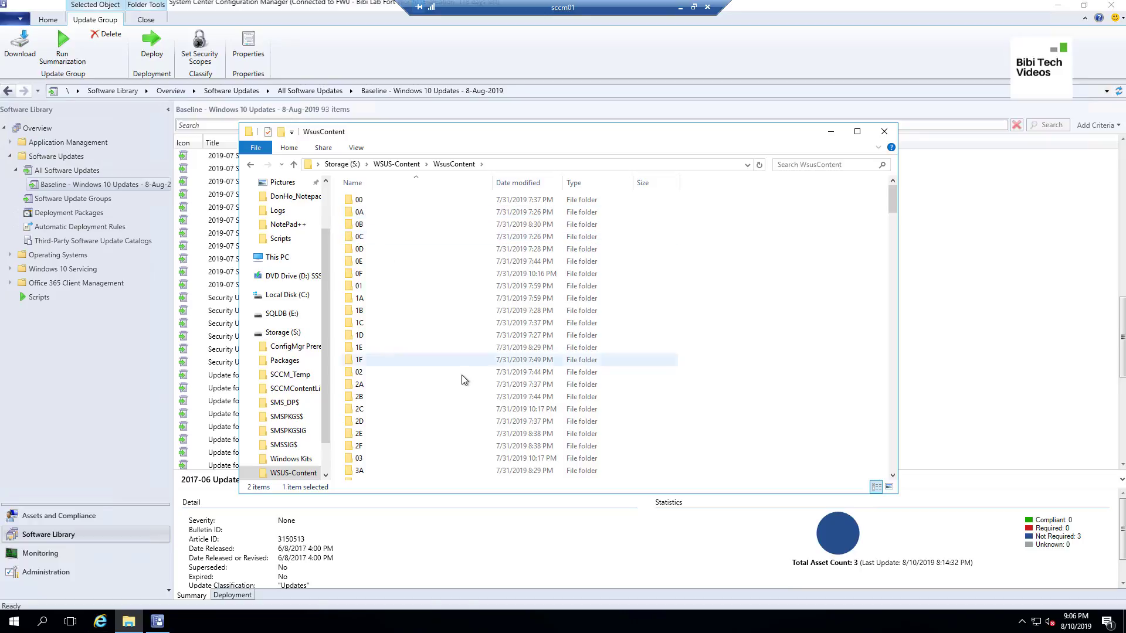
{"action": "scroll", "coordinate": [462, 380], "scroll_direction": "down", "scroll_amount": 15}
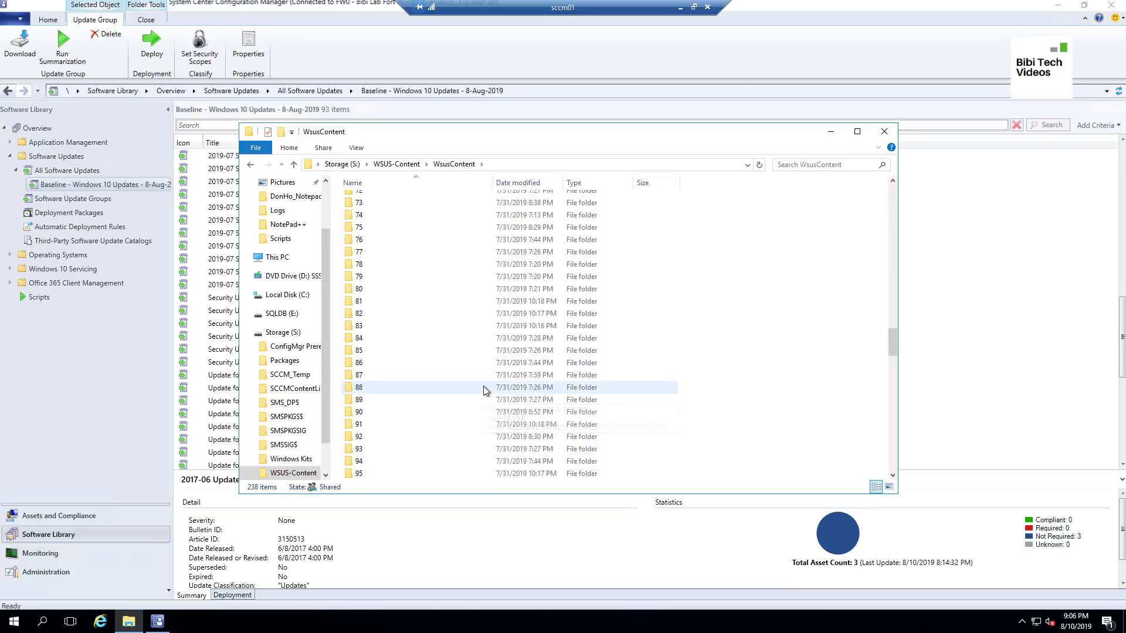
{"action": "scroll", "coordinate": [482, 384], "scroll_direction": "down", "scroll_amount": 18}
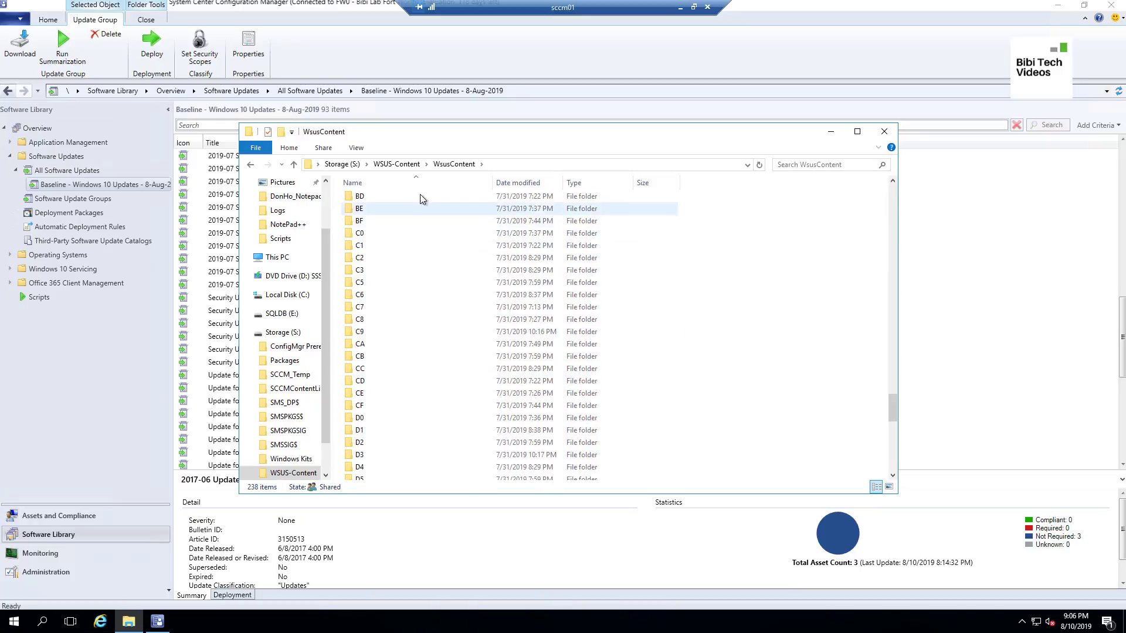
{"action": "left_click", "coordinate": [516, 165]}
{"action": "right_click", "coordinate": [516, 166]}
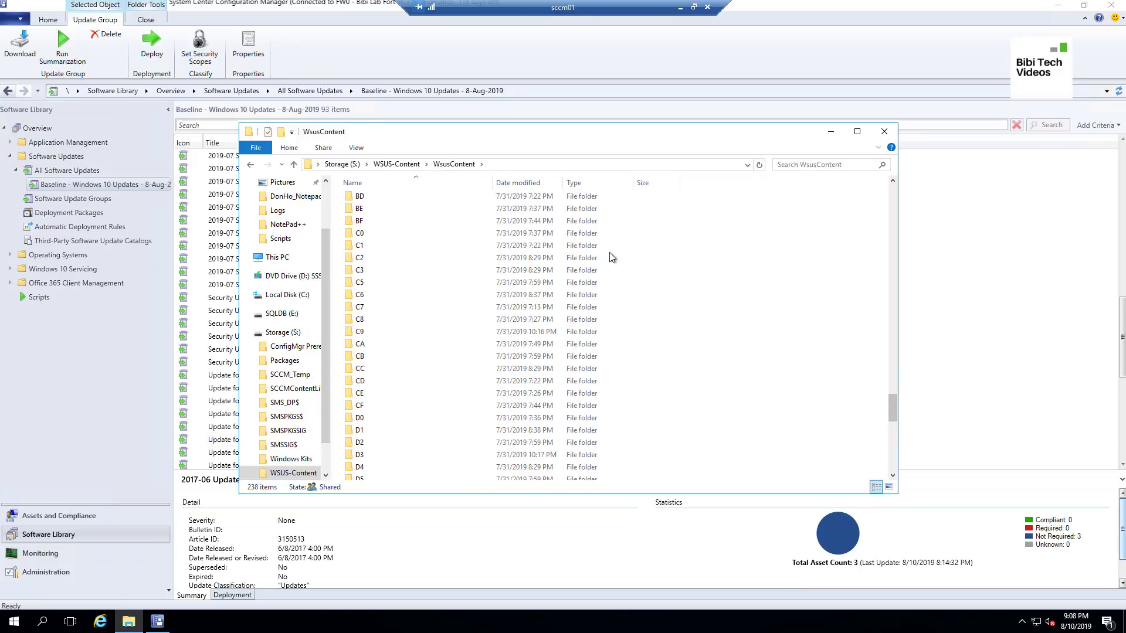
Create a folder named Baseline-Windows-10-Updates-10-Aug-2019 in S:\WSUS-Content and open it.
{"action": "left_click", "coordinate": [404, 165]}
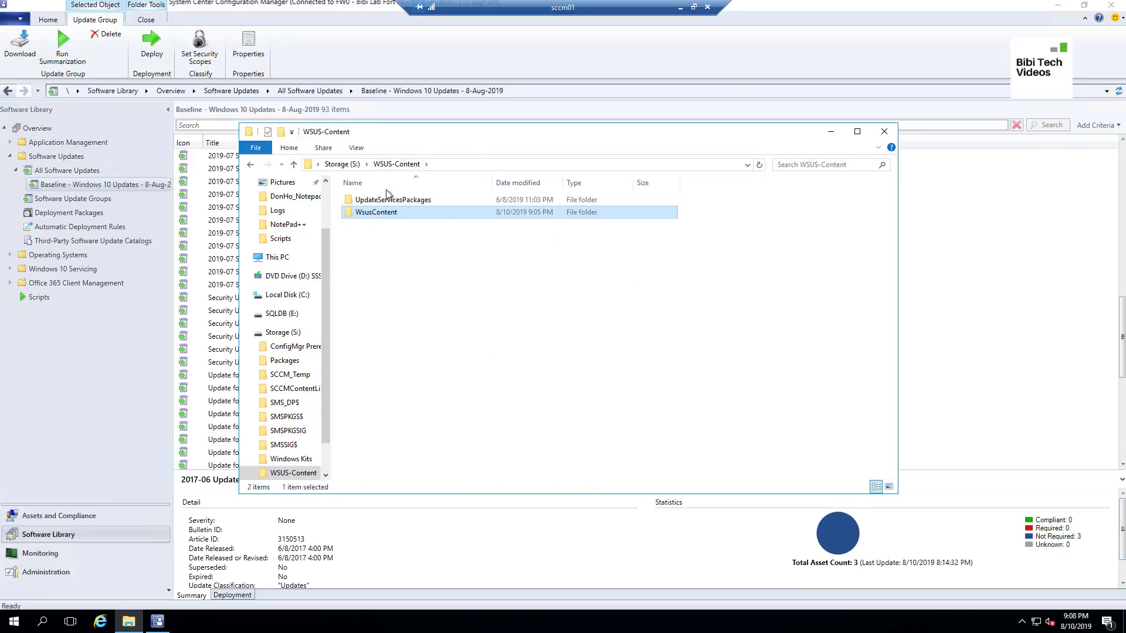
{"action": "right_click", "coordinate": [435, 285]}
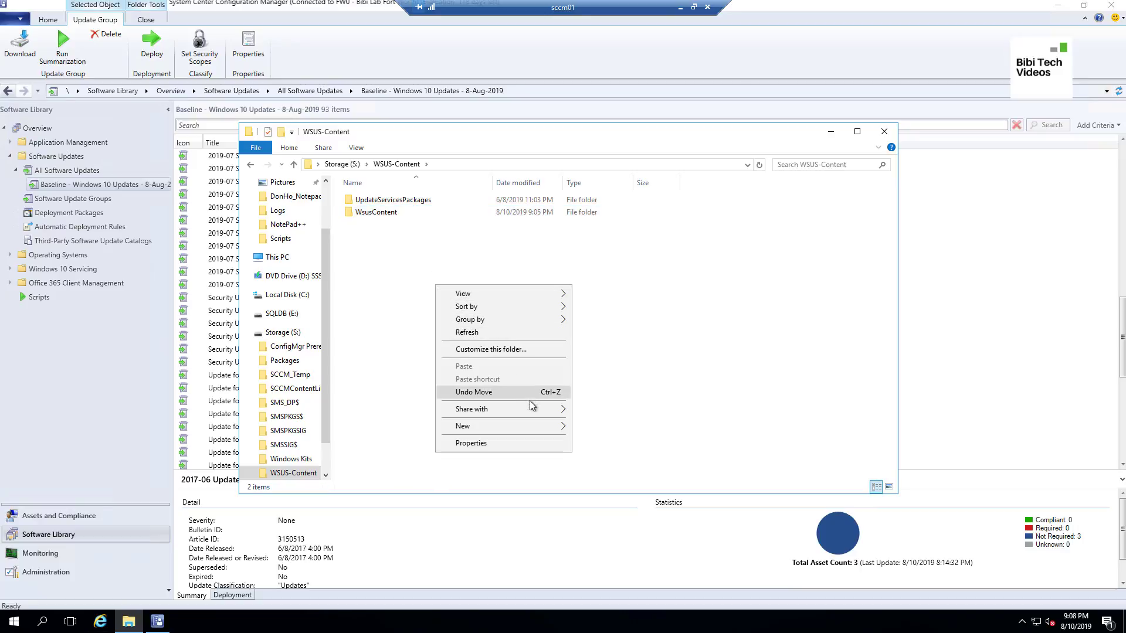
{"action": "mouse_move", "coordinate": [538, 426]}
{"action": "left_click", "coordinate": [610, 426]}
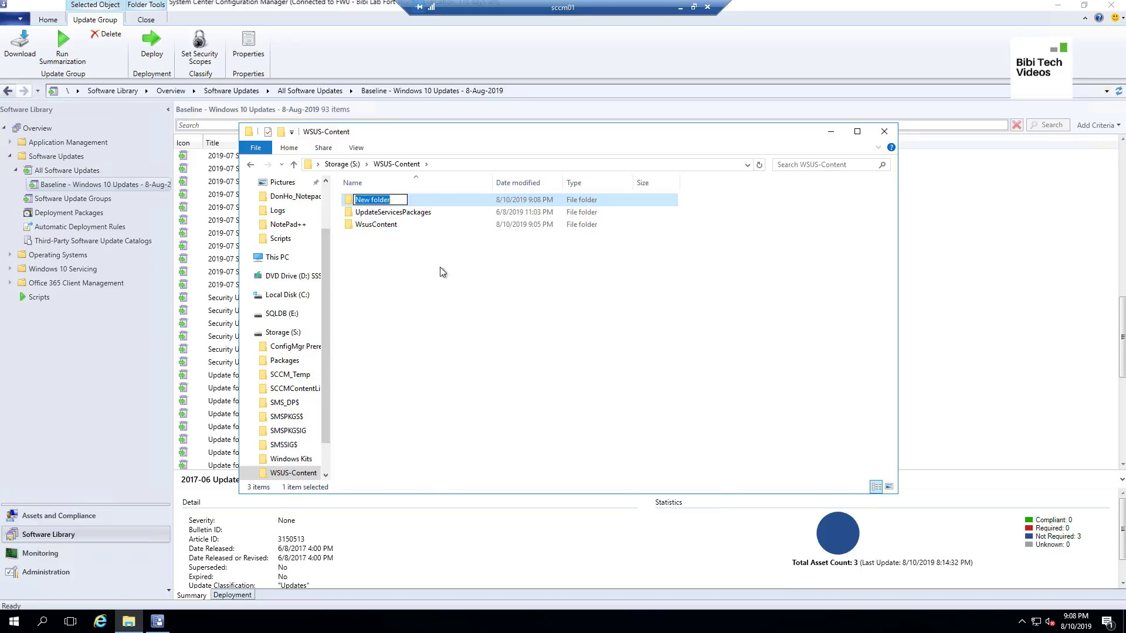
{"action": "right_click", "coordinate": [376, 202]}
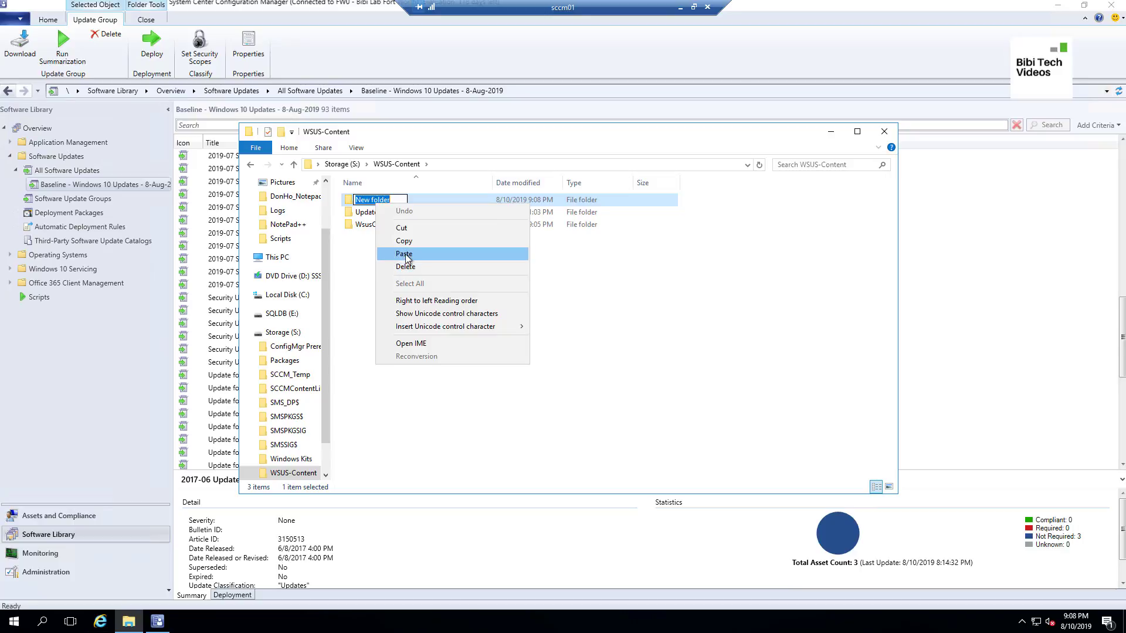
{"action": "left_click", "coordinate": [404, 253]}
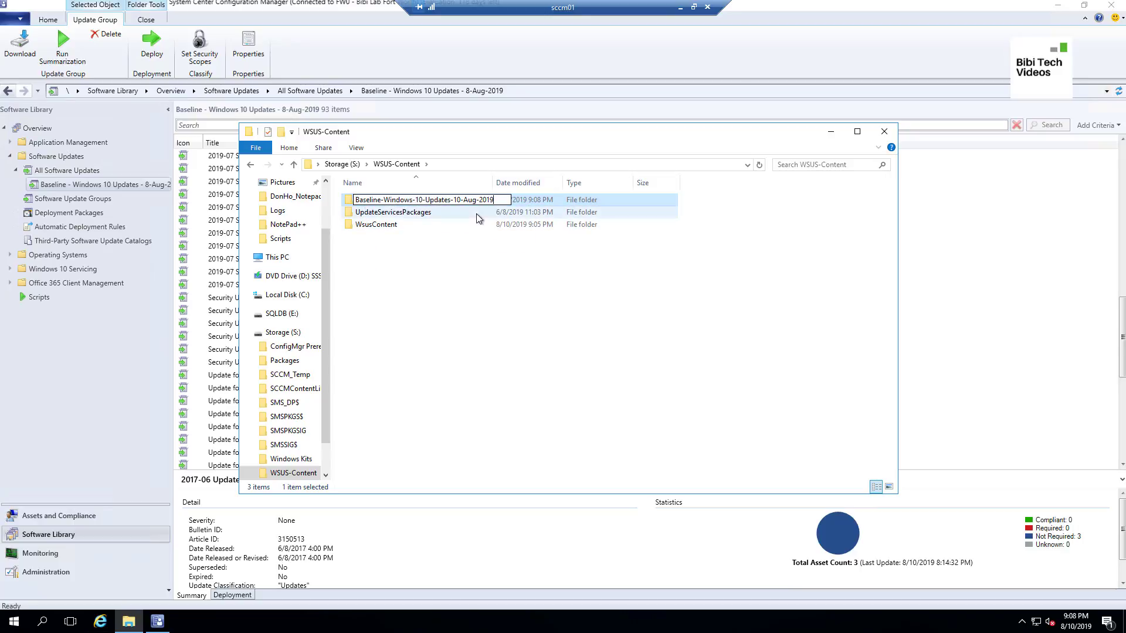
{"action": "left_click", "coordinate": [465, 300]}
{"action": "left_click", "coordinate": [454, 202]}
{"action": "double_click", "coordinate": [465, 202]}
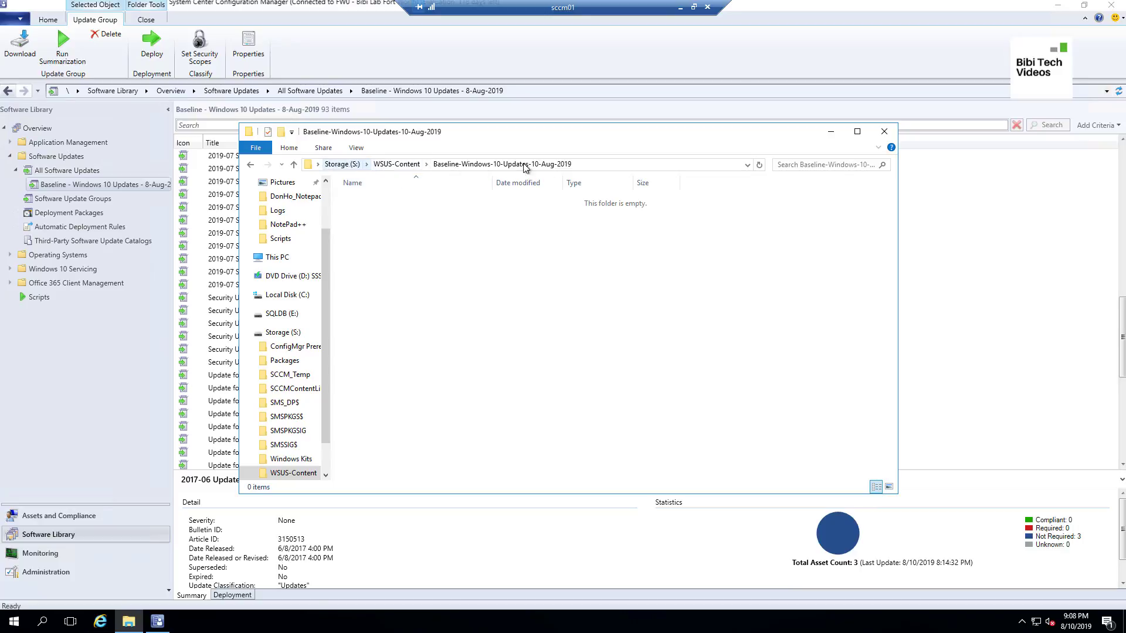
{"action": "left_click", "coordinate": [593, 168]}
{"action": "left_click", "coordinate": [601, 164]}
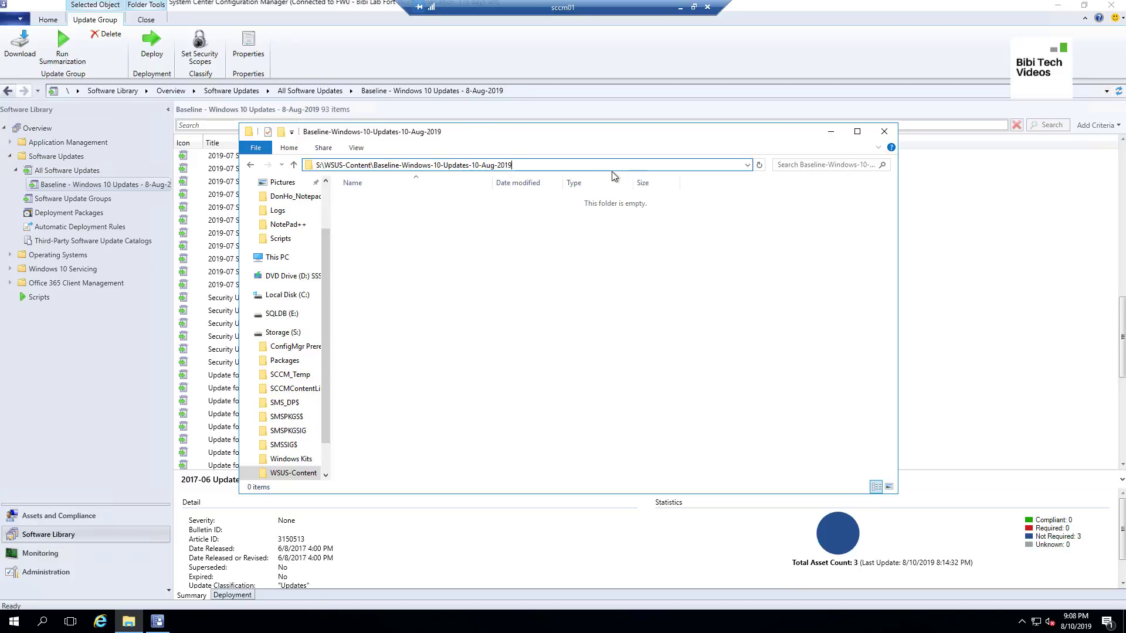
{"action": "key", "text": "Left"}
{"action": "key", "text": "Left"}
{"action": "key", "text": "Left"}
{"action": "key", "text": "Left"}
{"action": "key", "text": "Left"}
{"action": "key", "text": "Left"}
{"action": "key", "text": "Left"}
{"action": "key", "text": "Left"}
{"action": "key", "text": "Left"}
{"action": "key", "text": "Left"}
{"action": "key", "text": "Left"}
{"action": "key", "text": "Left"}
{"action": "key", "text": "Left"}
{"action": "key", "text": "Left"}
{"action": "key", "text": "Left"}
{"action": "key", "text": "Left"}
{"action": "key", "text": "Left"}
{"action": "key", "text": "Left"}
{"action": "left_click", "coordinate": [549, 237]}
{"action": "left_click", "coordinate": [605, 166]}
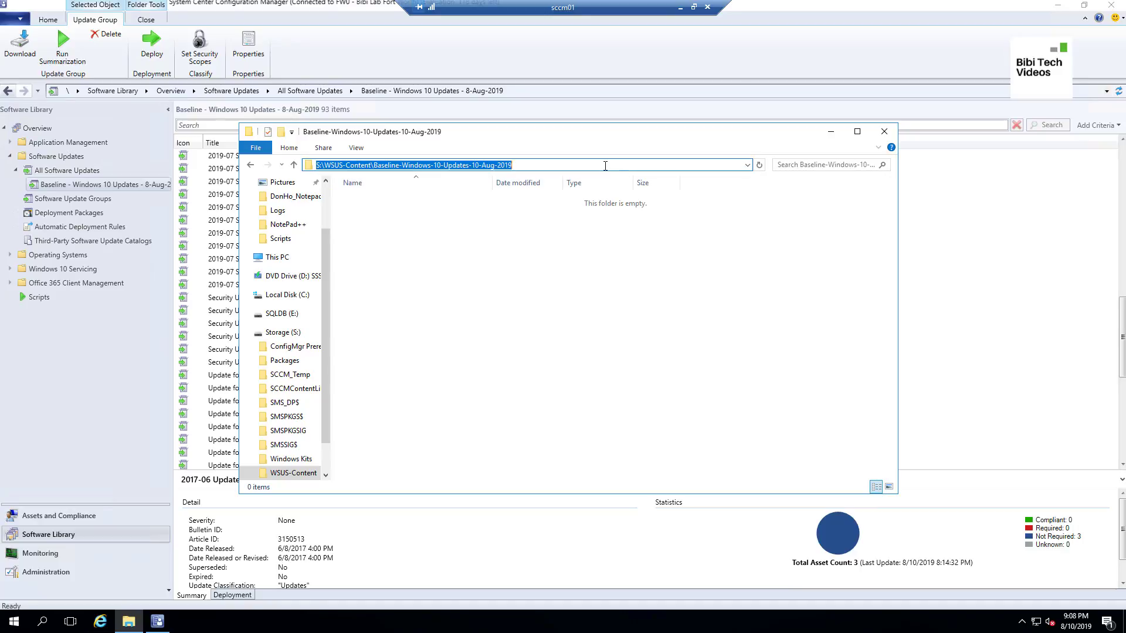
Open the Baseline-Windows-10-Updates-10-Aug-2019 folder through the \\sccm01\S$ network share and copy its full network path.
{"action": "left_click", "coordinate": [747, 165]}
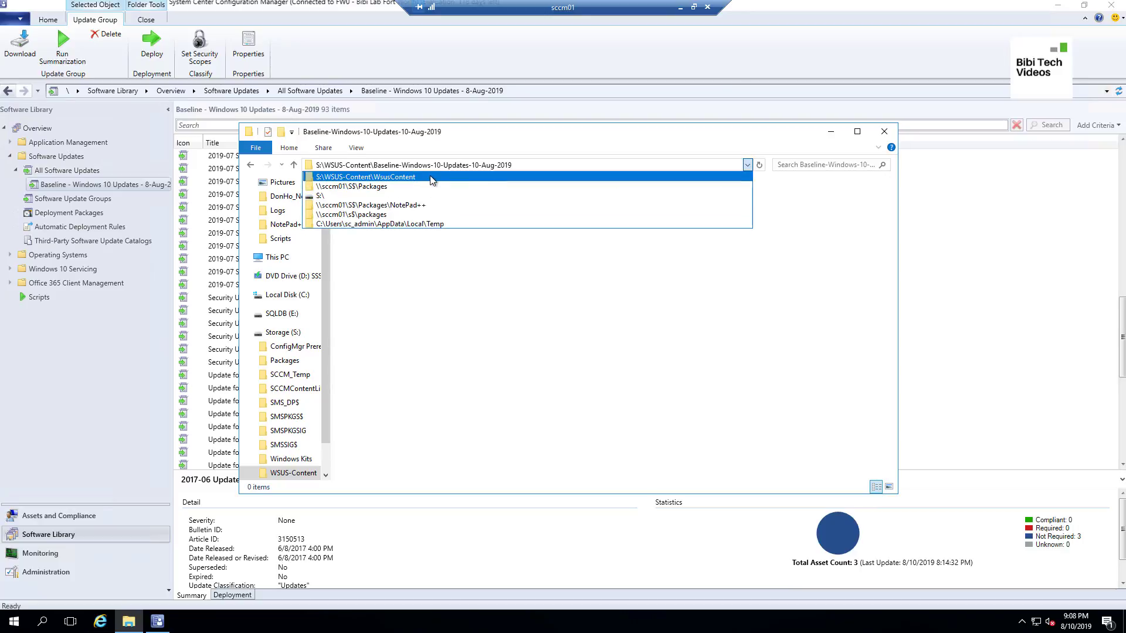
{"action": "left_click", "coordinate": [435, 186]}
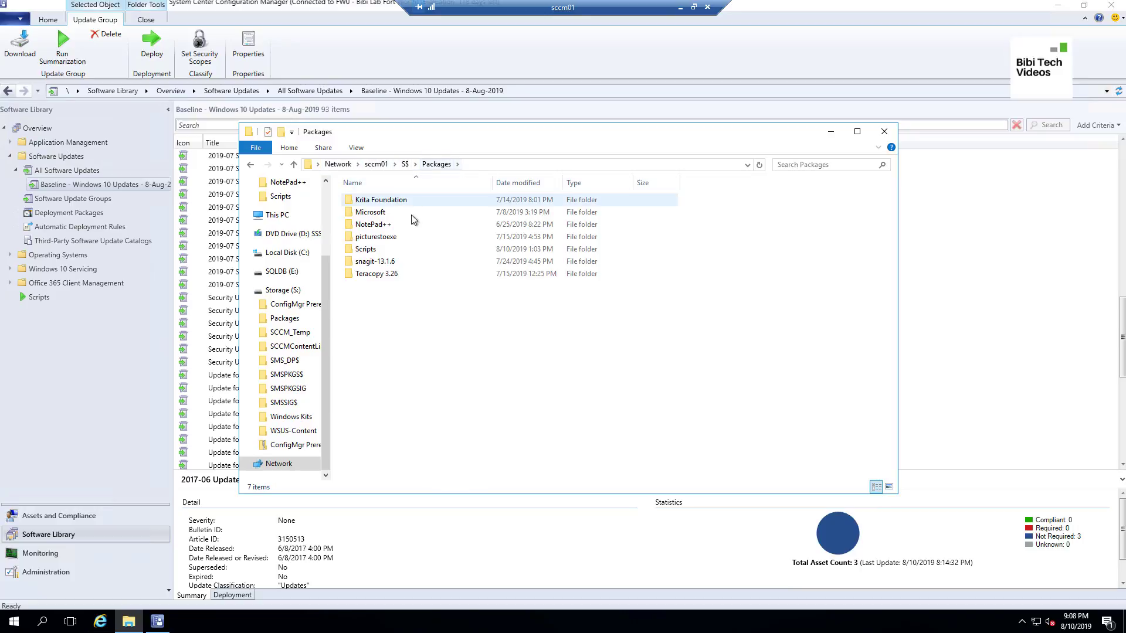
{"action": "left_click", "coordinate": [405, 165]}
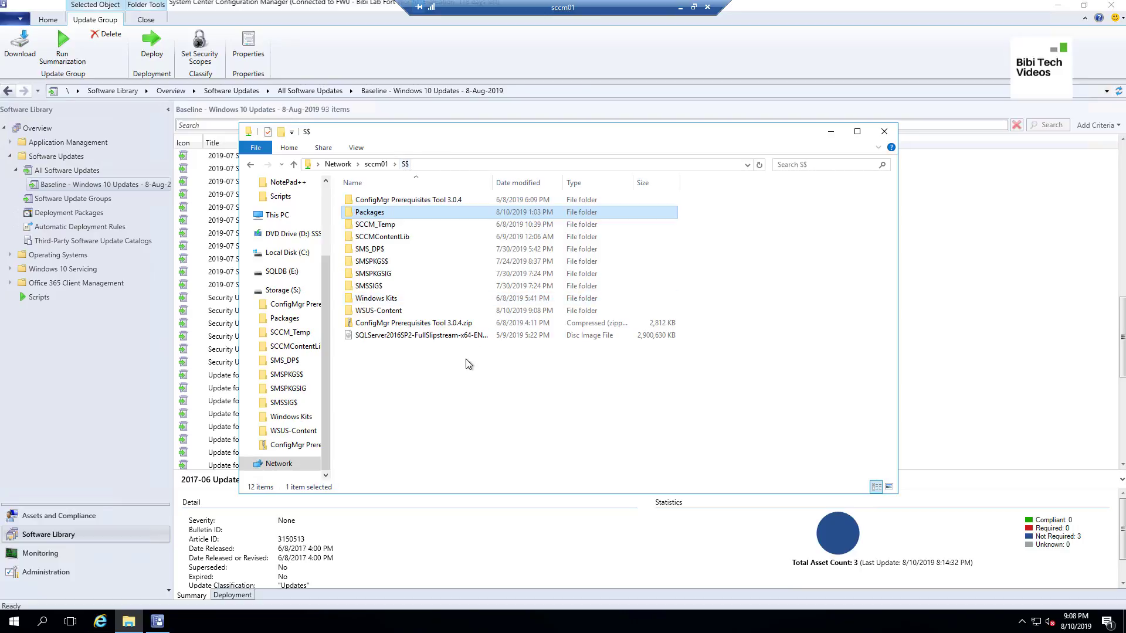
{"action": "left_click", "coordinate": [401, 312]}
{"action": "double_click", "coordinate": [401, 312]}
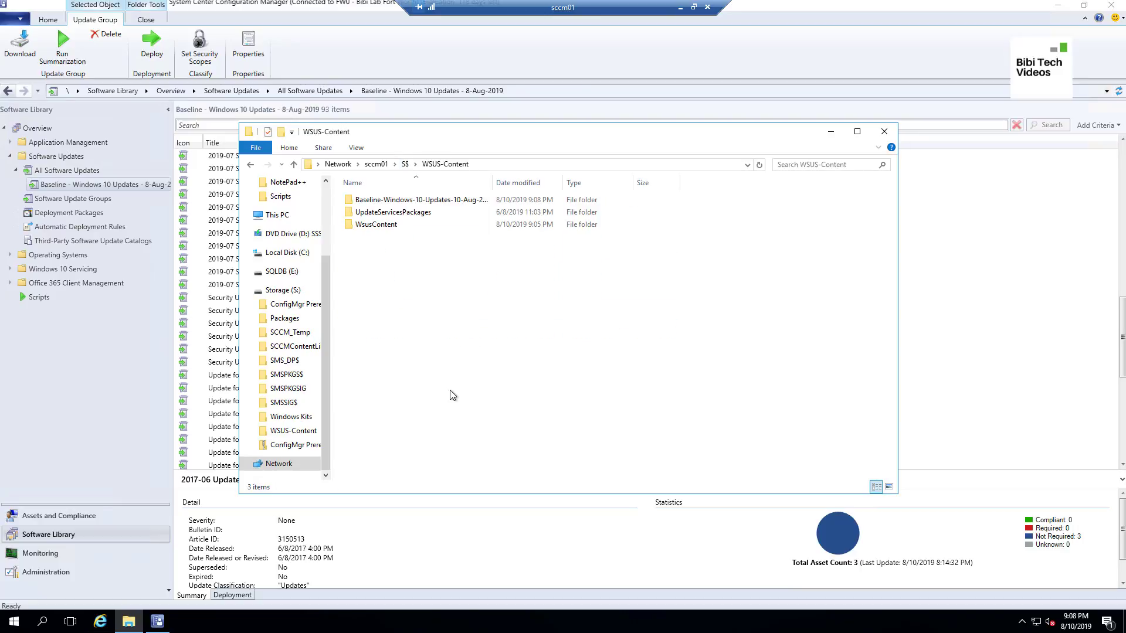
{"action": "double_click", "coordinate": [446, 199]}
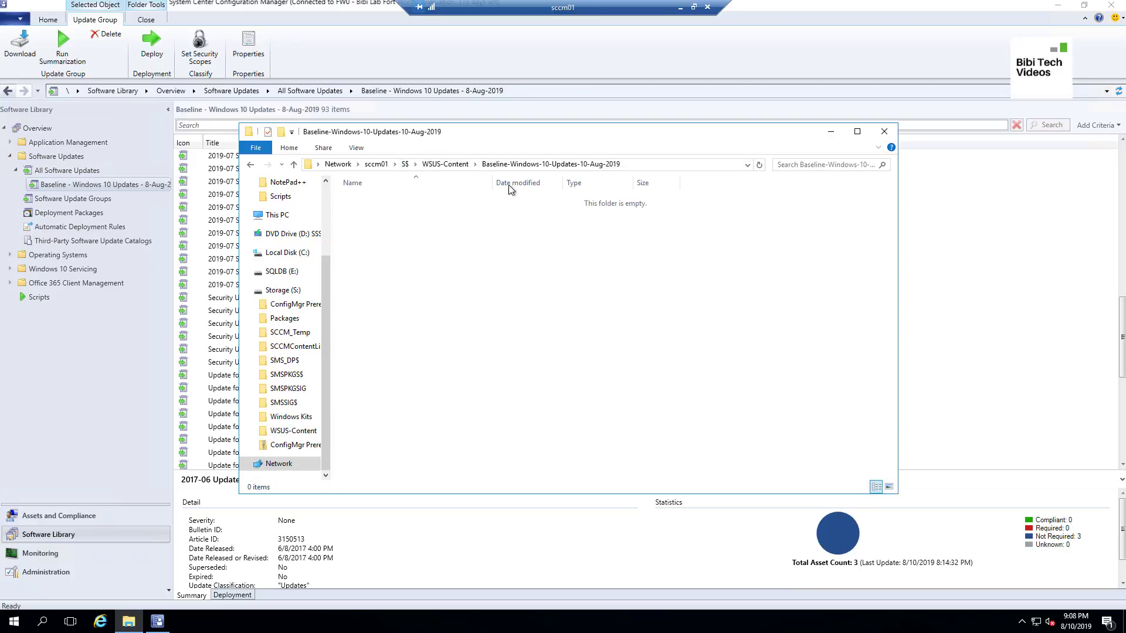
{"action": "left_click", "coordinate": [666, 166]}
{"action": "key", "text": "ctrl+c"}
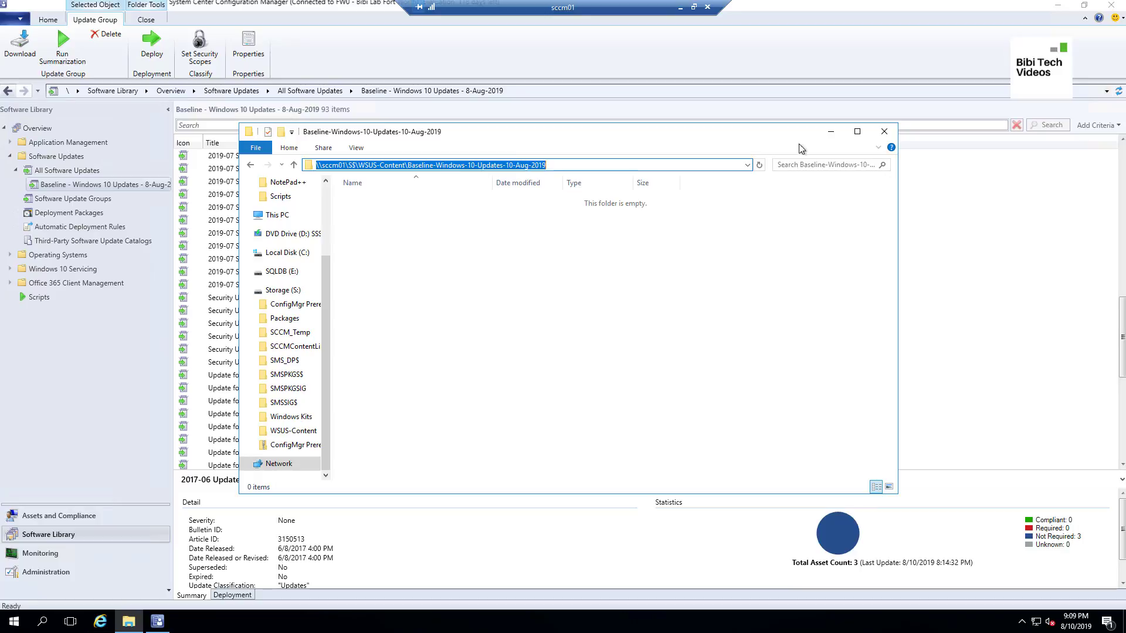
Switch back to Configuration Manager and start the software update download for the Baseline - Windows 10 Updates - 8-Aug-2019 group.
{"action": "left_click", "coordinate": [830, 137]}
{"action": "left_click", "coordinate": [72, 199]}
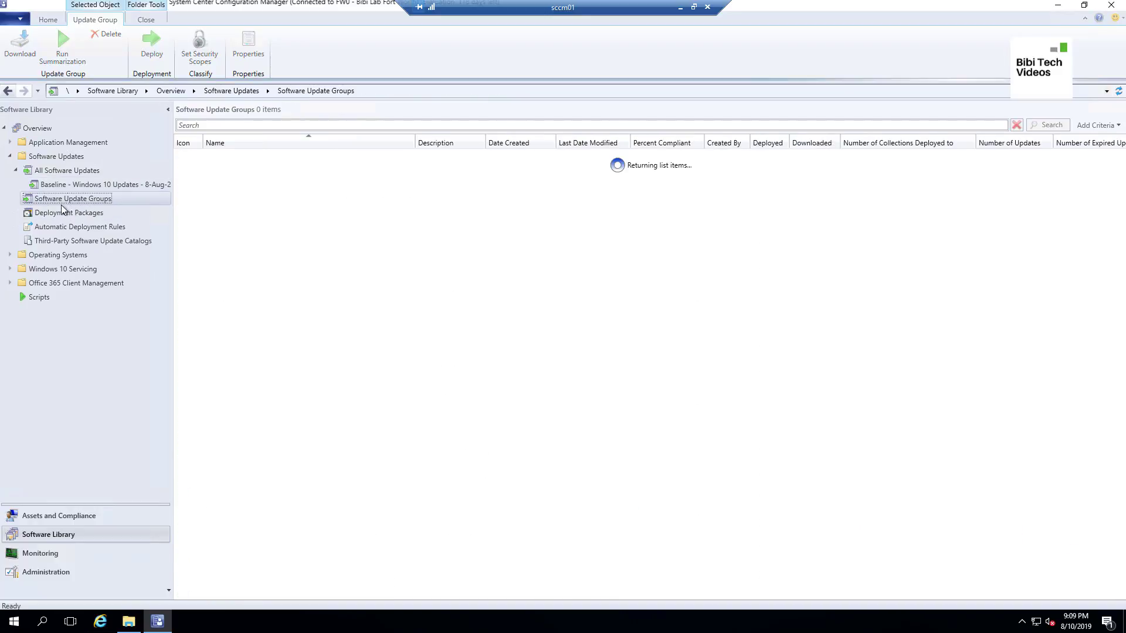
{"action": "left_click", "coordinate": [302, 158]}
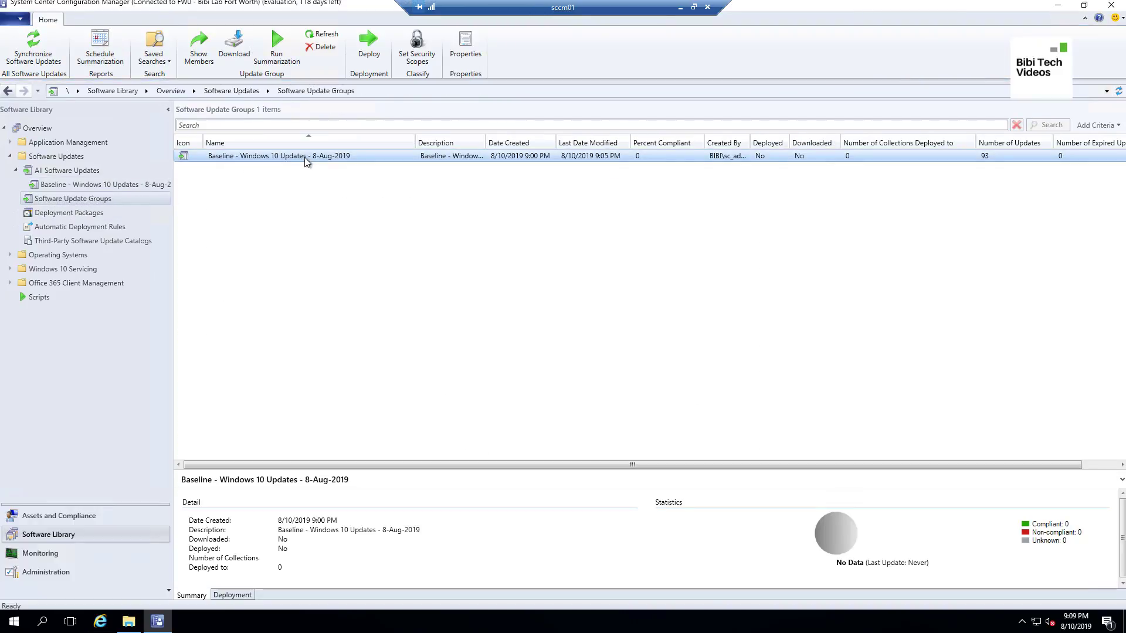
{"action": "right_click", "coordinate": [305, 158]}
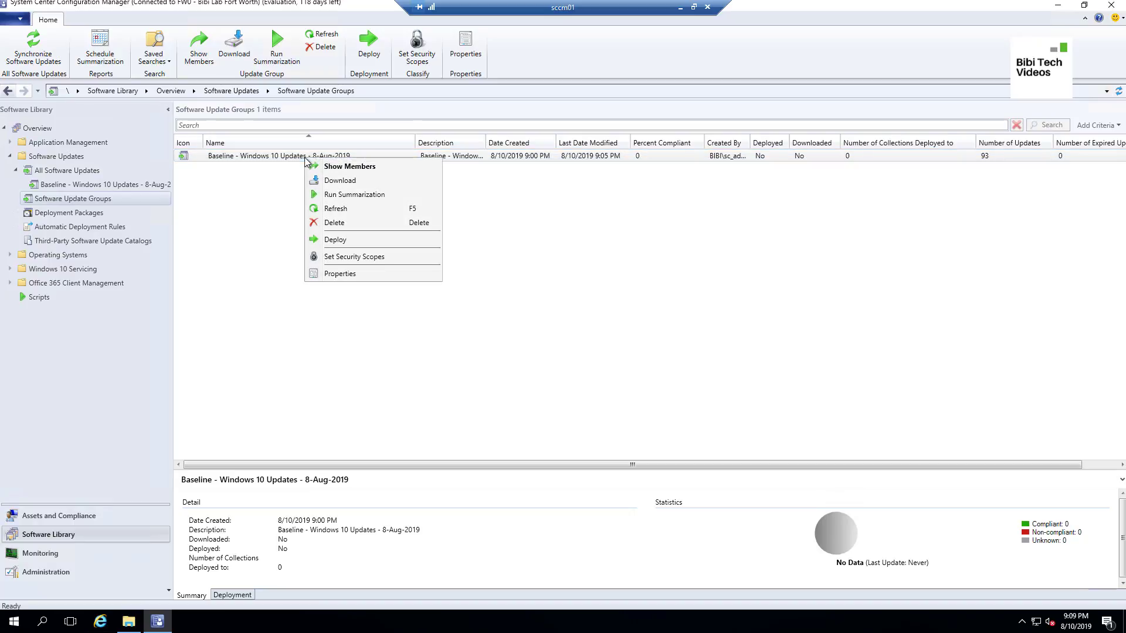
{"action": "left_click", "coordinate": [252, 156]}
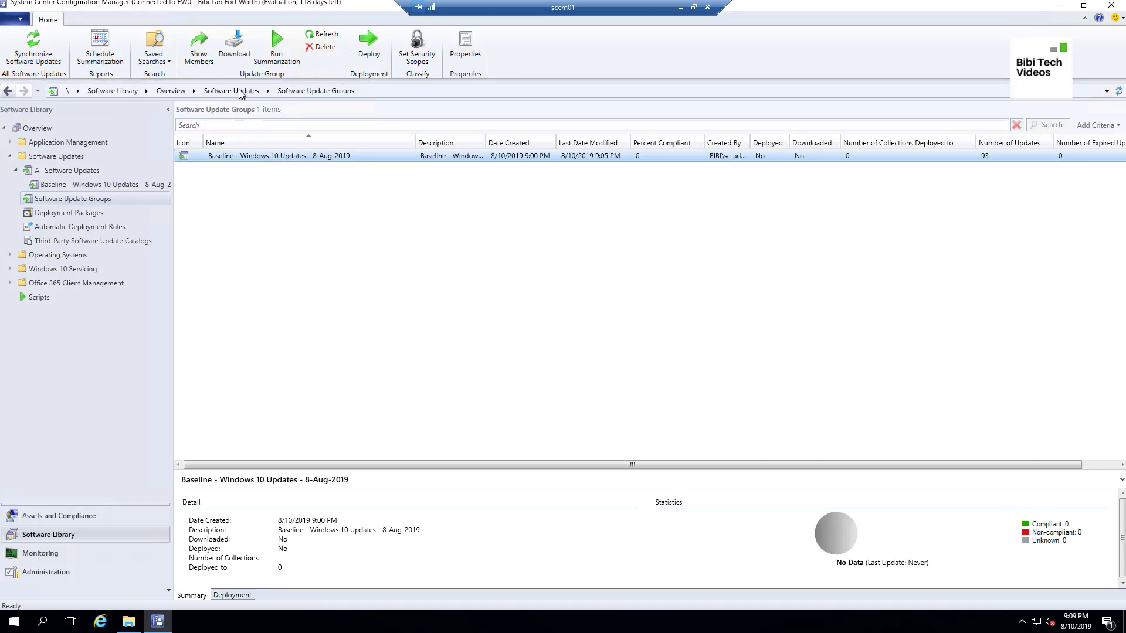
{"action": "left_click", "coordinate": [234, 47]}
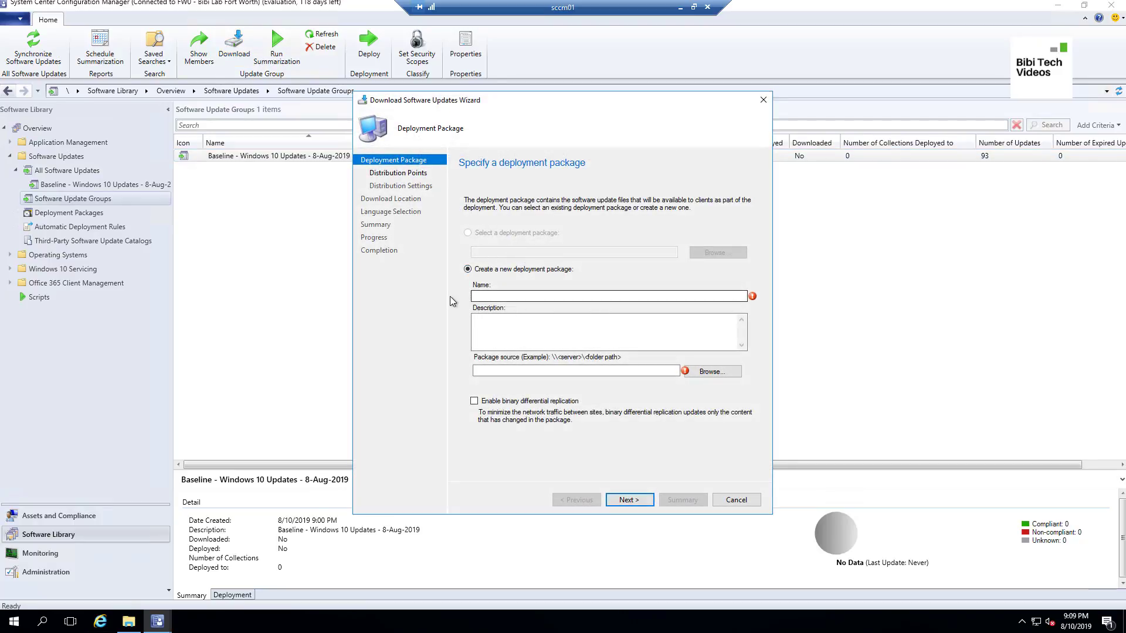
Paste the copied path as the new deployment package's name and trim it to Baseline-Windows-10-Updates-10-Aug-2019.
{"action": "left_click", "coordinate": [503, 293]}
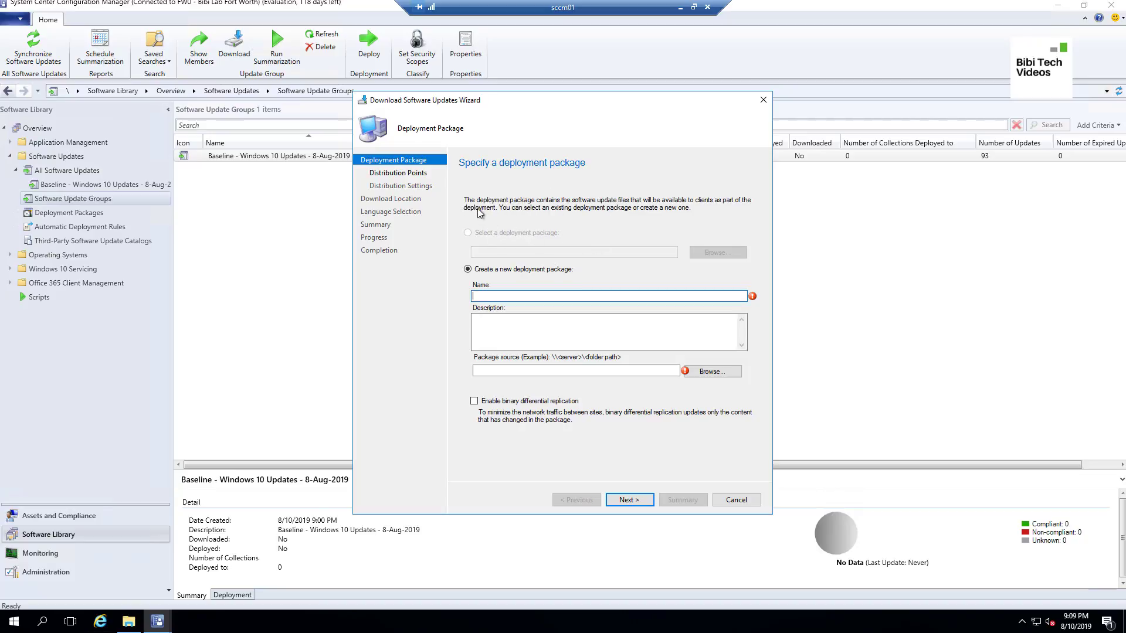
{"action": "right_click", "coordinate": [489, 297]}
{"action": "left_click", "coordinate": [516, 346]}
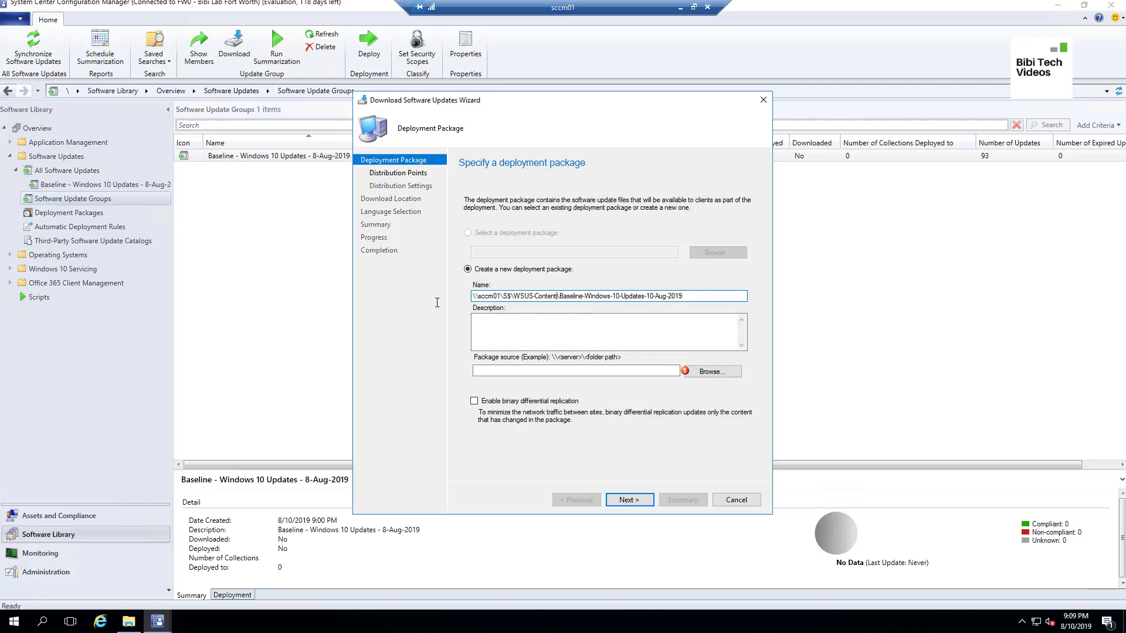
{"action": "left_click_drag", "start_coordinate": [557, 296], "coordinate": [435, 303]}
{"action": "key", "text": "Delete"}
{"action": "key", "text": "Delete"}
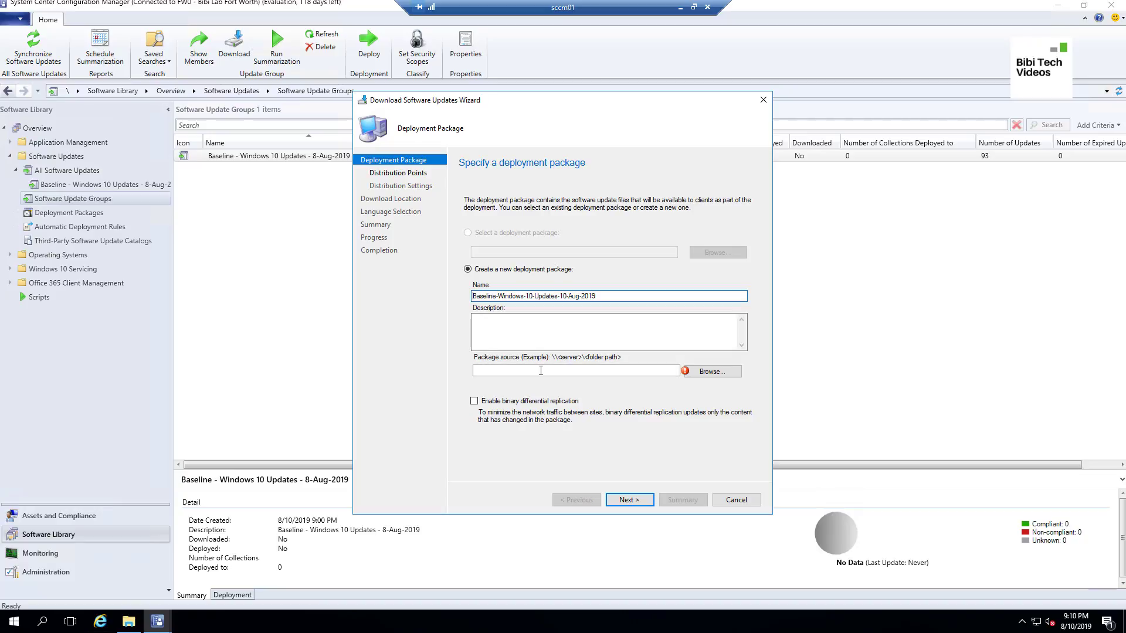
Paste the copied path \\sccm01\S$\WSUS-Content\Baseline-Windows-10-Updates-10-Aug-2019 as the package source and continue to the distribution points.
{"action": "right_click", "coordinate": [560, 374]}
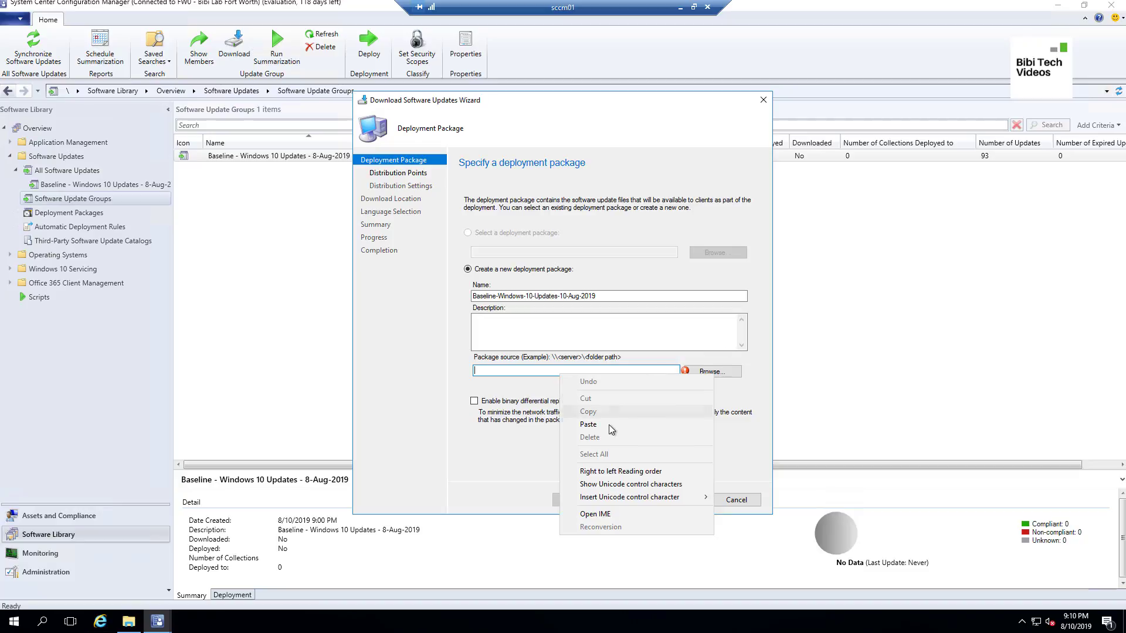
{"action": "left_click", "coordinate": [589, 423]}
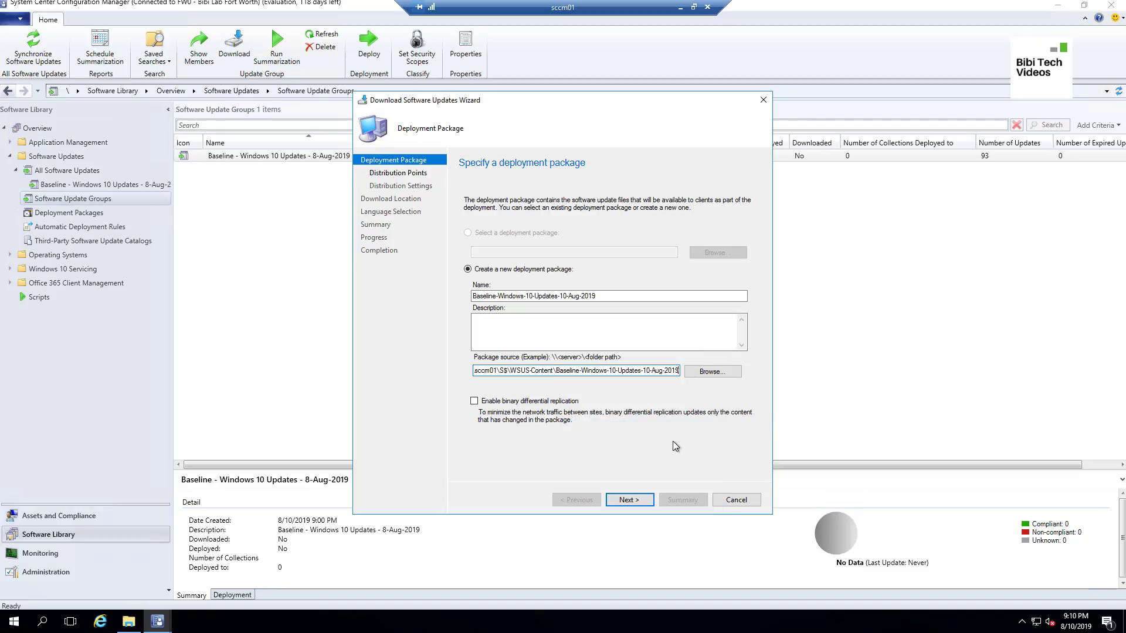
{"action": "left_click_drag", "start_coordinate": [651, 372], "coordinate": [395, 368]}
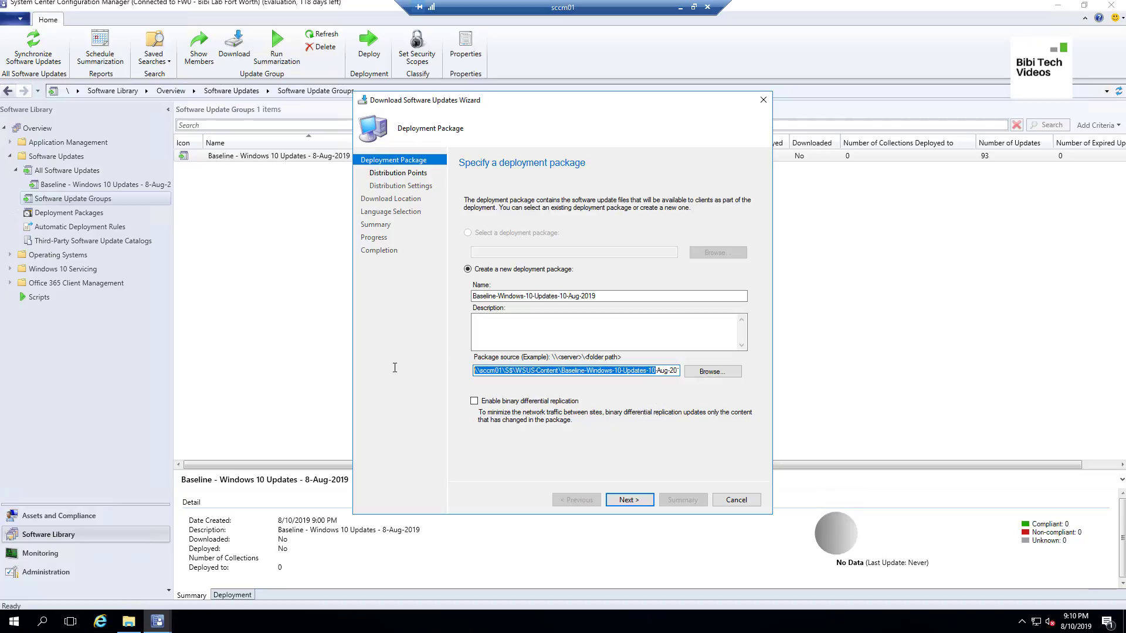
{"action": "left_click", "coordinate": [629, 500]}
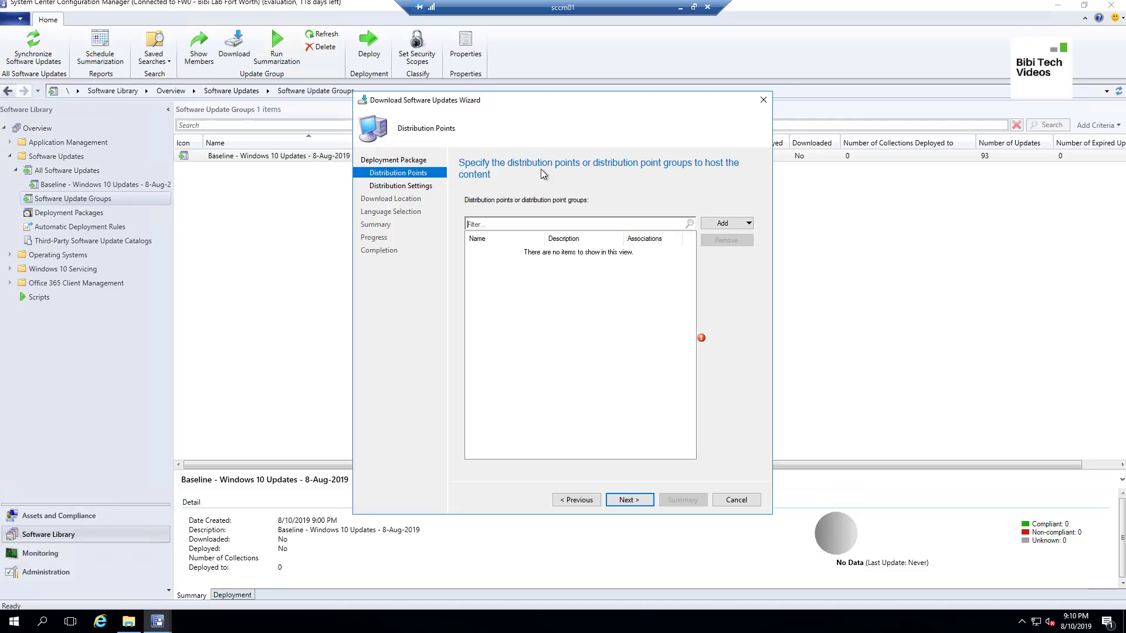
Open the selection of available distribution points for hosting the package content and move its window aside.
{"action": "left_click", "coordinate": [748, 223]}
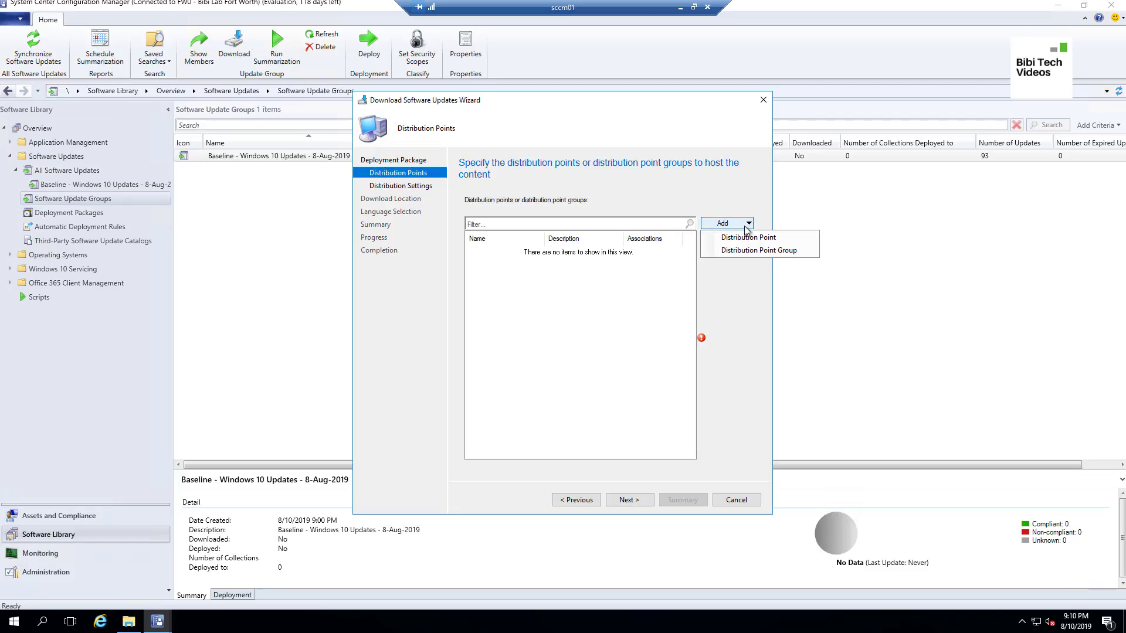
{"action": "left_click", "coordinate": [749, 238]}
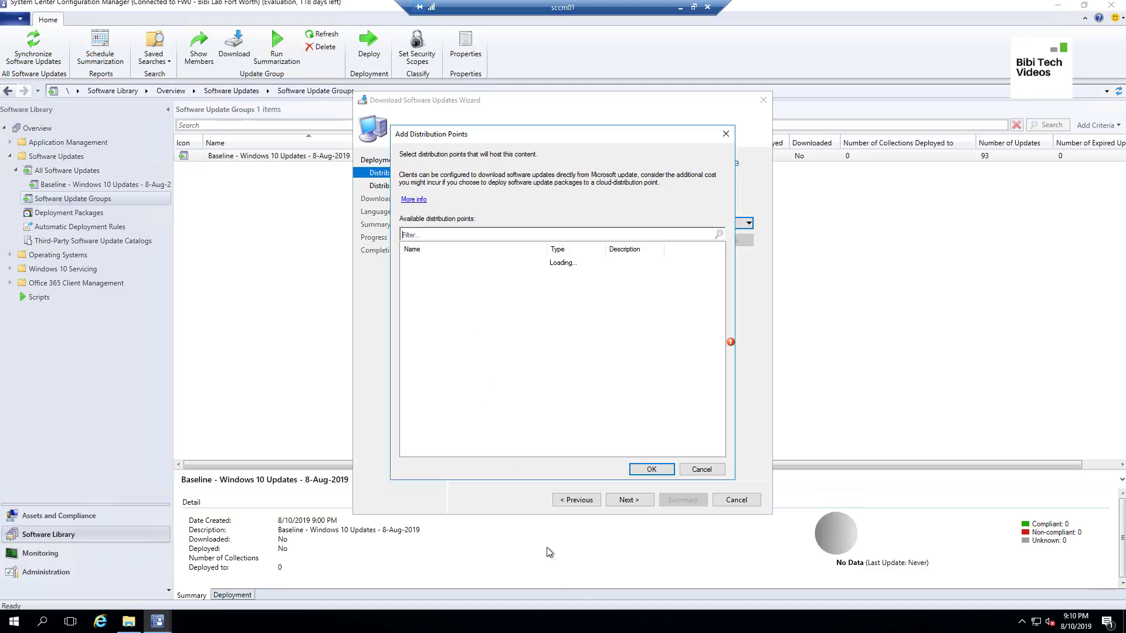
{"action": "left_click_drag", "start_coordinate": [554, 134], "coordinate": [304, 152]}
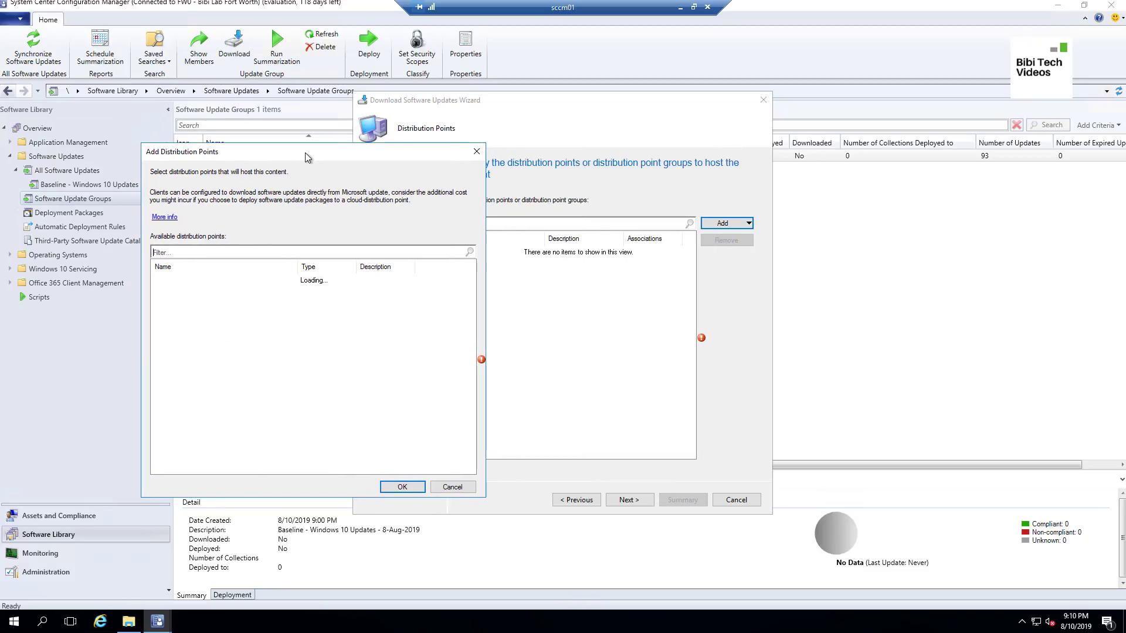
Check the server's CPU and memory load in Task Manager and close it.
{"action": "right_click", "coordinate": [417, 630]}
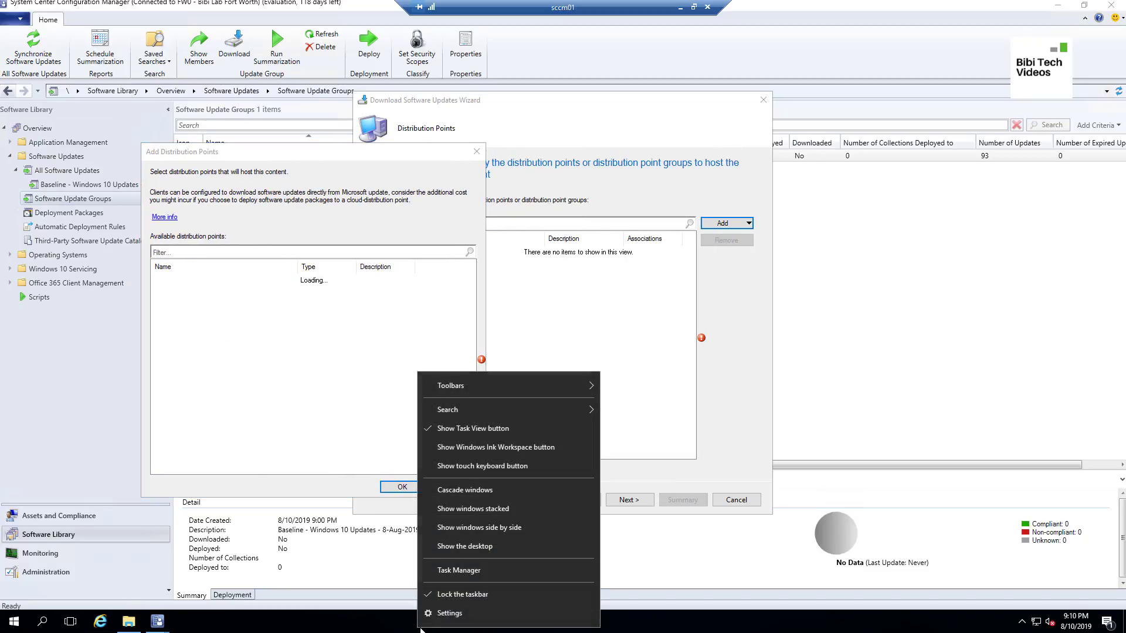
{"action": "left_click", "coordinate": [437, 572]}
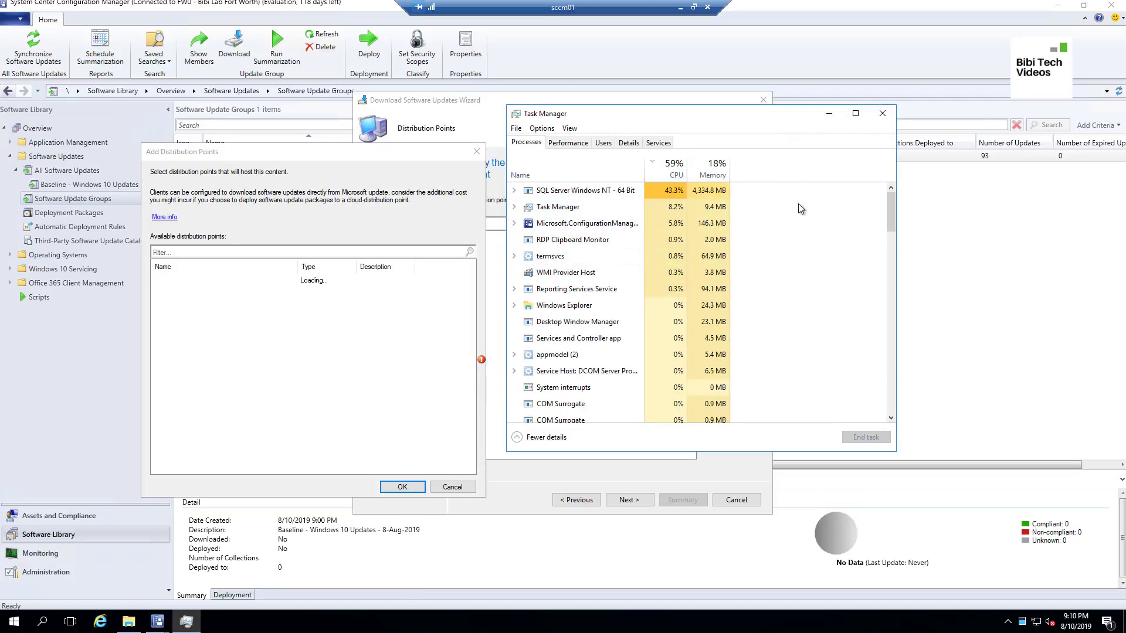
{"action": "left_click", "coordinate": [829, 117]}
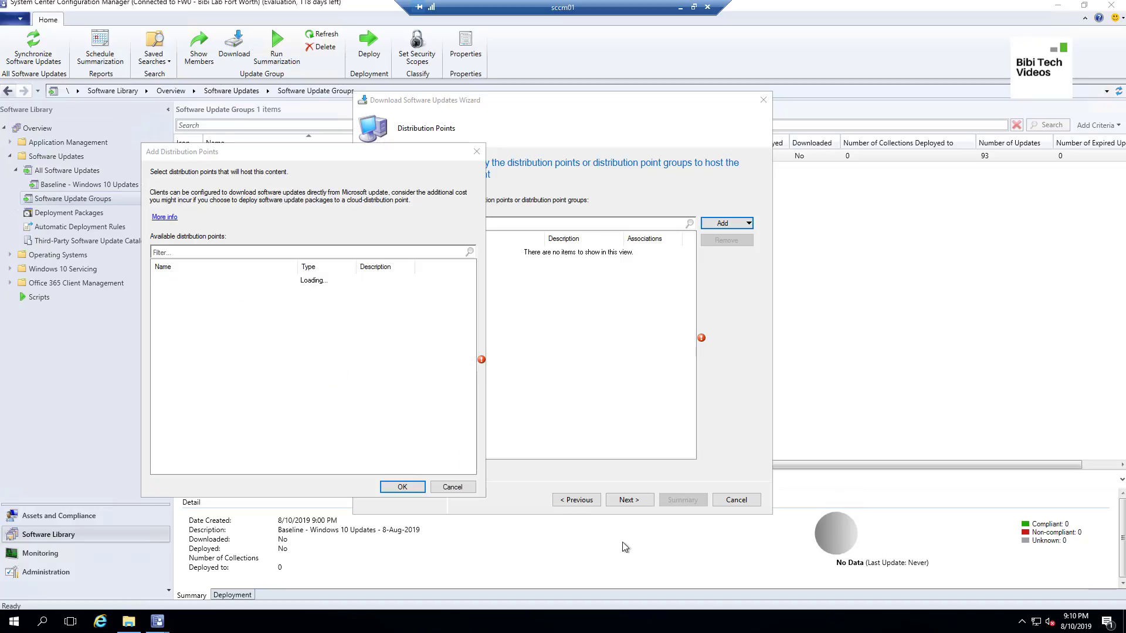
{"action": "right_click", "coordinate": [730, 621]}
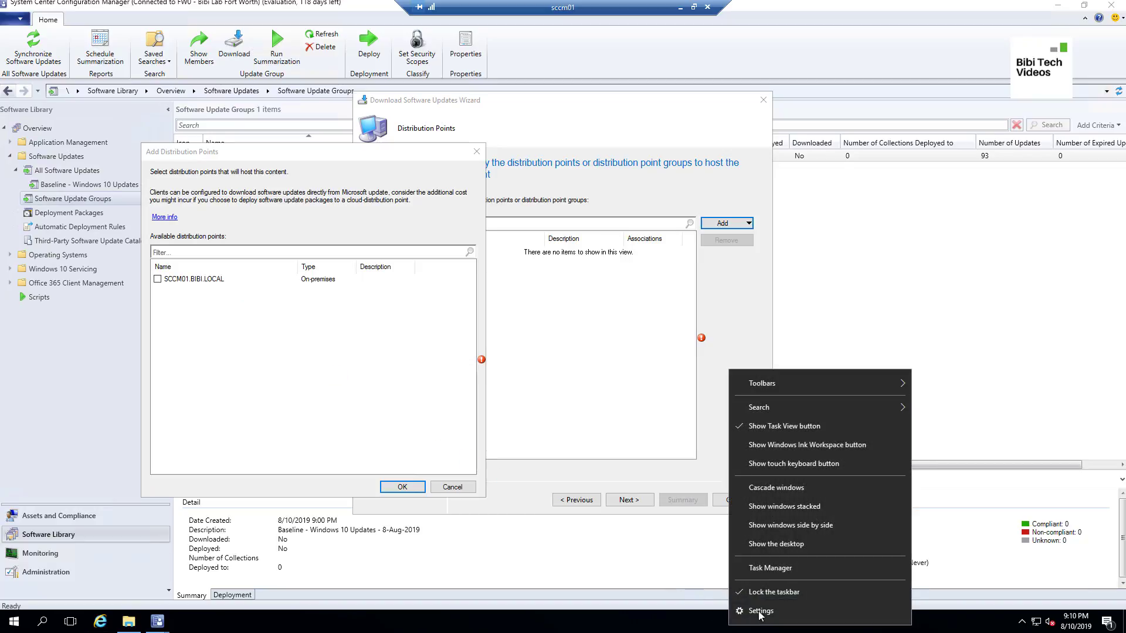
{"action": "left_click", "coordinate": [767, 569]}
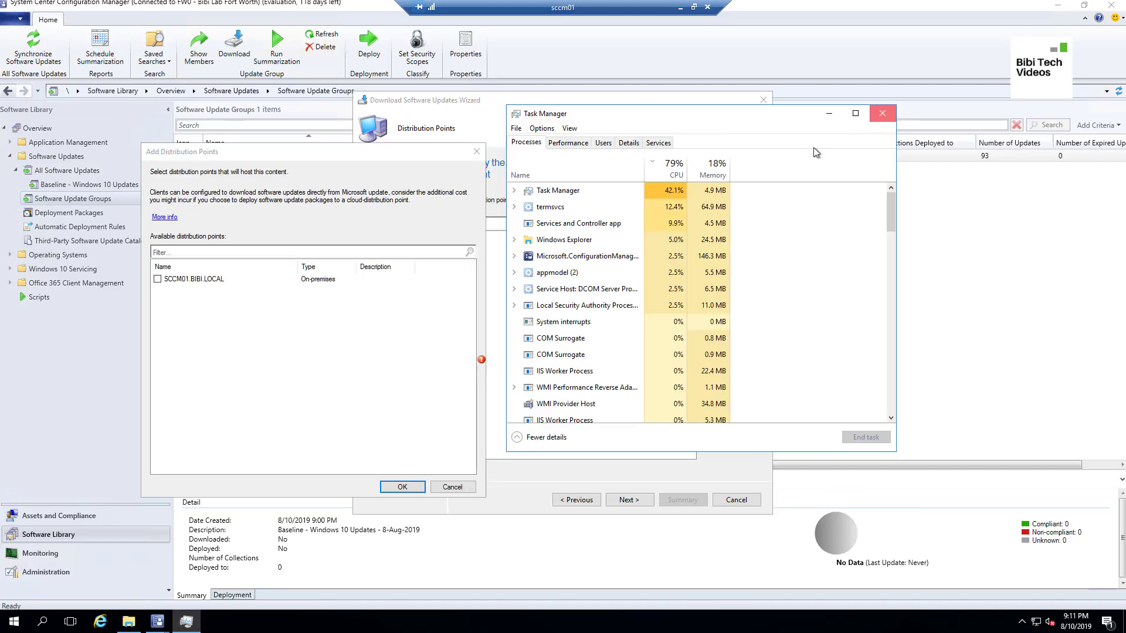
{"action": "left_click", "coordinate": [883, 113]}
Add SCCM01.BIBI.LOCAL as the distribution point and continue to the distribution settings.
{"action": "left_click", "coordinate": [157, 279]}
{"action": "left_click", "coordinate": [402, 487]}
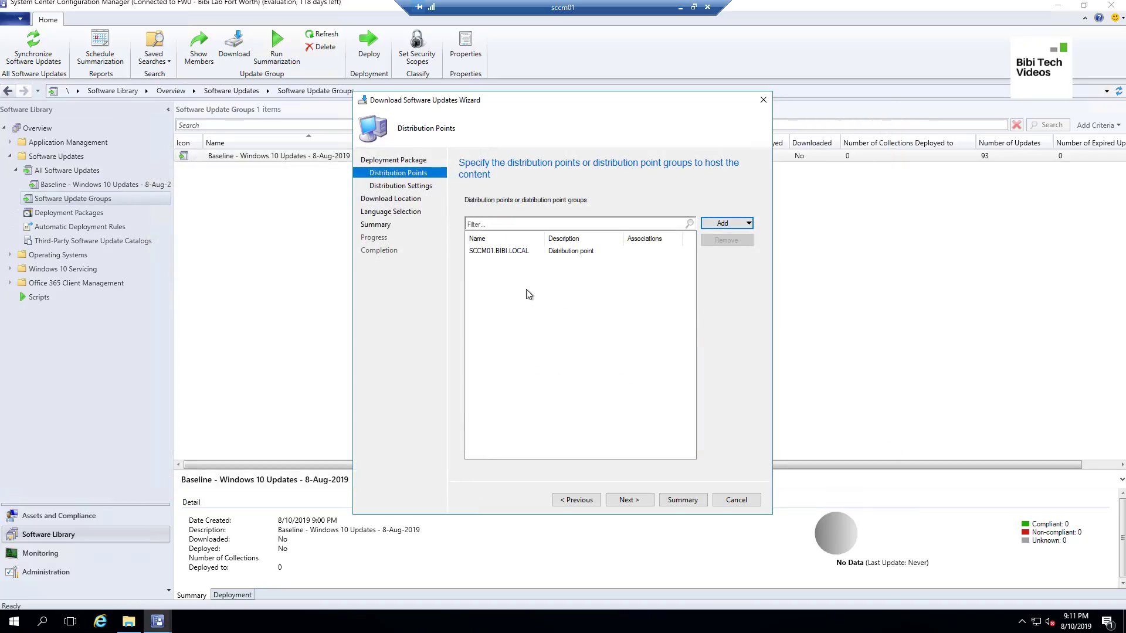
{"action": "left_click", "coordinate": [632, 504]}
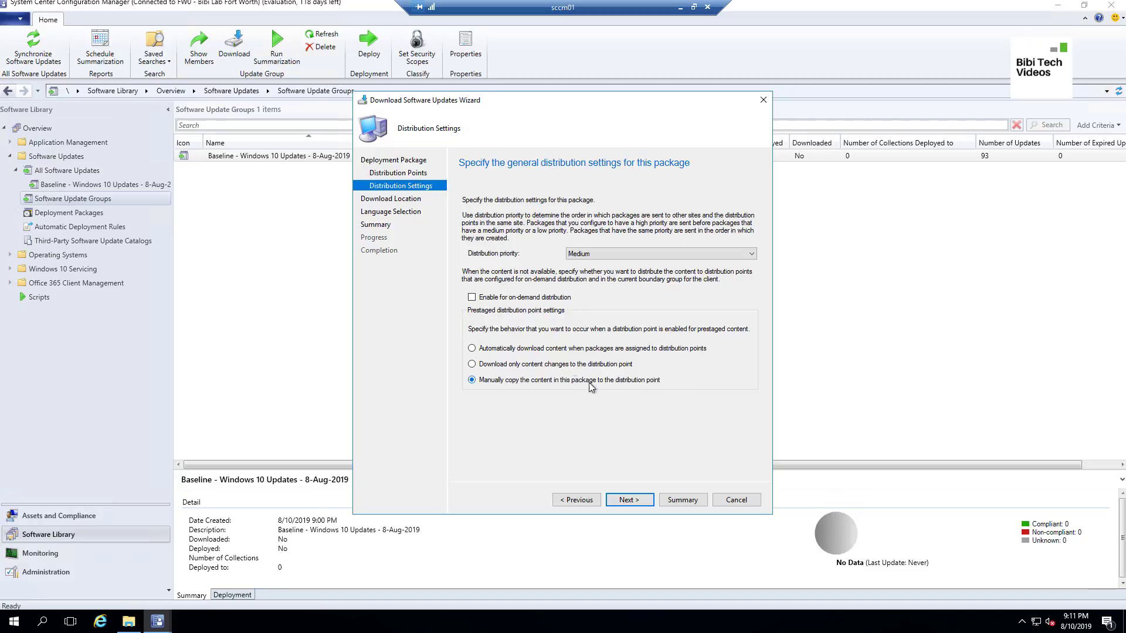
Keep the default distribution settings, Internet download location and English language, and start downloading the updates.
{"action": "left_click", "coordinate": [629, 499]}
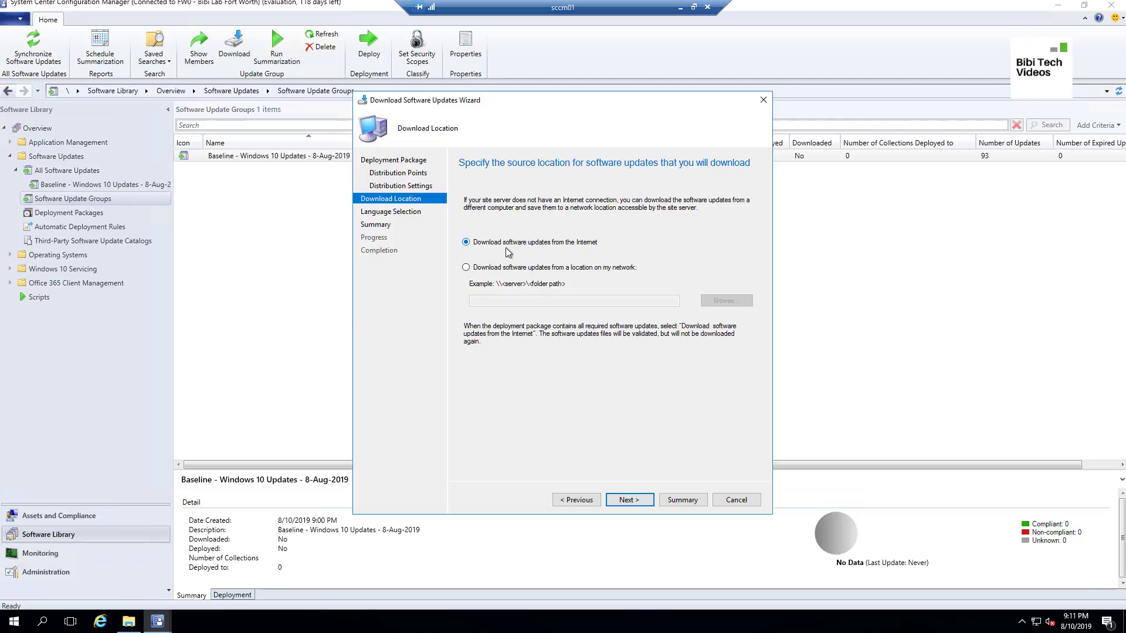
{"action": "left_click", "coordinate": [638, 501]}
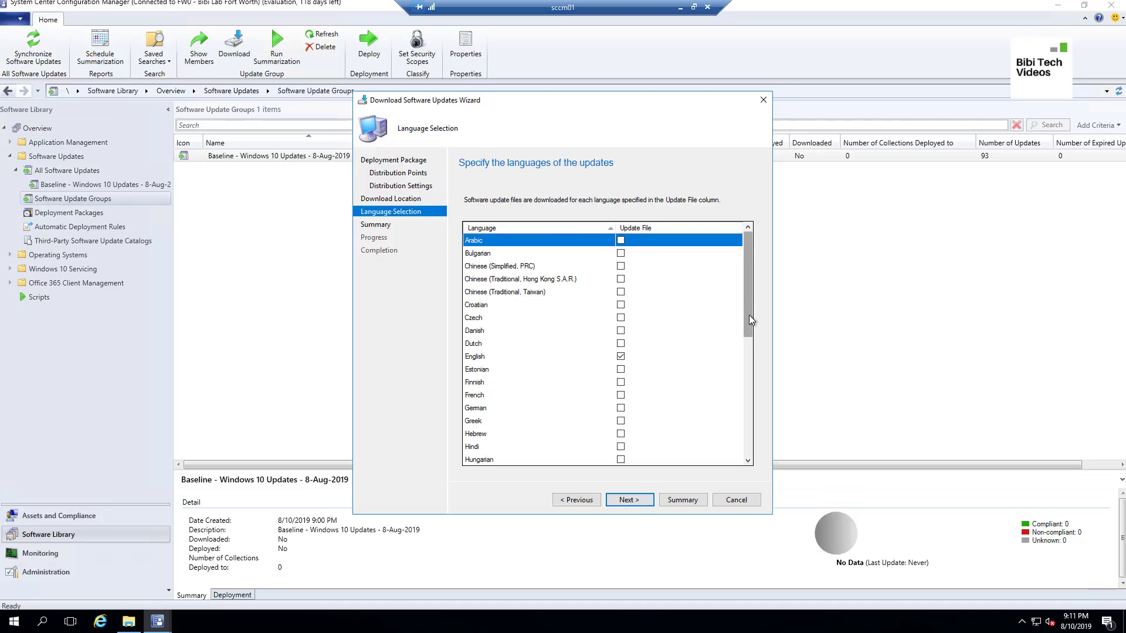
{"action": "scroll", "coordinate": [748, 314], "scroll_direction": "down", "scroll_amount": 1}
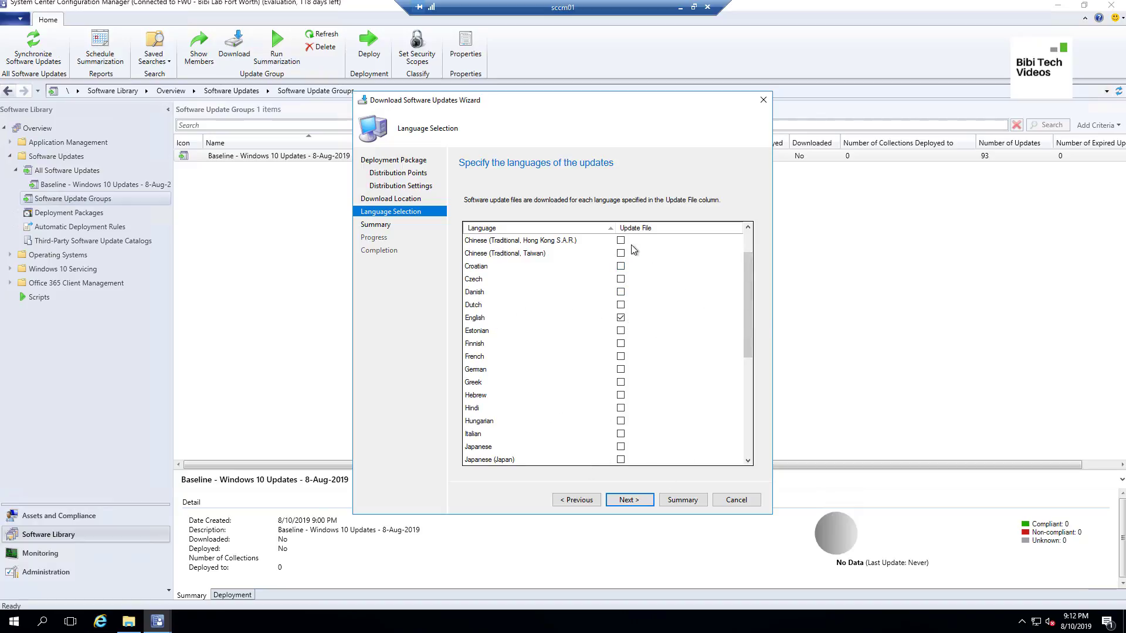
{"action": "left_click", "coordinate": [636, 500]}
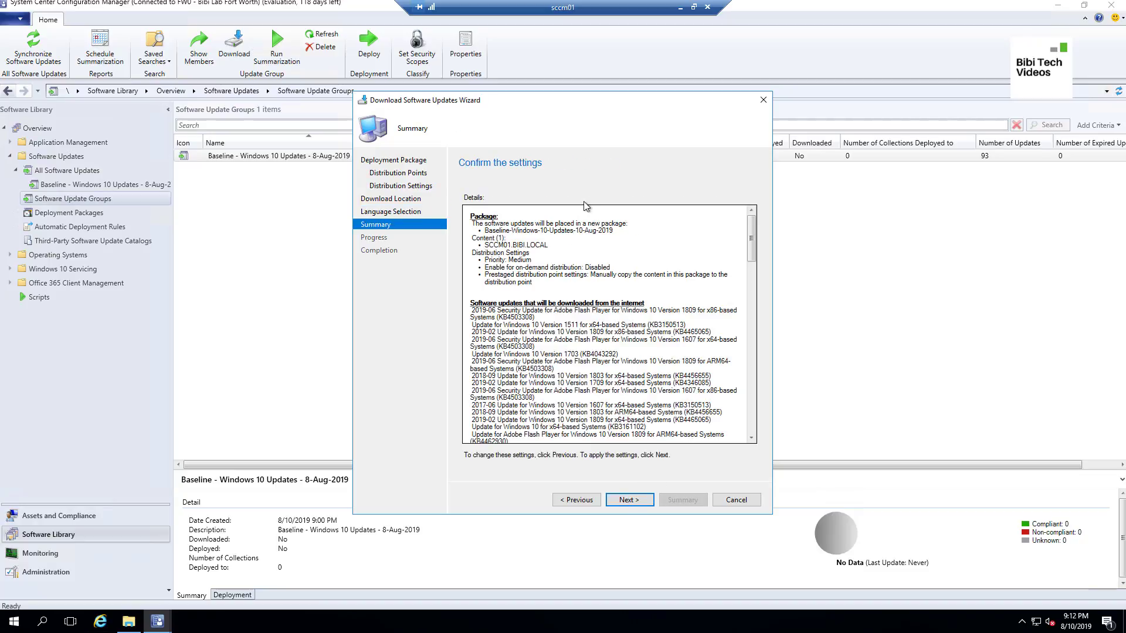
{"action": "mouse_move", "coordinate": [752, 249]}
{"action": "left_mouse_down"}
{"action": "mouse_move", "coordinate": [764, 450]}
{"action": "mouse_move", "coordinate": [761, 234]}
{"action": "left_mouse_up"}
{"action": "left_click", "coordinate": [638, 503]}
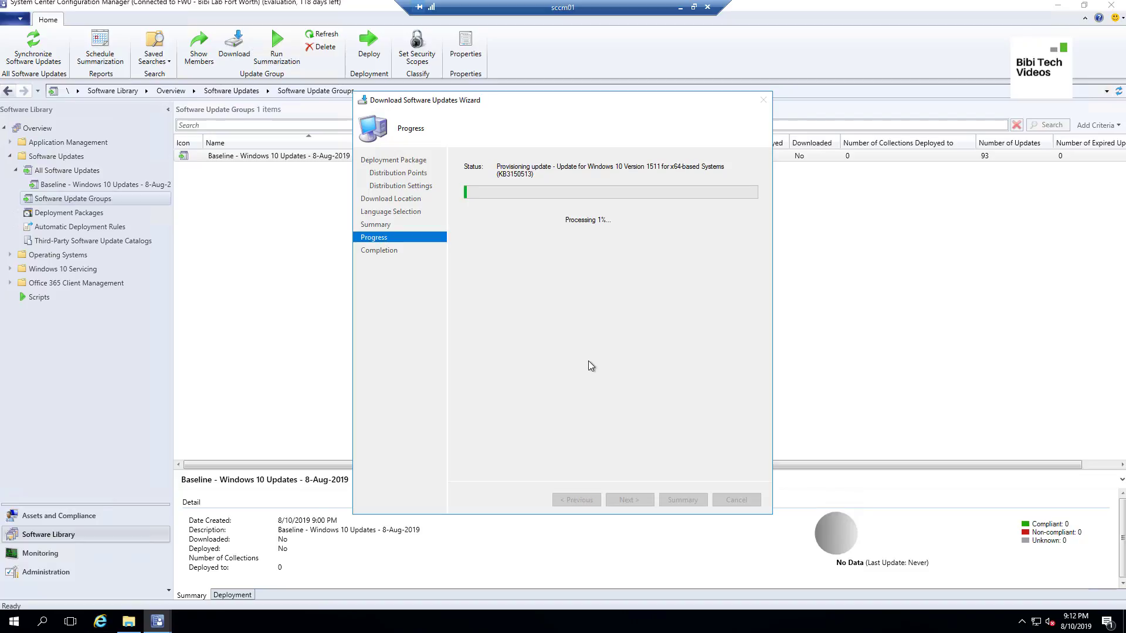
Check the downloaded update folders in Baseline-Windows-10-Updates-10-Aug-2019 in File Explorer and minimize its window.
{"action": "left_click_drag", "start_coordinate": [642, 108], "coordinate": [472, 116]}
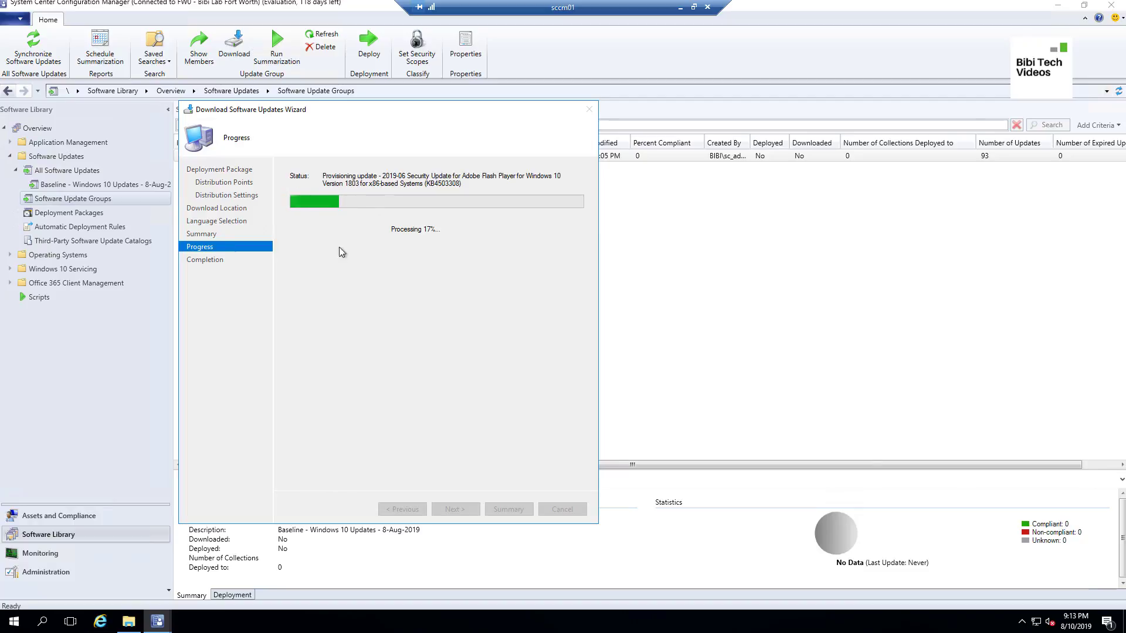
{"action": "left_click", "coordinate": [130, 621]}
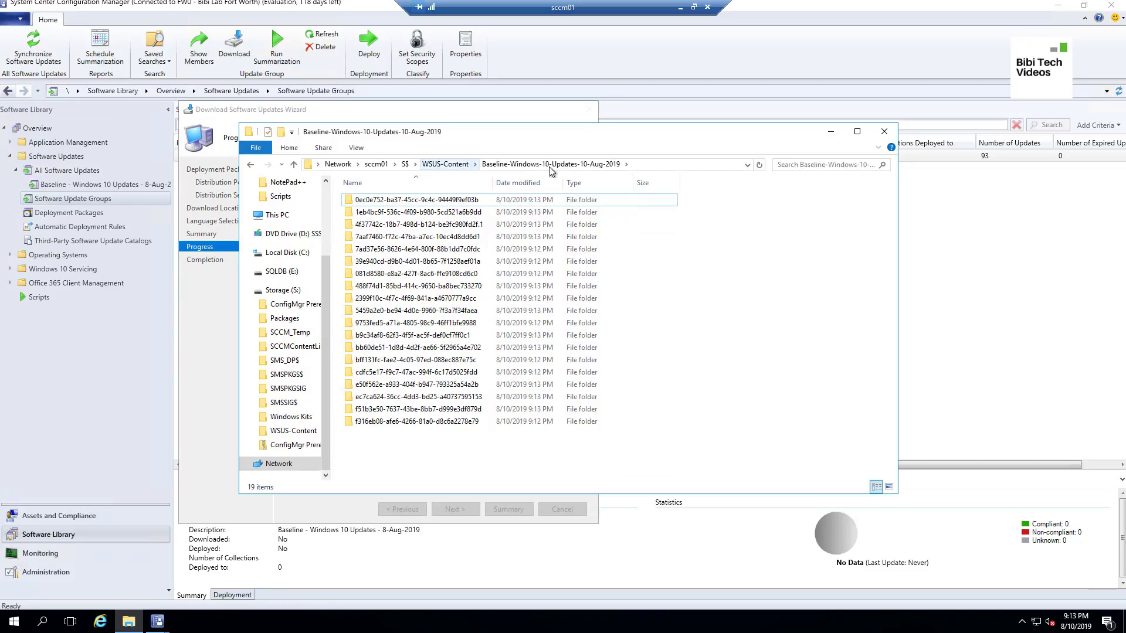
{"action": "left_click_drag", "start_coordinate": [493, 182], "coordinate": [555, 183]}
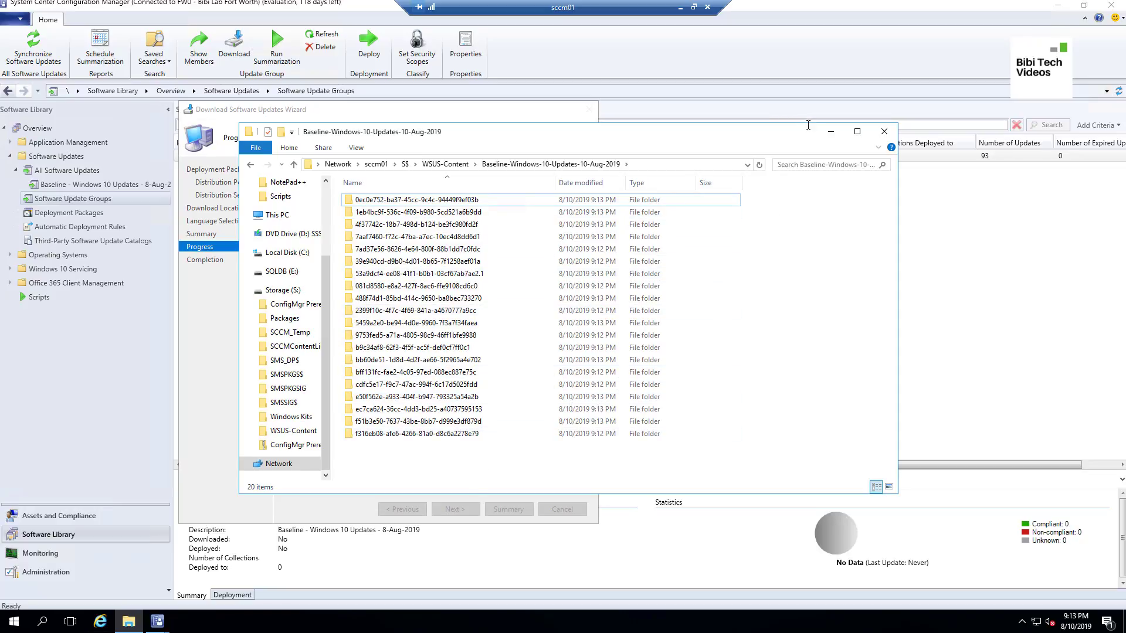
{"action": "left_click", "coordinate": [830, 132]}
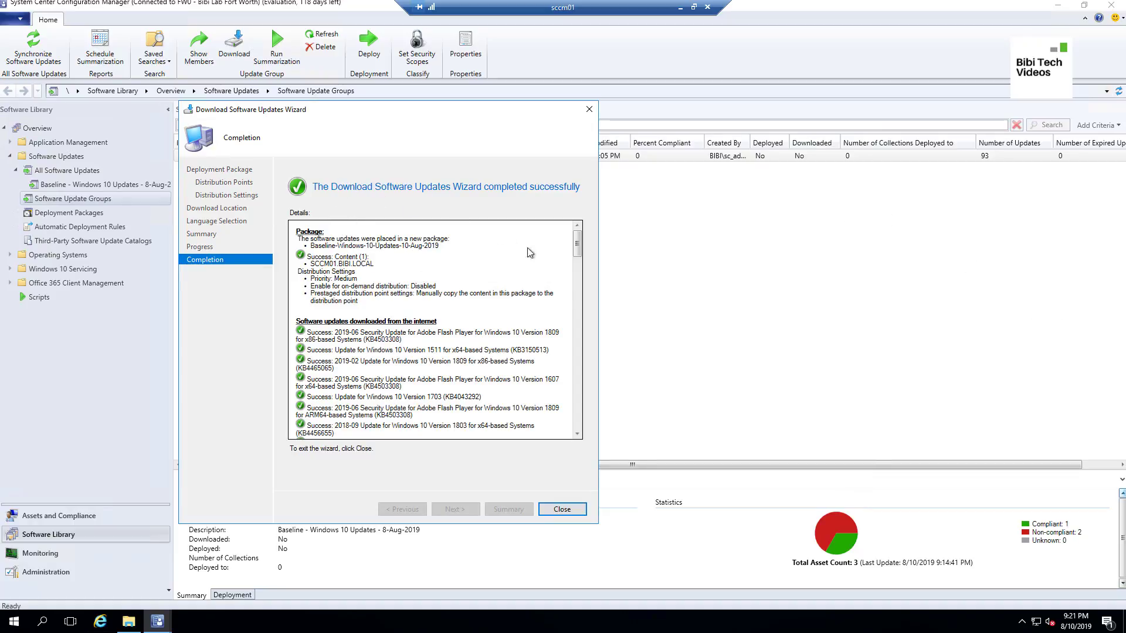
Review the download results listed for the Baseline-Windows-10-Updates-10-Aug-2019 package and close the wizard.
{"action": "left_click_drag", "start_coordinate": [578, 249], "coordinate": [582, 254]}
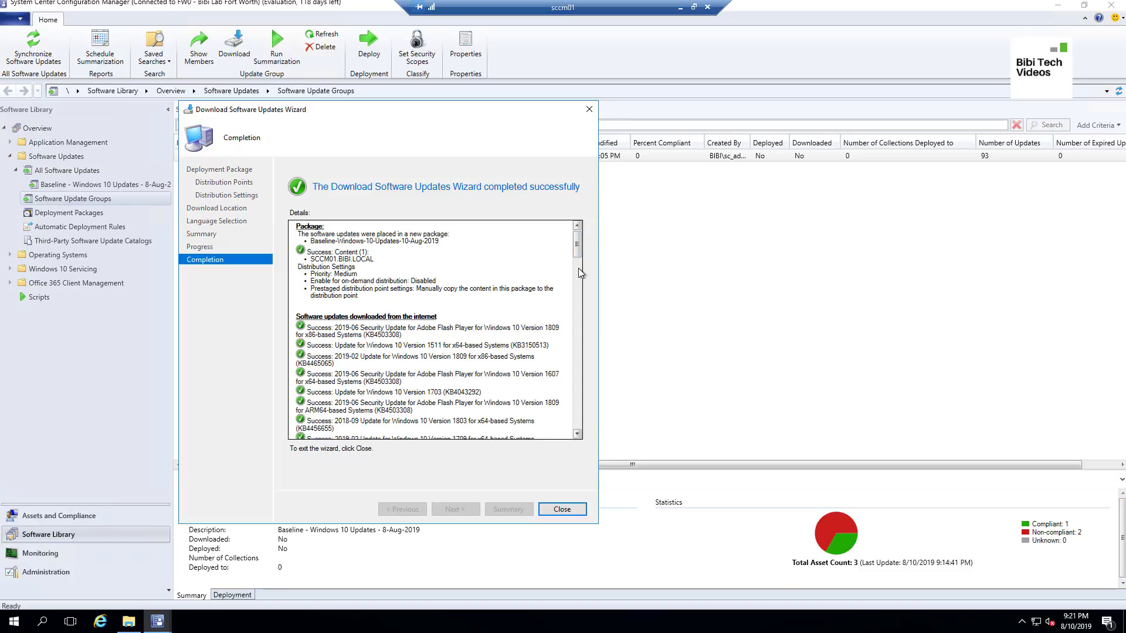
{"action": "left_click_drag", "start_coordinate": [577, 253], "coordinate": [575, 425]}
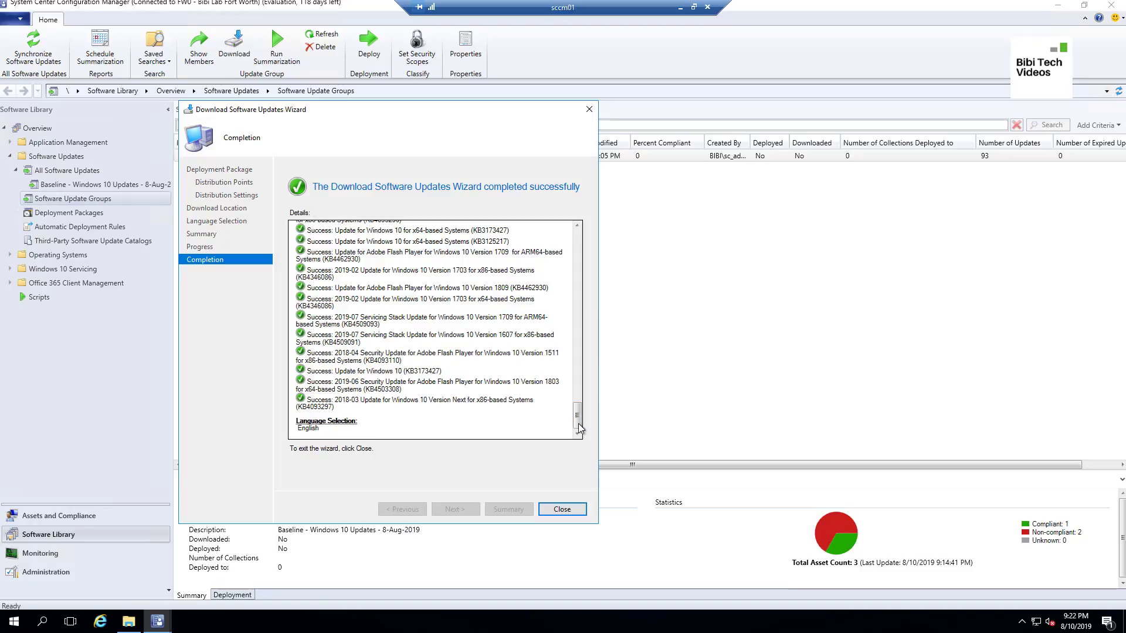
{"action": "left_click_drag", "start_coordinate": [580, 416], "coordinate": [581, 247]}
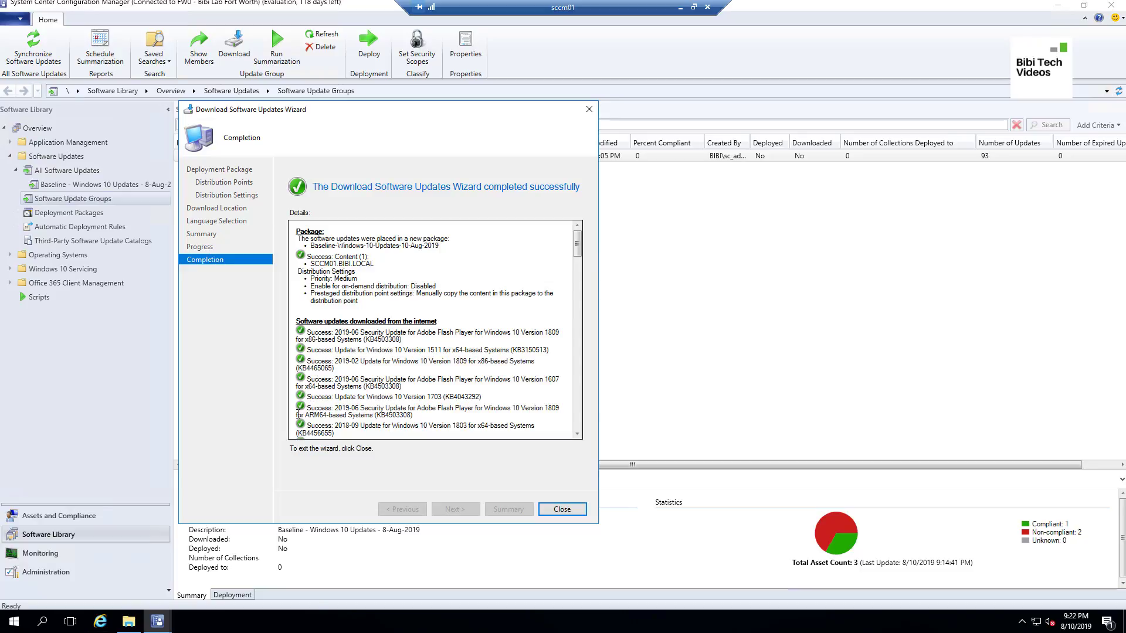
{"action": "left_click_drag", "start_coordinate": [578, 266], "coordinate": [578, 297]}
{"action": "scroll", "coordinate": [572, 346], "scroll_direction": "down", "scroll_amount": 10}
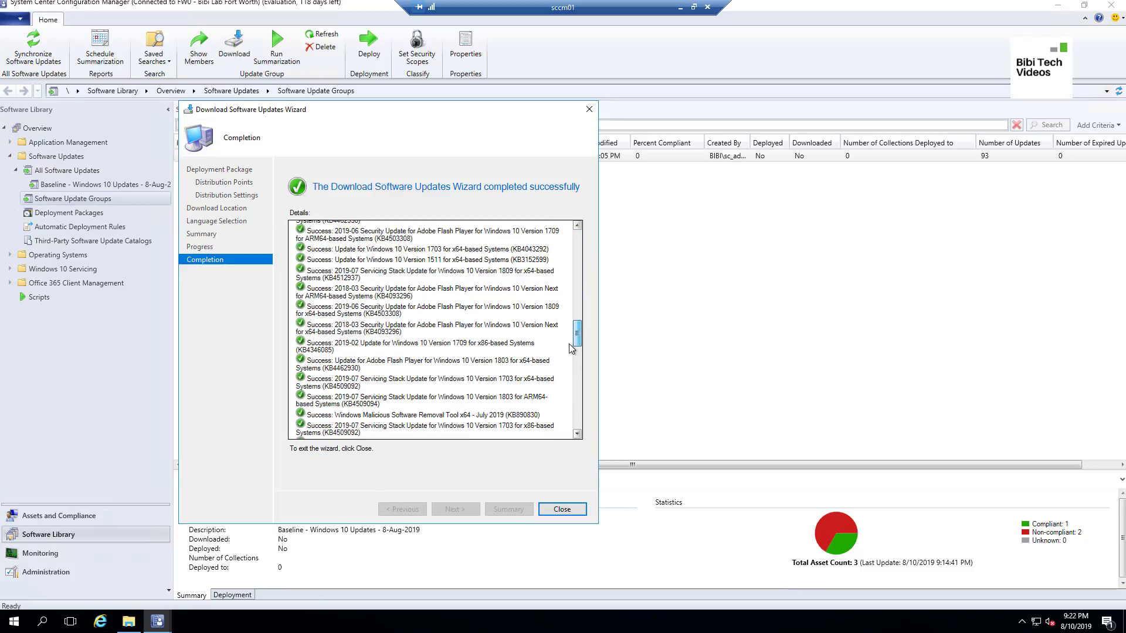
{"action": "scroll", "coordinate": [575, 411], "scroll_direction": "down", "scroll_amount": 5}
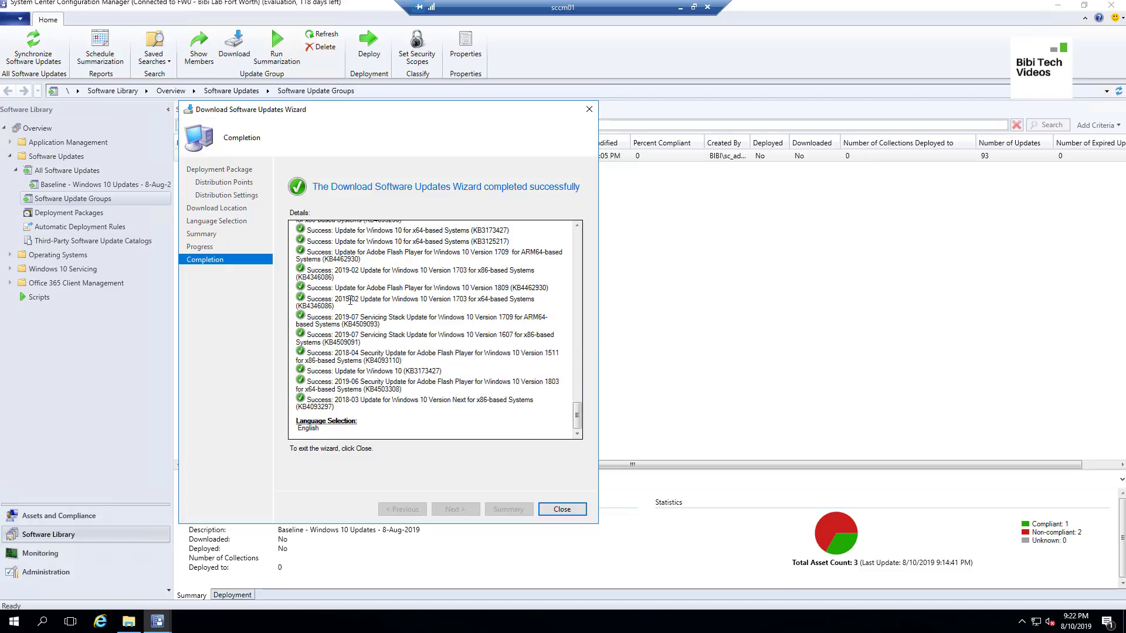
{"action": "left_click", "coordinate": [561, 510]}
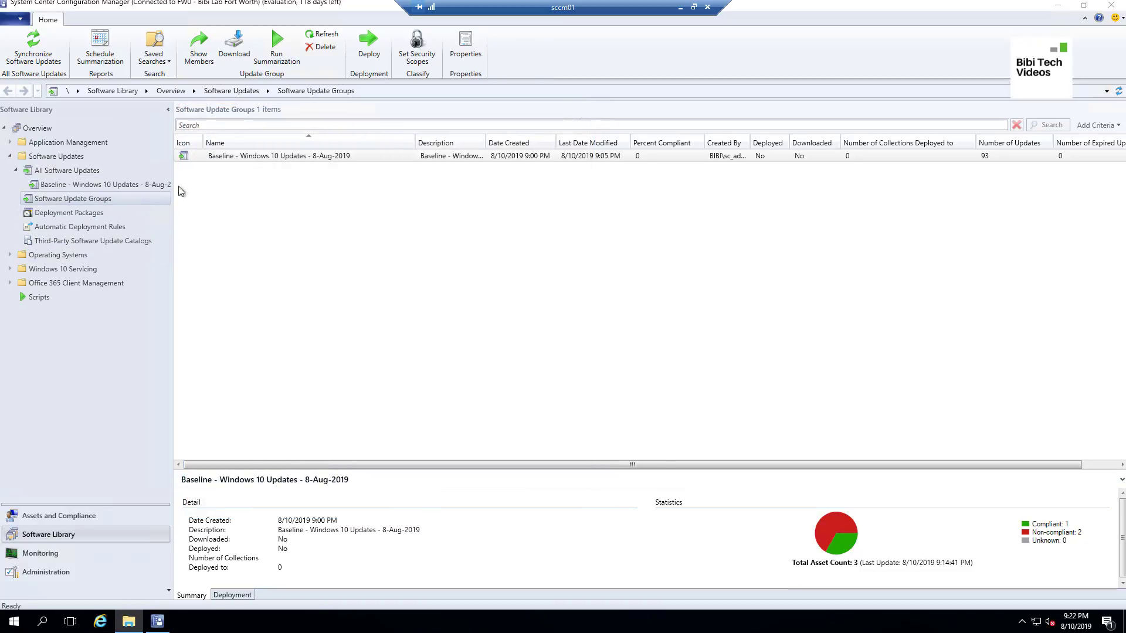
Refresh the Baseline - Windows 10 Updates - 8-Aug-2019 software update group to update its download status.
{"action": "left_click", "coordinate": [232, 157]}
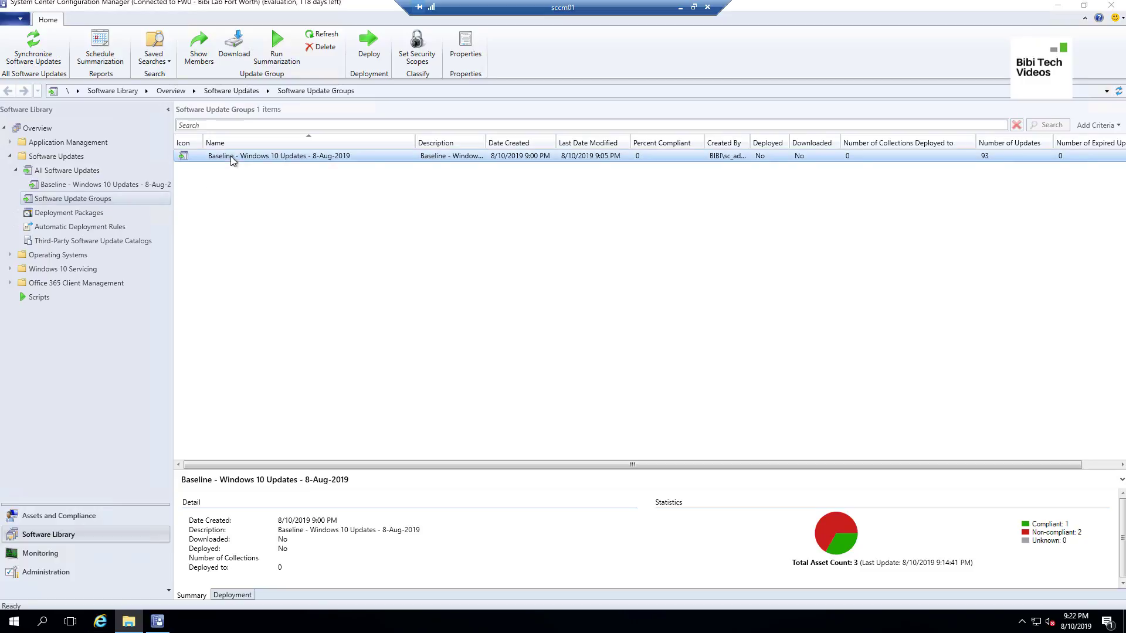
{"action": "right_click", "coordinate": [232, 158]}
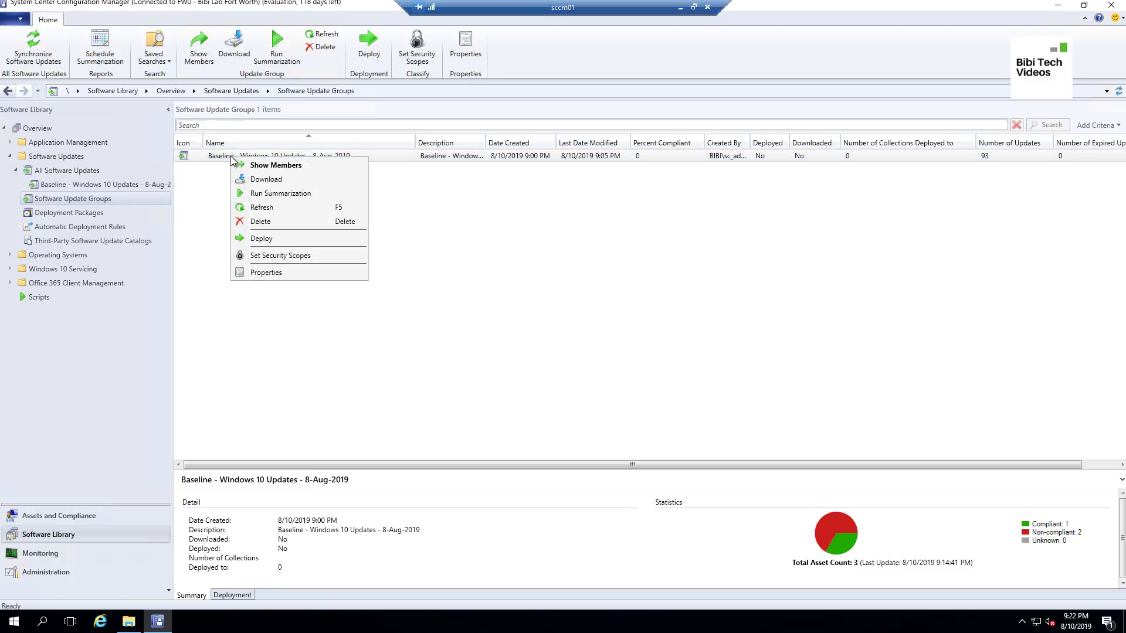
{"action": "left_click", "coordinate": [266, 210]}
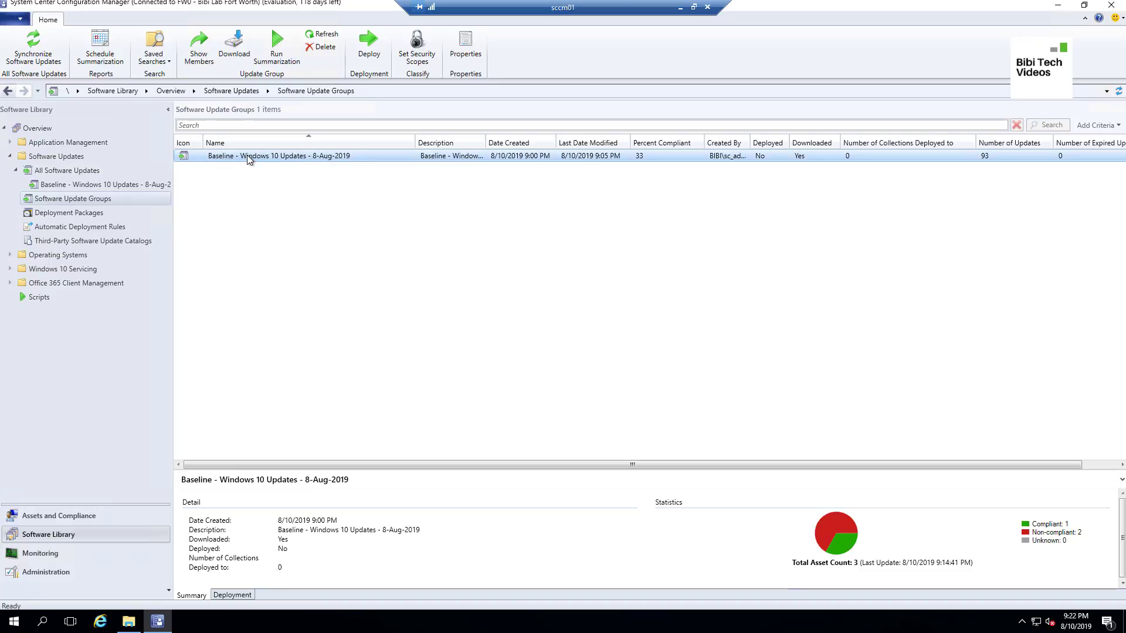
Go to Device Collections in Assets and Compliance, open the Windows Update folder and expand its subfolders.
{"action": "left_click", "coordinate": [72, 517]}
{"action": "double_click", "coordinate": [65, 199]}
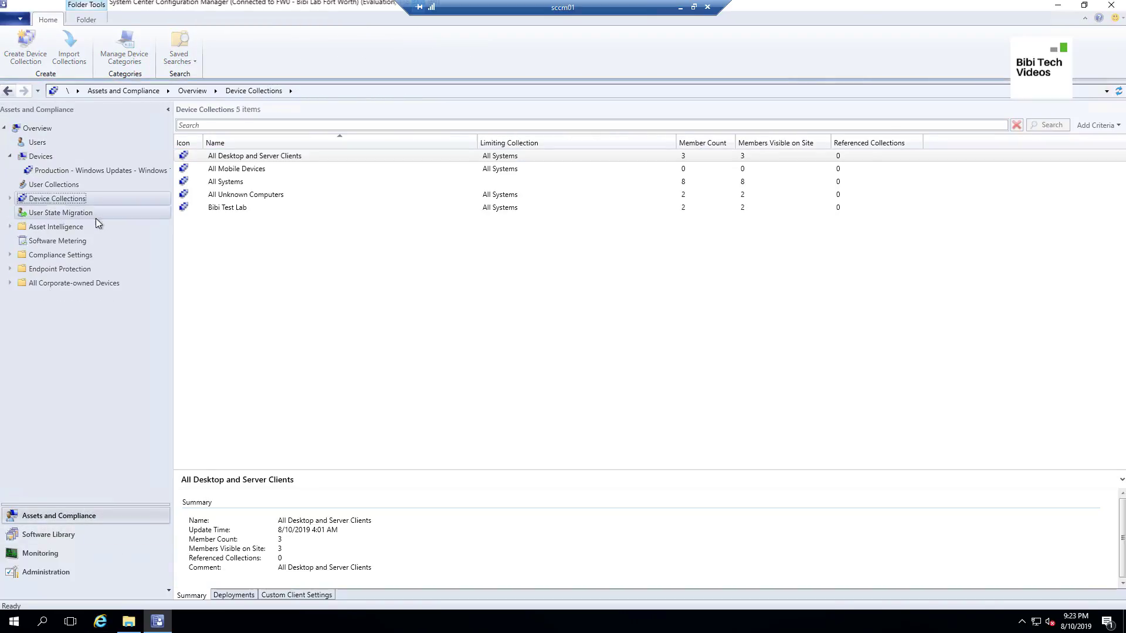
{"action": "left_click", "coordinate": [9, 198]}
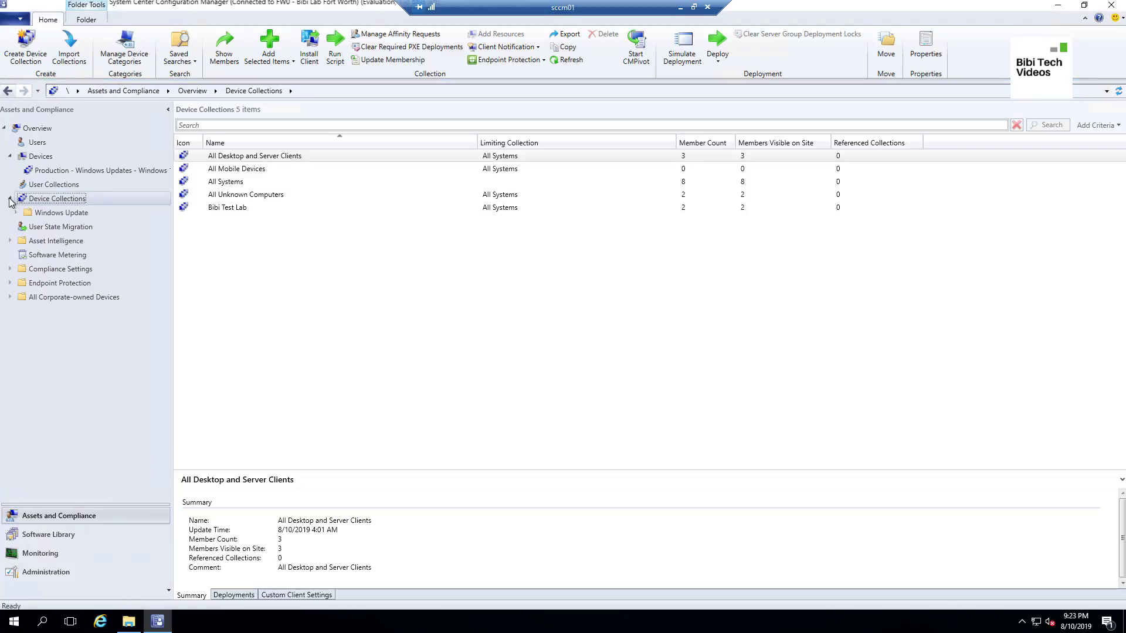
{"action": "left_click", "coordinate": [58, 213]}
{"action": "left_click", "coordinate": [16, 212]}
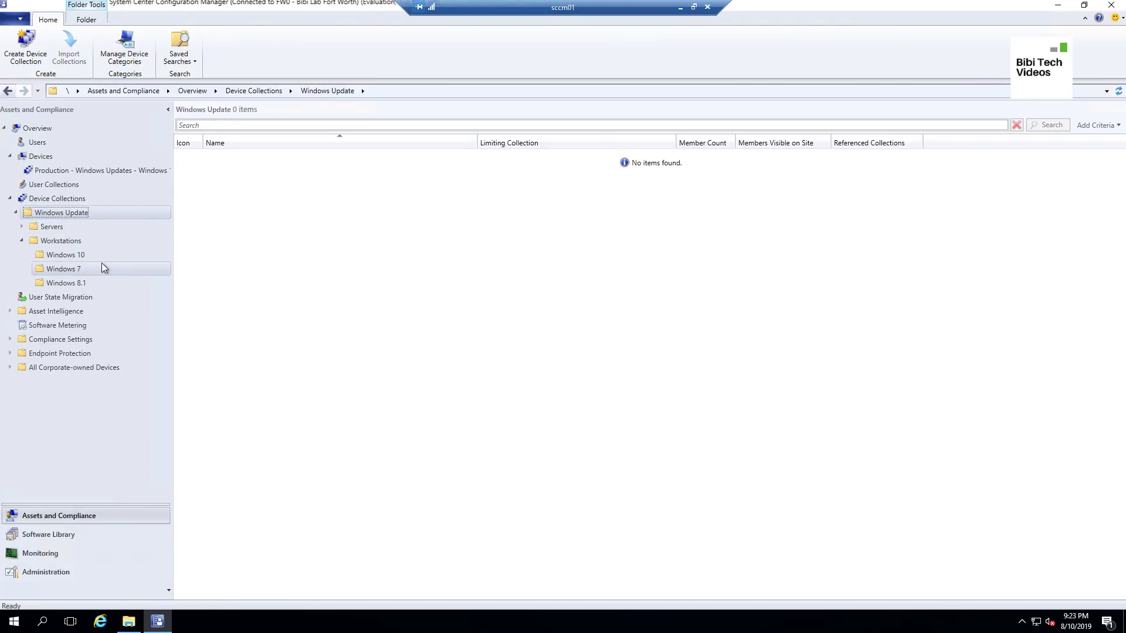
View the collections in the Windows 10 workstation folder and select Development - Windows Updates - Windows 10.
{"action": "left_click", "coordinate": [77, 254]}
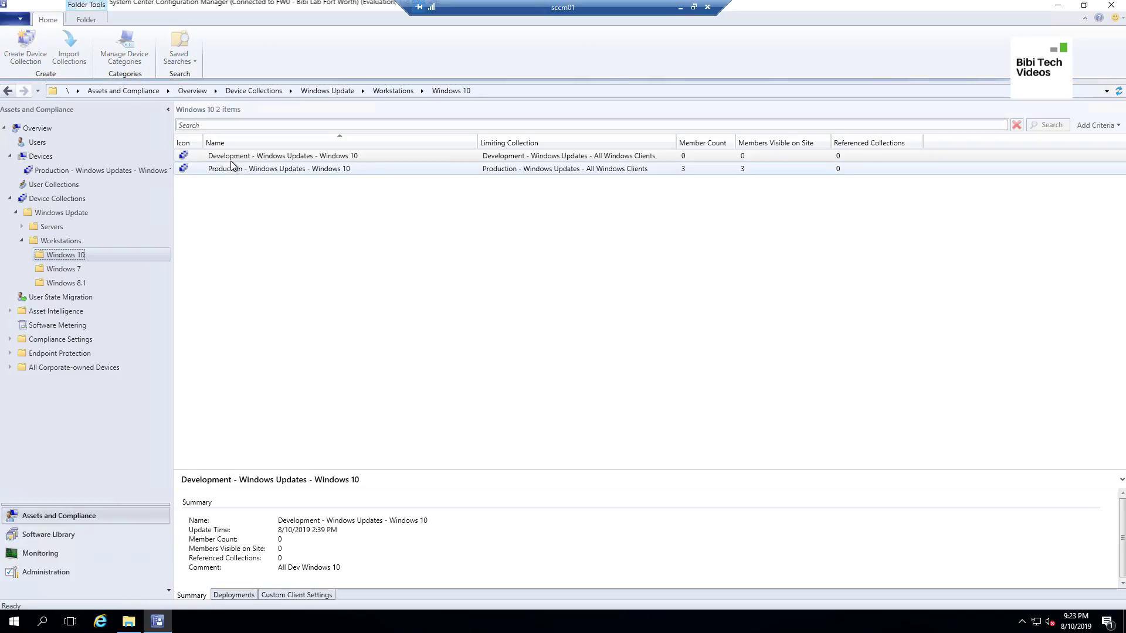
{"action": "left_click", "coordinate": [229, 157]}
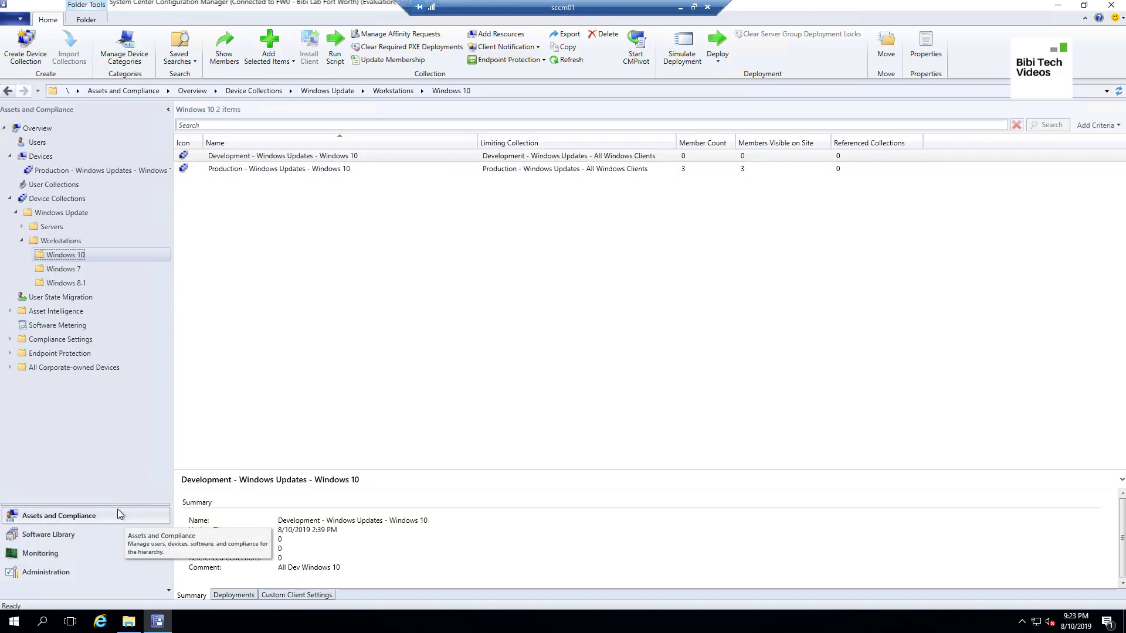
Start deploying the Baseline - Windows 10 Updates - 8-Aug-2019 software update group and name the deployment Baseline-Windows-10-Updates-10-Aug-2019.
{"action": "left_click", "coordinate": [53, 535]}
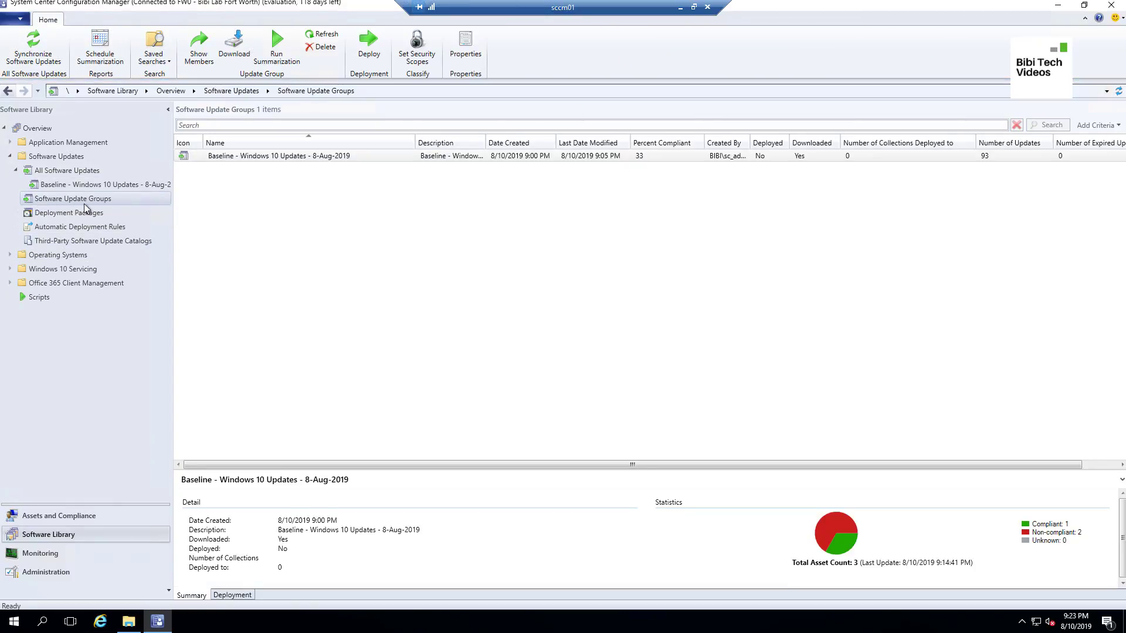
{"action": "left_click", "coordinate": [229, 157]}
{"action": "right_click", "coordinate": [229, 157]}
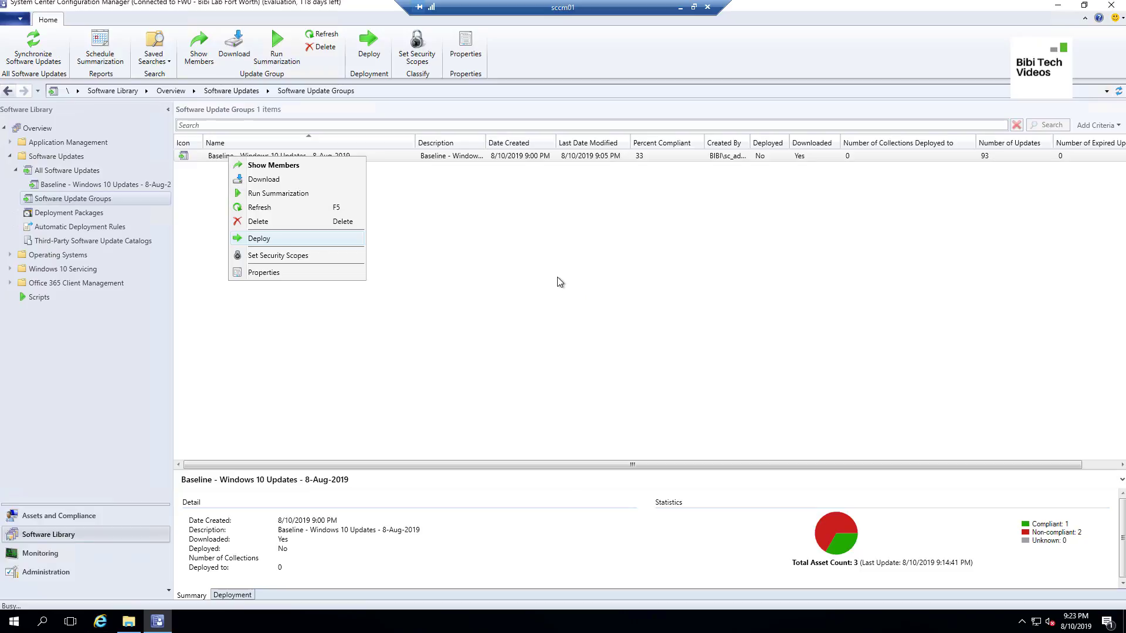
{"action": "key", "text": "Return"}
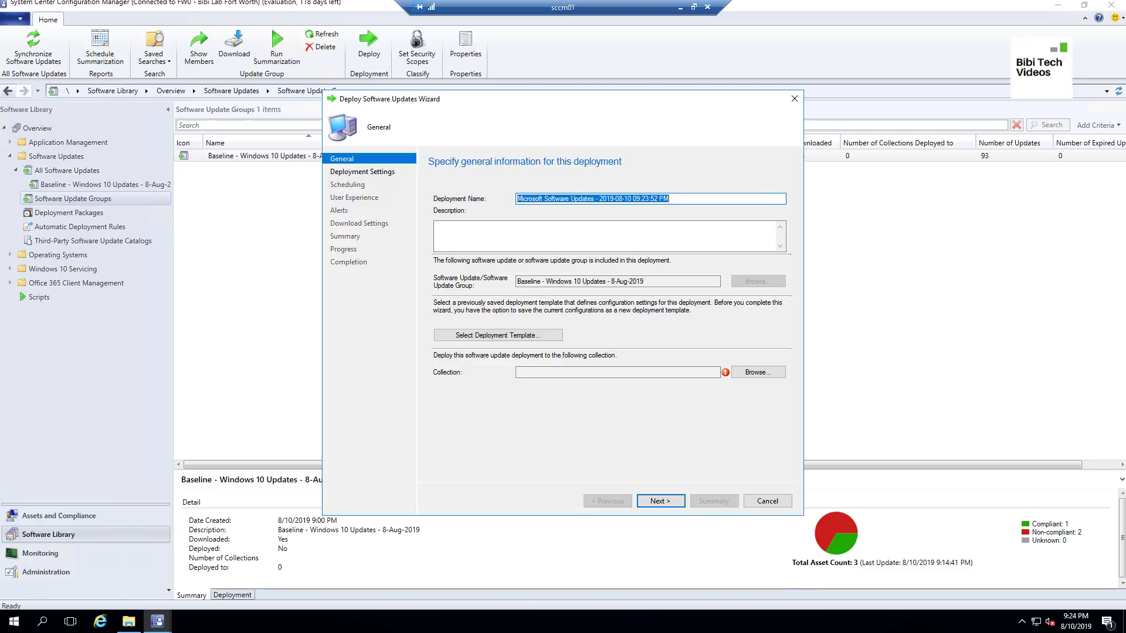
{"action": "left_click", "coordinate": [702, 202]}
{"action": "left_click_drag", "start_coordinate": [718, 203], "coordinate": [519, 204]}
{"action": "right_click", "coordinate": [542, 199]}
{"action": "left_click", "coordinate": [570, 251]}
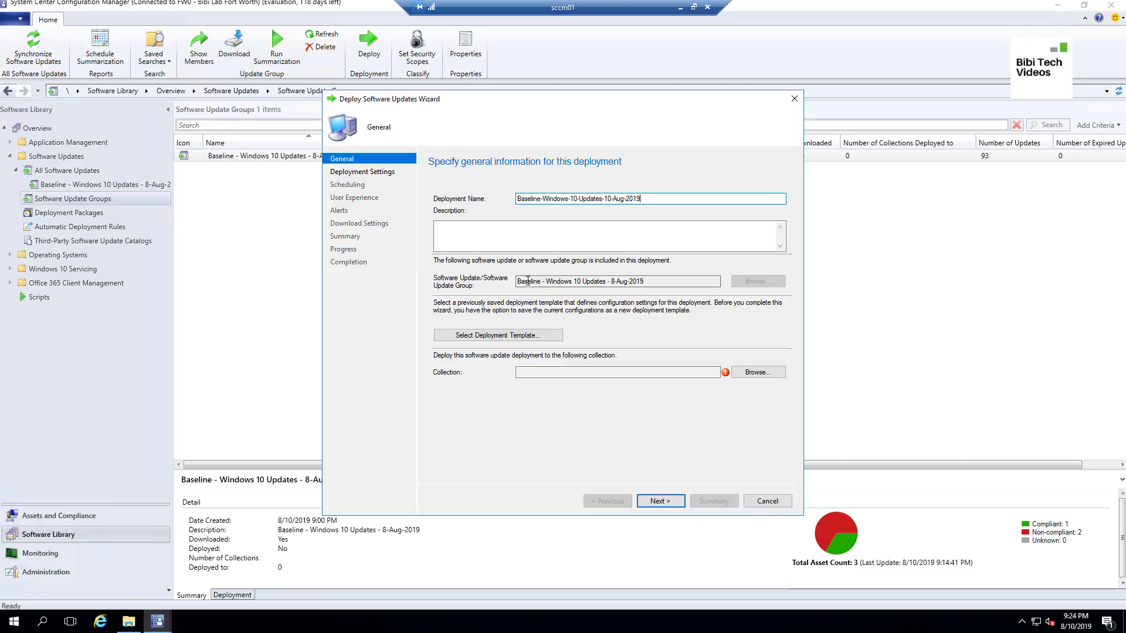
{"action": "left_click", "coordinate": [471, 245]}
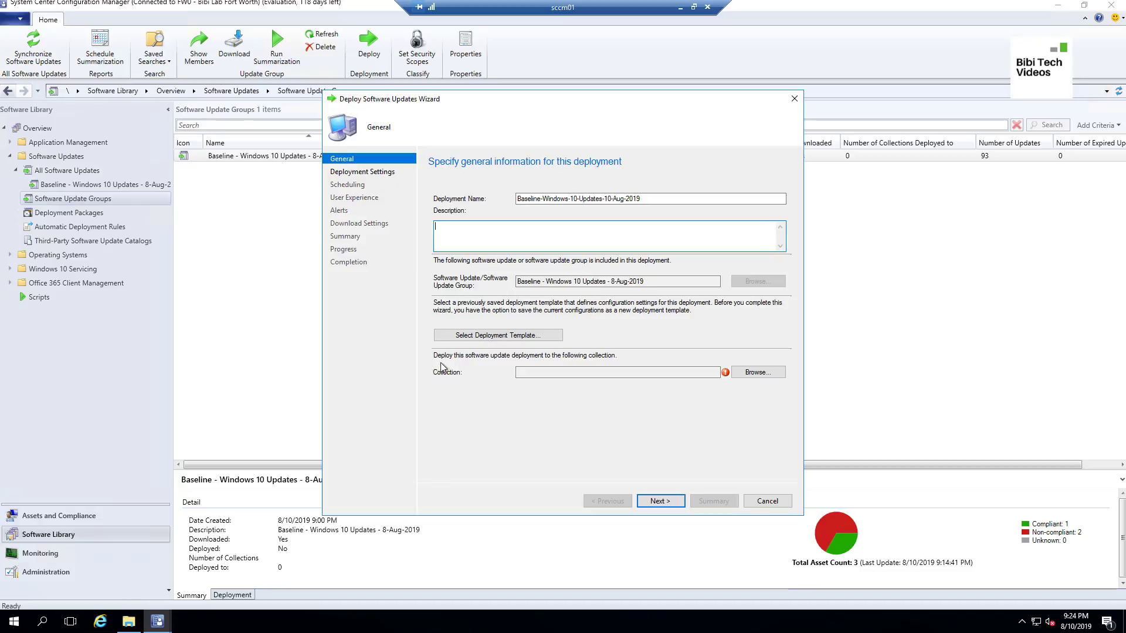
Target the deployment at the Development - Windows Updates - Windows 10 collection from the Windows 10 workstation folder and continue to the deployment settings.
{"action": "left_click", "coordinate": [755, 373]}
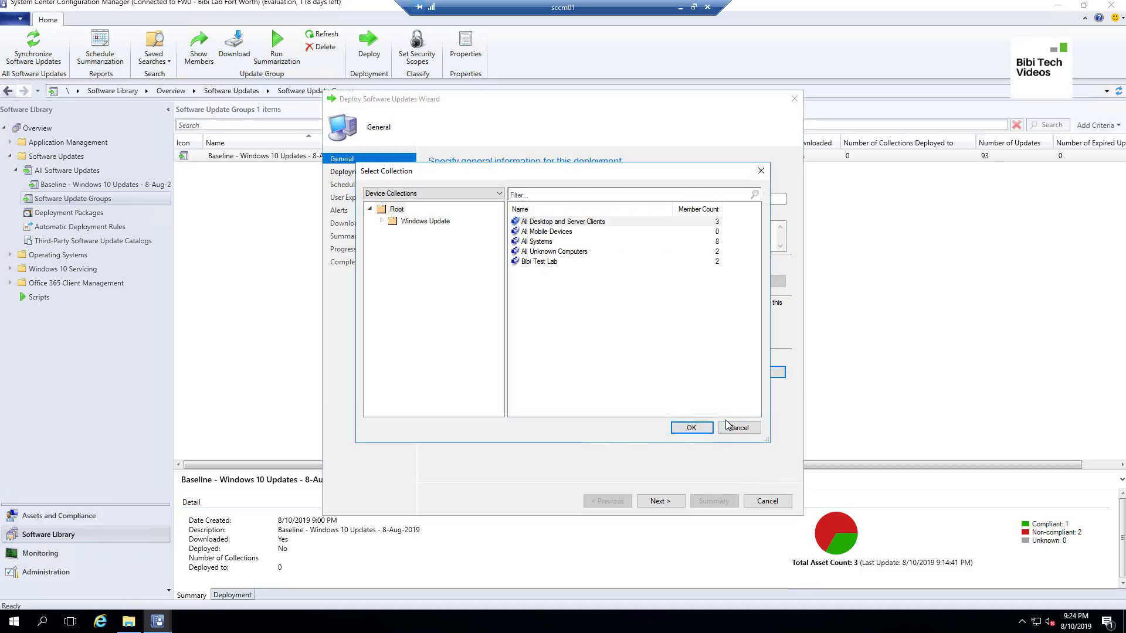
{"action": "left_click", "coordinate": [382, 221]}
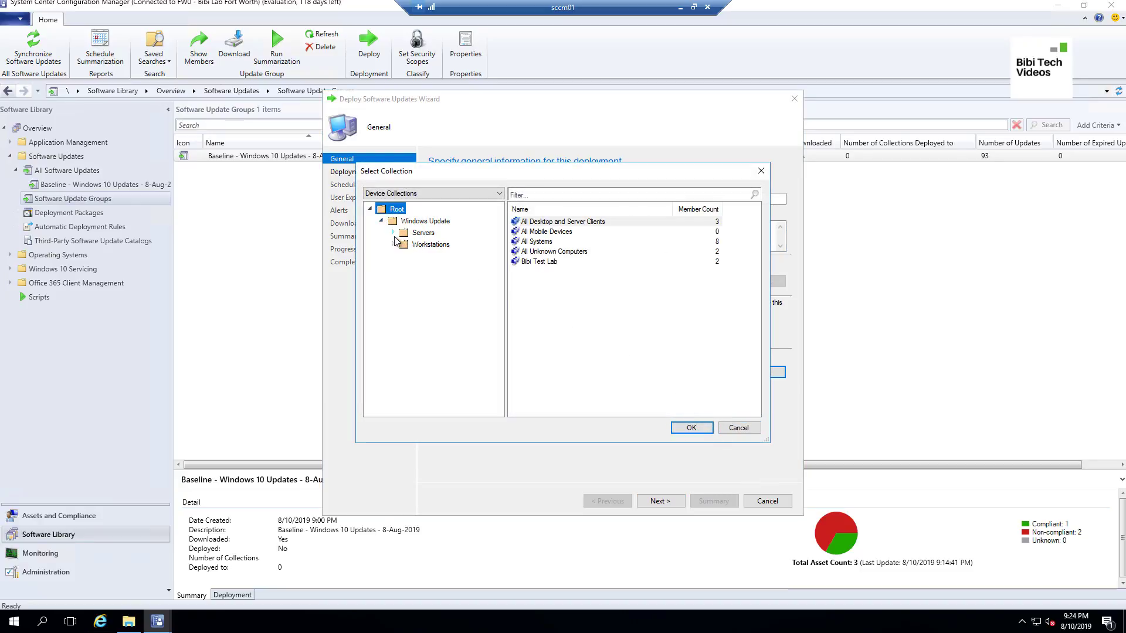
{"action": "left_click", "coordinate": [392, 244]}
{"action": "left_click", "coordinate": [446, 258]}
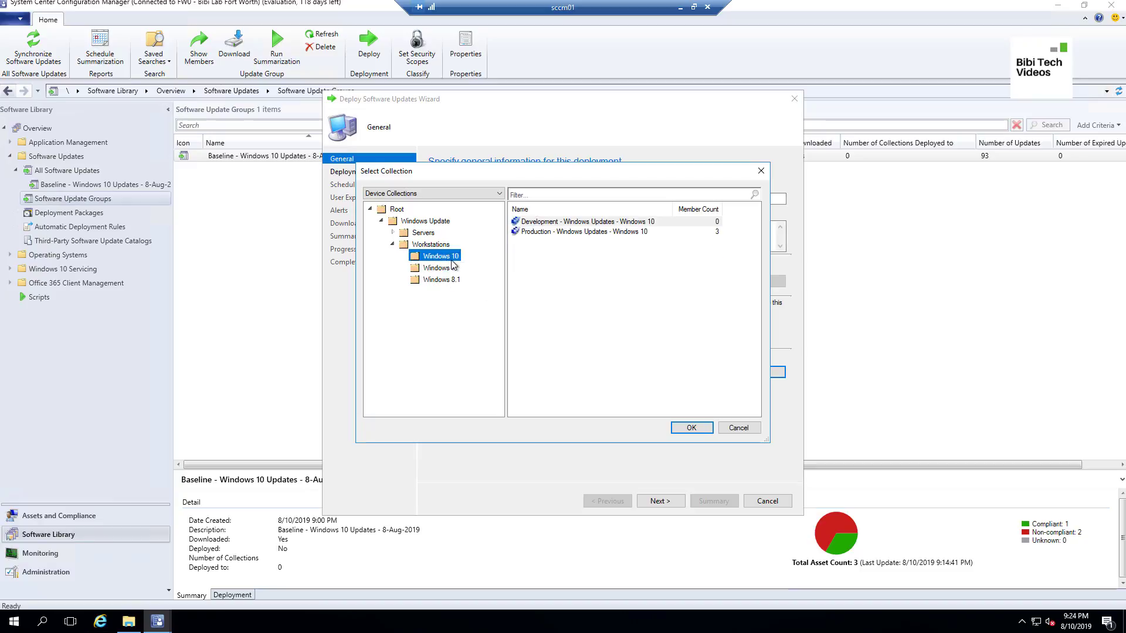
{"action": "left_click", "coordinate": [555, 223]}
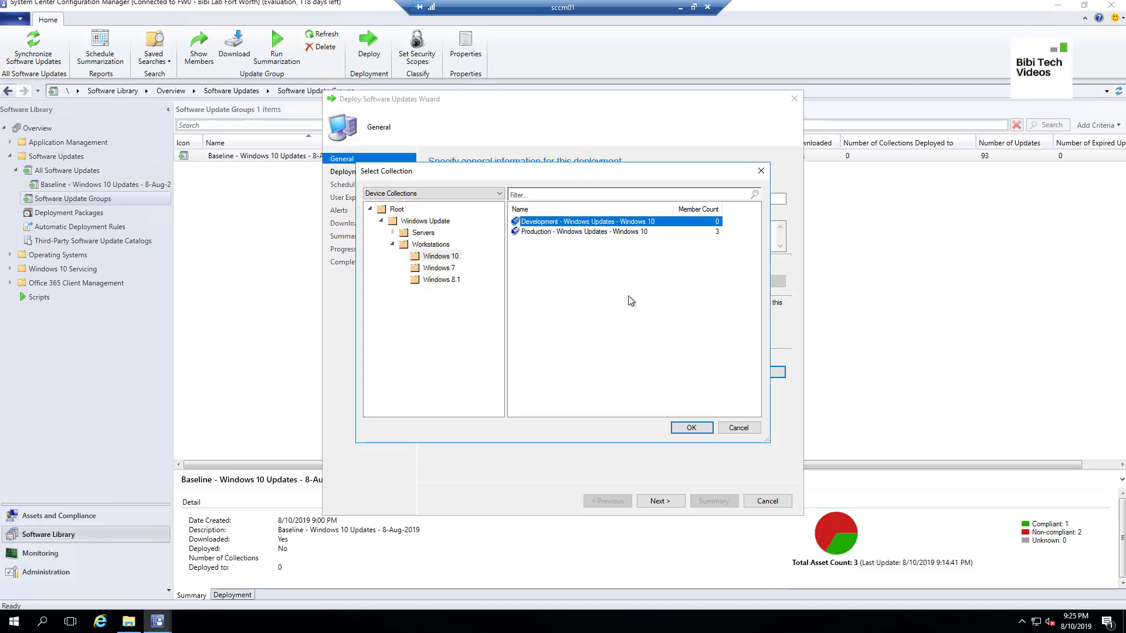
{"action": "left_click", "coordinate": [680, 427]}
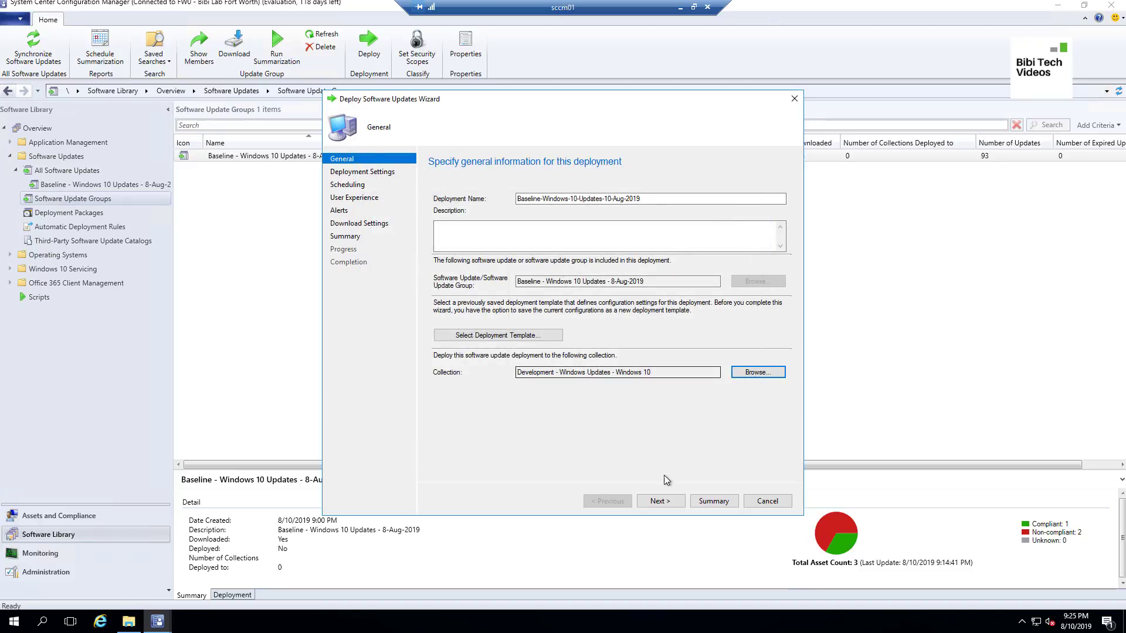
{"action": "left_click", "coordinate": [662, 502]}
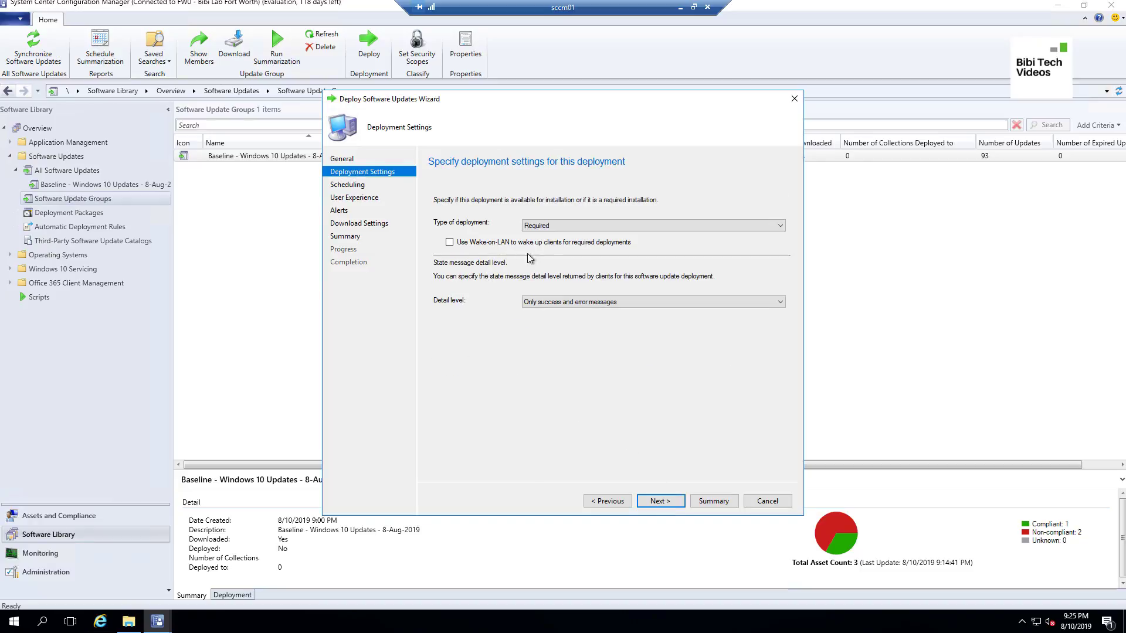
Keep the deployment type as Required and set the installation deadline to As soon as possible.
{"action": "left_click", "coordinate": [618, 226]}
{"action": "left_click", "coordinate": [659, 502]}
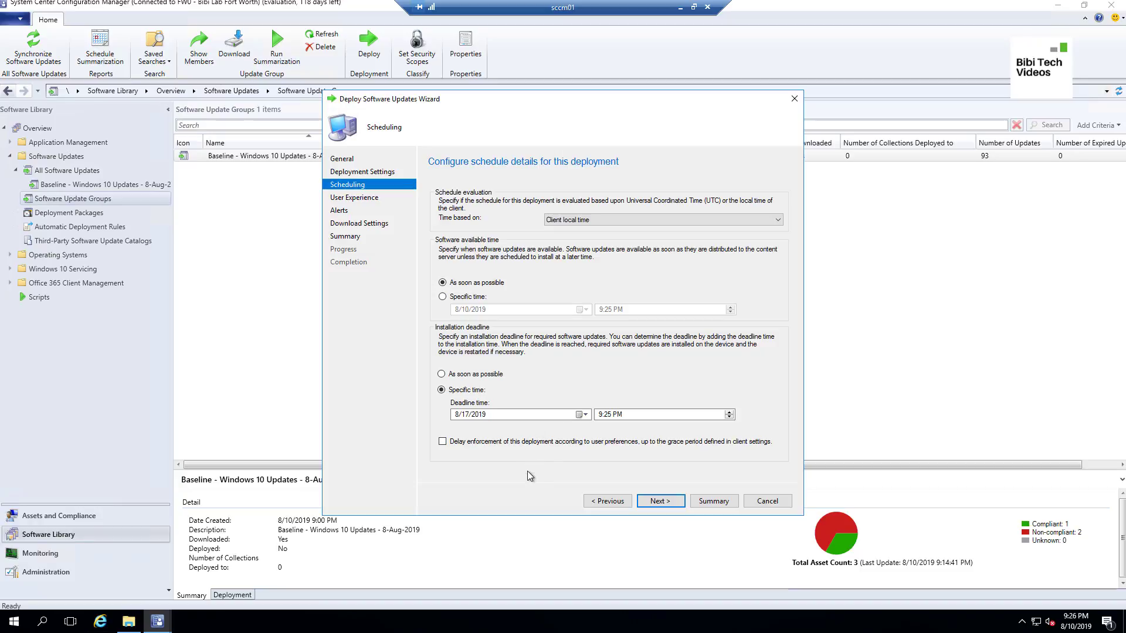
{"action": "left_click", "coordinate": [443, 374]}
{"action": "left_click", "coordinate": [679, 503]}
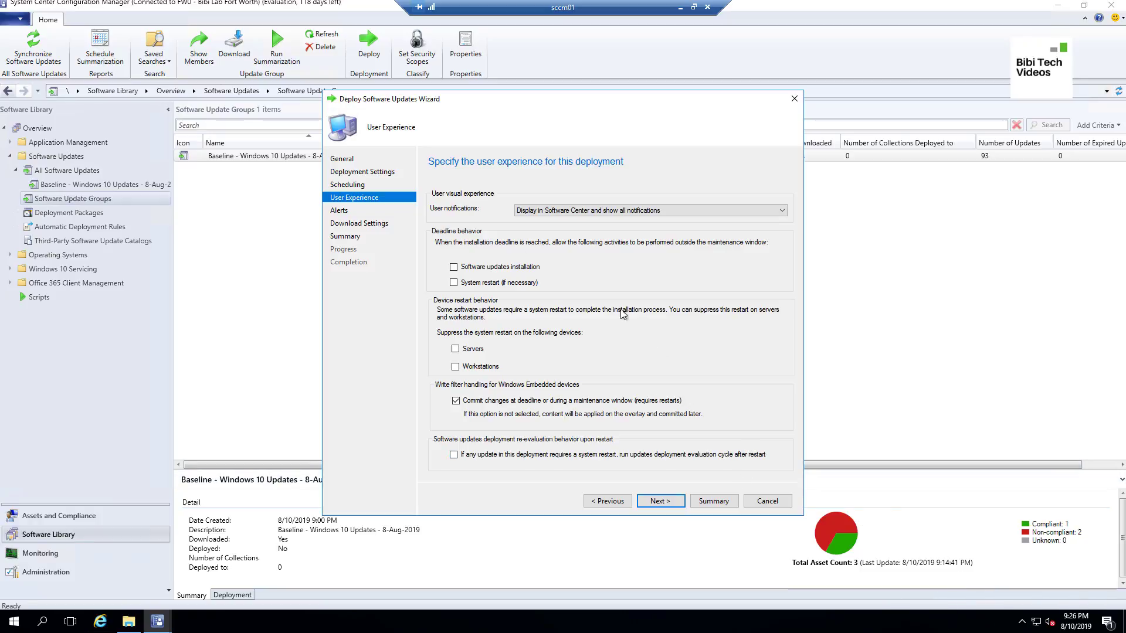
Keep user notifications at Display in Software Center and show all notifications, and allow system restart outside the maintenance window.
{"action": "left_click", "coordinate": [594, 214]}
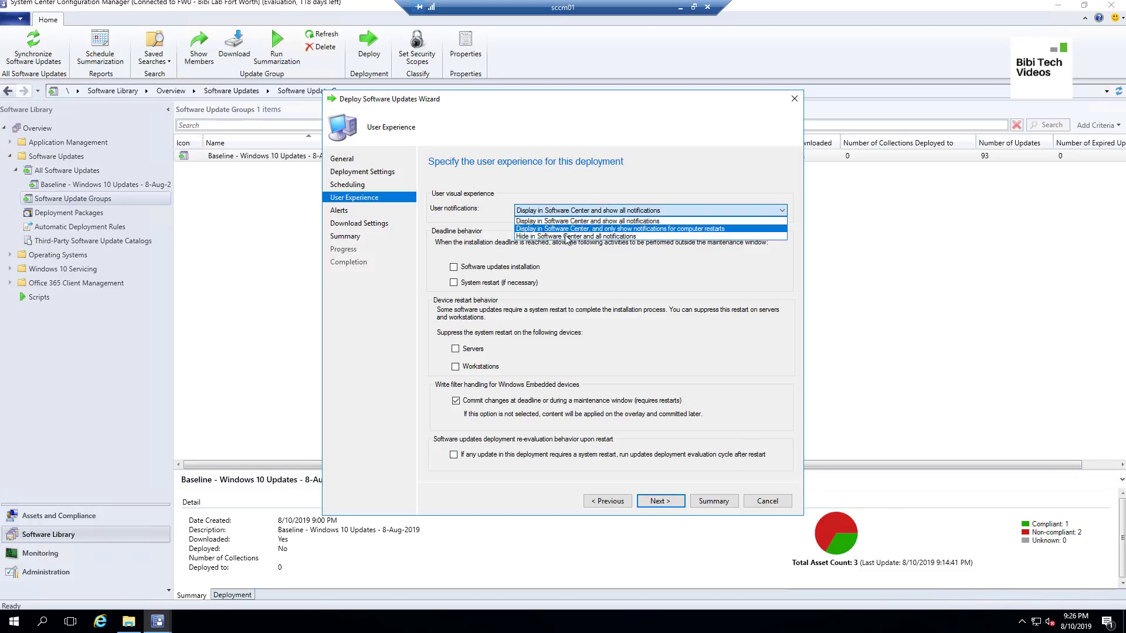
{"action": "left_click", "coordinate": [616, 221]}
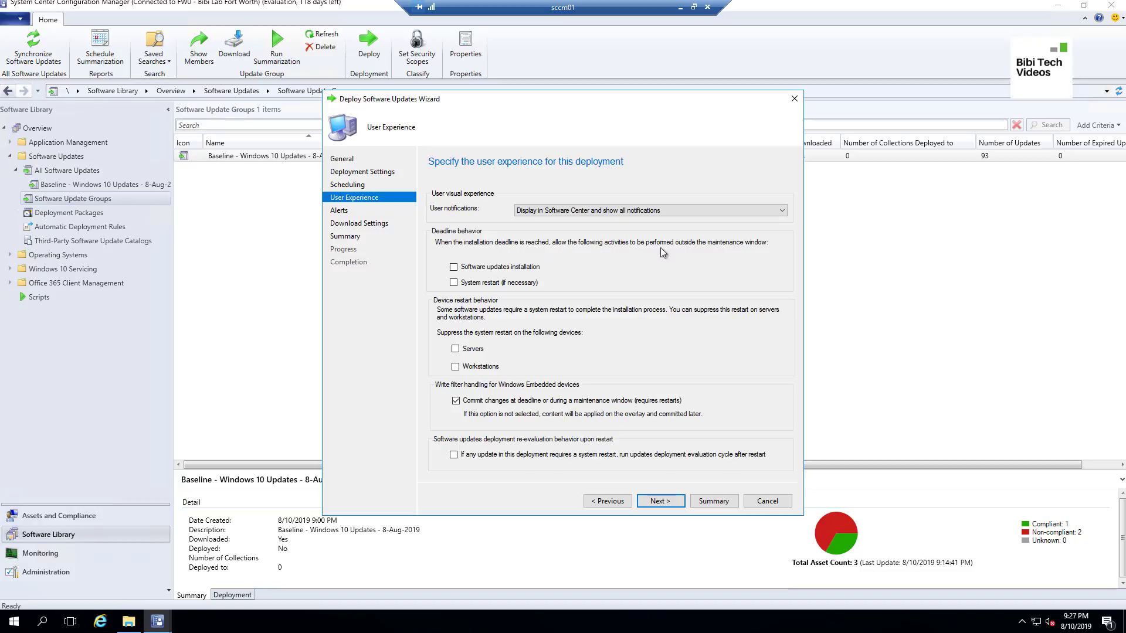
{"action": "left_click", "coordinate": [454, 282]}
{"action": "left_click", "coordinate": [456, 350]}
{"action": "left_click", "coordinate": [456, 349]}
{"action": "left_click", "coordinate": [660, 503]}
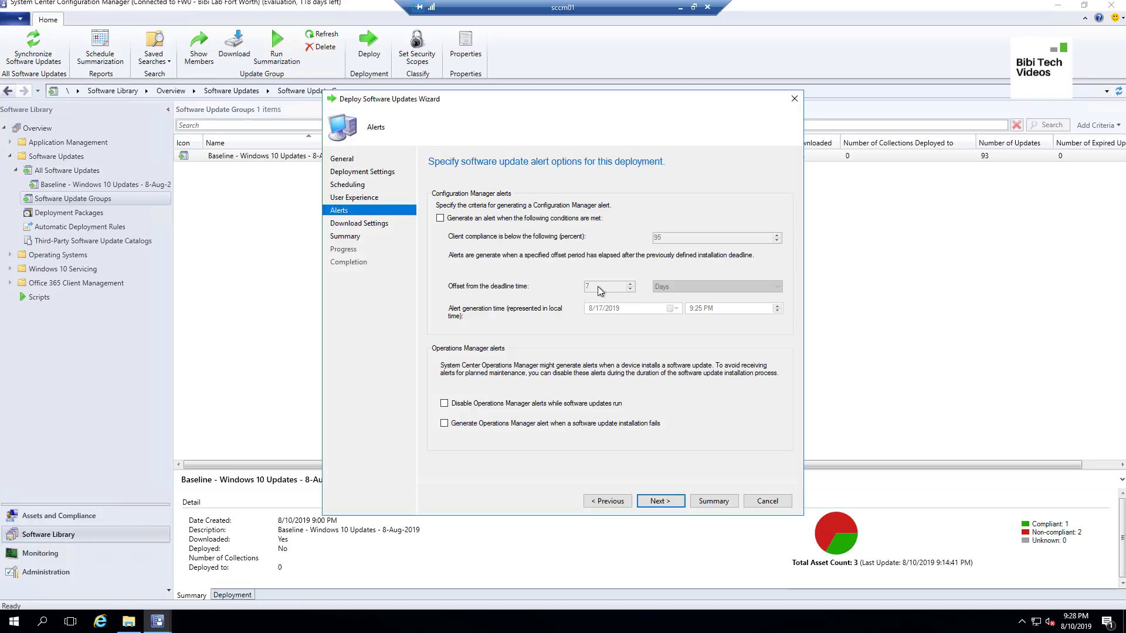
Leave the compliance alert off, and let clients install updates from neighbor distribution points and download from Microsoft Updates when none is available.
{"action": "left_click", "coordinate": [529, 219]}
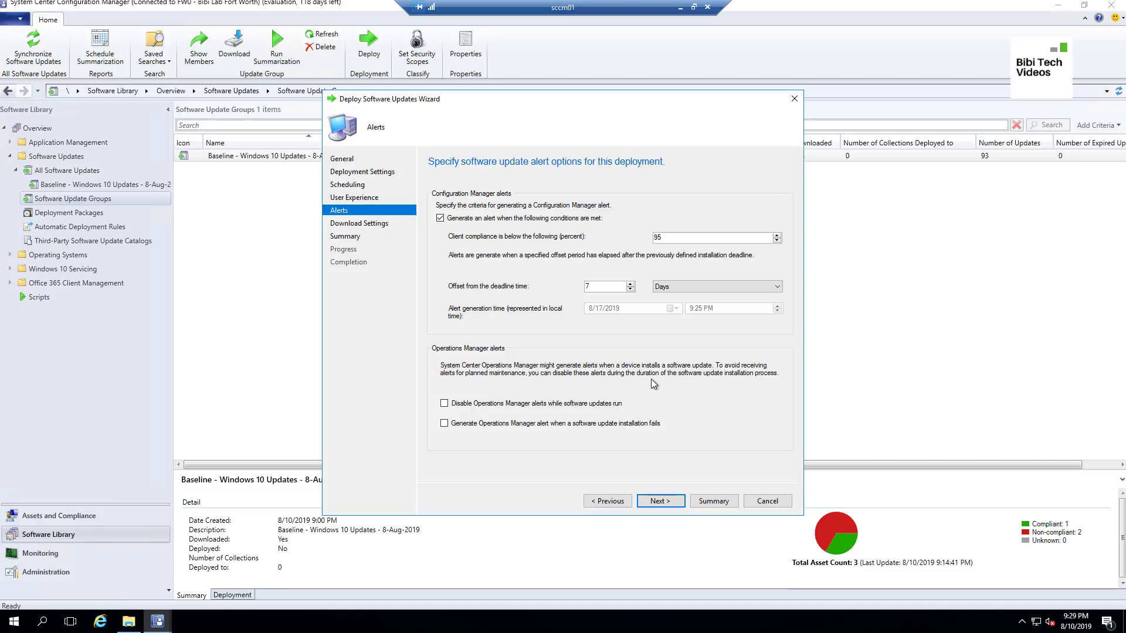
{"action": "left_click", "coordinate": [440, 218]}
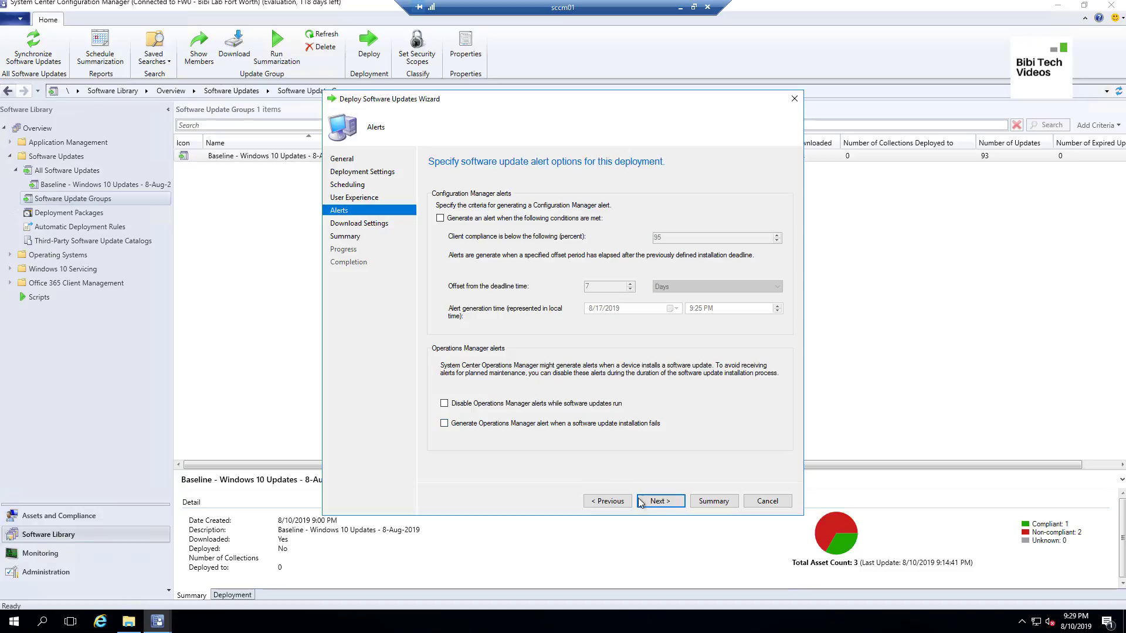
{"action": "left_click", "coordinate": [659, 501]}
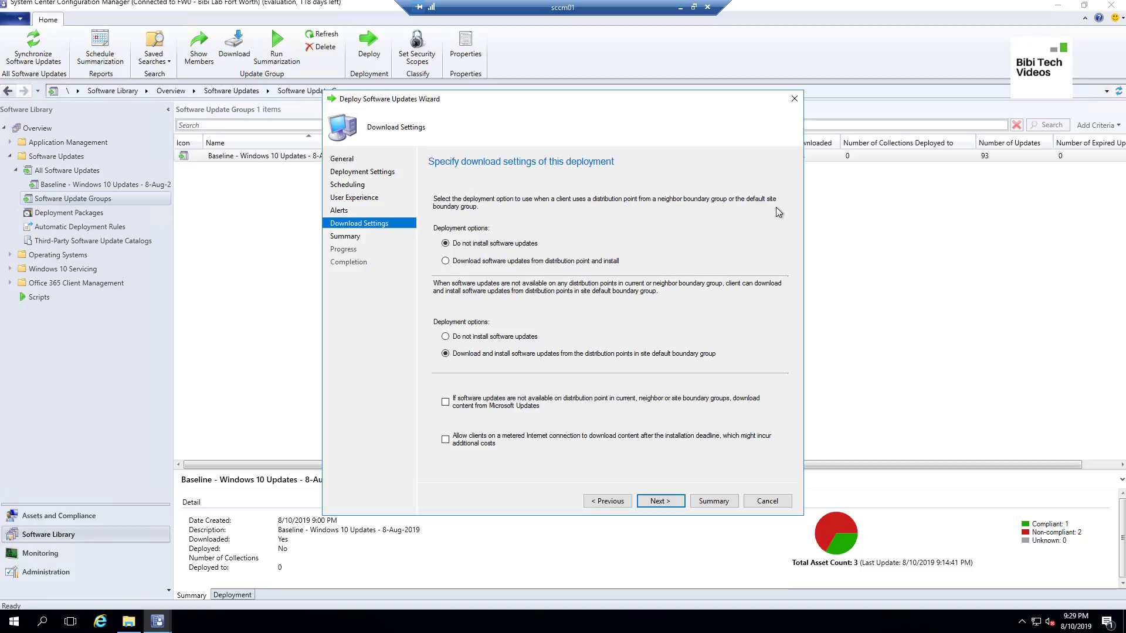
{"action": "left_click", "coordinate": [492, 262]}
{"action": "left_click", "coordinate": [445, 402]}
{"action": "left_click", "coordinate": [648, 503]}
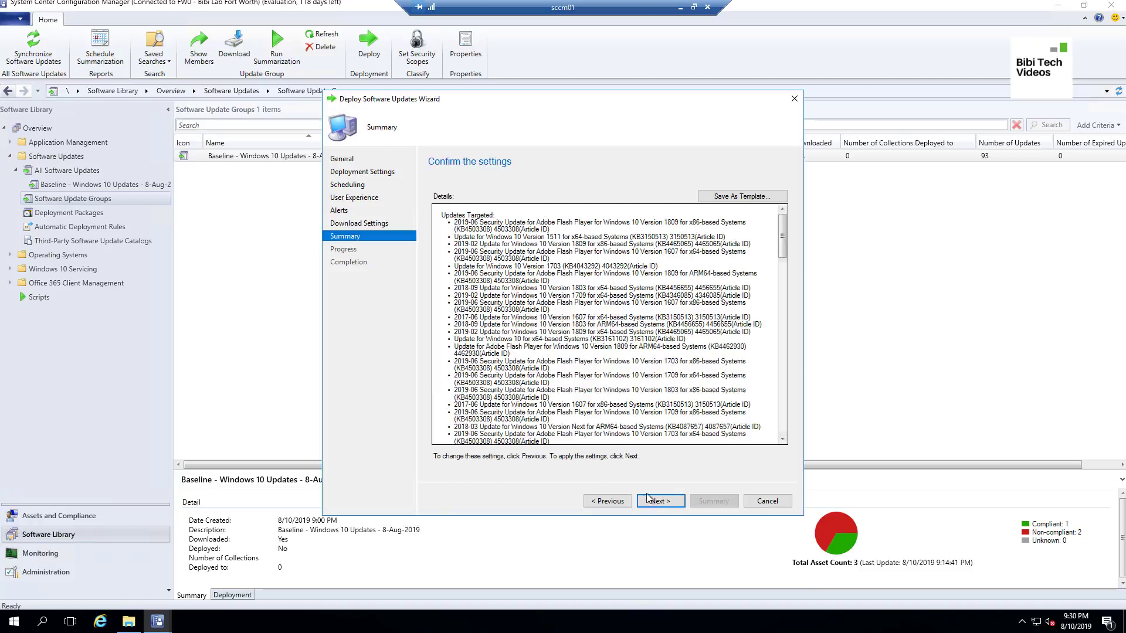
Review the targeted updates in the deployment summary and save the settings as a template named Baseline - Default.
{"action": "scroll", "coordinate": [621, 338], "scroll_direction": "down", "scroll_amount": 7}
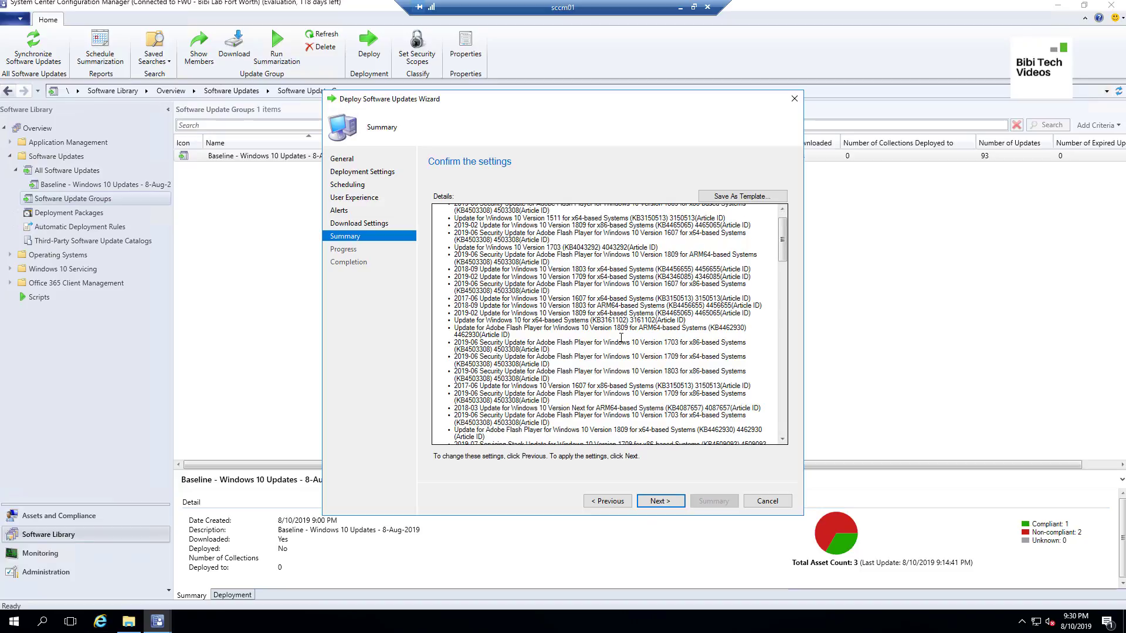
{"action": "scroll", "coordinate": [621, 338], "scroll_direction": "down", "scroll_amount": 3}
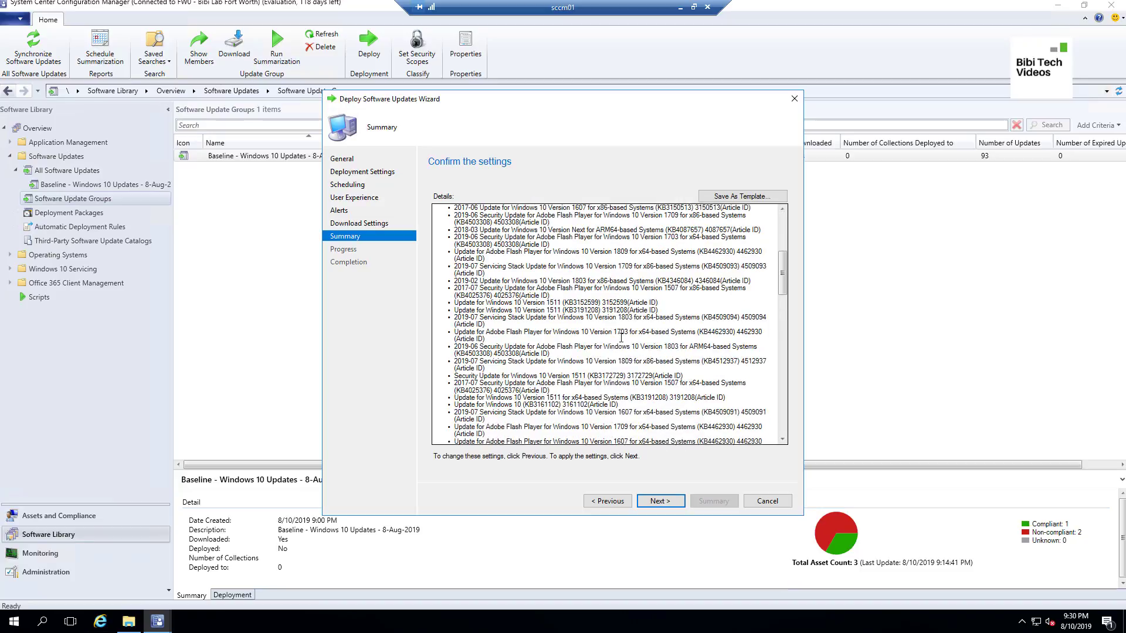
{"action": "left_click_drag", "start_coordinate": [786, 272], "coordinate": [791, 227]}
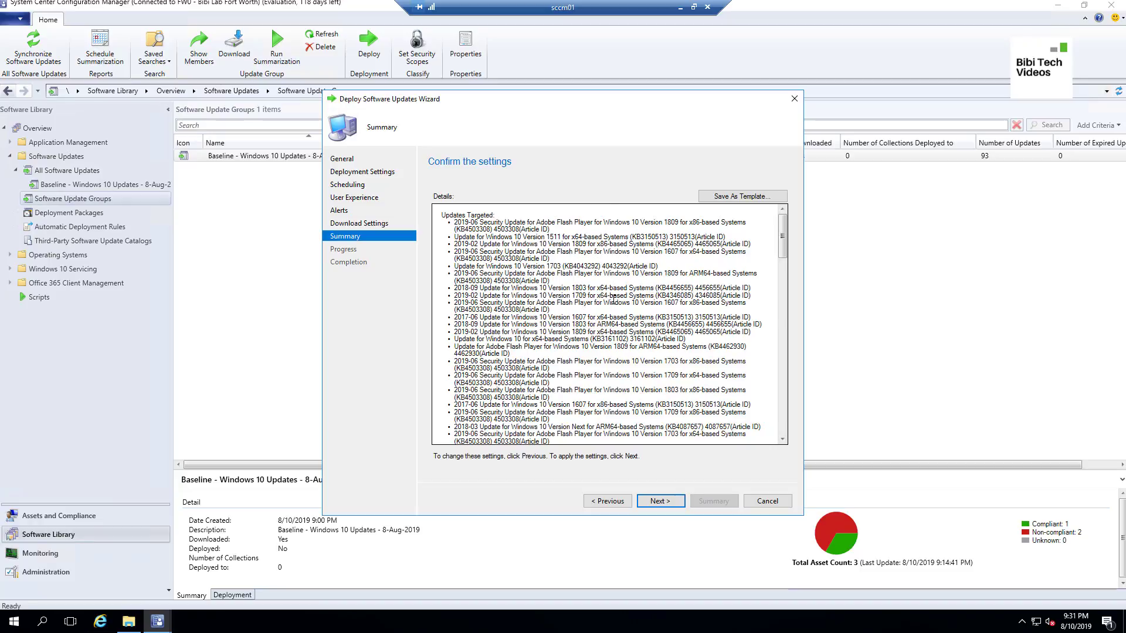
{"action": "left_click", "coordinate": [740, 199]}
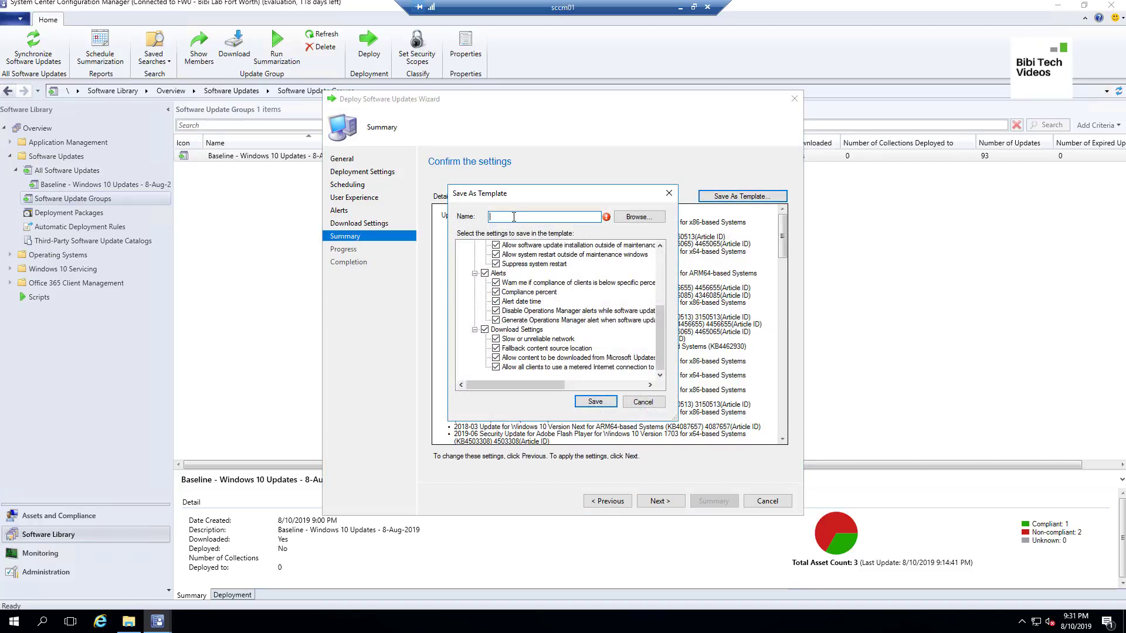
{"action": "type", "text": "Baseline - De"}
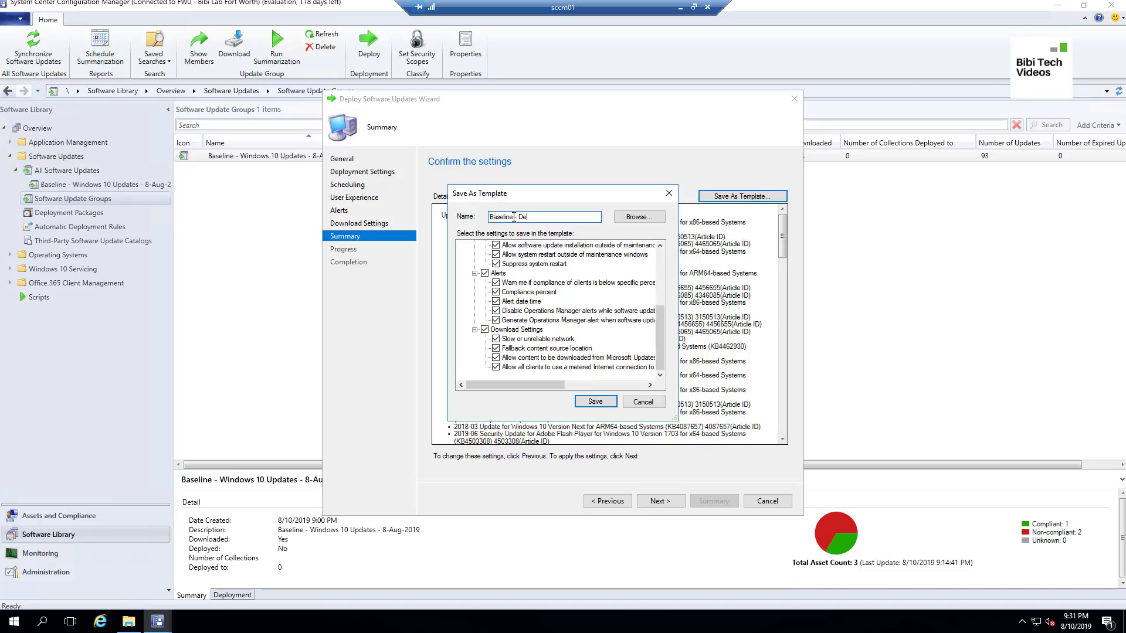
{"action": "type", "text": "fault"}
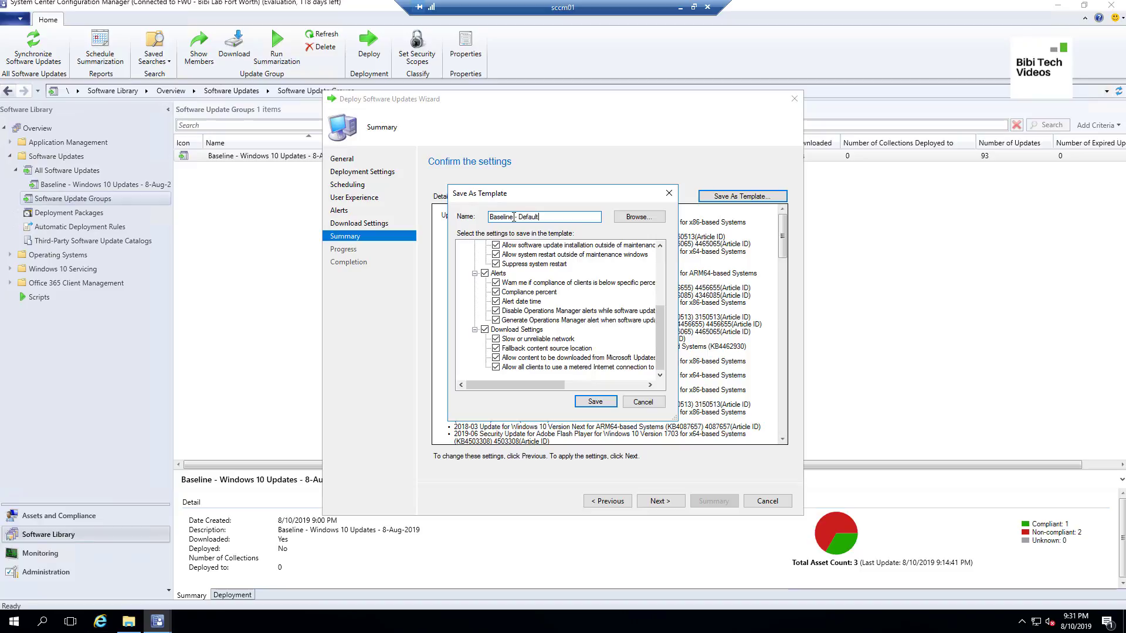
{"action": "left_click", "coordinate": [594, 402]}
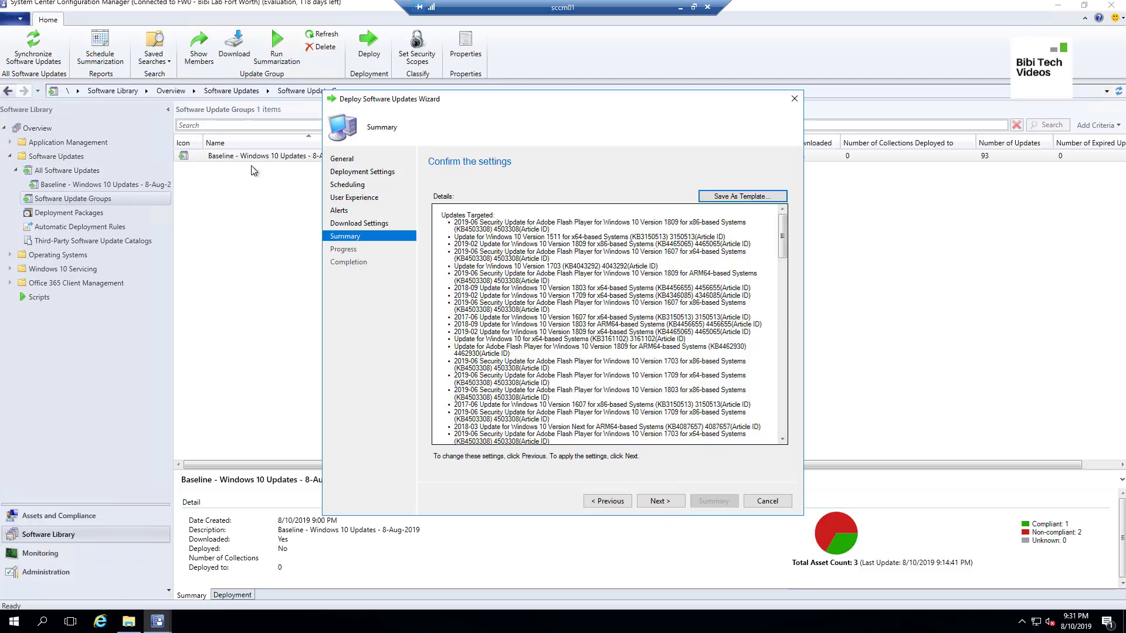
Apply the deployment settings, review the completion details and close the wizard.
{"action": "left_click", "coordinate": [656, 500]}
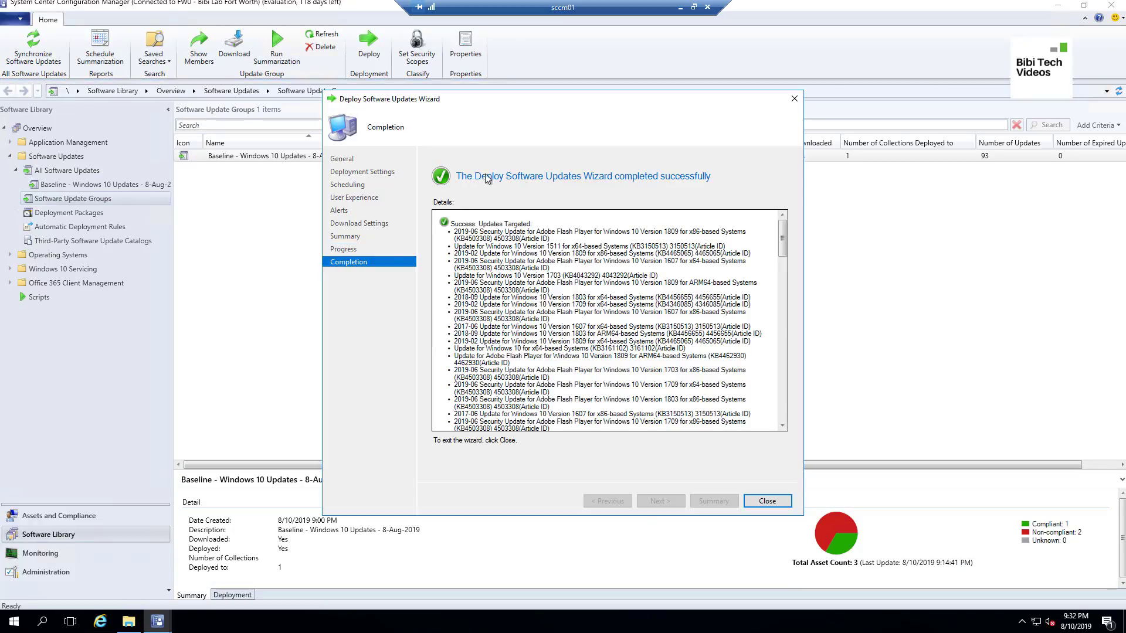
{"action": "left_click_drag", "start_coordinate": [783, 234], "coordinate": [799, 465]}
{"action": "left_click", "coordinate": [767, 501]}
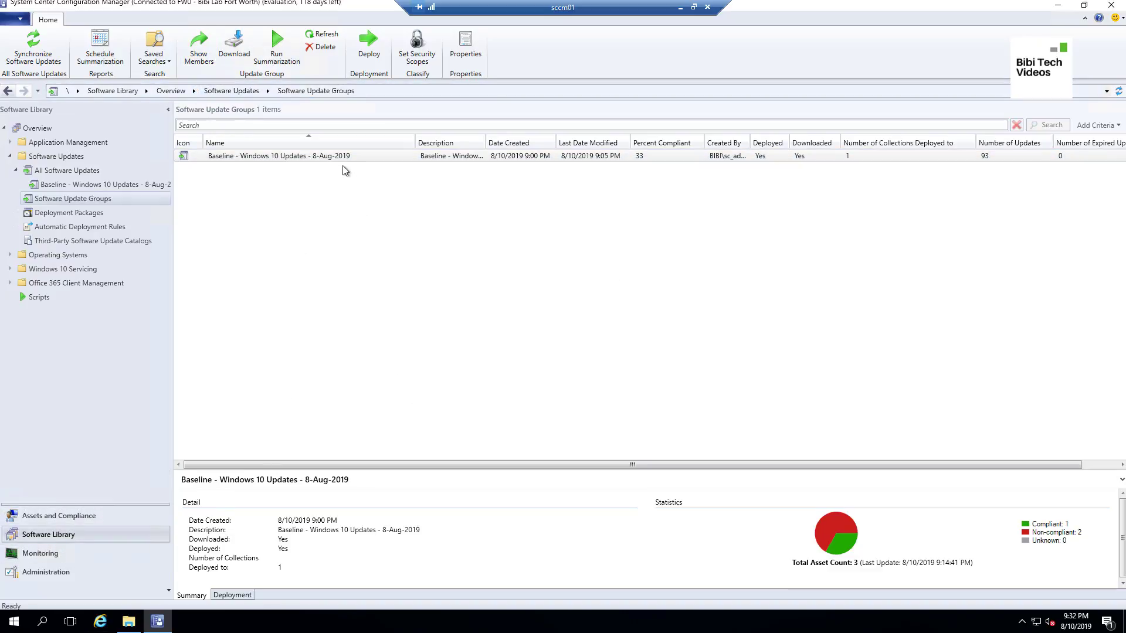
Check the update group's deployed status and open the Deployments list in the Monitoring workspace.
{"action": "right_click", "coordinate": [358, 160]}
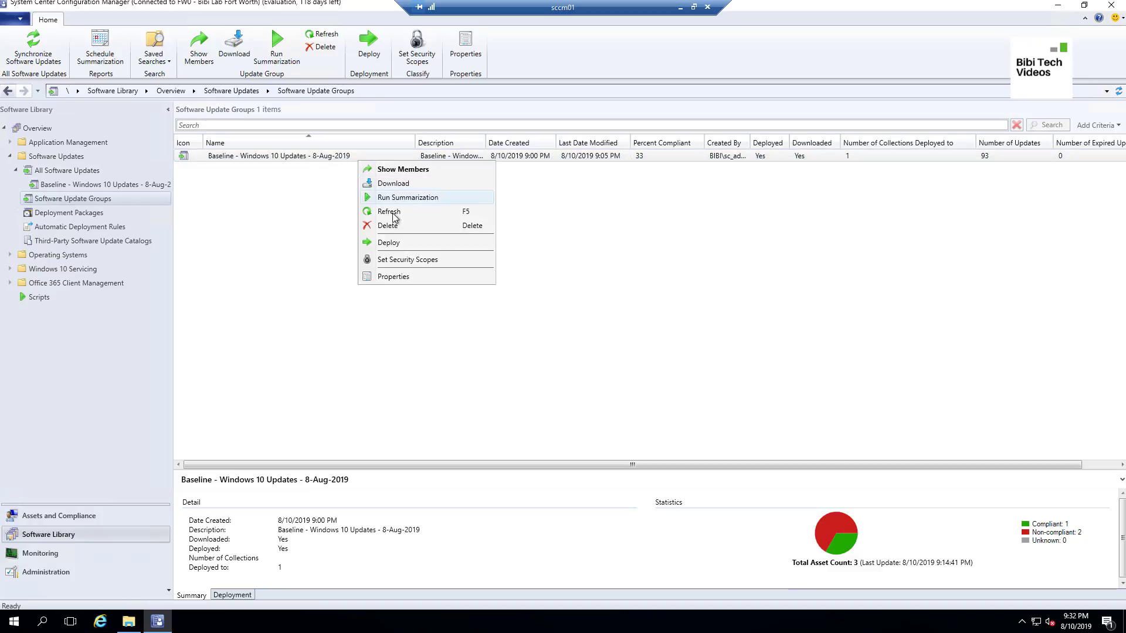
{"action": "left_click", "coordinate": [864, 211]}
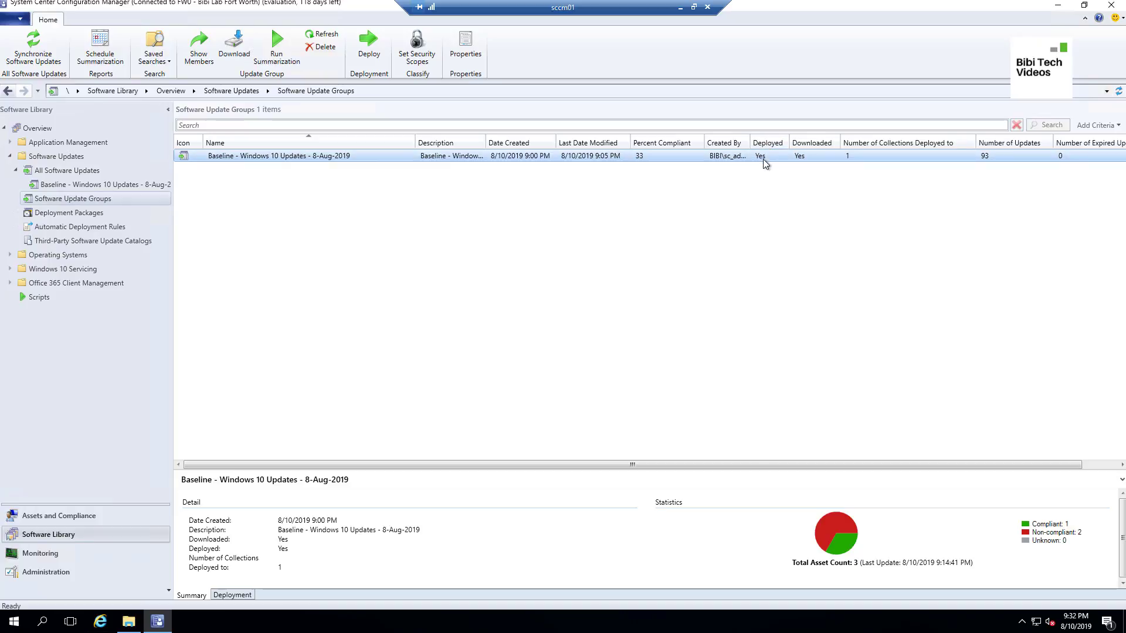
{"action": "left_click", "coordinate": [37, 557]}
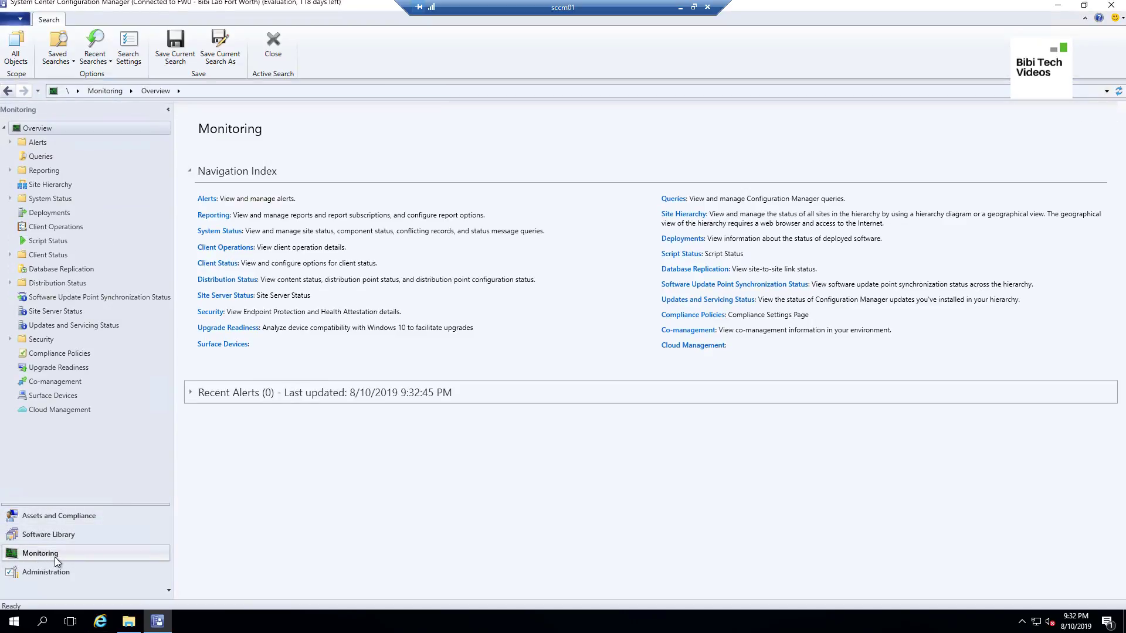
{"action": "left_click", "coordinate": [55, 214]}
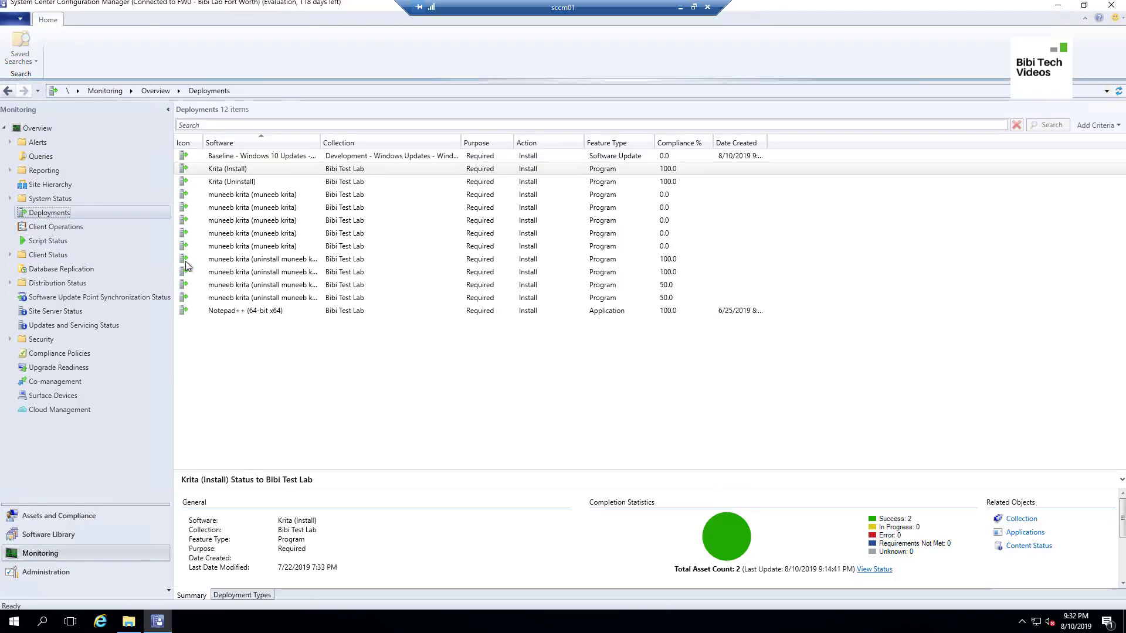
Check the Baseline - Windows 10 Updates deployment's status with its full name shown, and view the Windows 10 device collections.
{"action": "left_click_drag", "start_coordinate": [320, 143], "coordinate": [428, 154]}
{"action": "left_click", "coordinate": [349, 156]}
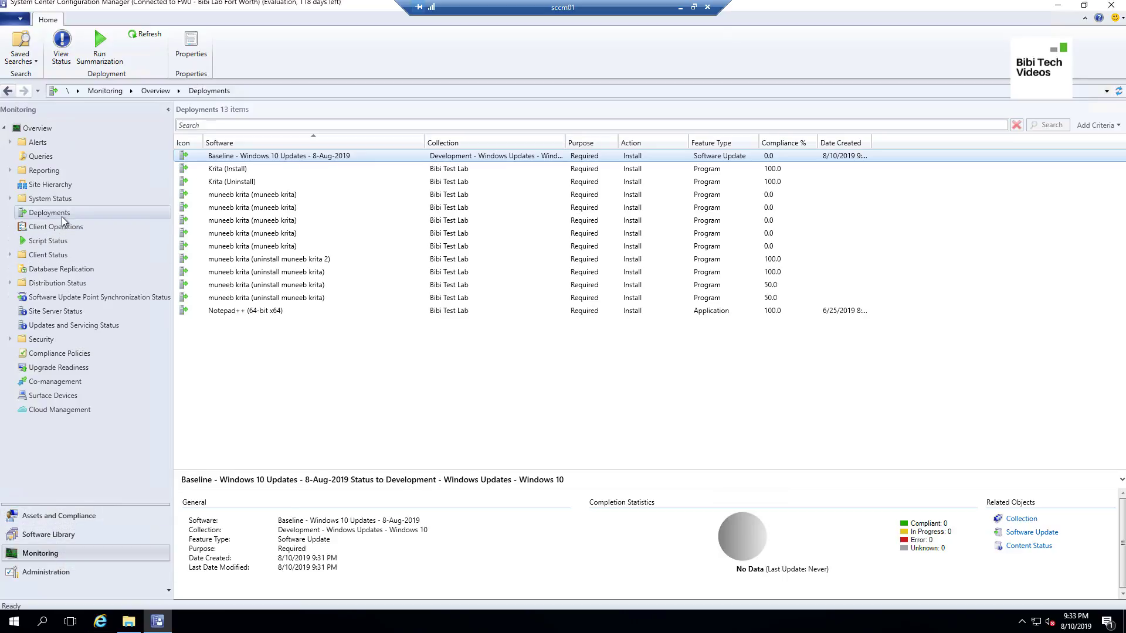
{"action": "left_click", "coordinate": [83, 519]}
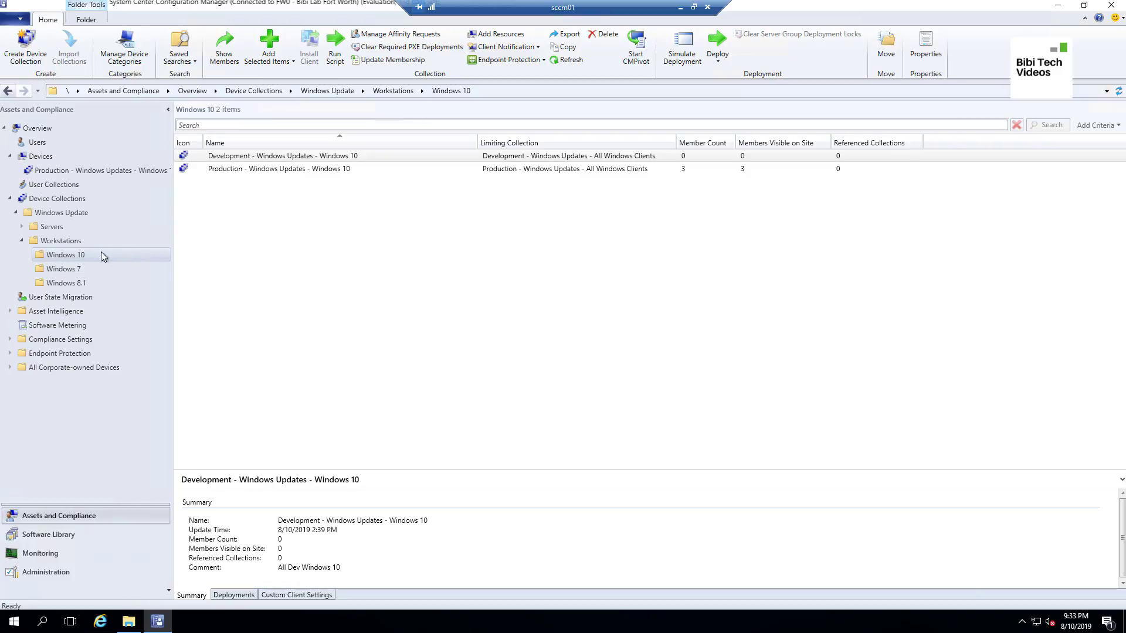
Start another deployment of the Baseline - Windows 10 Updates - 8-Aug-2019 group, named Prduction - Baseline-Windows-10-Updates-10-Aug-2019.
{"action": "left_click", "coordinate": [61, 536]}
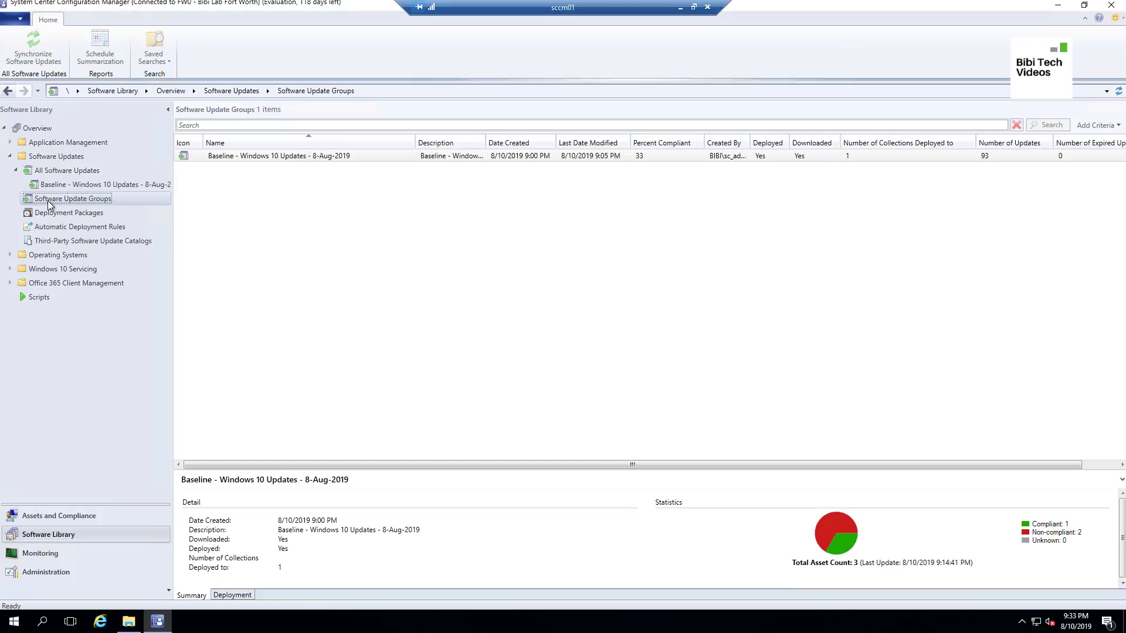
{"action": "left_click", "coordinate": [201, 156]}
{"action": "right_click", "coordinate": [201, 157]}
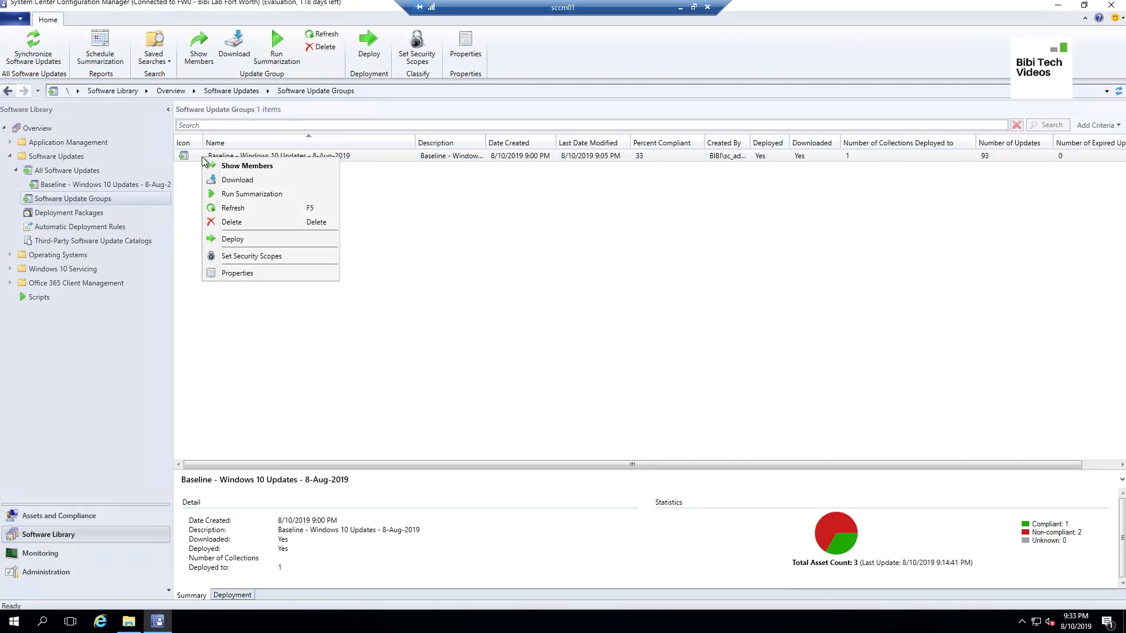
{"action": "left_click", "coordinate": [245, 237]}
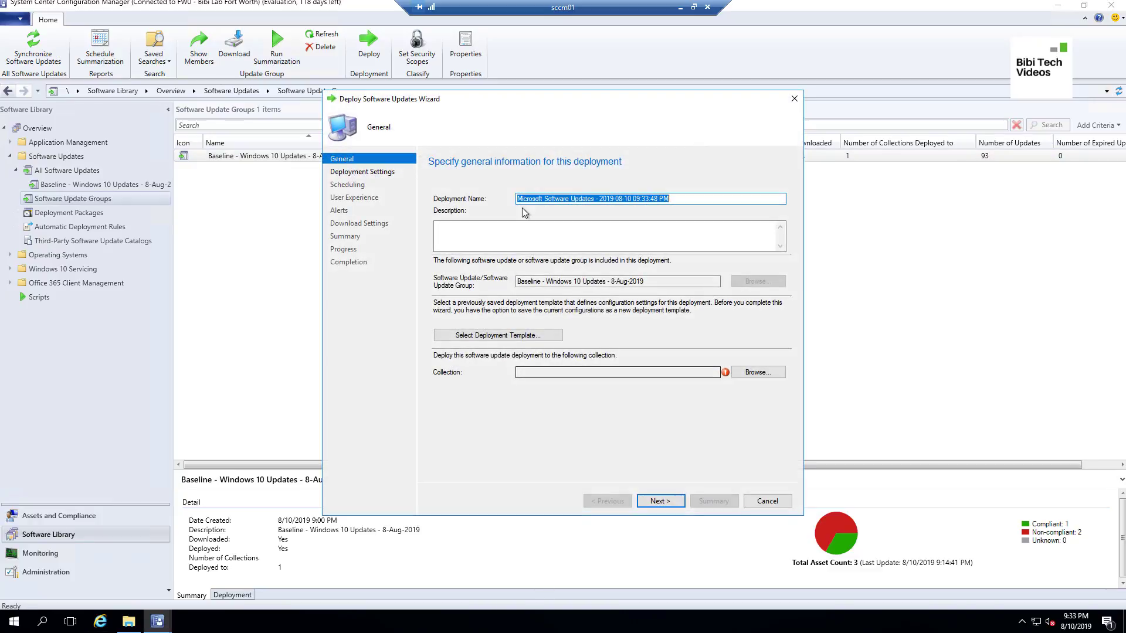
{"action": "right_click", "coordinate": [583, 198]}
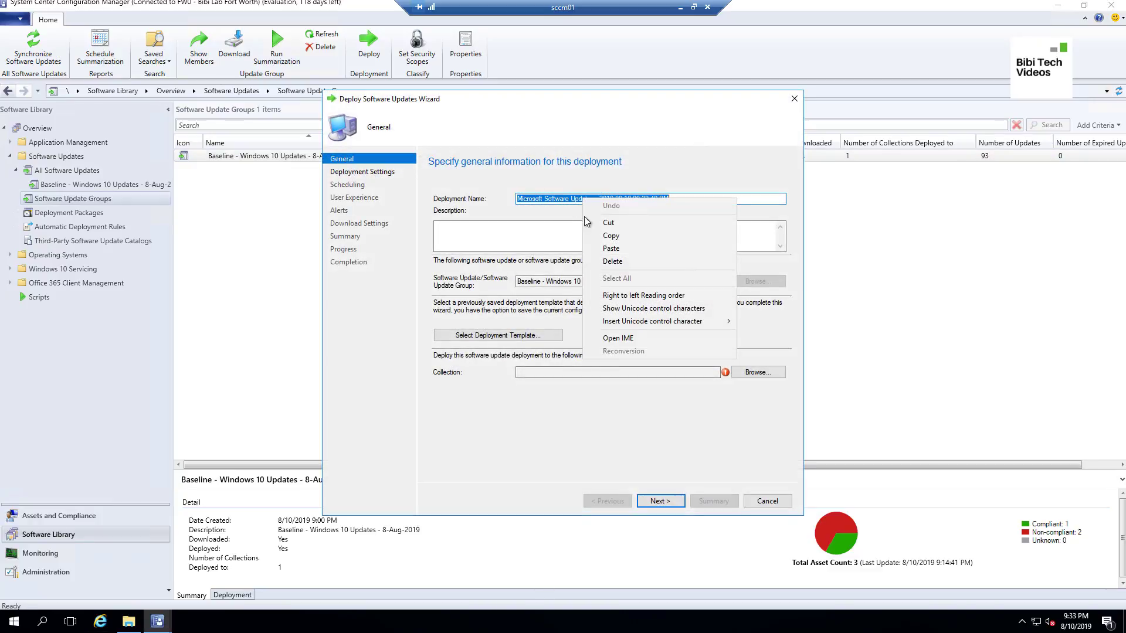
{"action": "left_click", "coordinate": [610, 249]}
{"action": "left_click", "coordinate": [518, 199]}
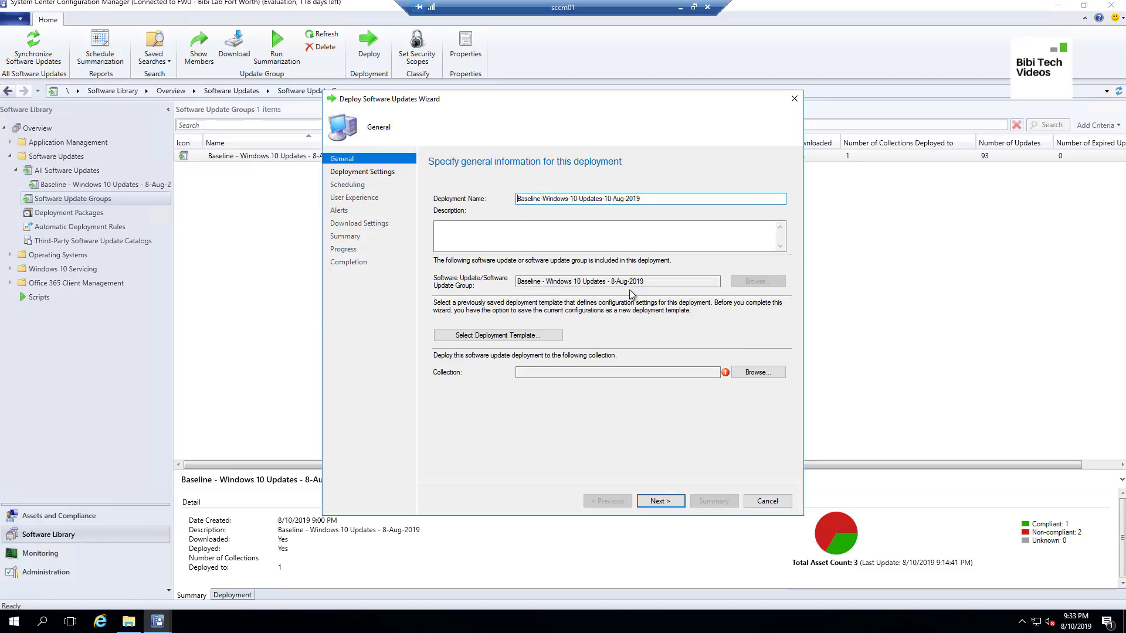
{"action": "type", "text": "Prduction -"}
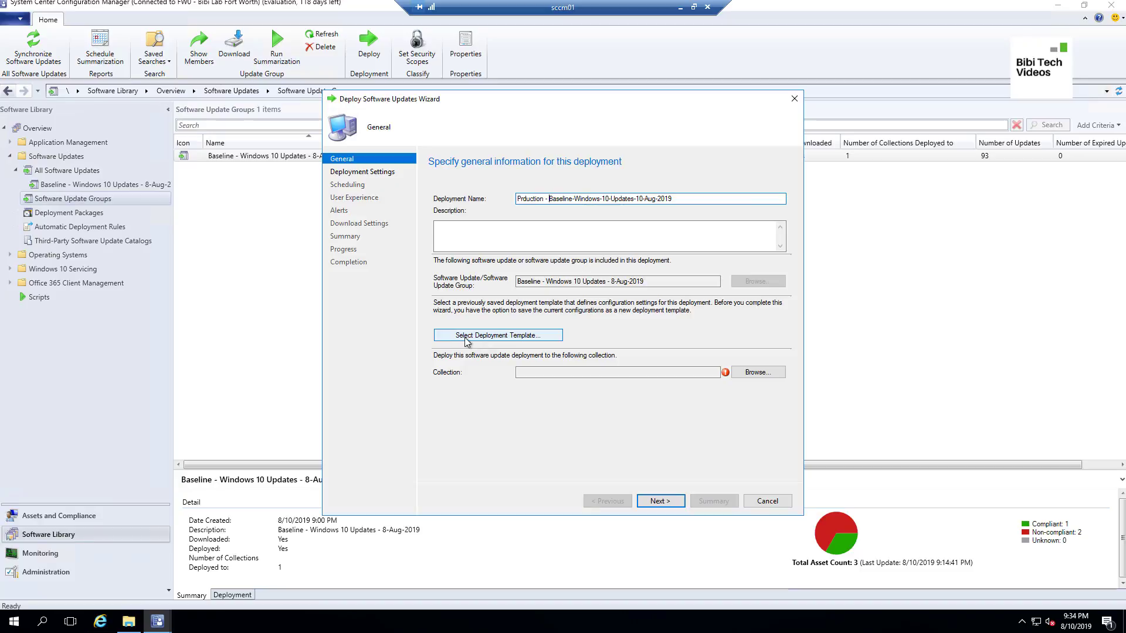
Load the Baseline - Default deployment template and keep the deployment Required with only success and error messages.
{"action": "left_click", "coordinate": [508, 335]}
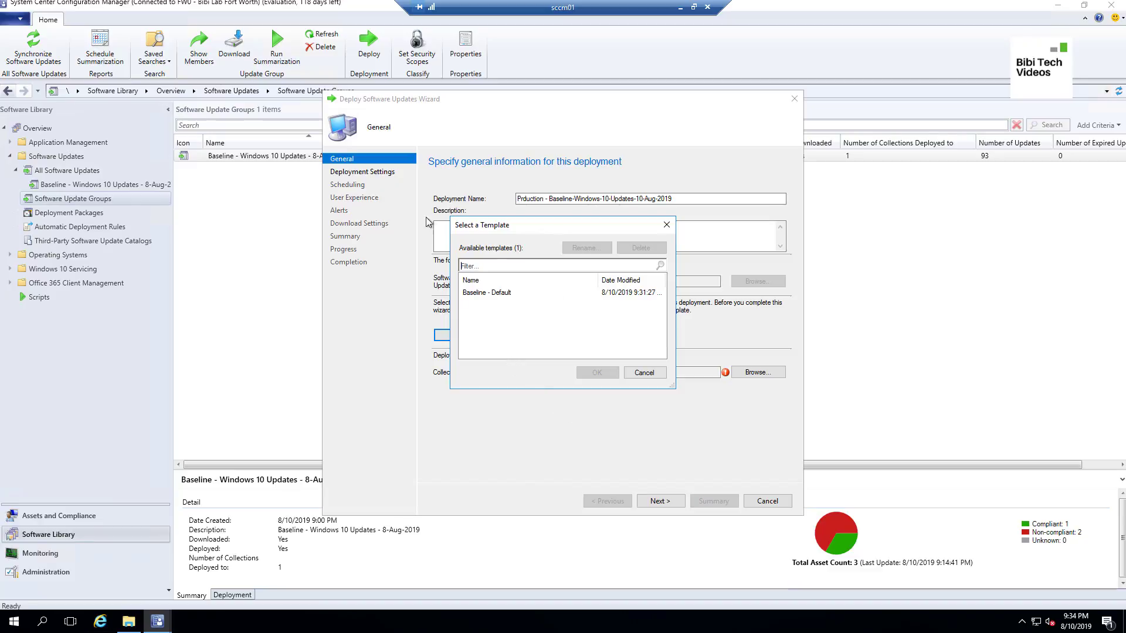
{"action": "left_click", "coordinate": [490, 293]}
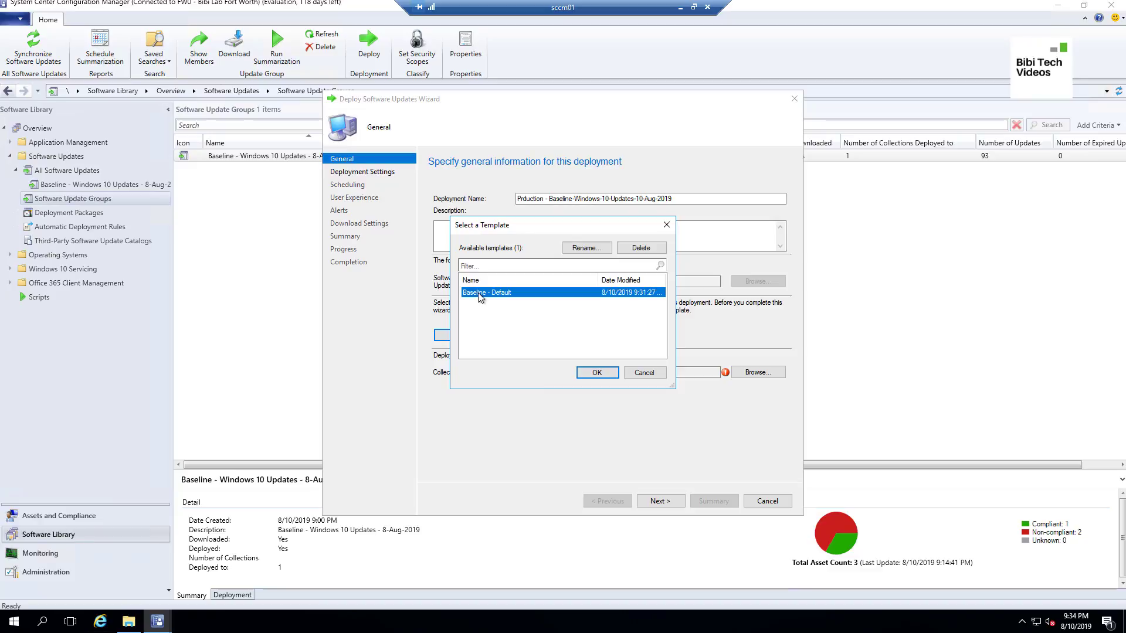
{"action": "left_click", "coordinate": [587, 369]}
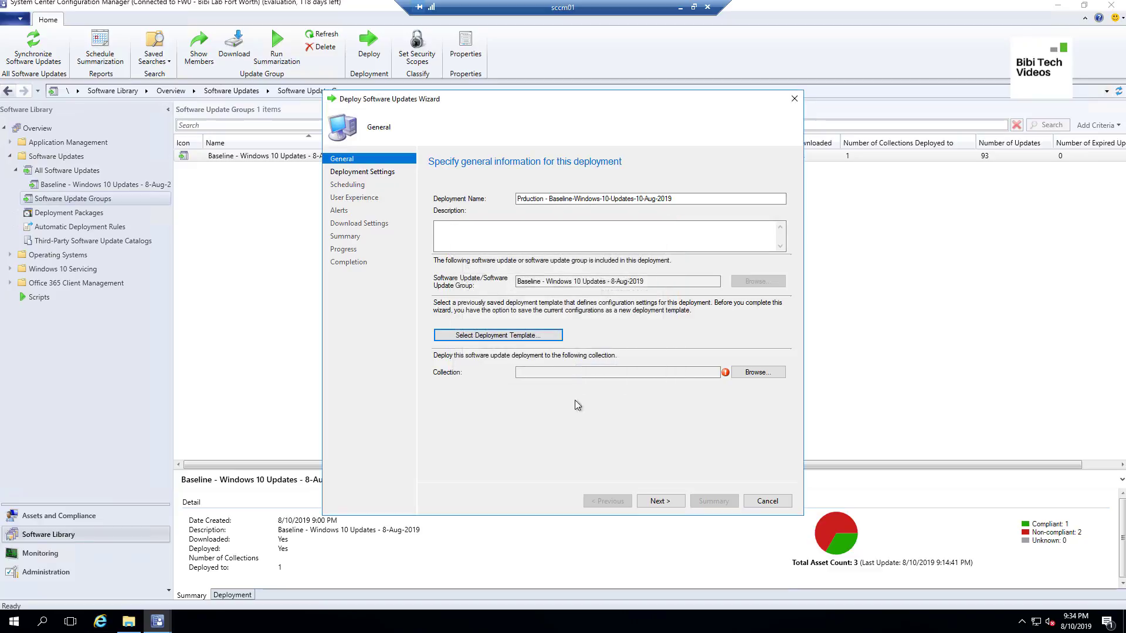
{"action": "left_click", "coordinate": [659, 502]}
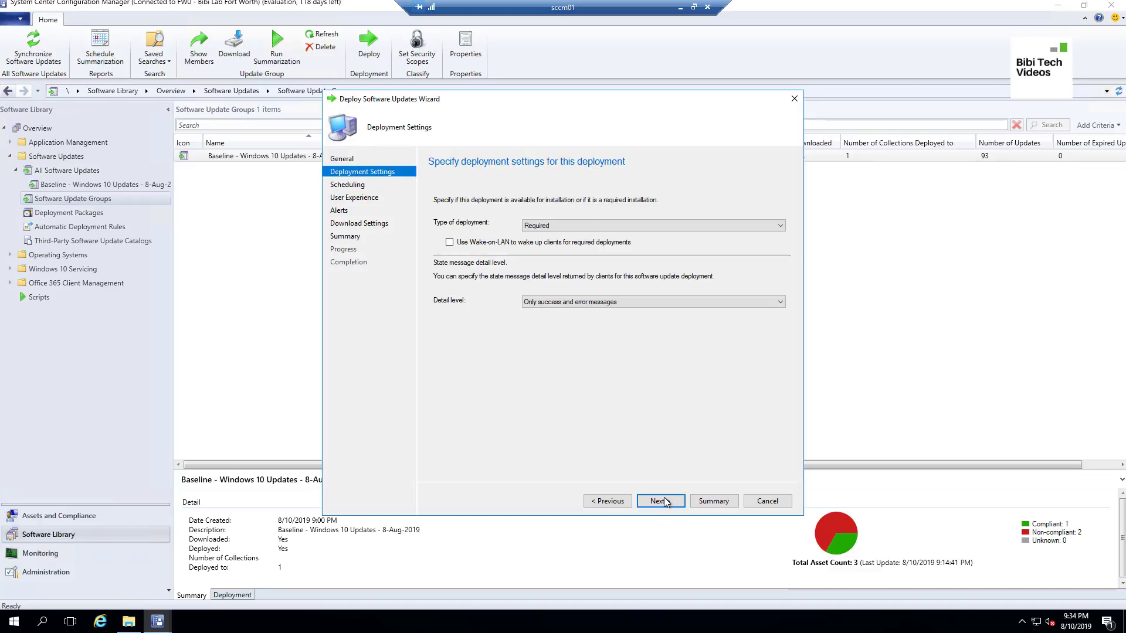
{"action": "left_click", "coordinate": [664, 499]}
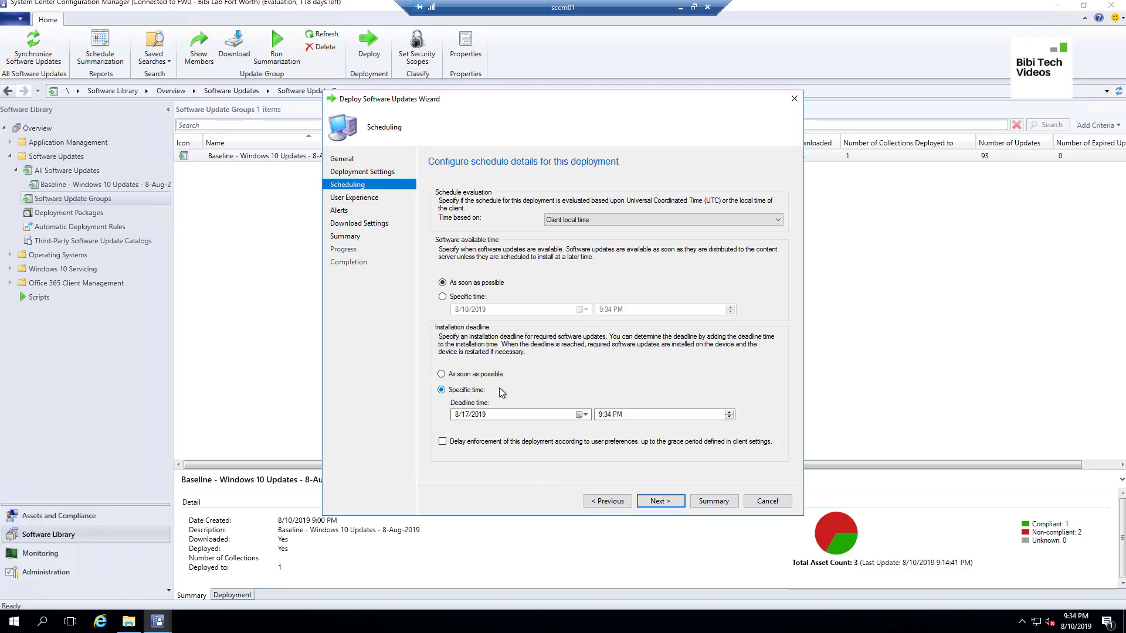
Set the installation deadline to as soon as possible and accept the template's user experience, alert and download settings.
{"action": "left_click", "coordinate": [484, 375]}
{"action": "left_click", "coordinate": [658, 502]}
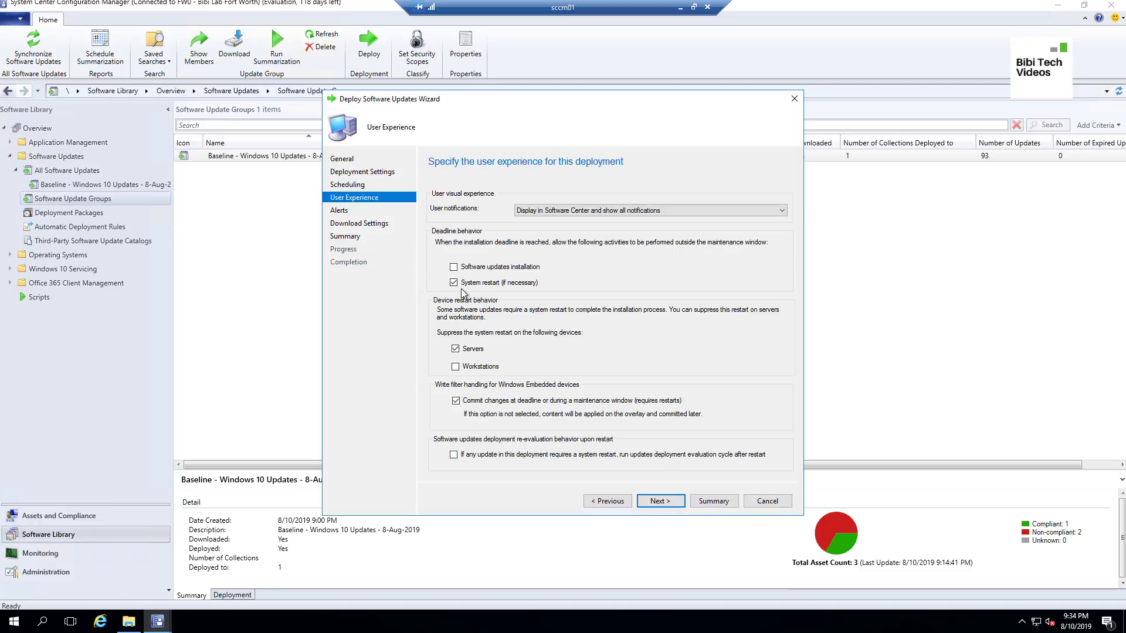
{"action": "left_click", "coordinate": [660, 502]}
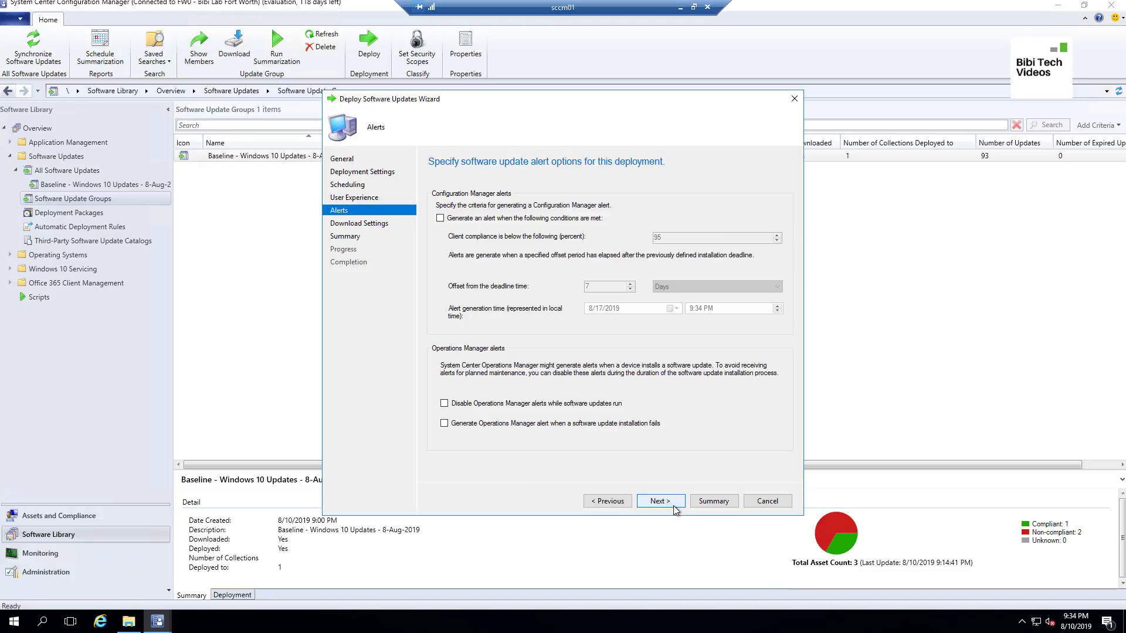
{"action": "left_click", "coordinate": [645, 500]}
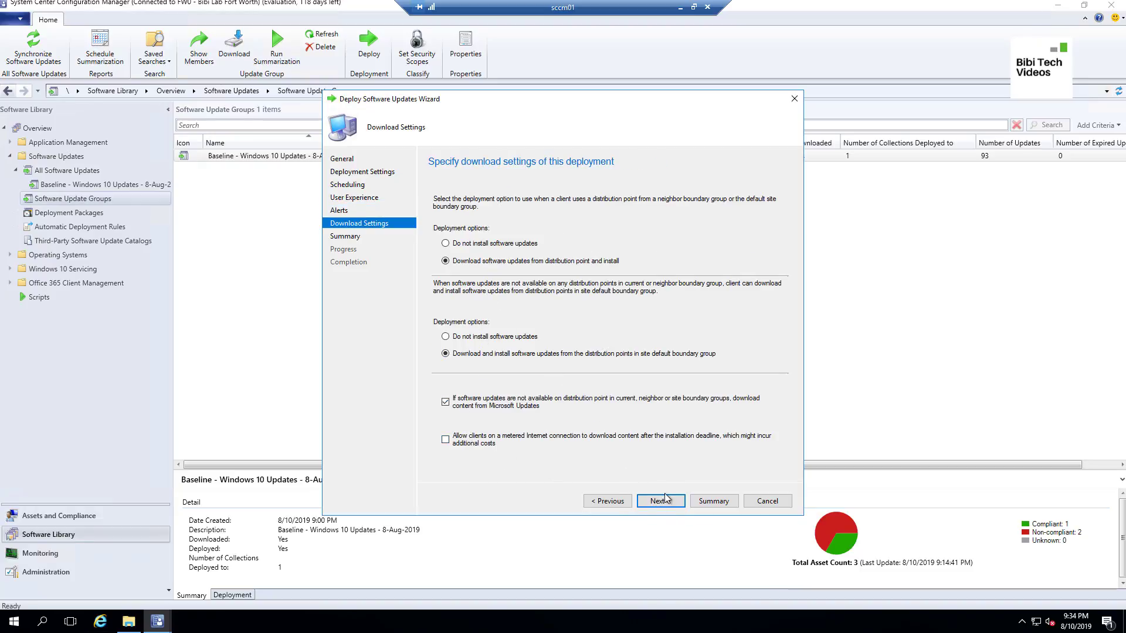
{"action": "left_click", "coordinate": [659, 502]}
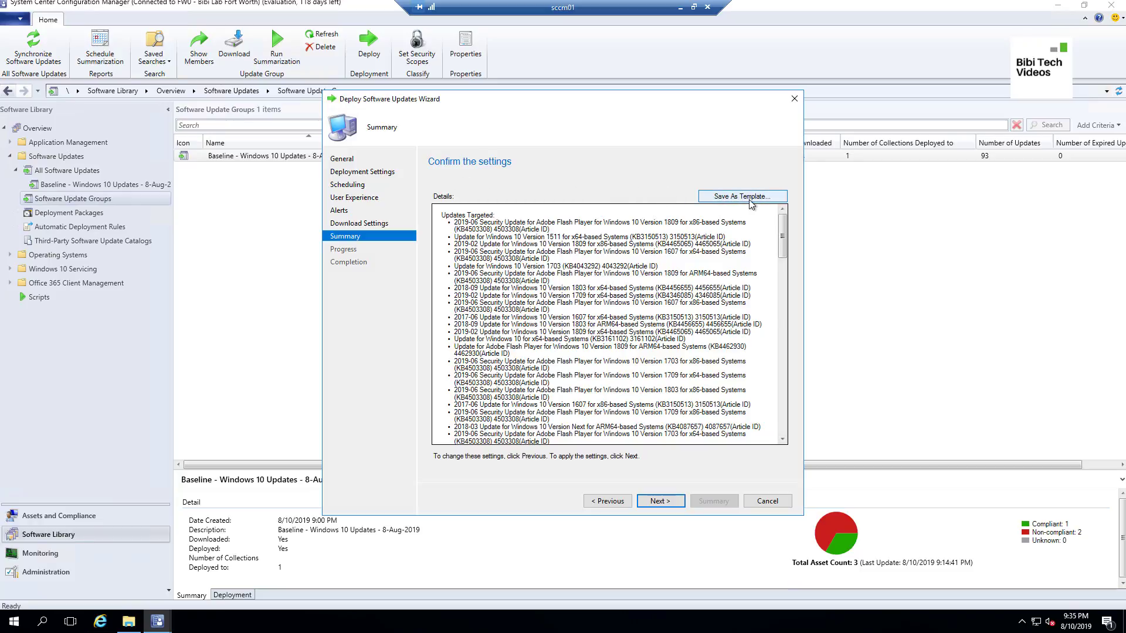
Review the deployment summary, apply the settings and check the general, scheduling and download details on the completion page.
{"action": "scroll", "coordinate": [664, 337], "scroll_direction": "down", "scroll_amount": 1}
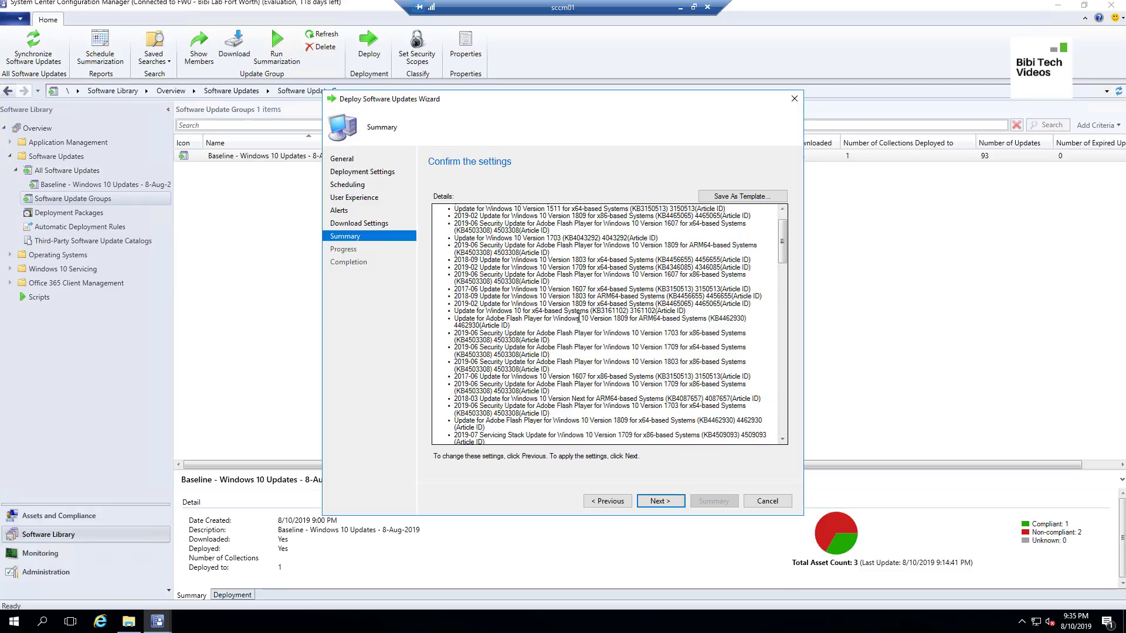
{"action": "left_click", "coordinate": [659, 501]}
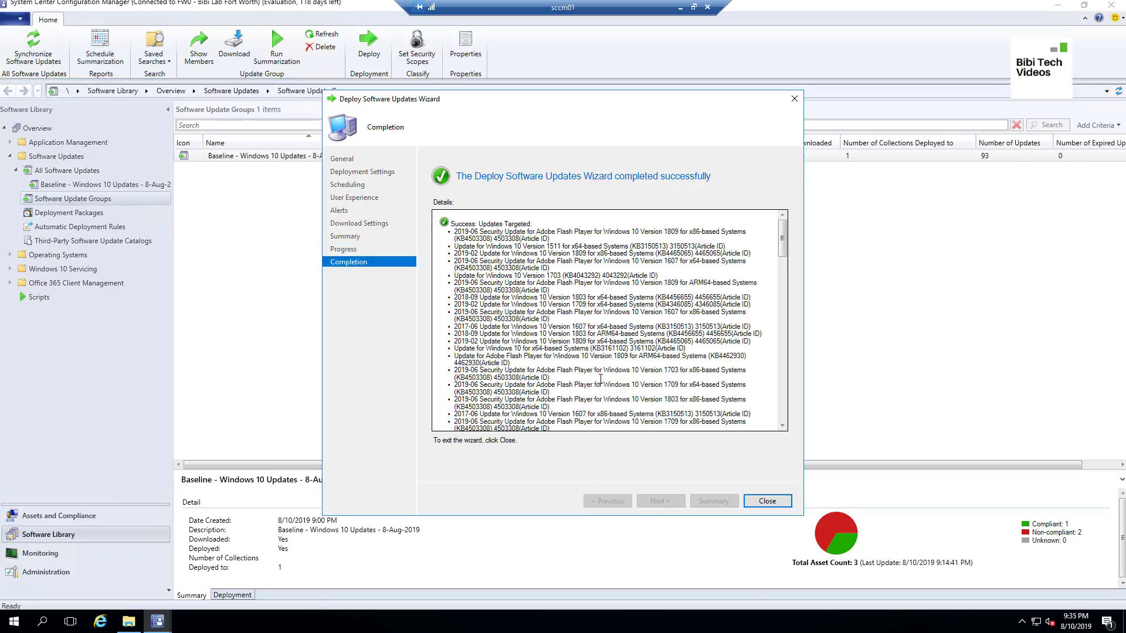
{"action": "left_click_drag", "start_coordinate": [782, 237], "coordinate": [782, 402]}
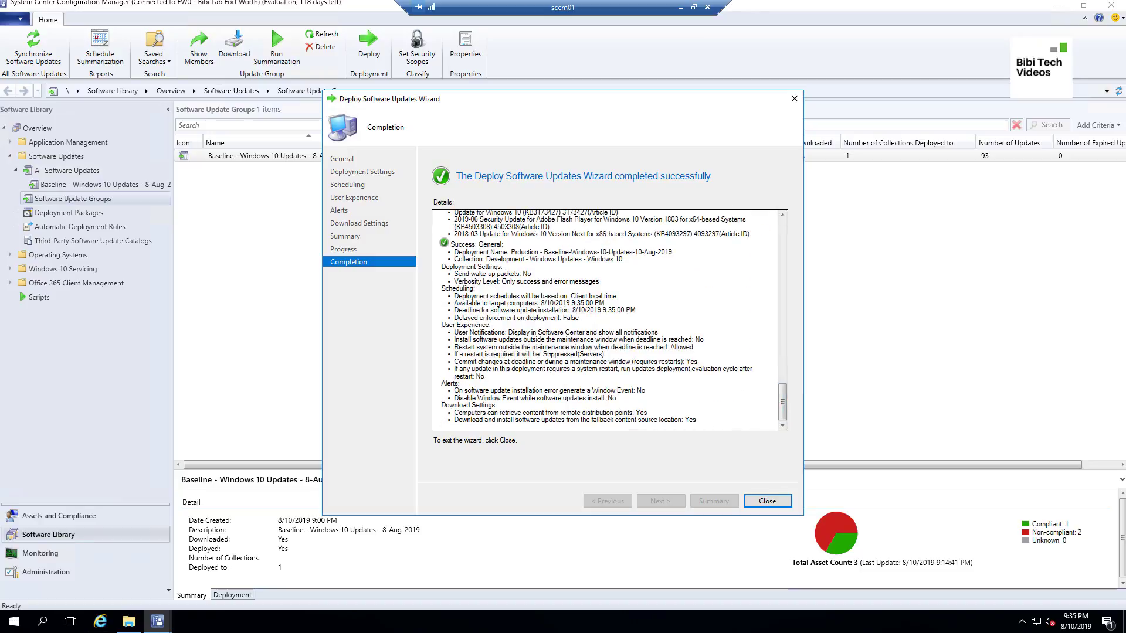